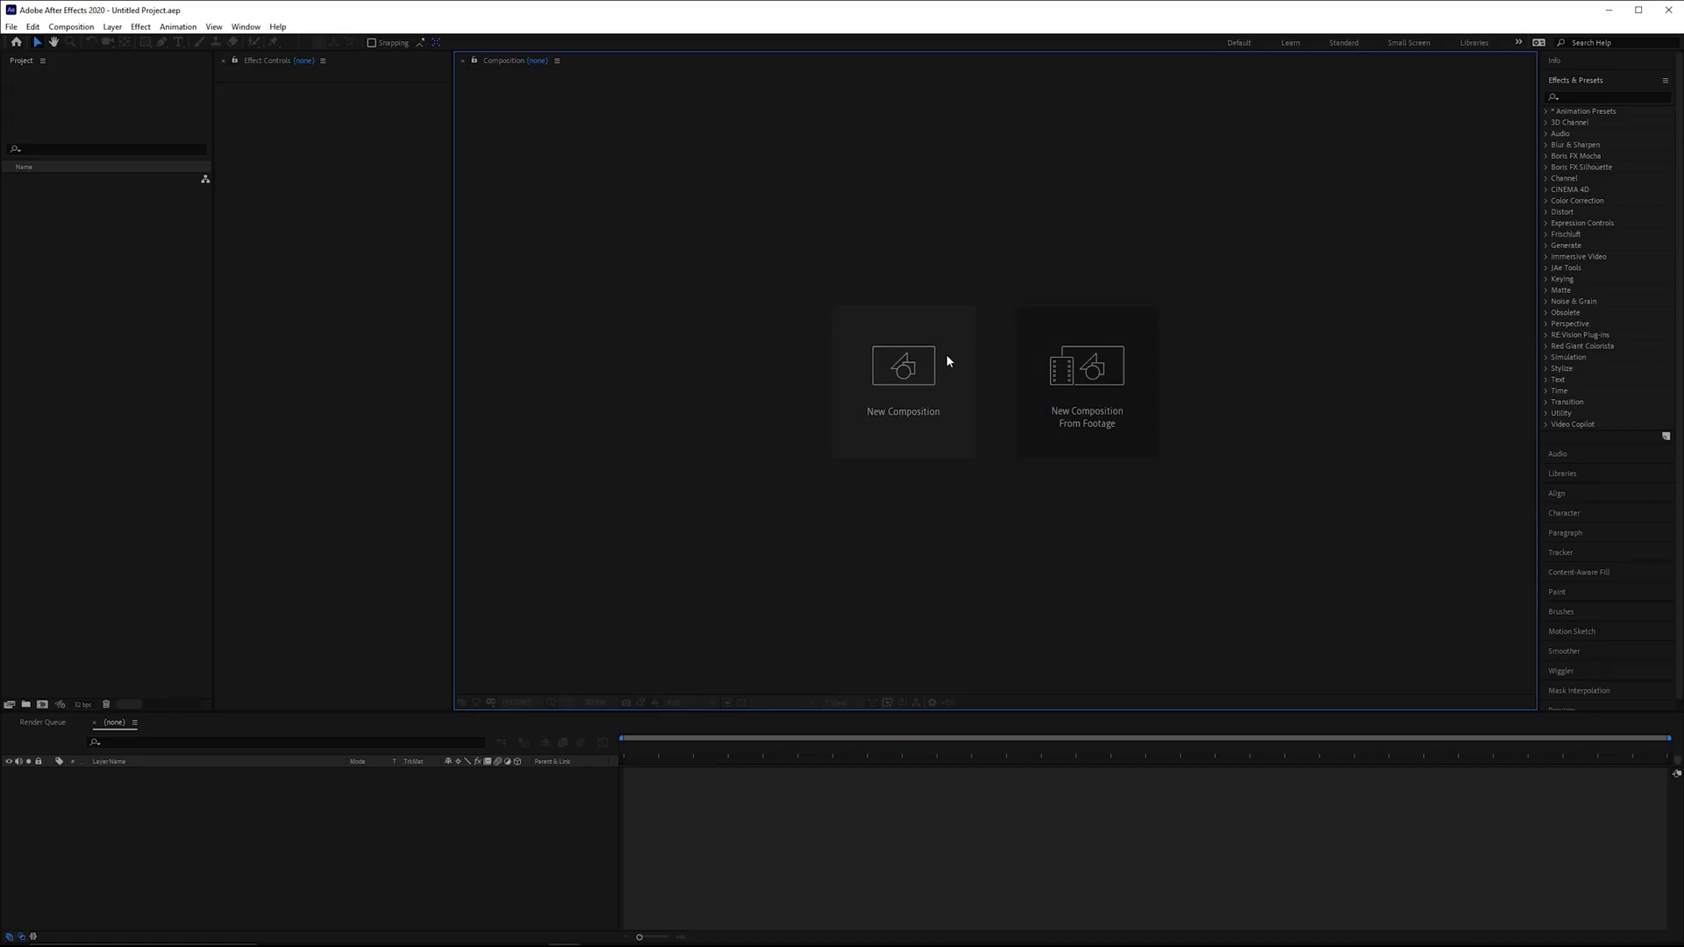
Create Comp 1 with default settings and a black background
left_click(943, 355)
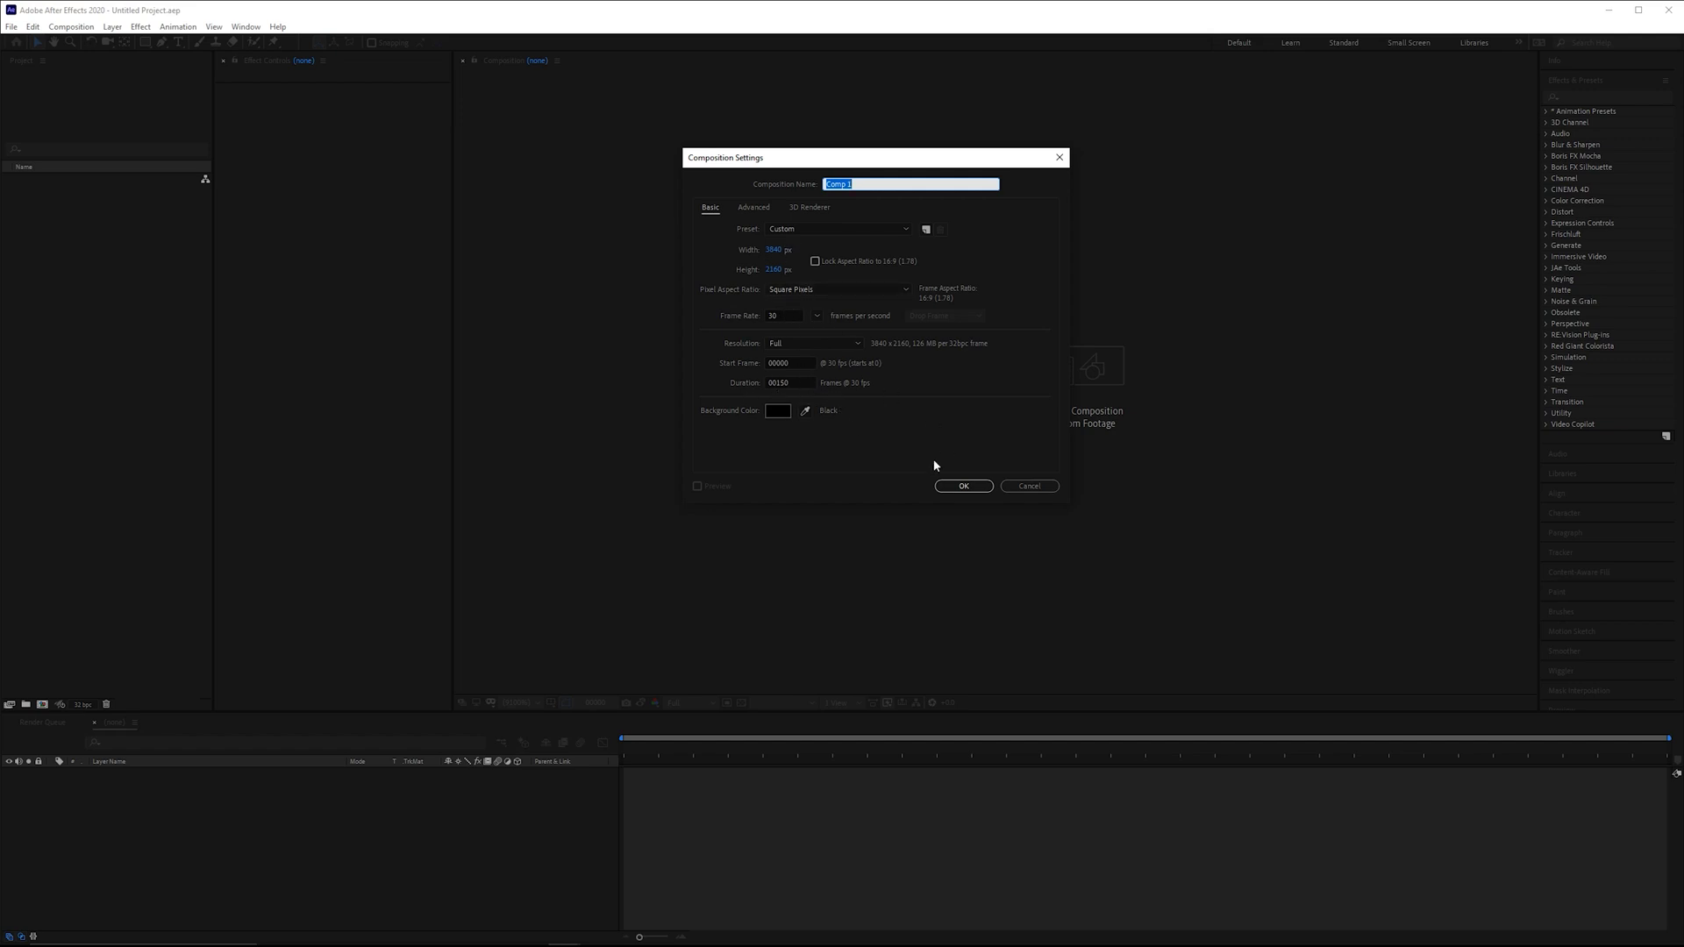
left_click(964, 486)
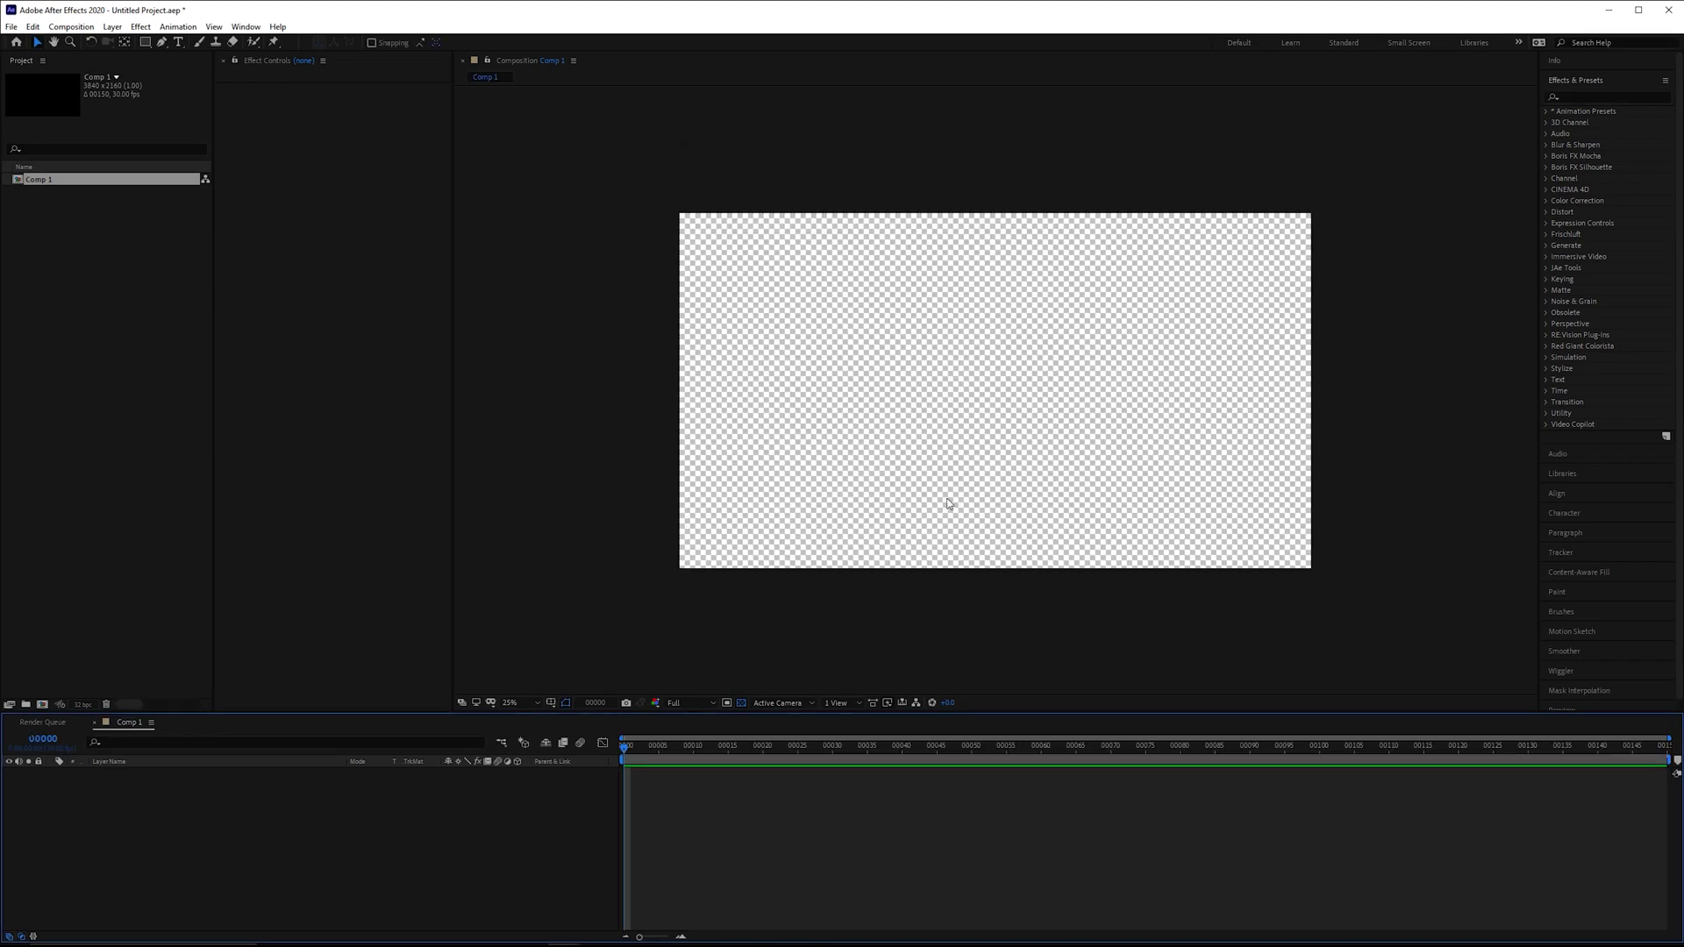
left_click(726, 703)
Add the text MOLTEN, centred in the comp and nudged slightly upward
key("ctrl+t")
left_click(850, 349)
type("MOLTEN")
key("KP_Enter")
key("v")
key("ctrl+alt+Home")
key("ctrl+Home")
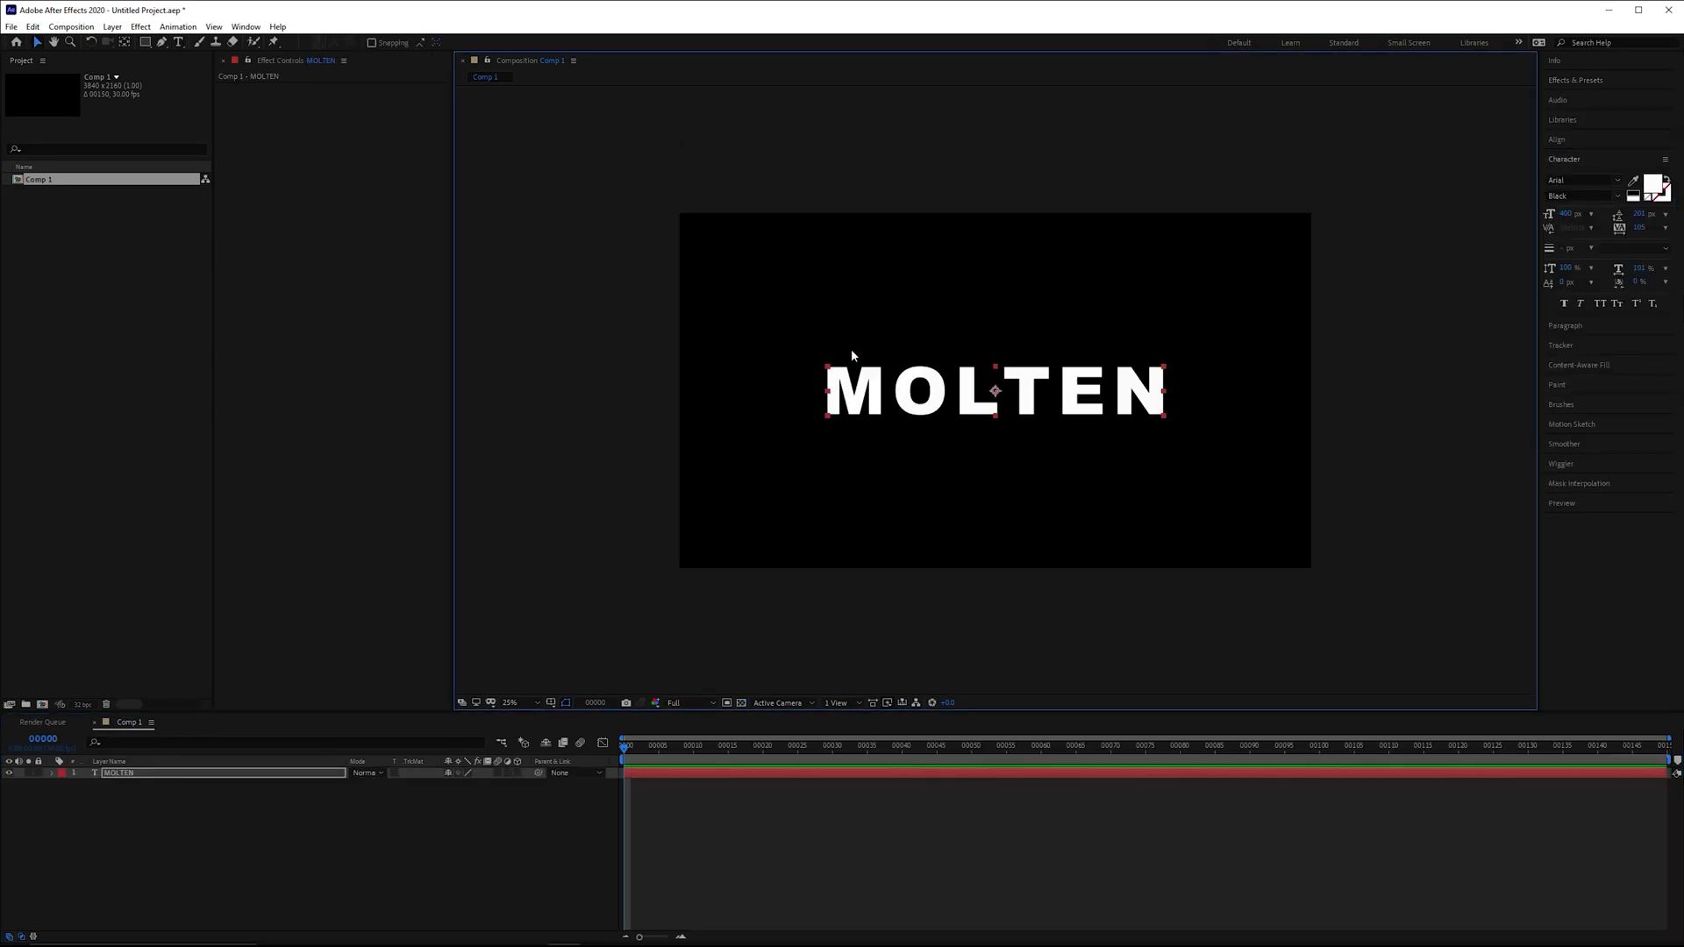
key("shift+Up")
key("shift+Up")
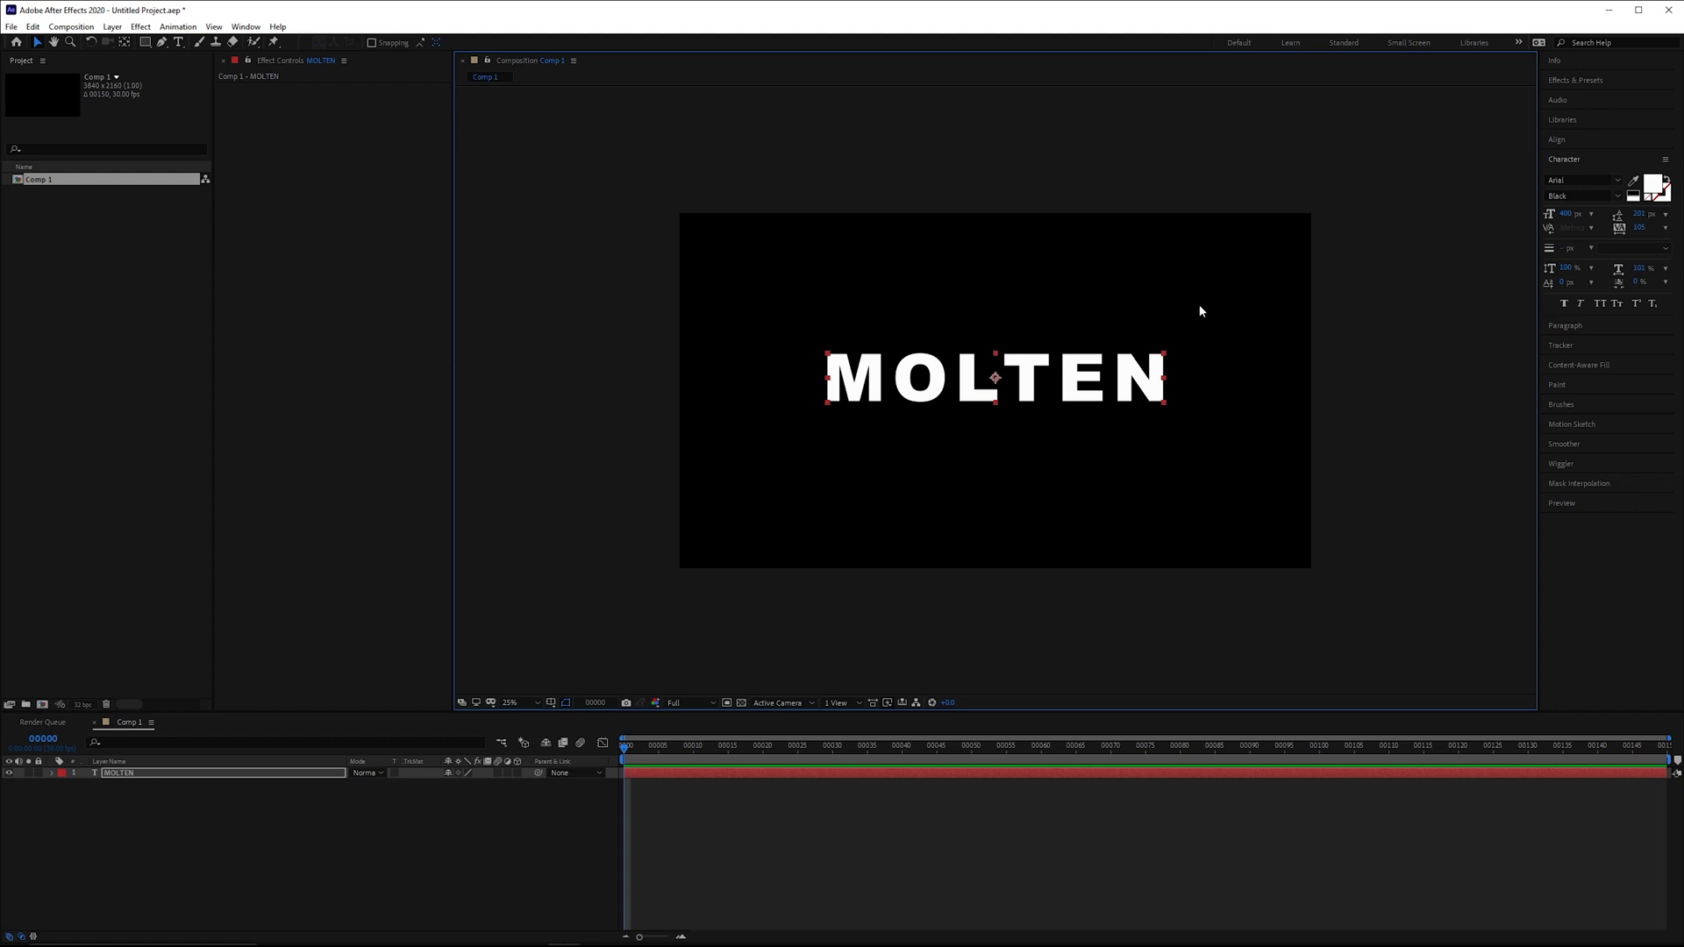
key("shift+slash")
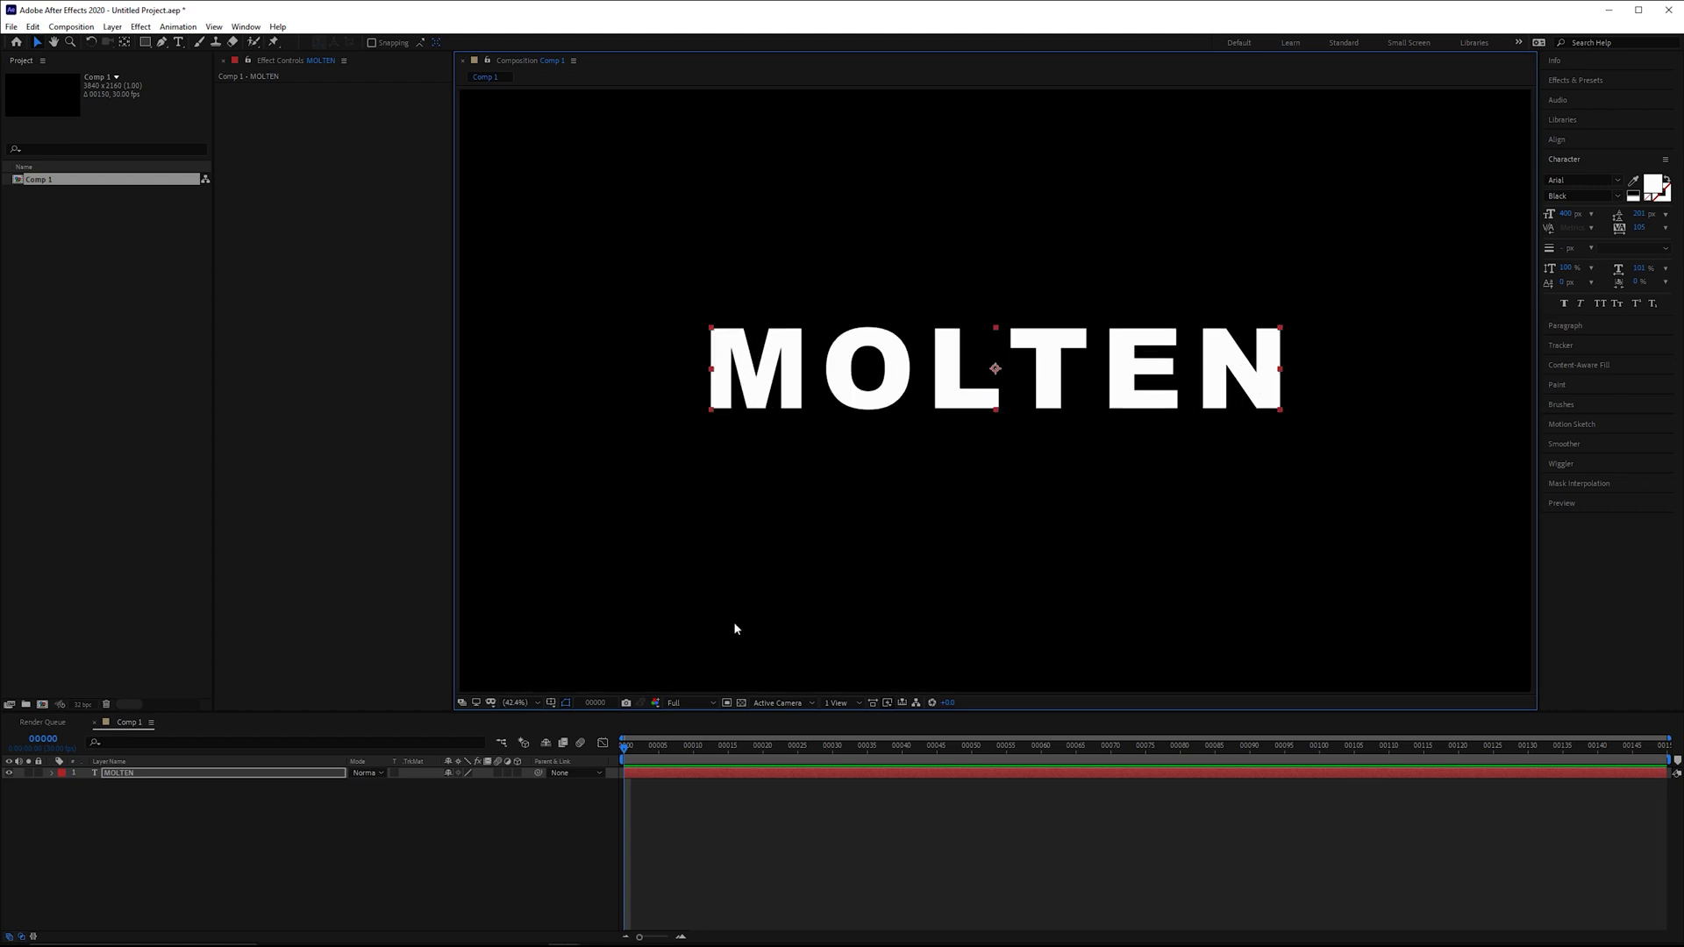
Import Gold Texture.jpg and place it as a layer beneath MOLTEN
left_click_drag(416, 88, 79, 192)
left_click_drag(200, 822, 202, 817)
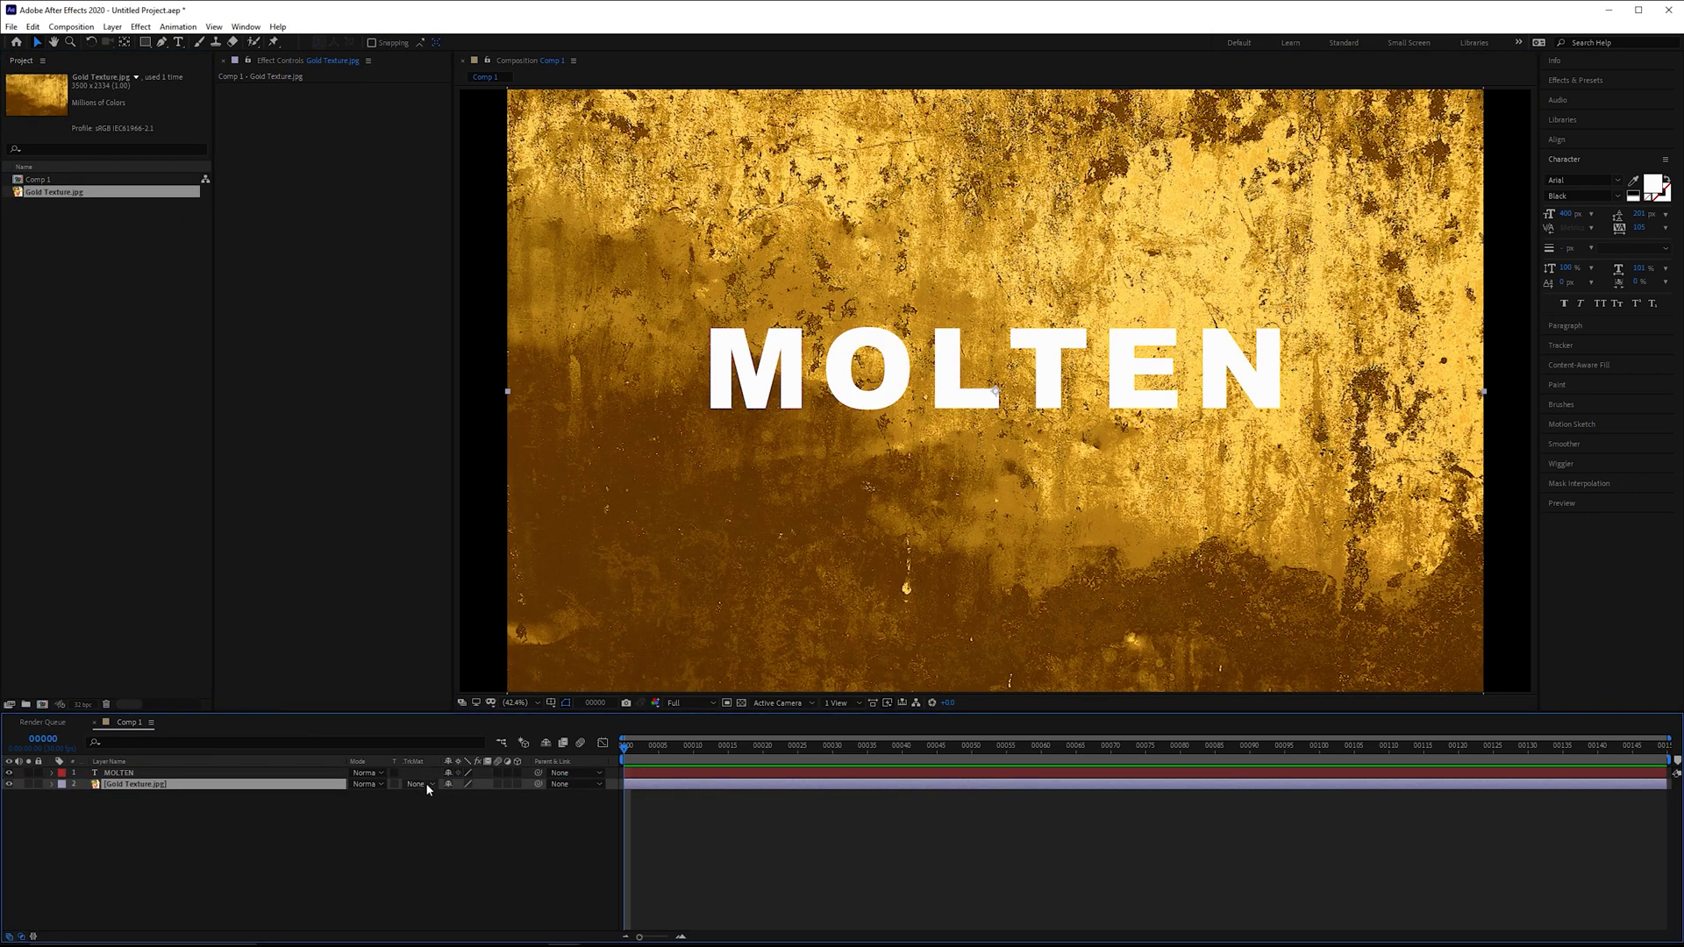
left_click(424, 782)
Use MOLTEN as the gold texture's alpha matte and apply Simple Choker to MOLTEN
left_click(473, 821)
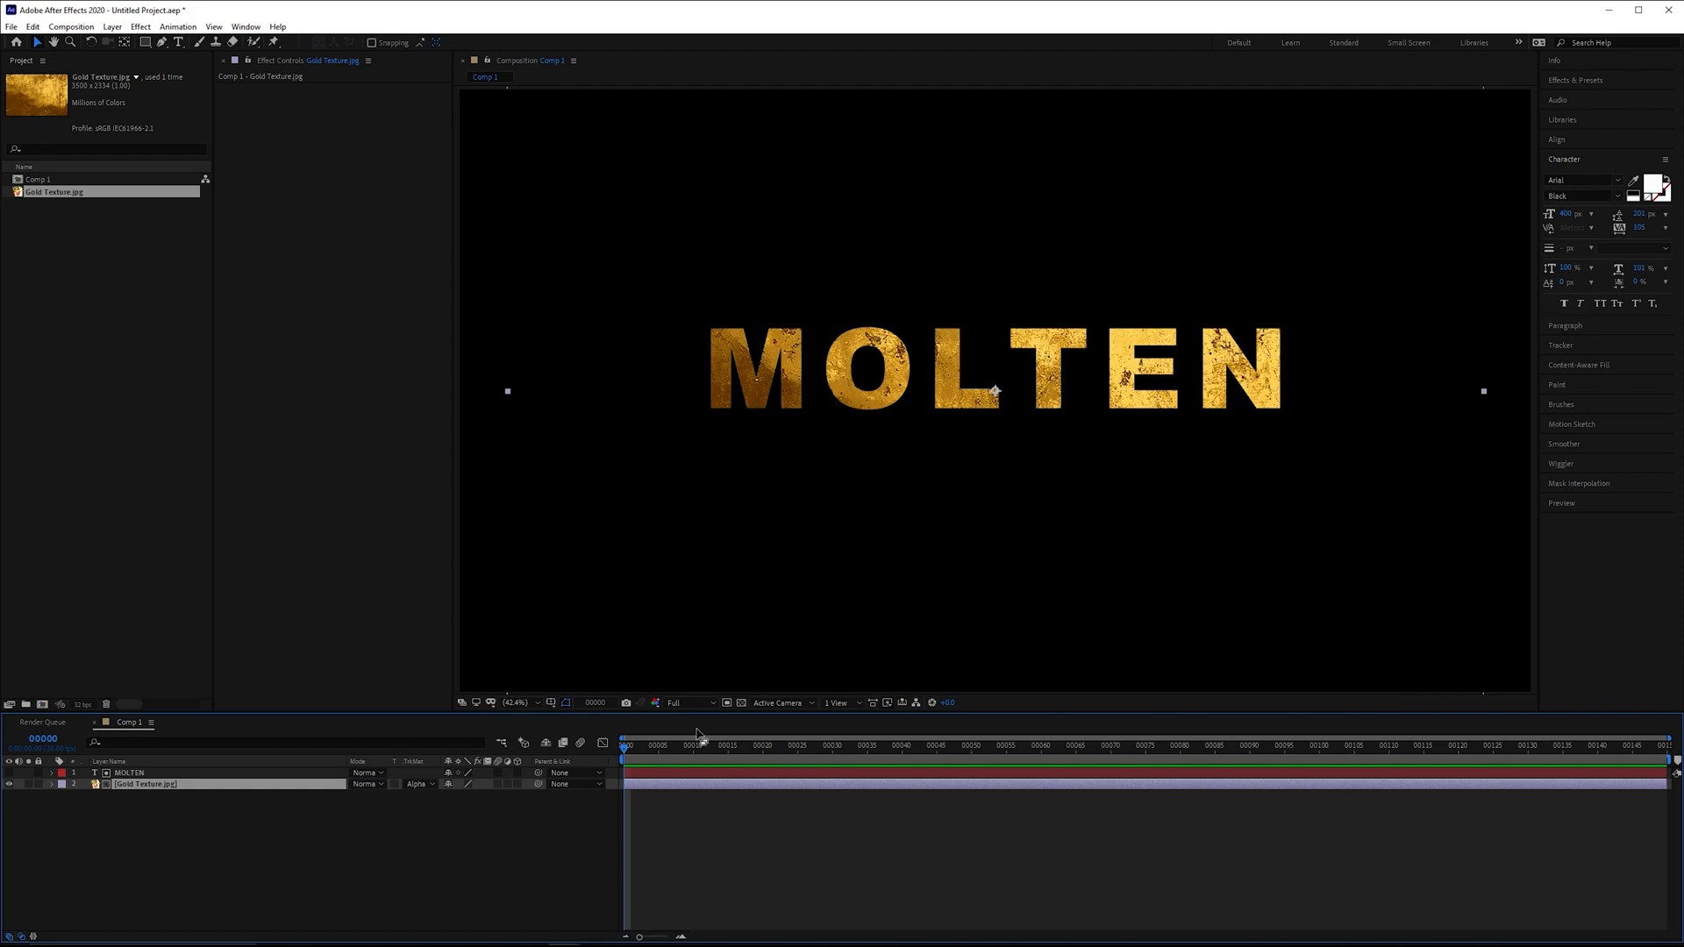
left_click(1617, 81)
left_click(1605, 96)
type("simple")
left_click_drag(1598, 145, 552, 207)
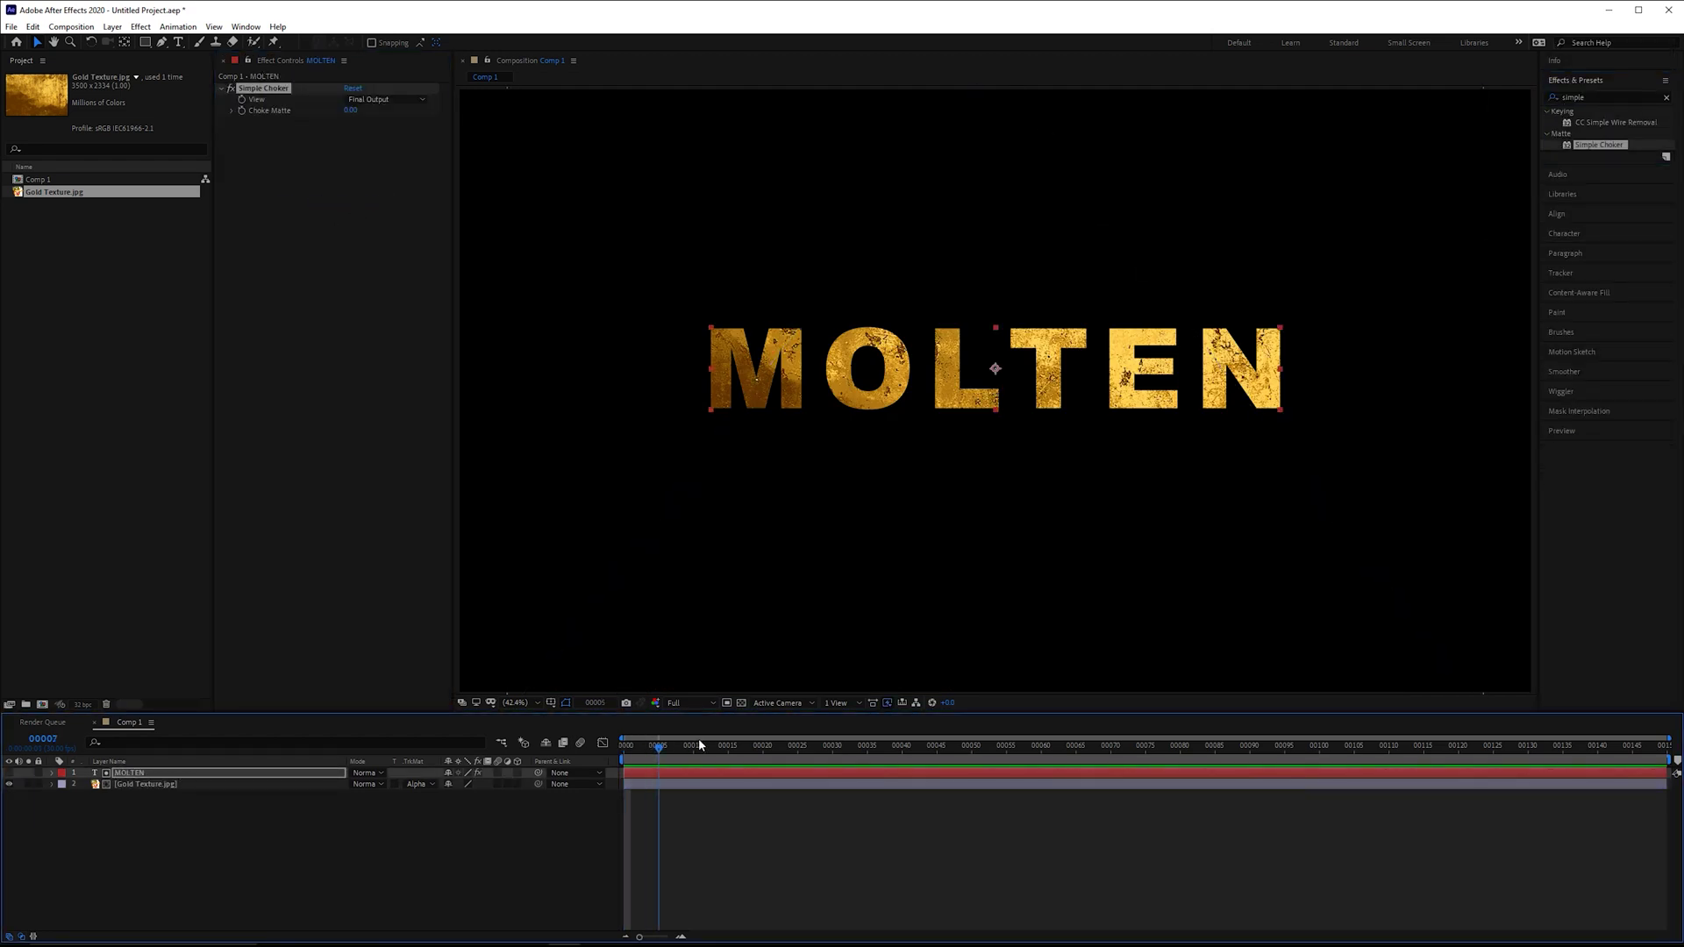
left_click_drag(707, 744, 836, 783)
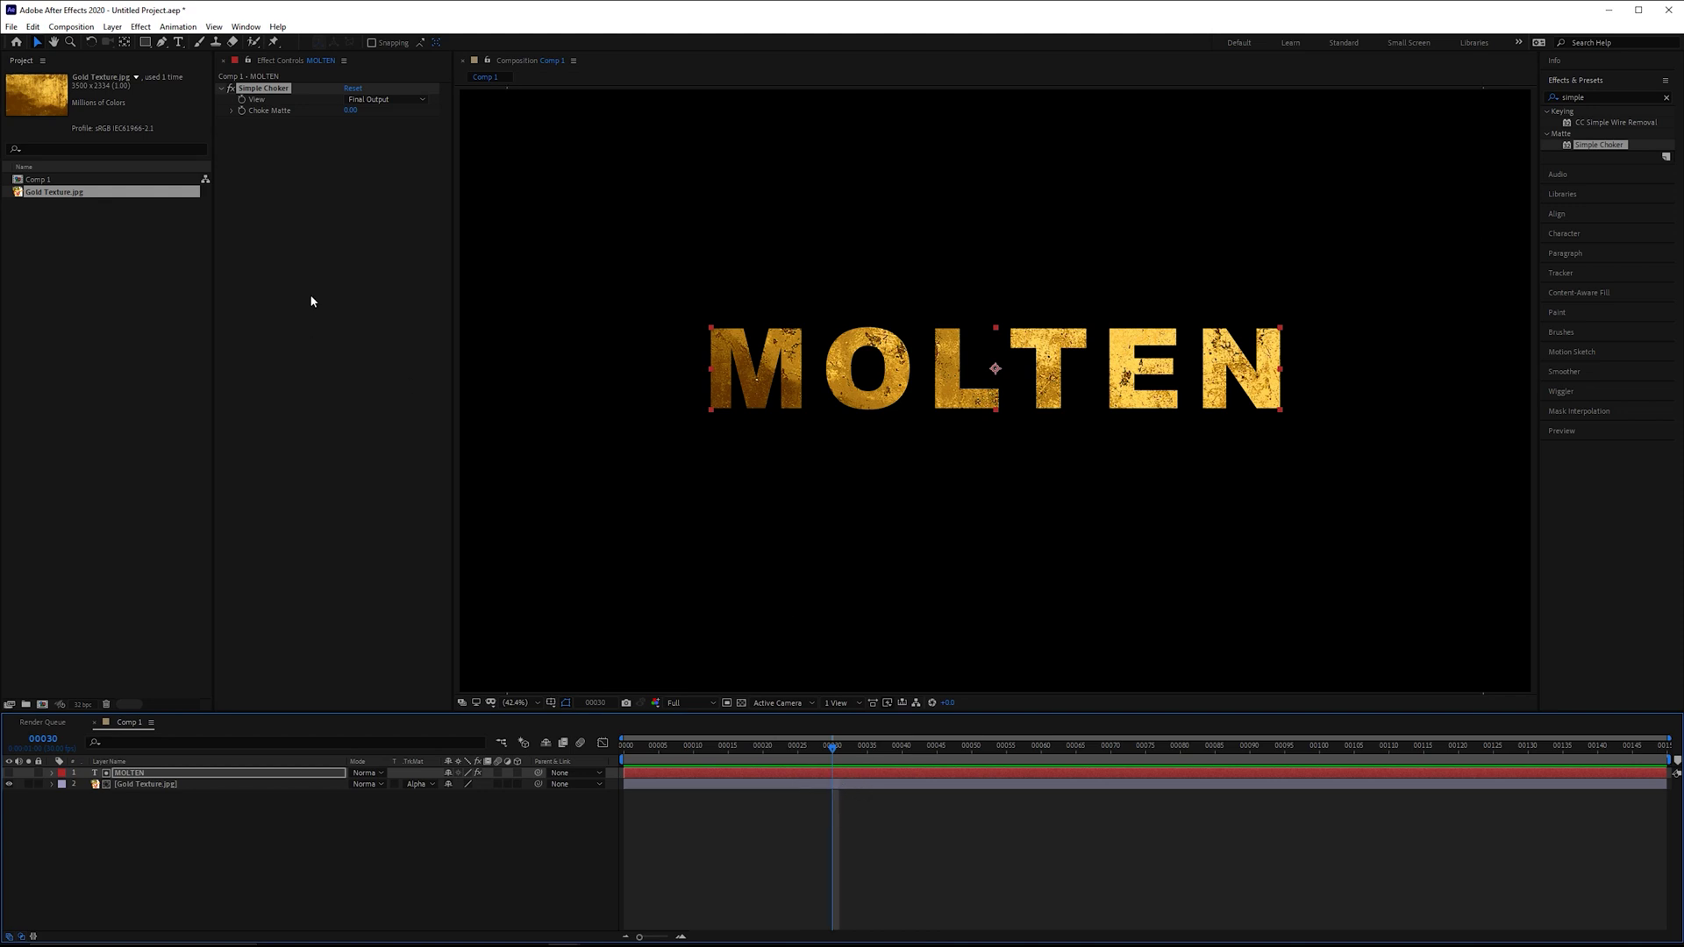
Keyframe Choke Matte from 0 at frame 30 to -100 at frame 90
left_click(242, 112)
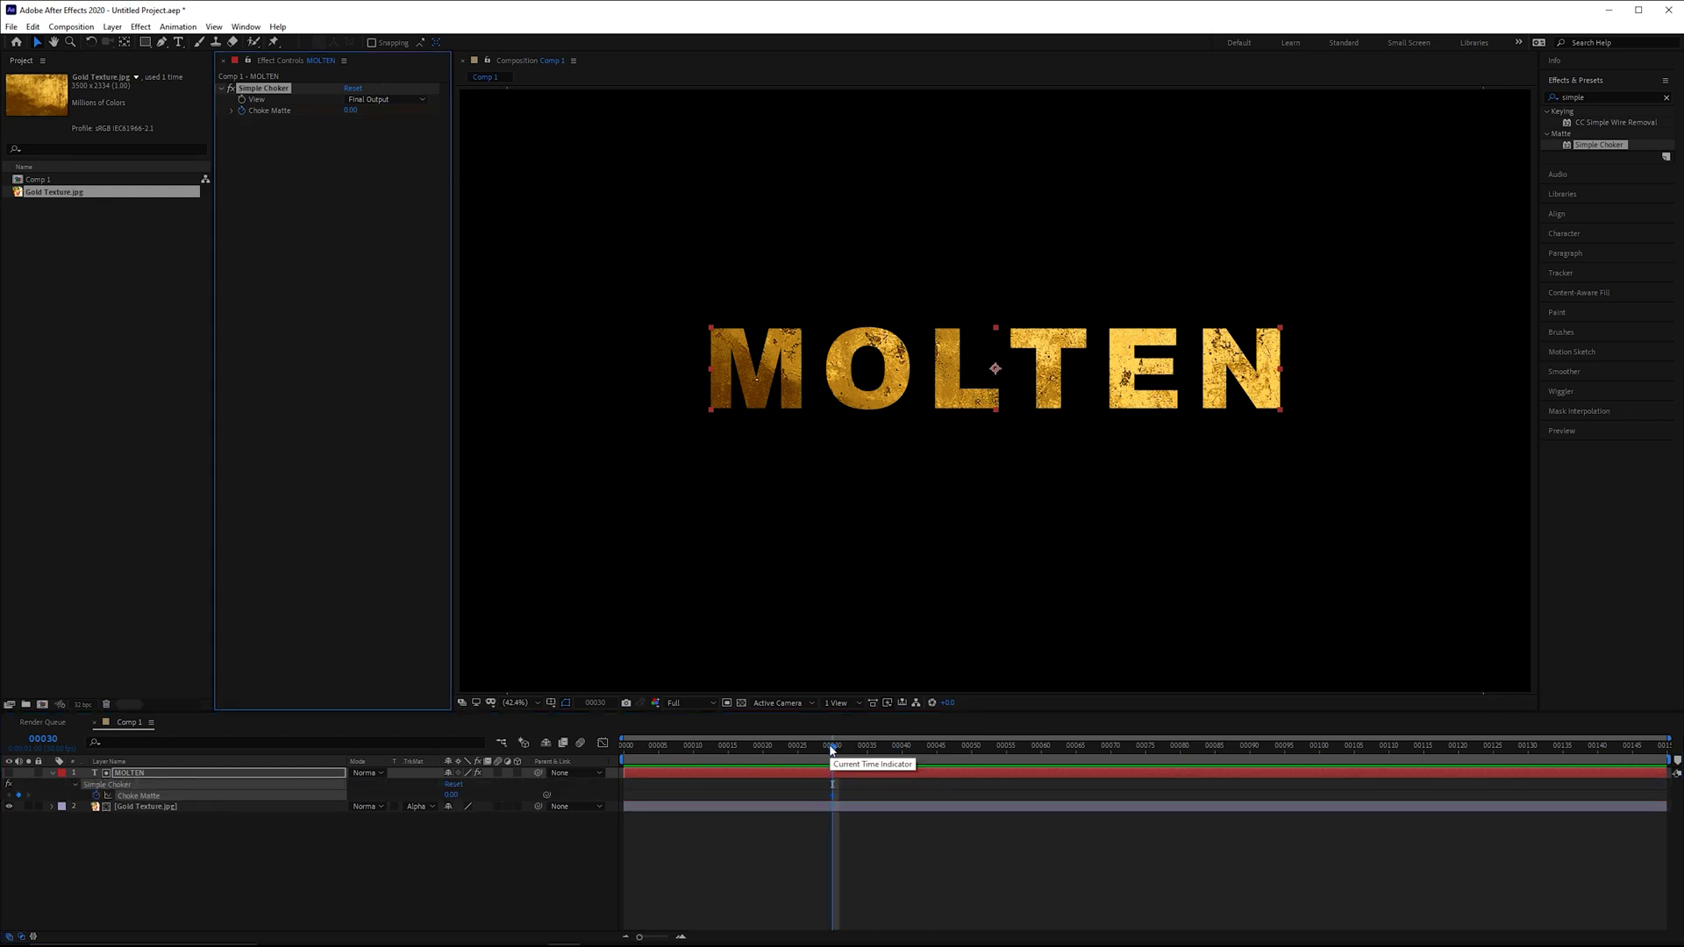
left_click_drag(835, 750, 1249, 702)
left_click_drag(350, 110, 260, 112)
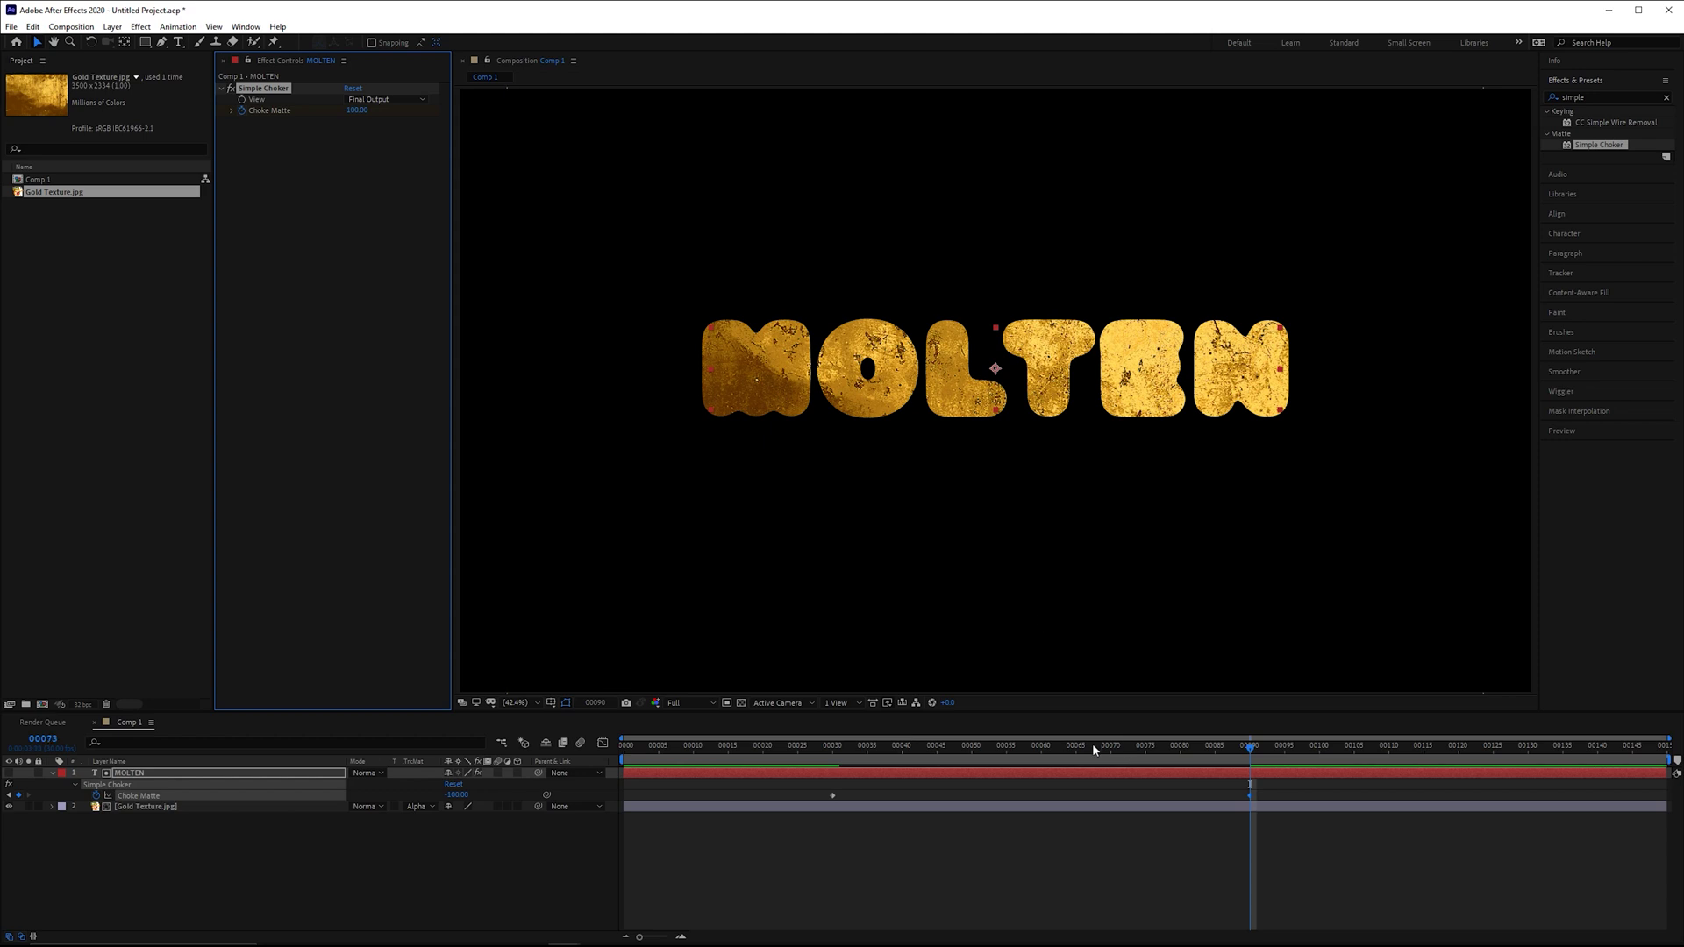
mouse_move(1082, 745)
left_mouse_down()
mouse_move(820, 753)
mouse_move(1252, 746)
mouse_move(1124, 746)
mouse_move(1097, 719)
left_mouse_up()
Apply Roughen Edges to MOLTEN with Border 0 at frame 30
left_click_drag(1610, 98, 1457, 99)
type("roughen")
left_click_drag(1608, 123, 364, 176)
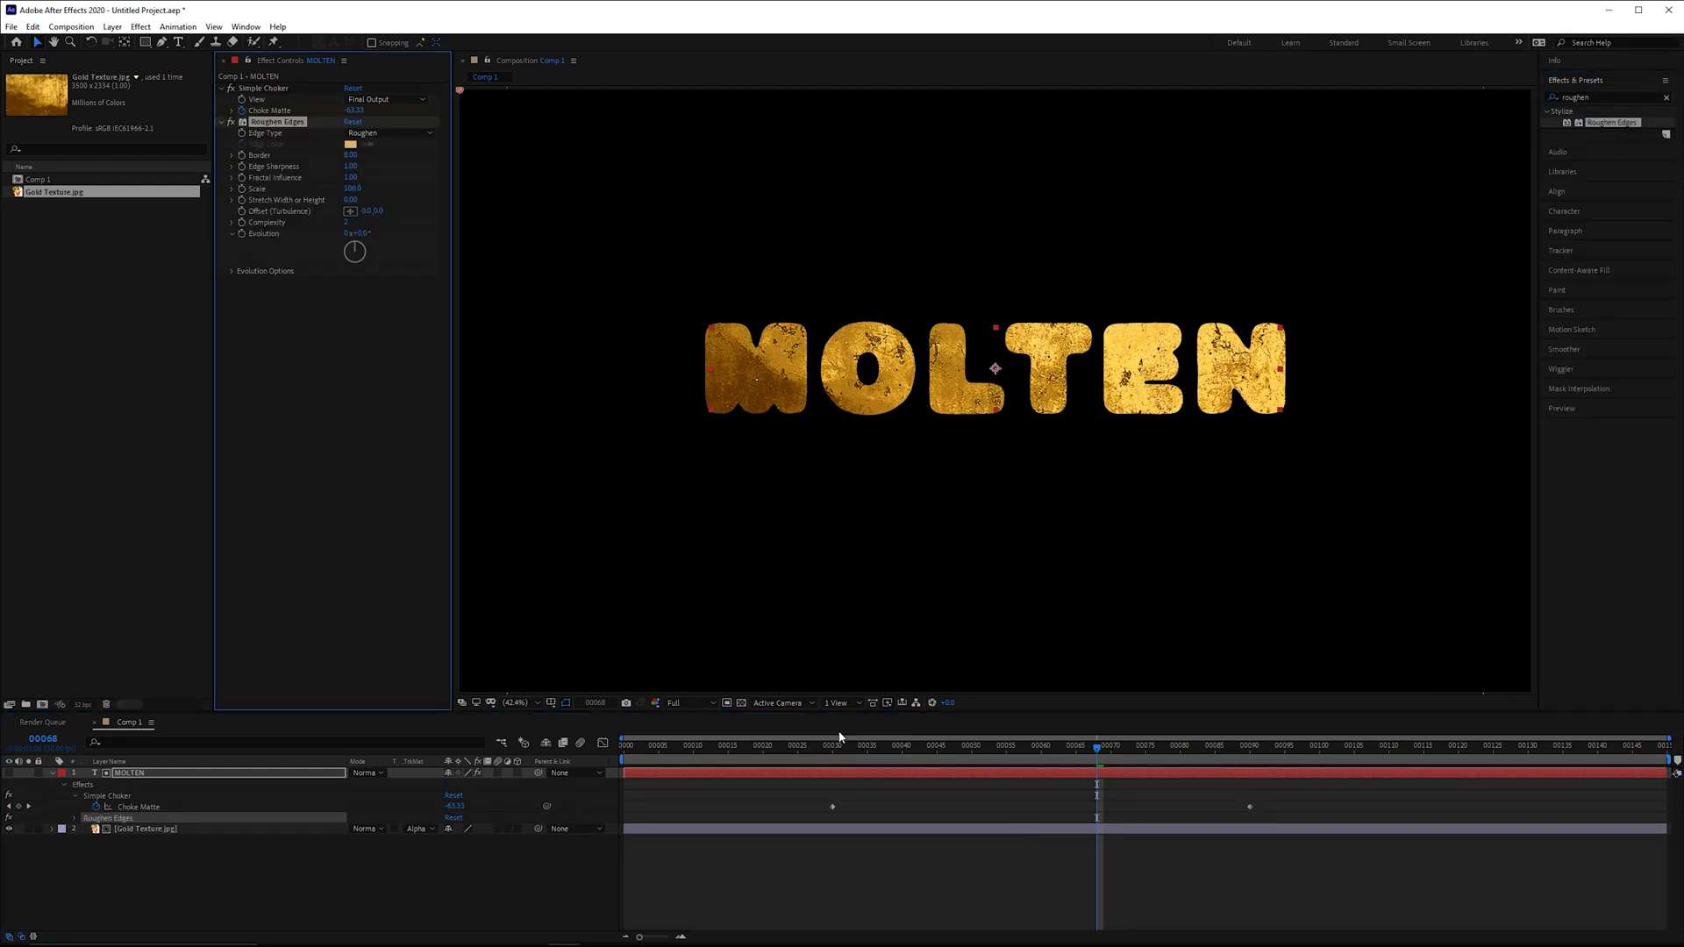
left_click(833, 747)
left_click(351, 156)
type("0")
key("Return")
Set Roughen Edges Border to 60 at frame 90 and Scale to 150
left_click(1246, 750)
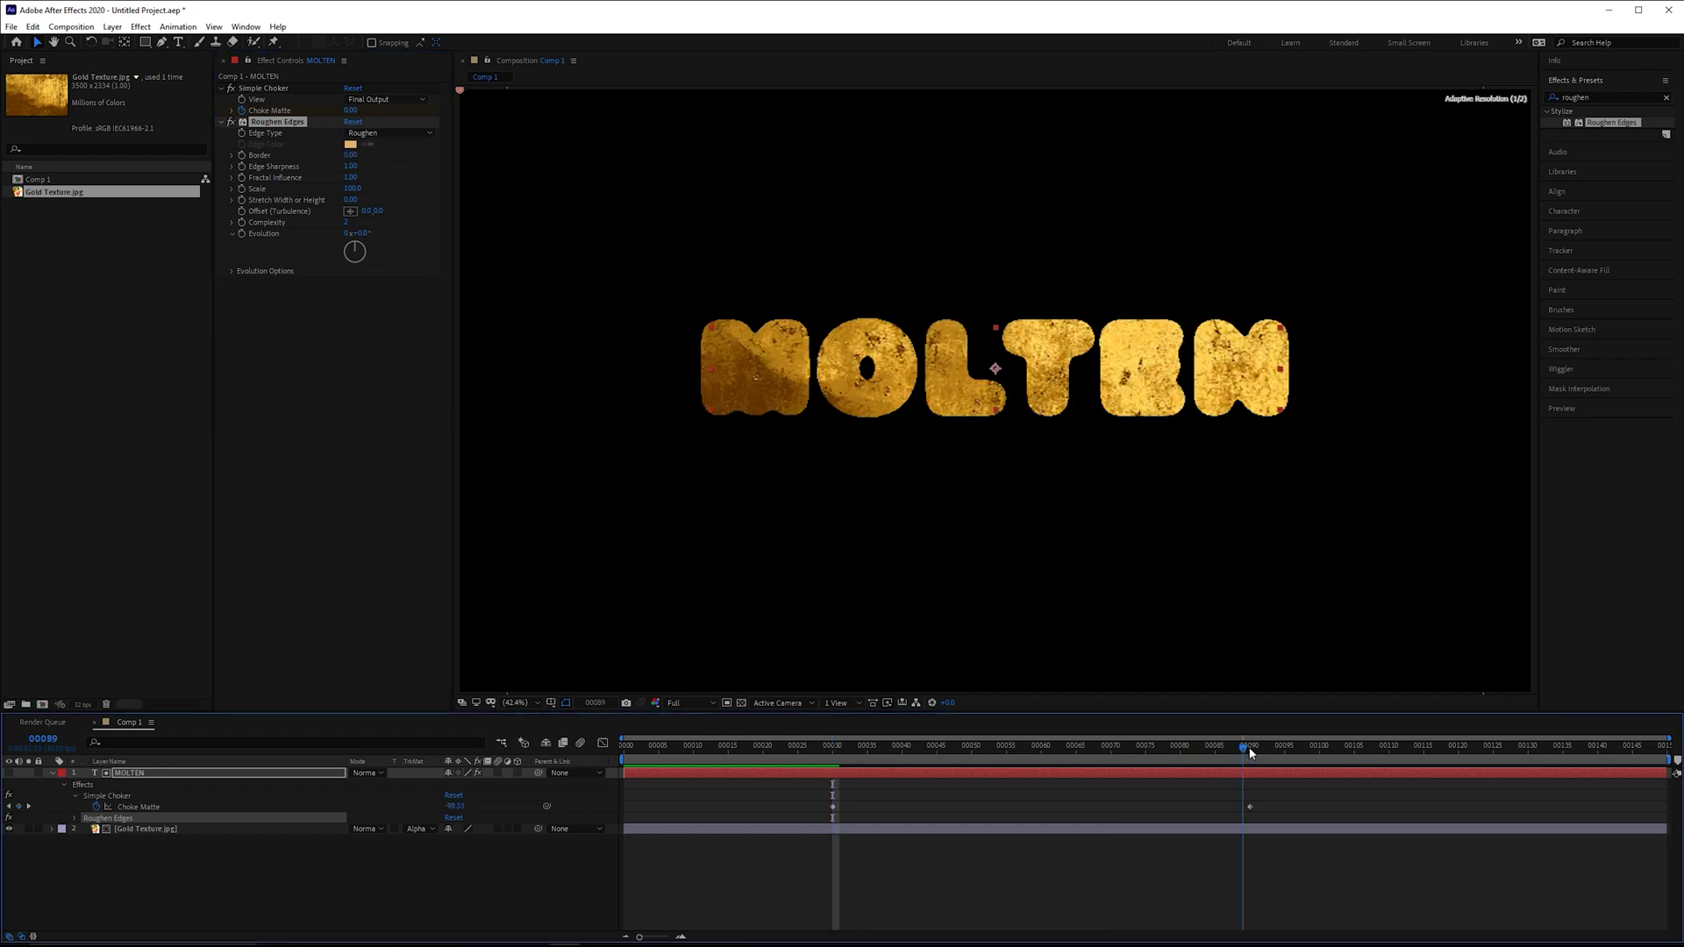
left_click(353, 155)
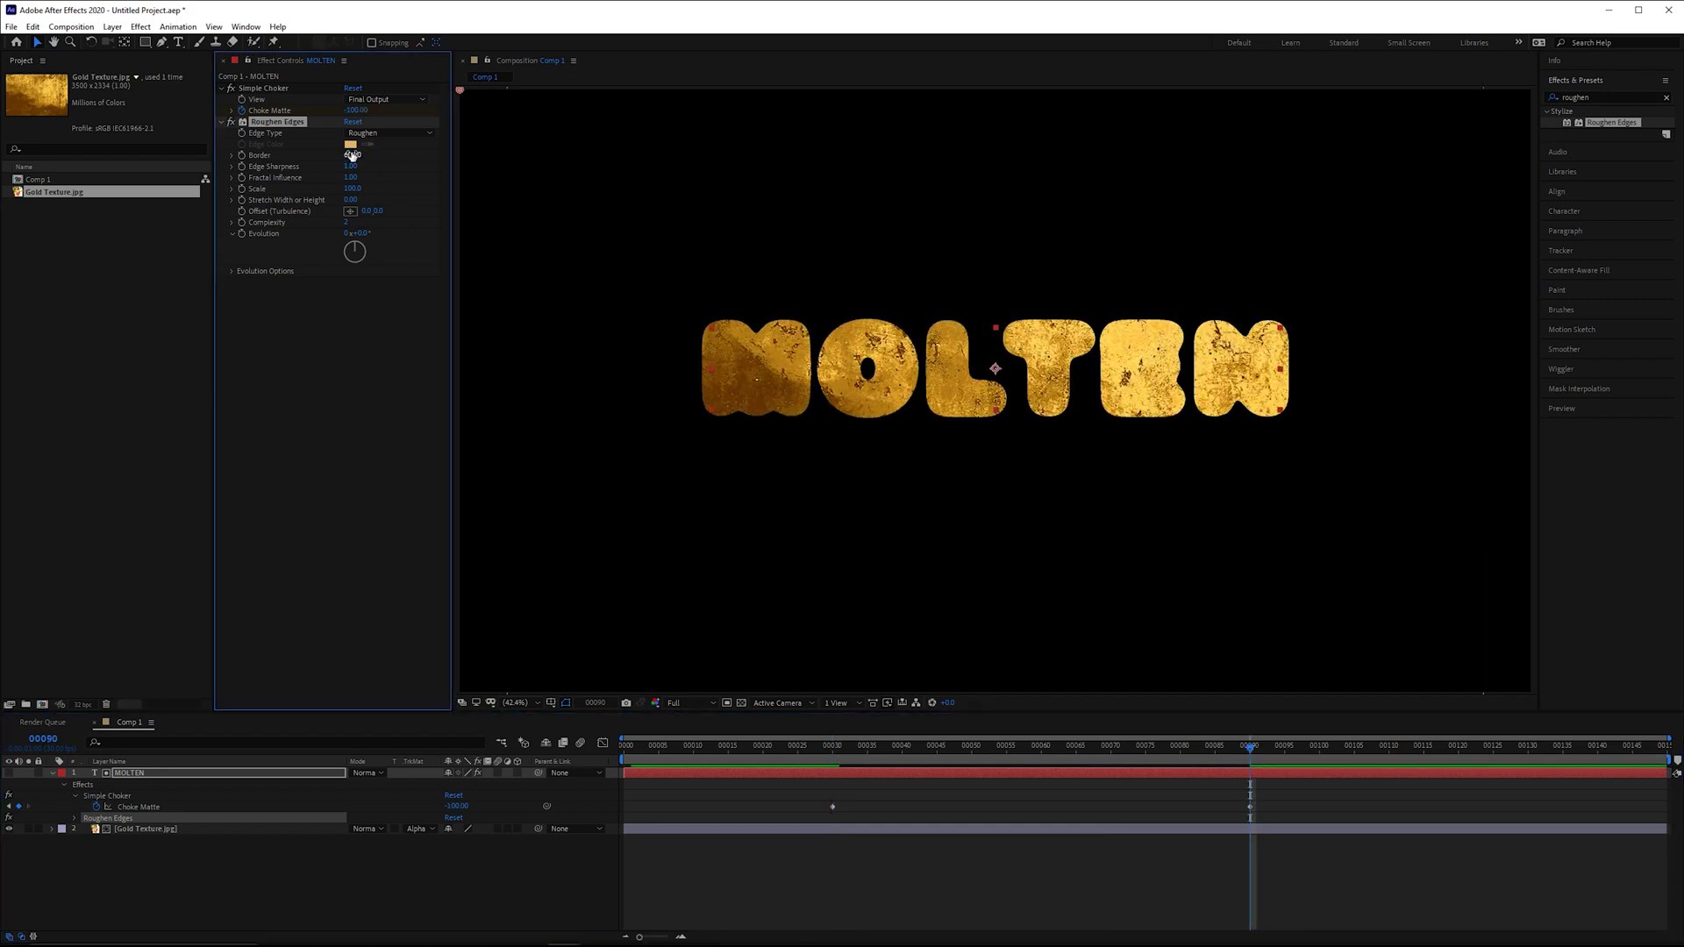
type("60")
key("Return")
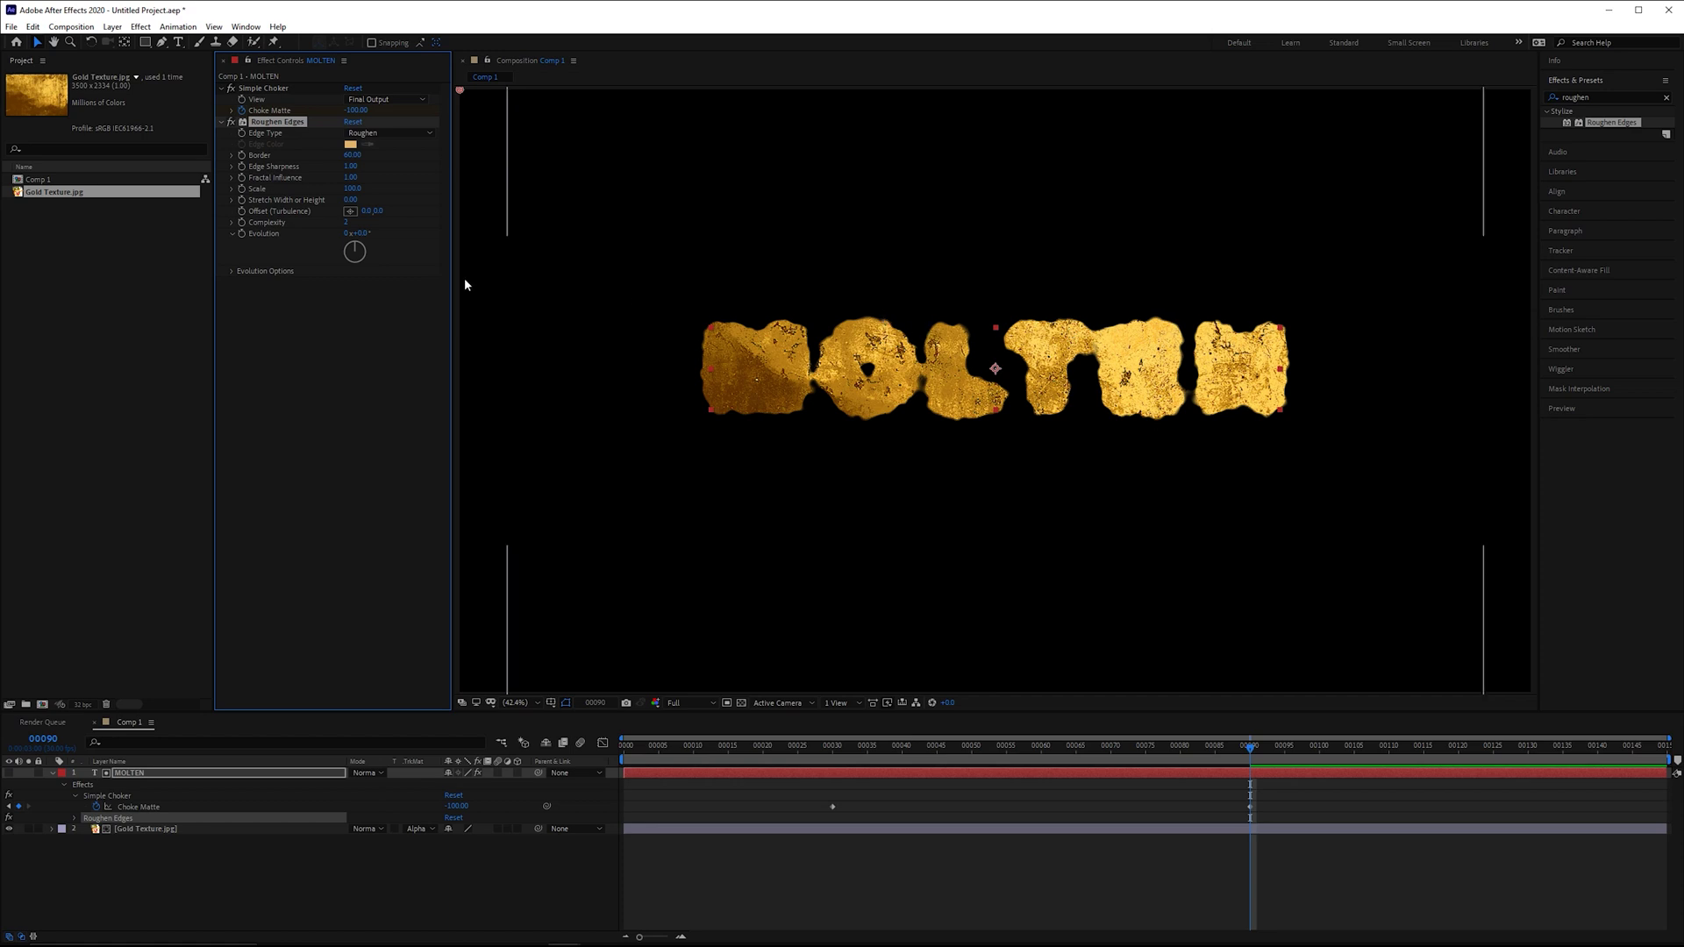
left_click(353, 188)
type("150")
key("Return")
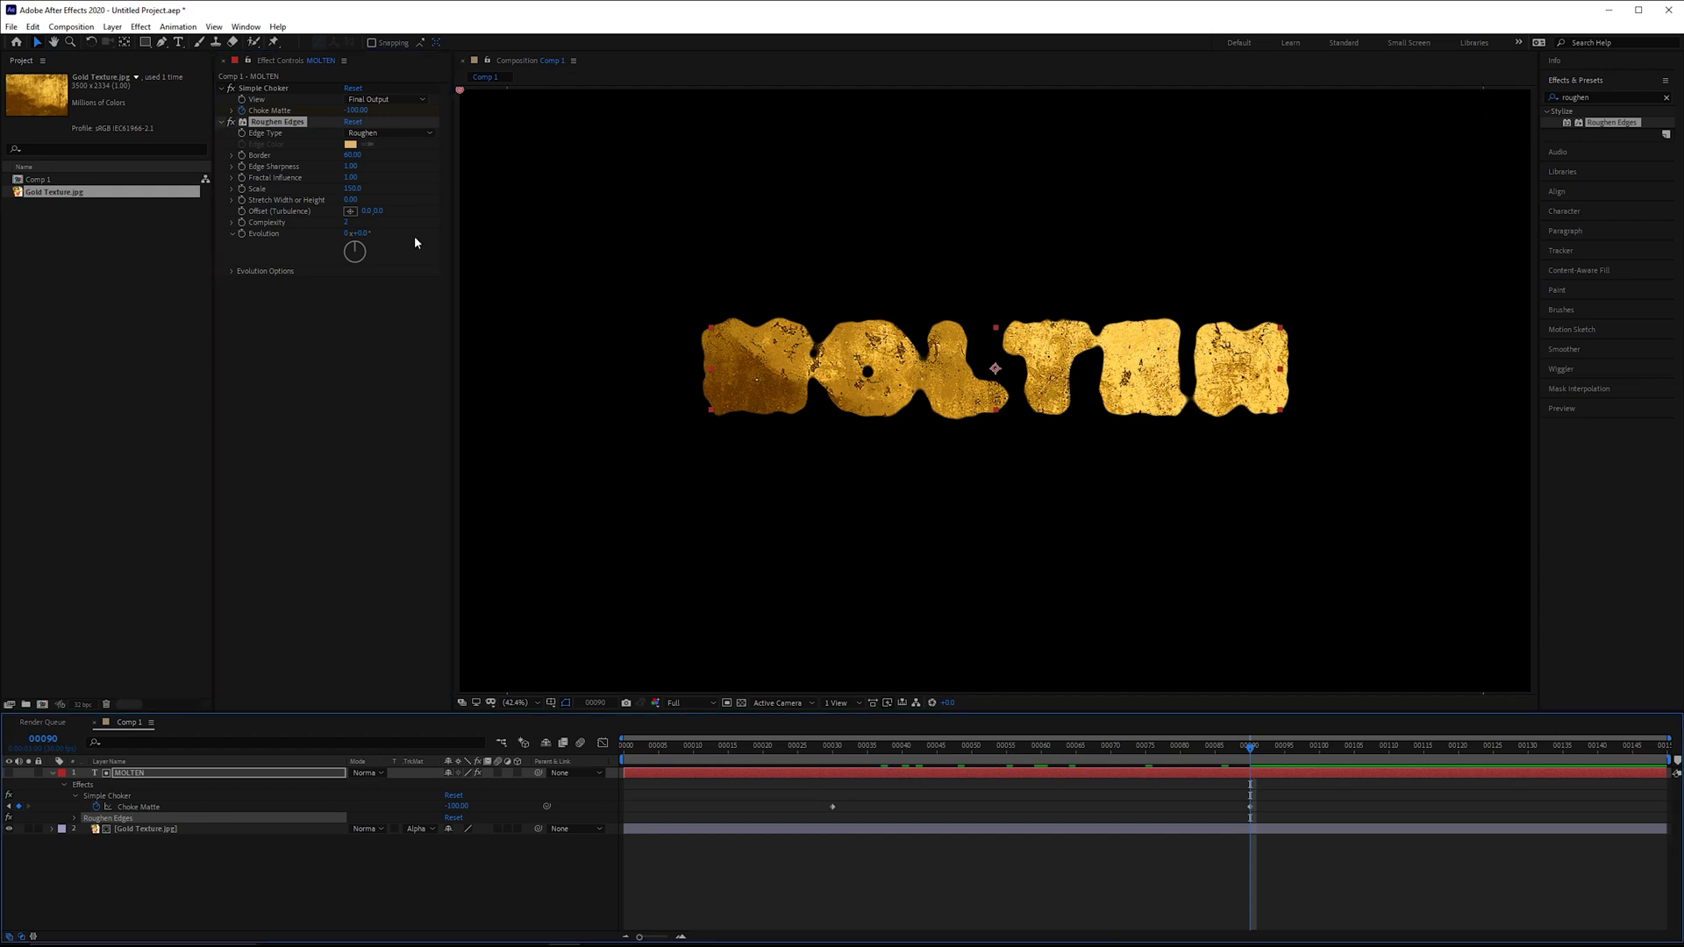
Drive Roughen Edges Evolution with a time * 90 expression
left_click(241, 234, "alt")
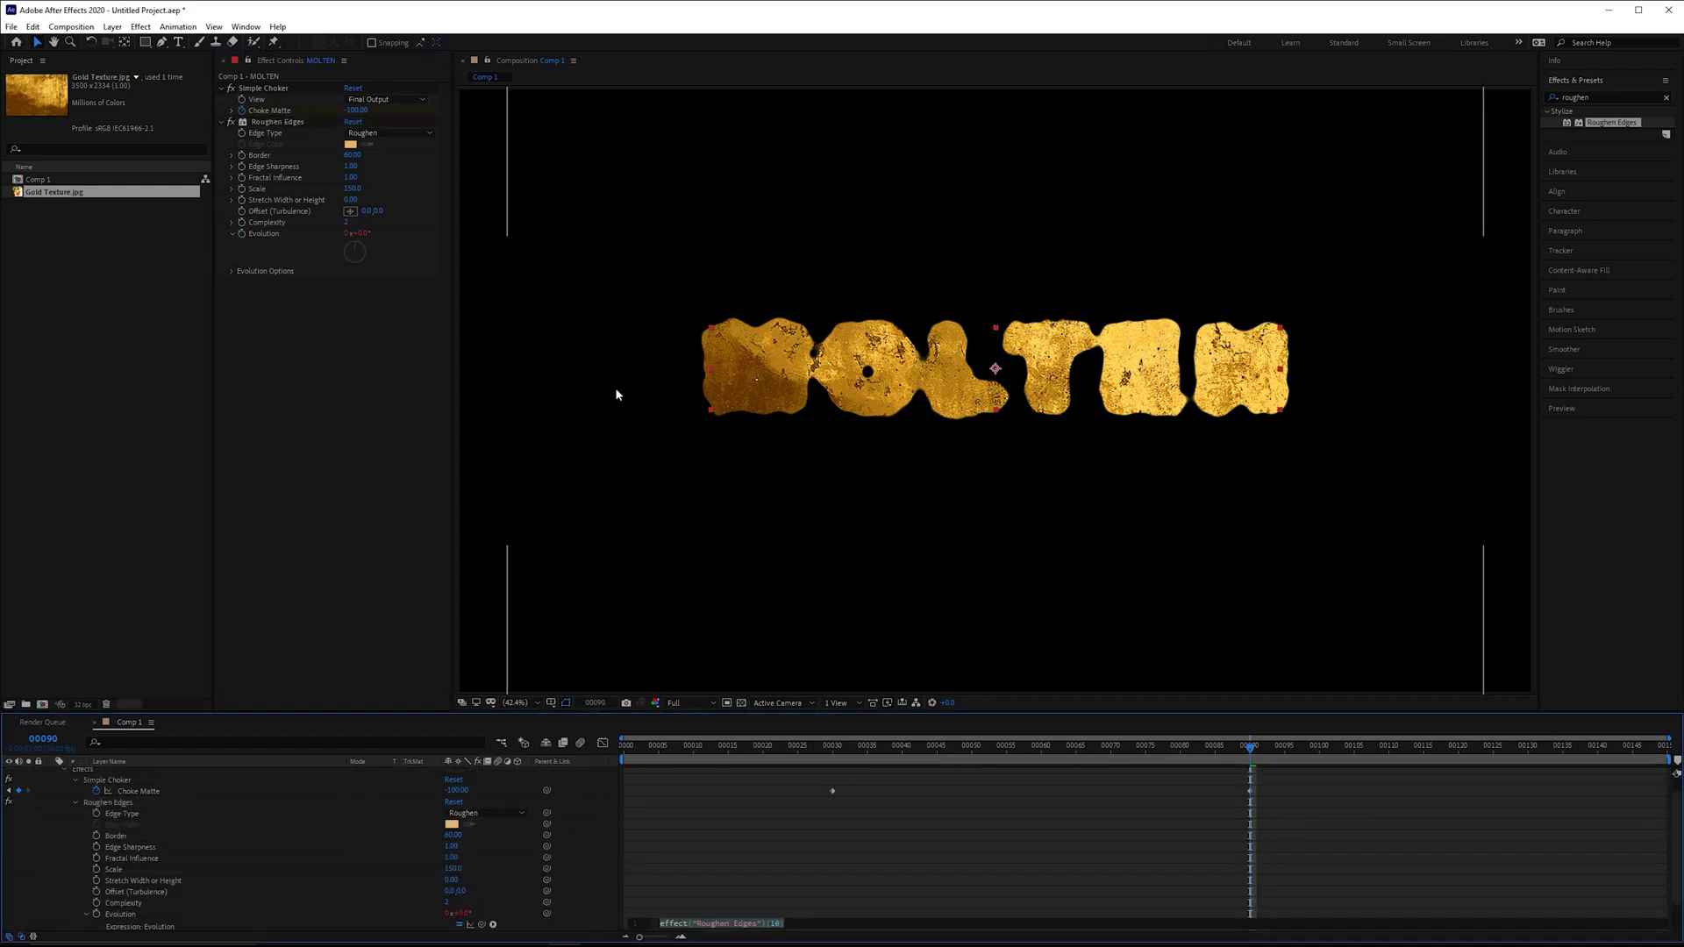
type("time * 90")
key("KP_Enter")
mouse_move(833, 750)
left_mouse_down()
mouse_move(1025, 746)
mouse_move(858, 742)
left_mouse_up()
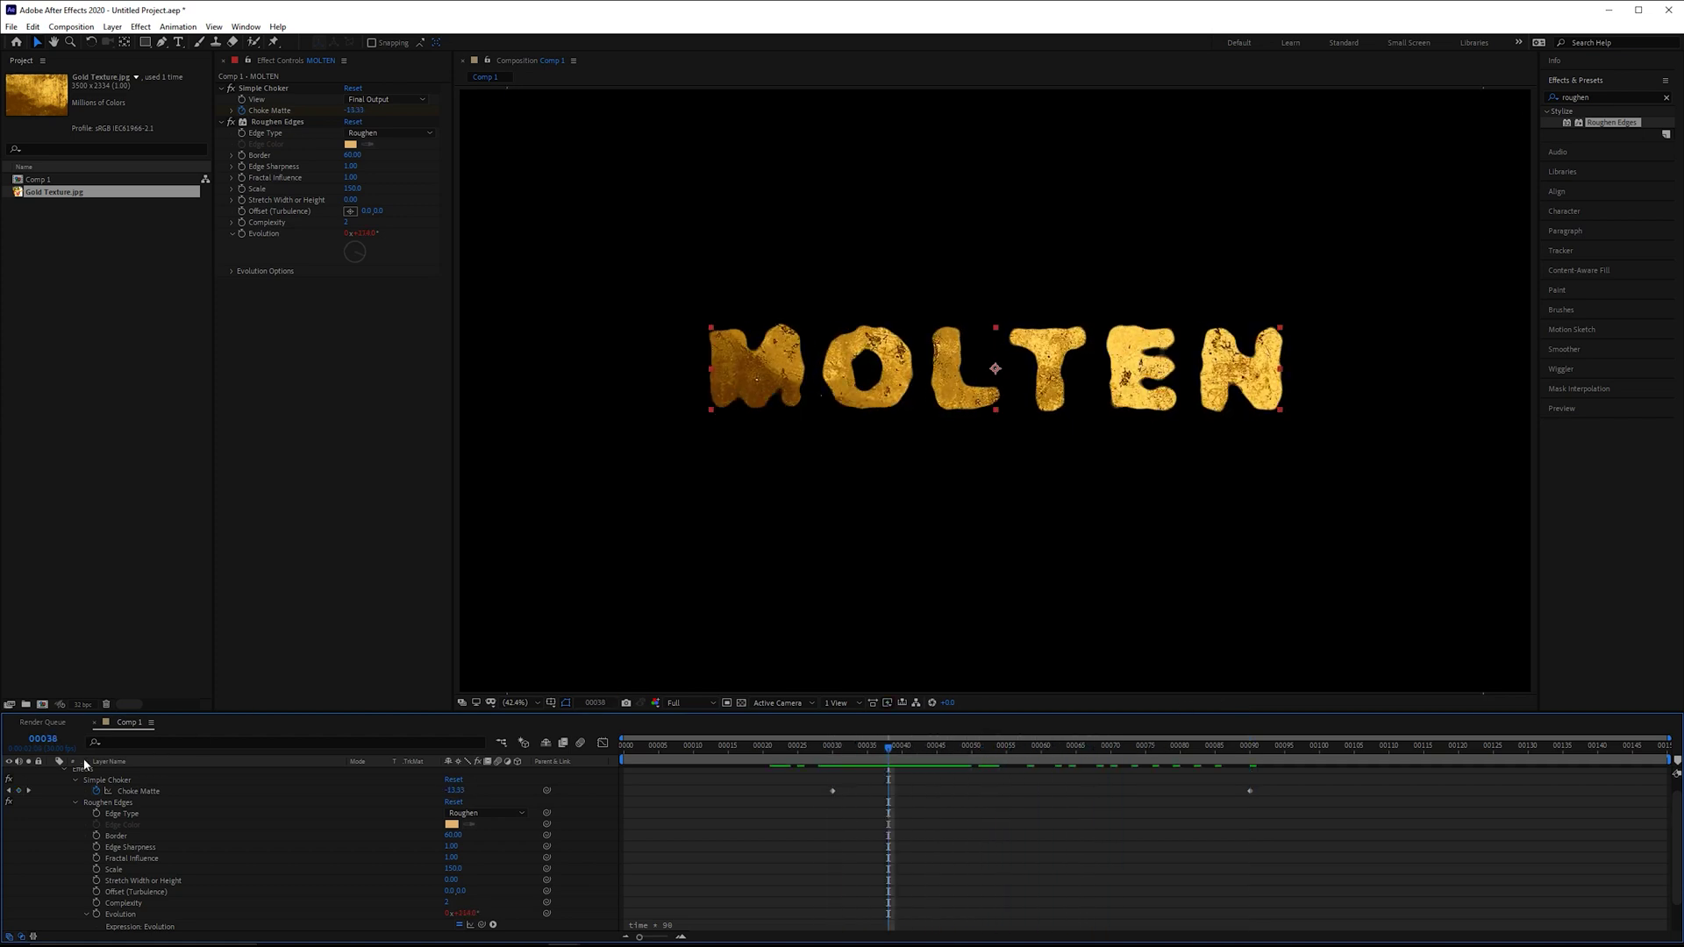
Apply Turbulent Displace to the Gold Texture.jpg layer
scroll(82, 767, "up", 1)
left_click(51, 772)
left_click(189, 785)
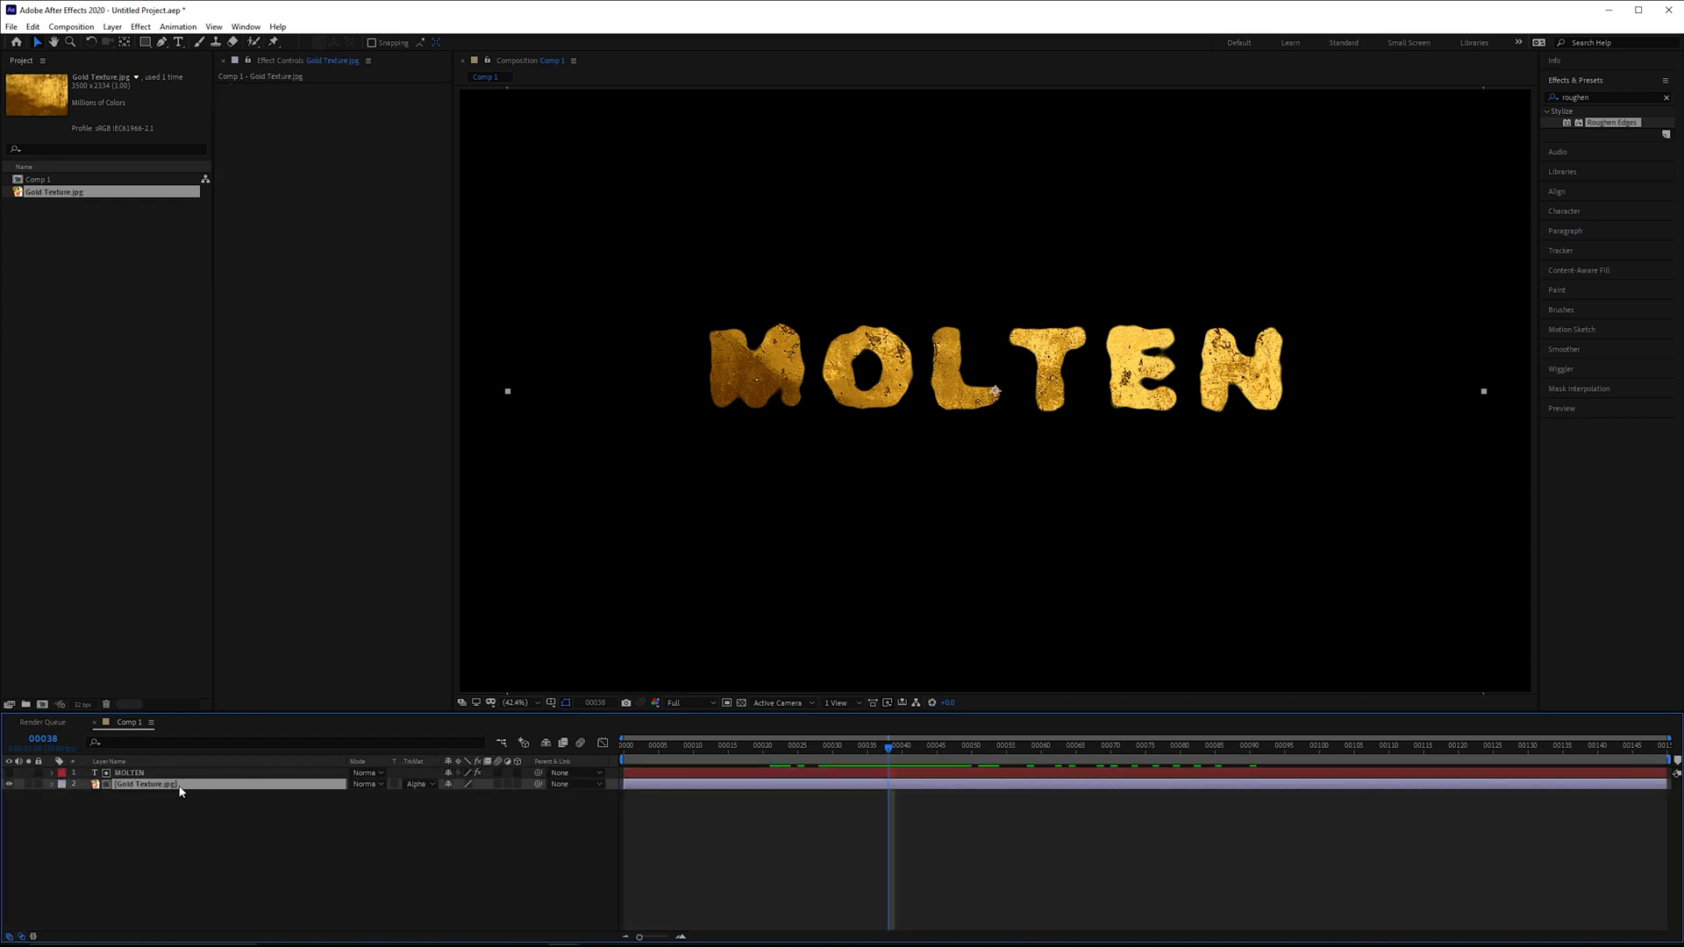
scroll(929, 379, "up", 1)
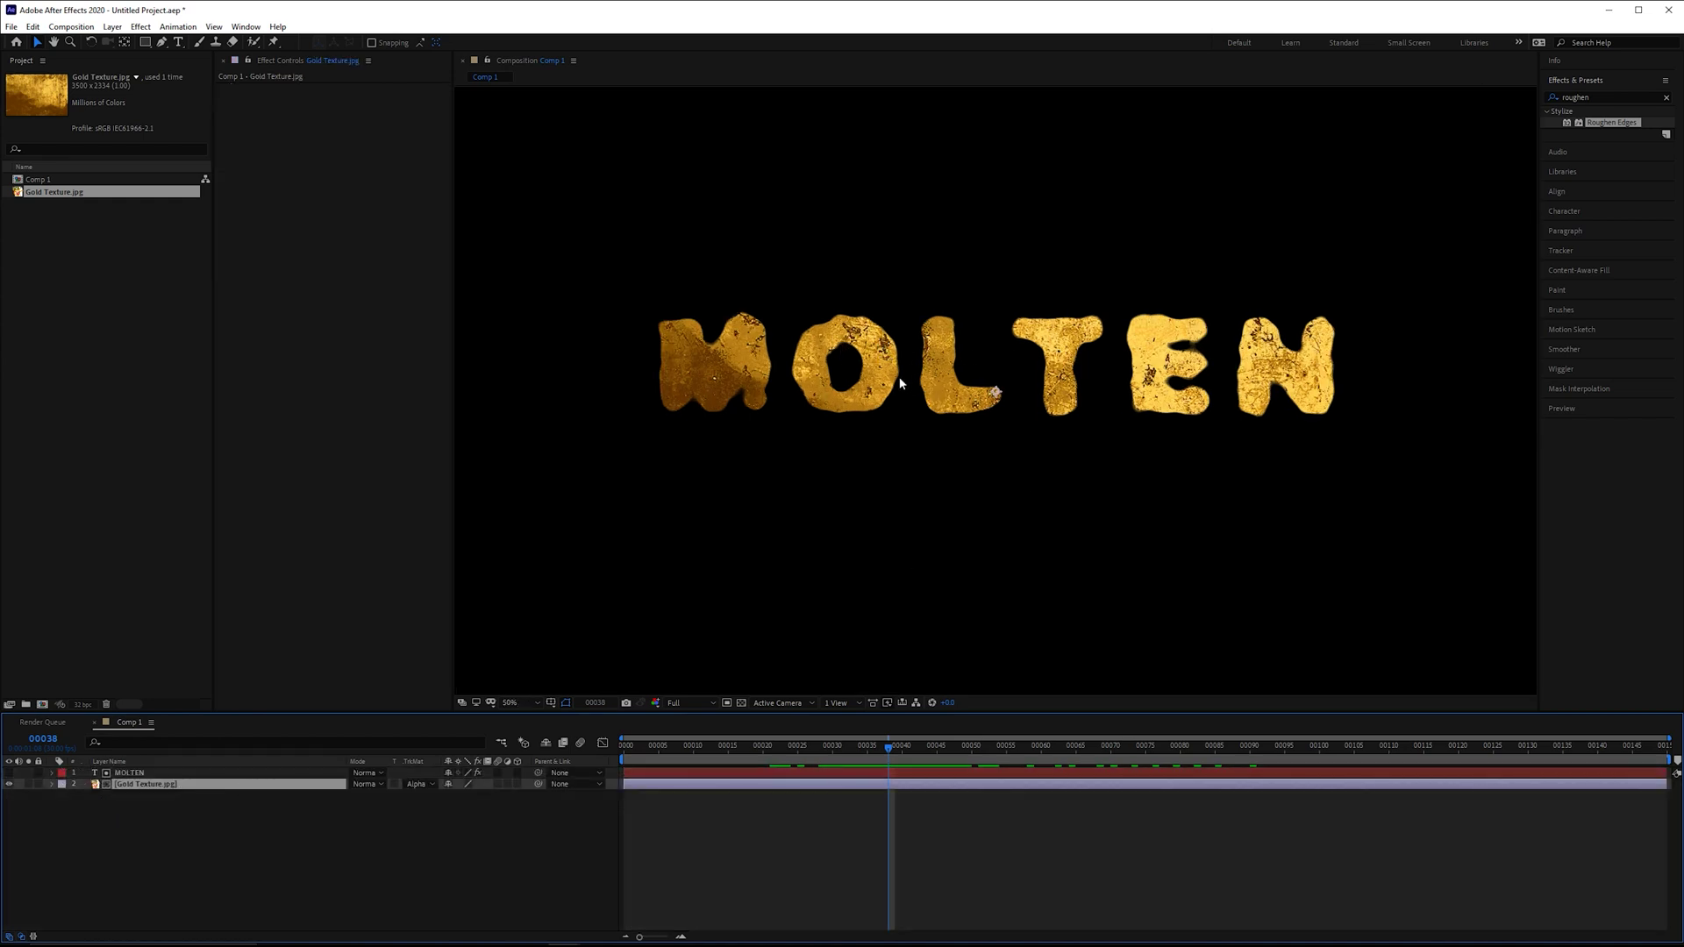
left_click(1596, 96)
left_click_drag(1598, 96, 1454, 101)
type("turb")
left_click_drag(1605, 123, 356, 255)
Set Turbulent Displace Size to 20 and Evolution to a time * 360 expression
left_click(351, 121)
key("Return")
left_click(241, 156, "alt")
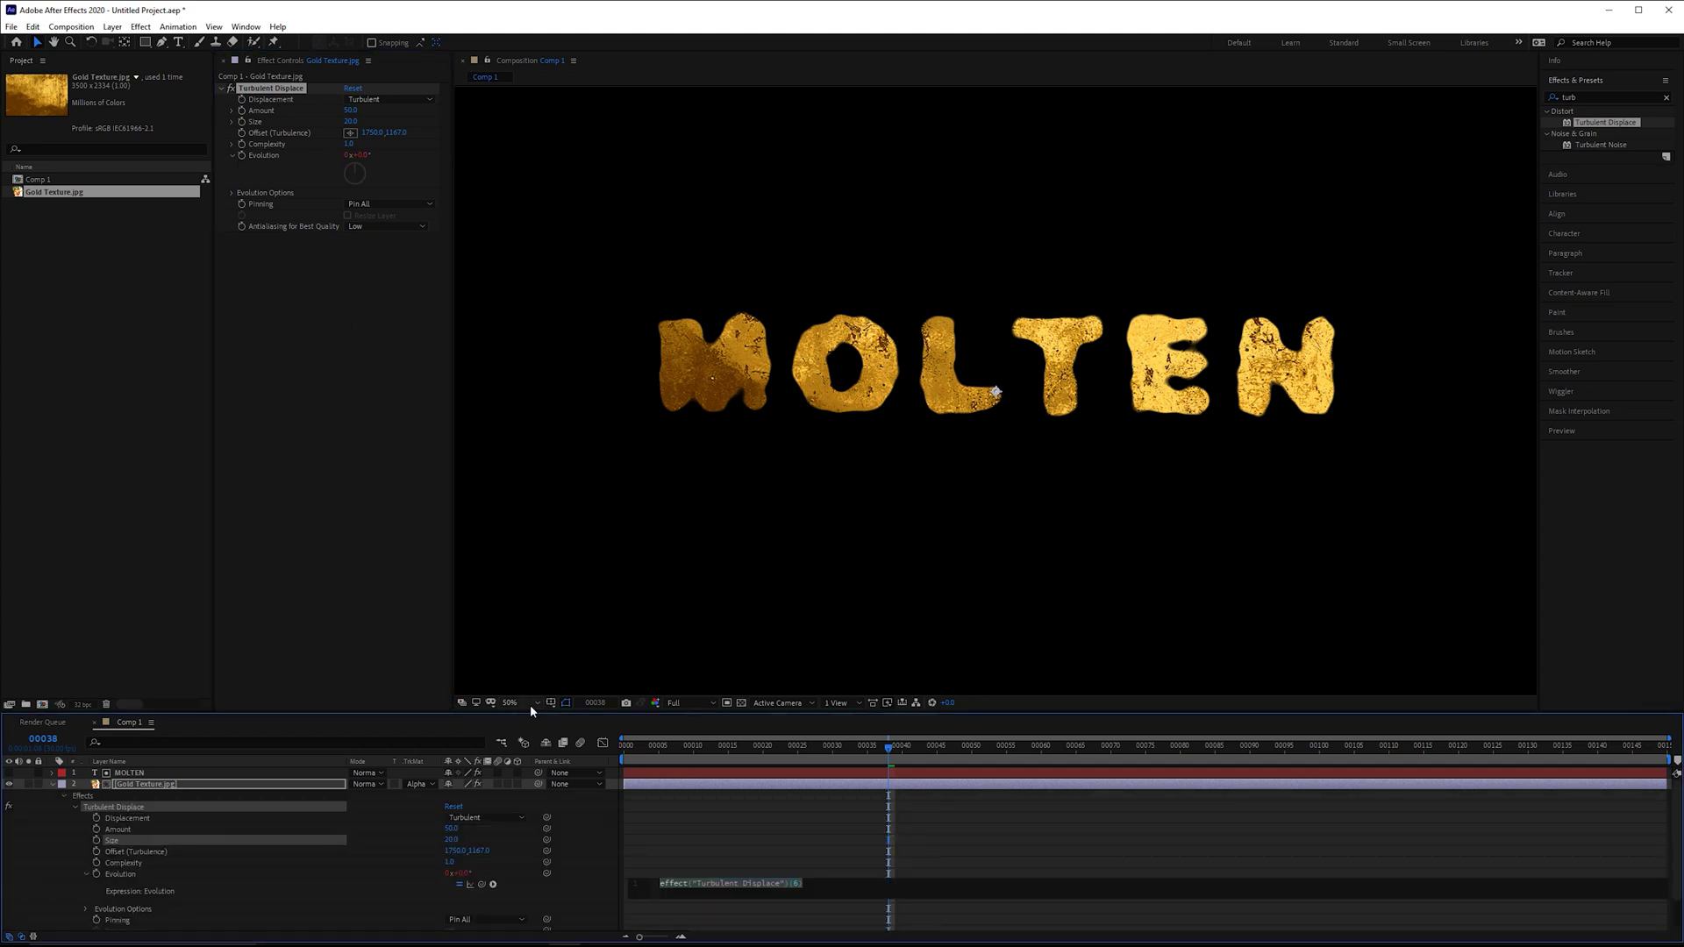
type("time * 360")
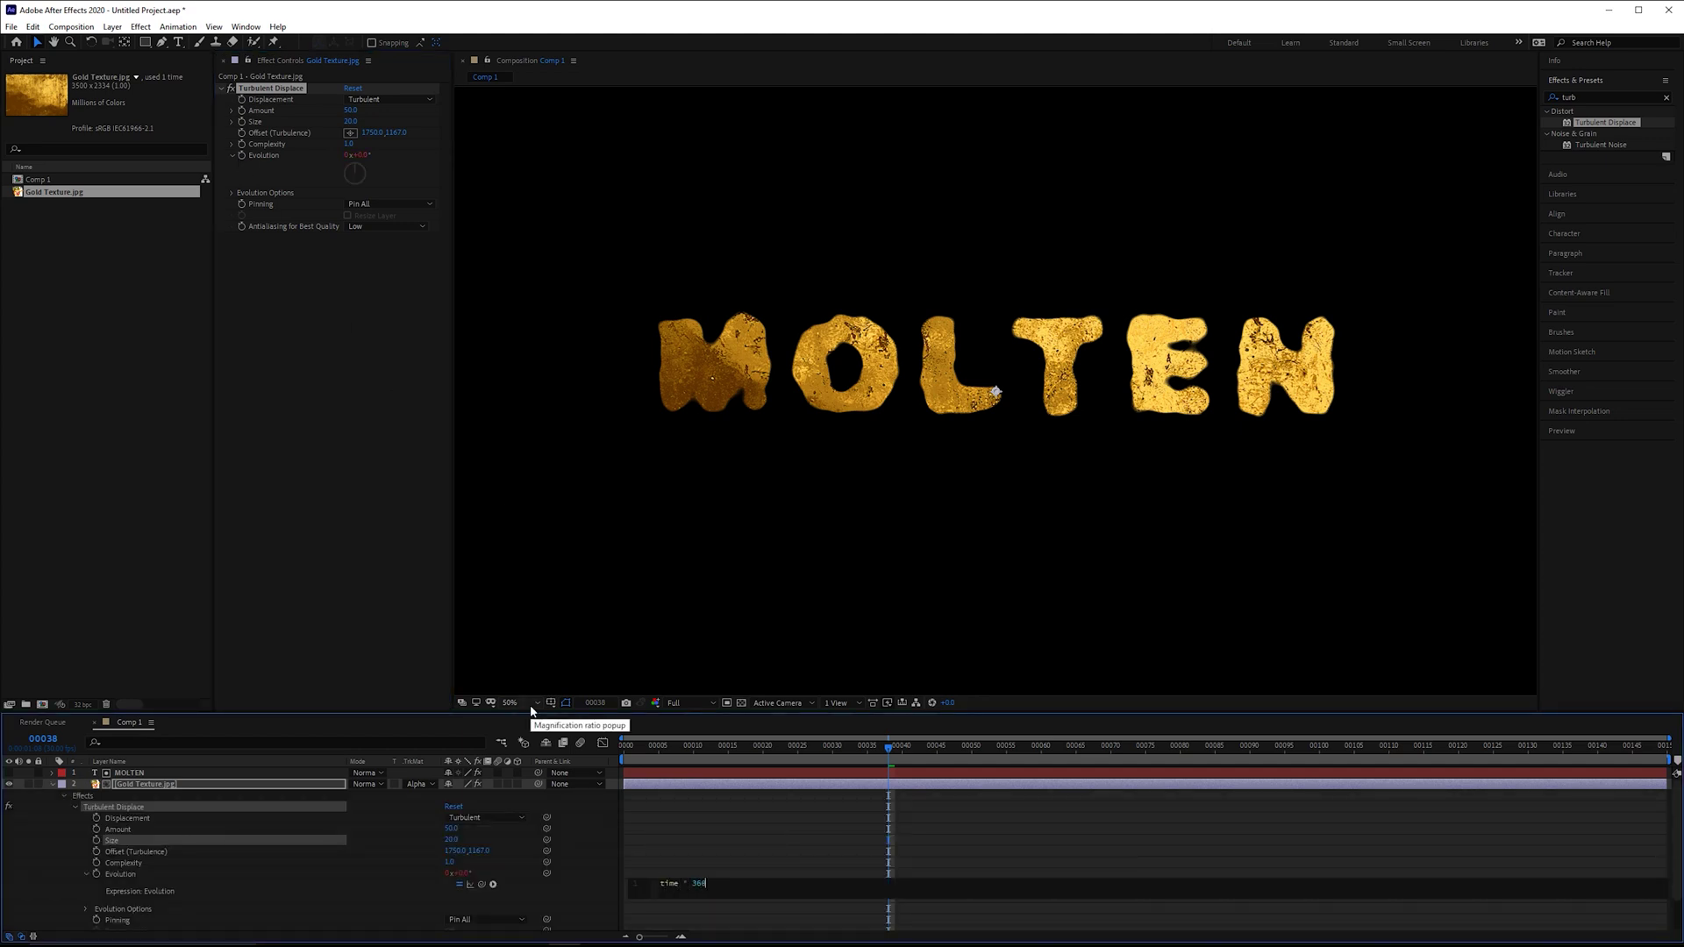
key("KP_Enter")
Scrub and play back the animation to check the heat distortion
left_click_drag(667, 751, 1059, 743)
key("space")
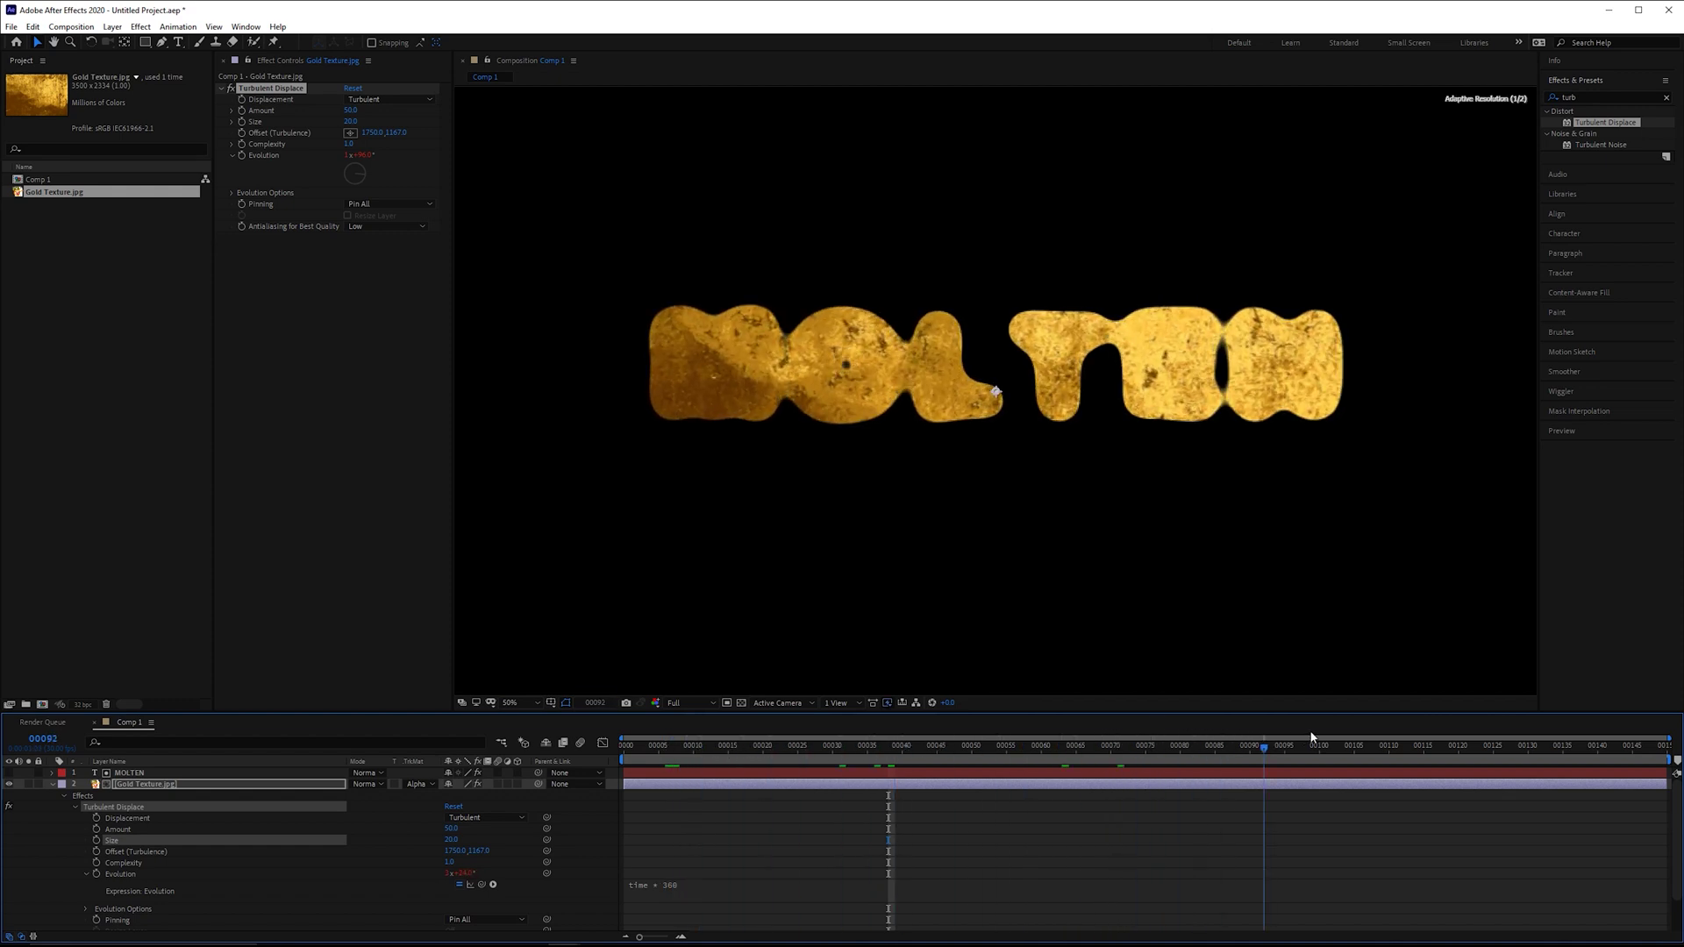
key("space")
left_click_drag(1398, 744, 1361, 738)
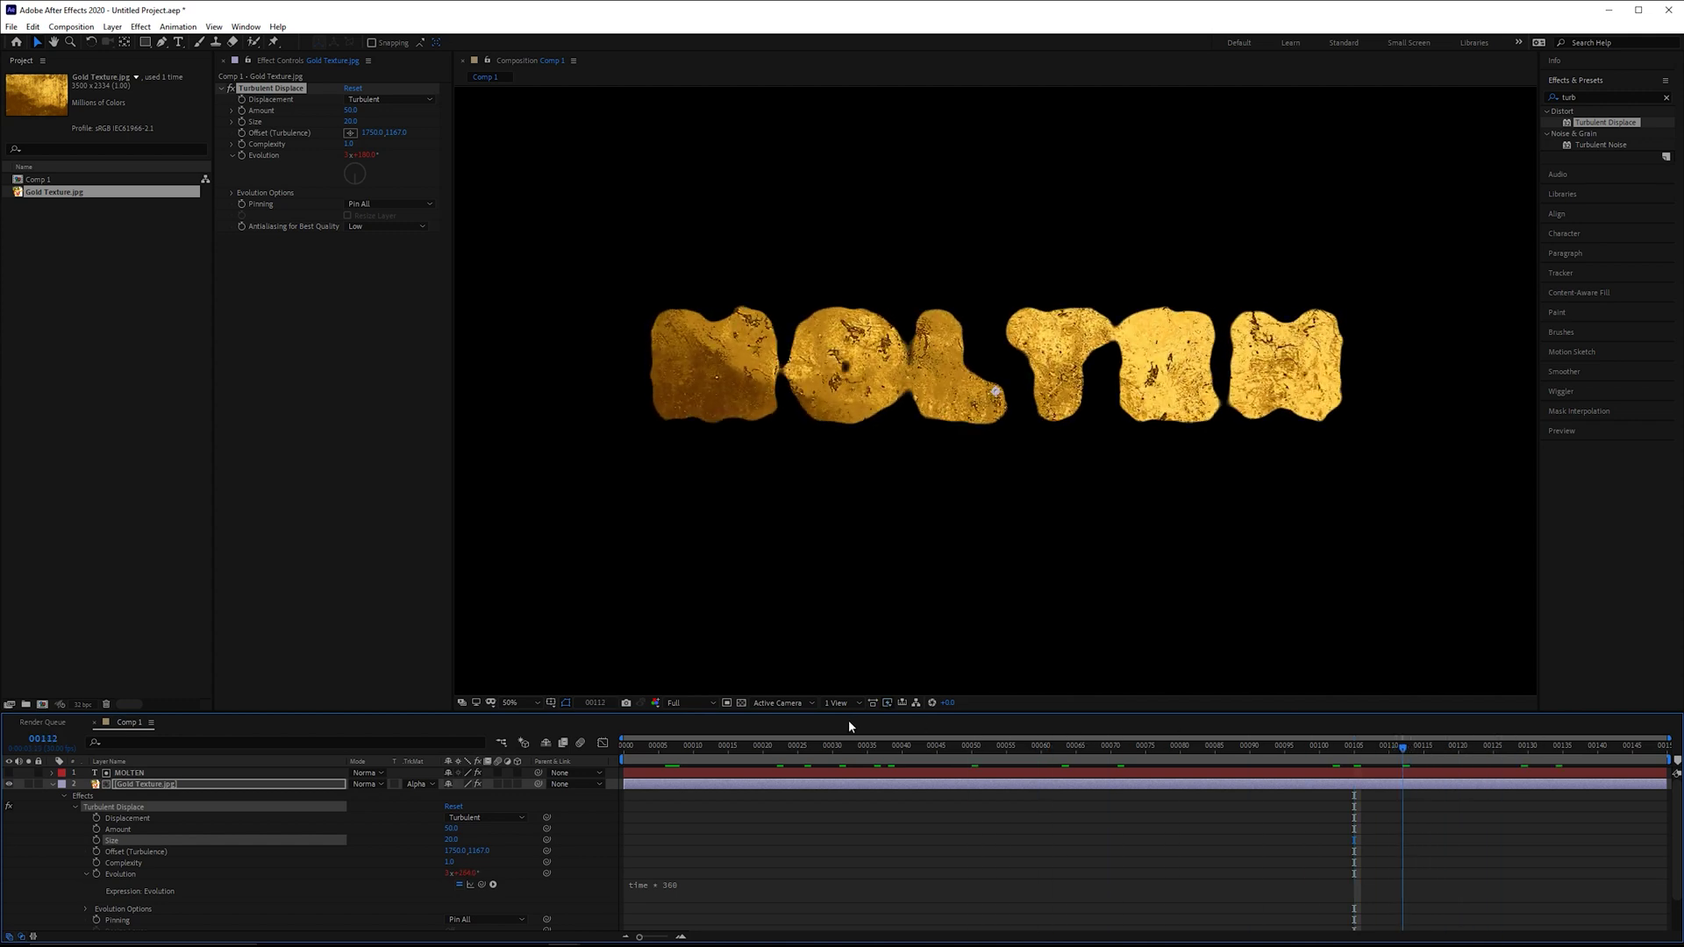
key("Home")
Select MOLTEN and Gold Texture.jpg together and start pre-composing them
left_click(52, 785)
left_click(131, 772, "shift")
key("ctrl+shift+c")
type("T")
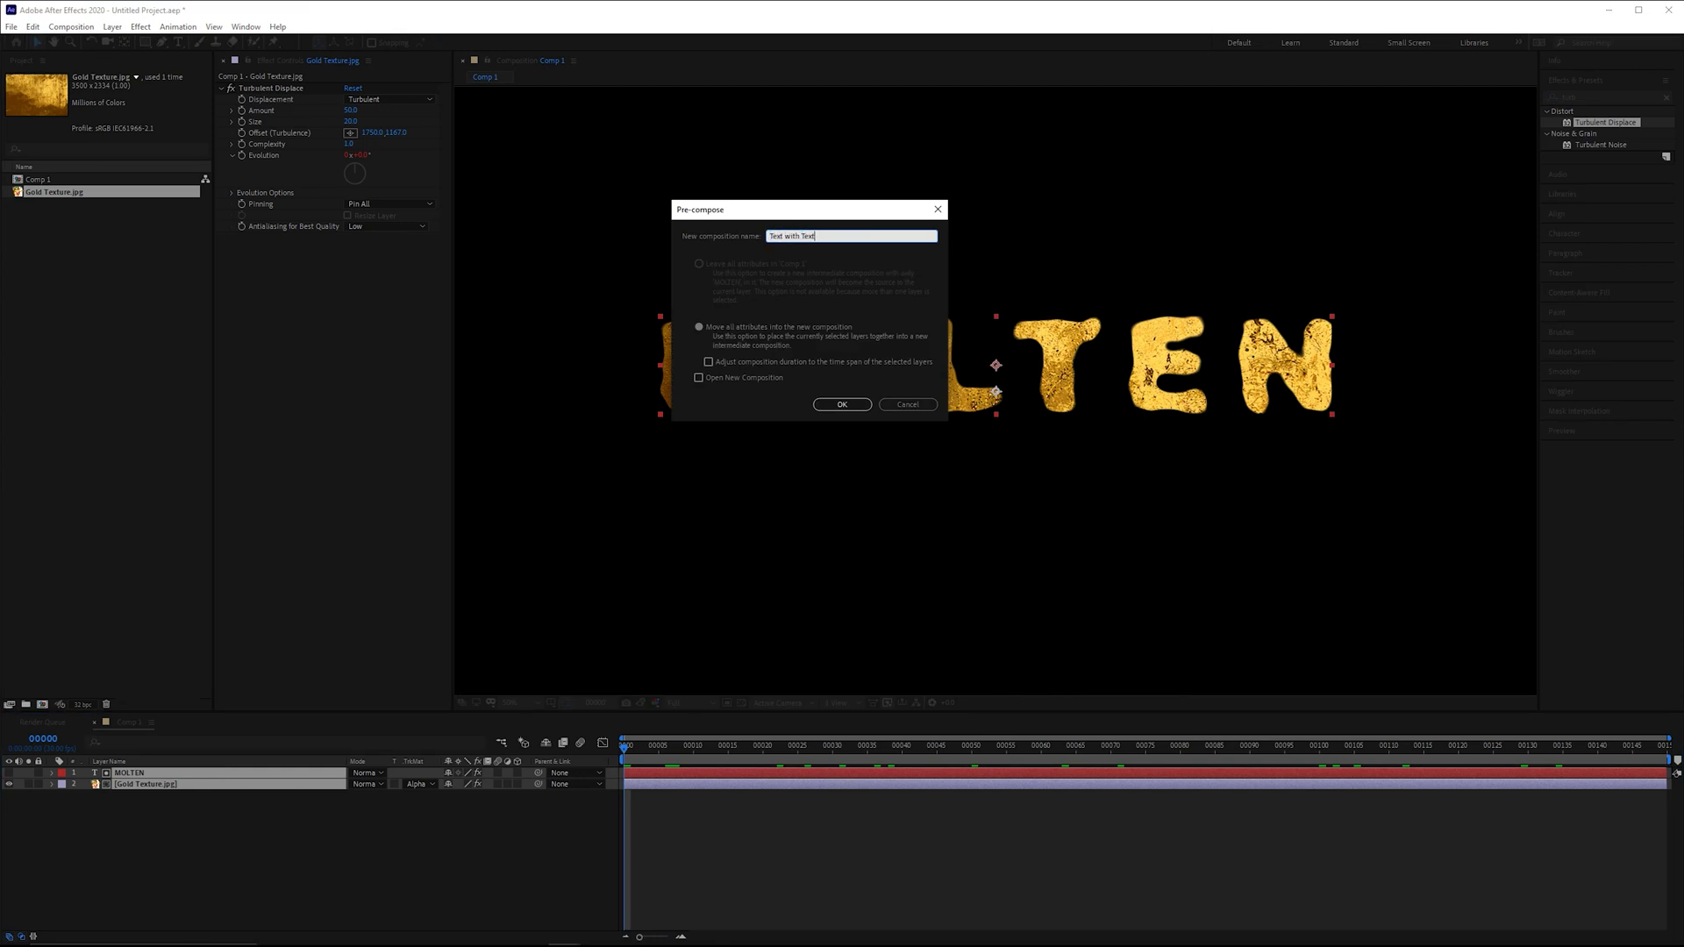
Create the Text with Texture precomp and add a hidden solid named matte
left_click(831, 403)
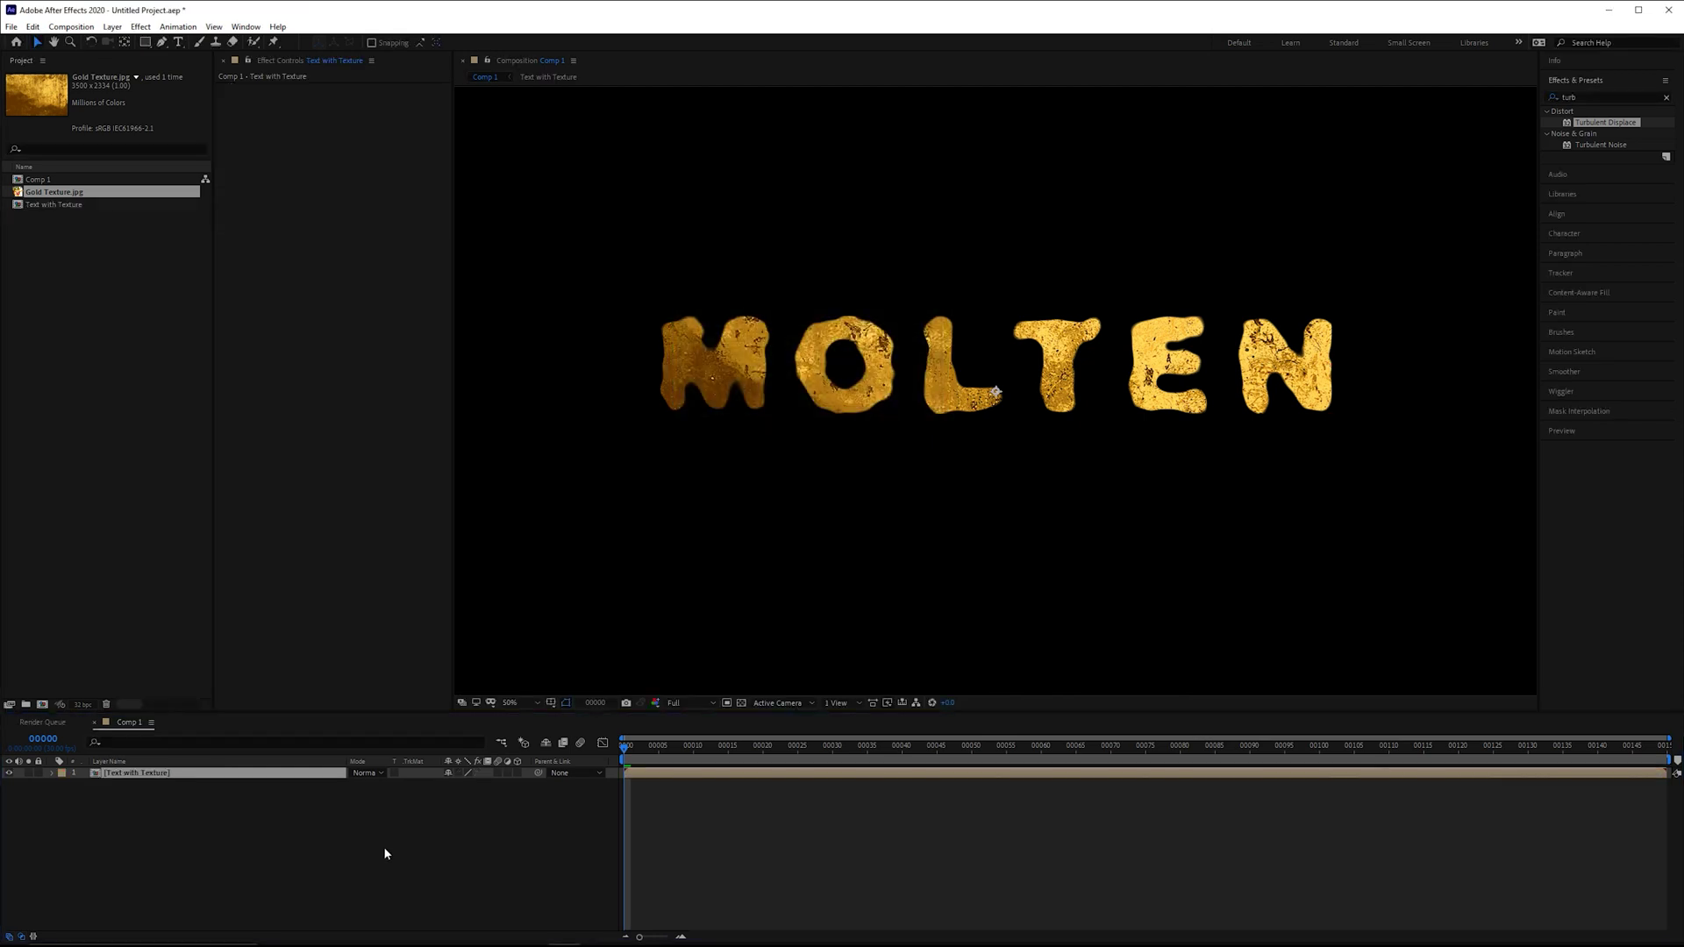
right_click(371, 875)
mouse_move(474, 734)
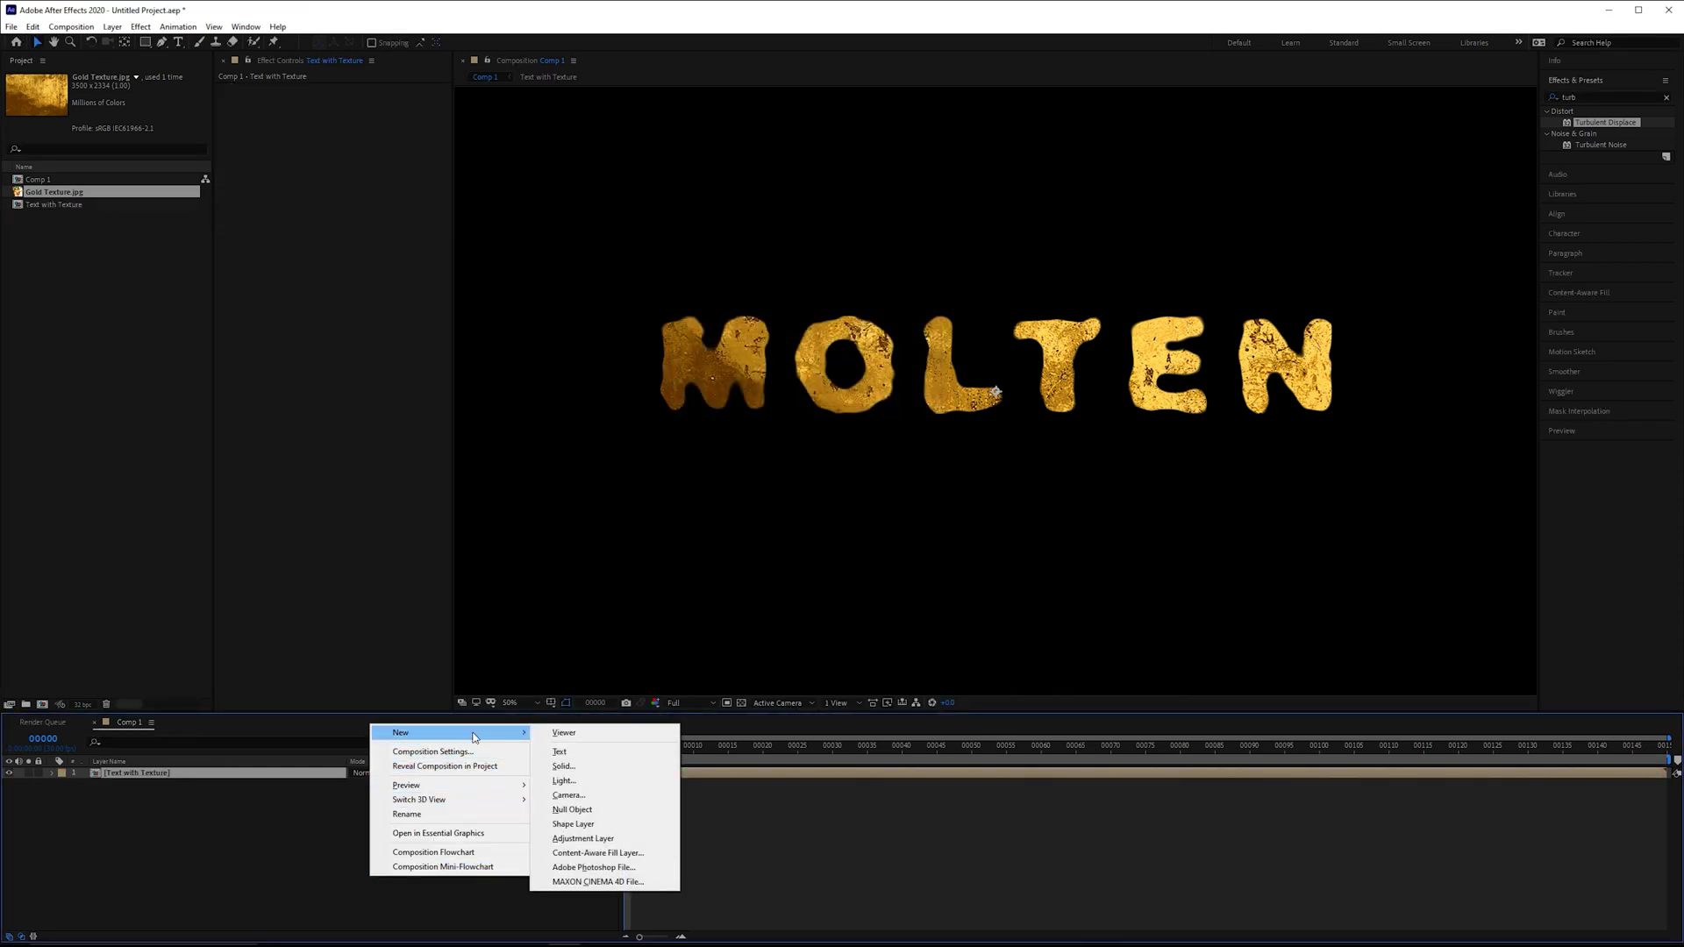
left_click(563, 766)
type("matte")
key("Return")
left_click(9, 774)
scroll(755, 428, "down", 2)
Draw a rectangle mask over MOLTEN and keyframe its path at frame 30
key("q")
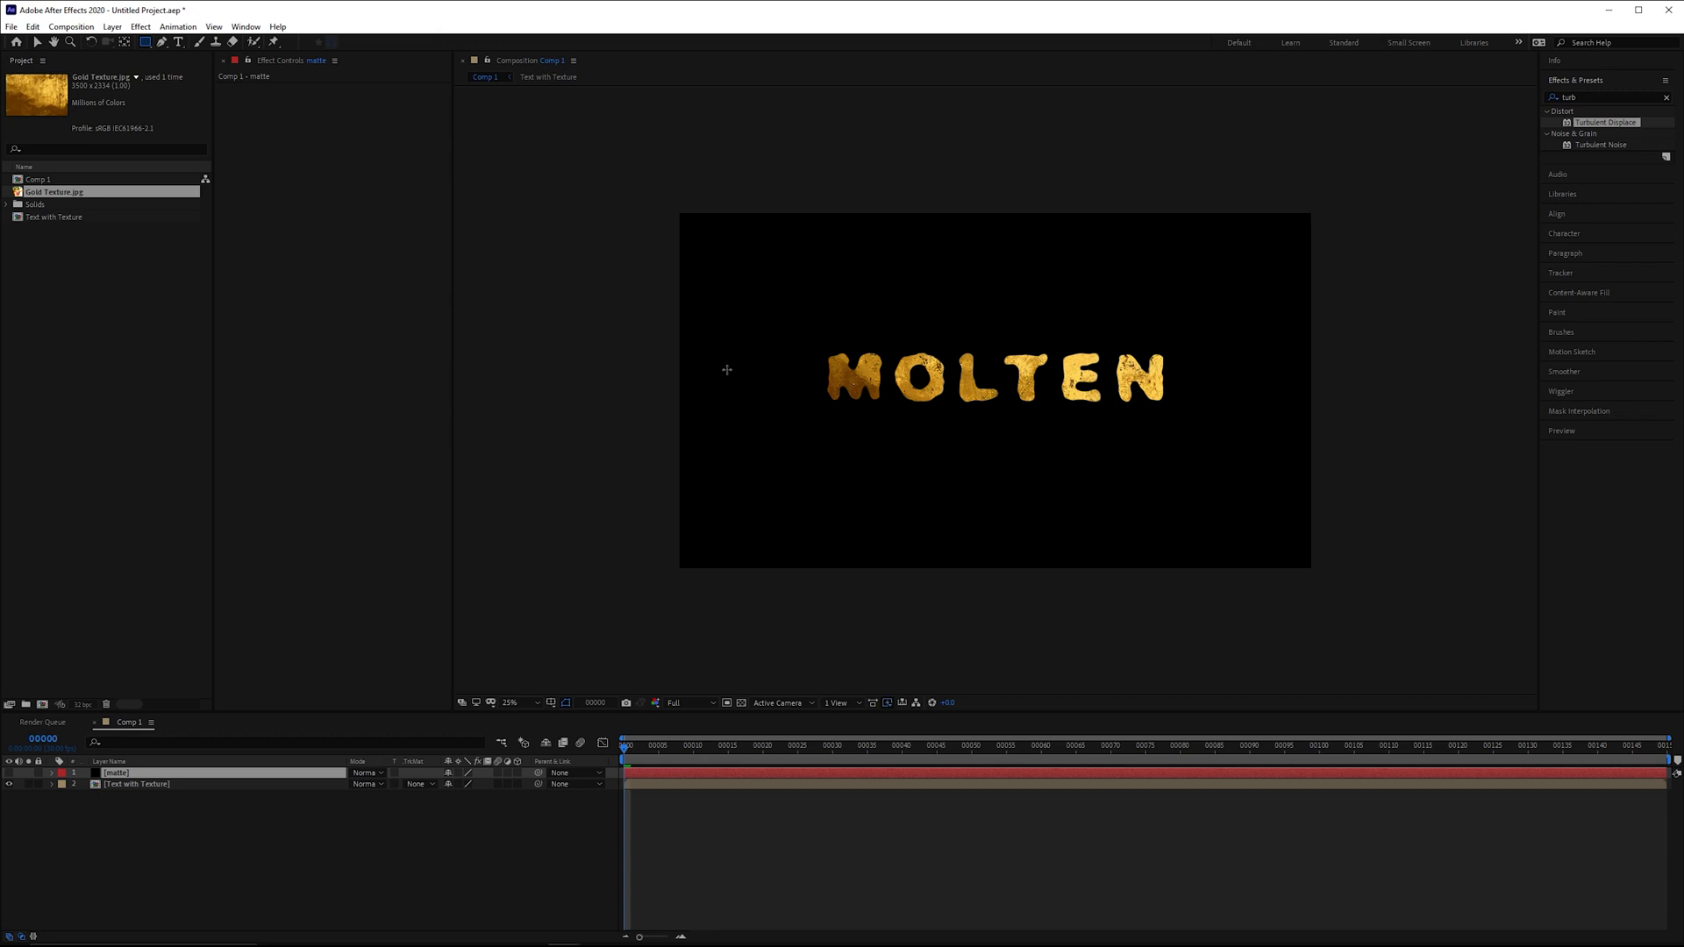
left_click_drag(663, 345, 1342, 590)
key("period")
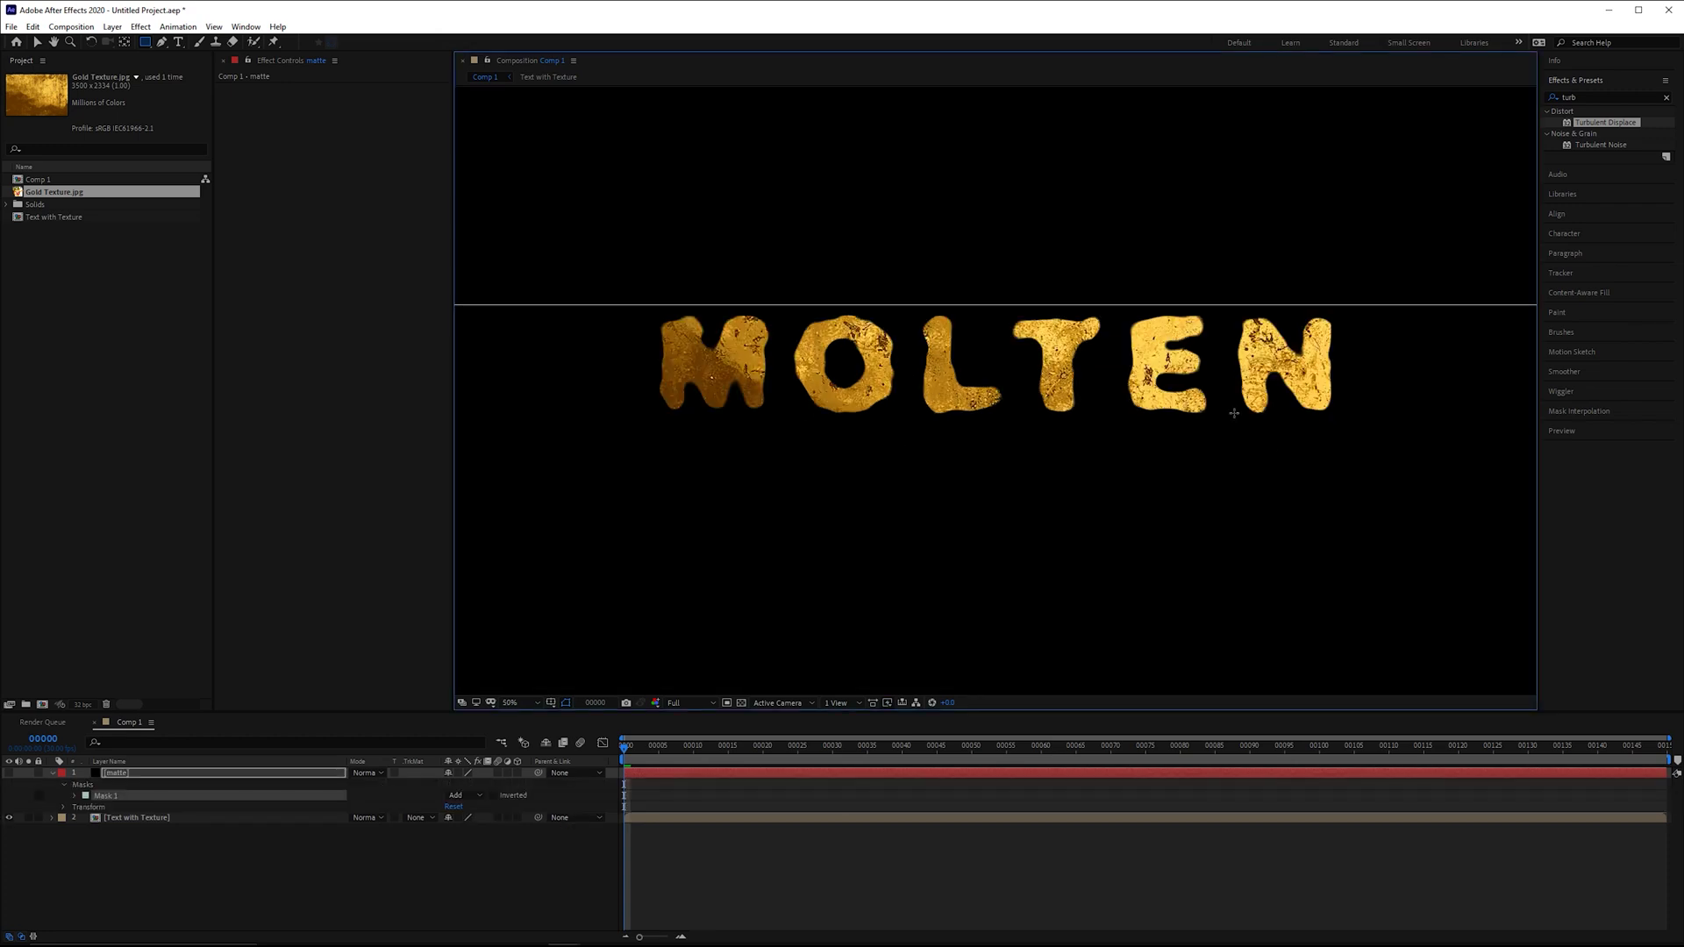
left_click_drag(708, 743, 835, 747)
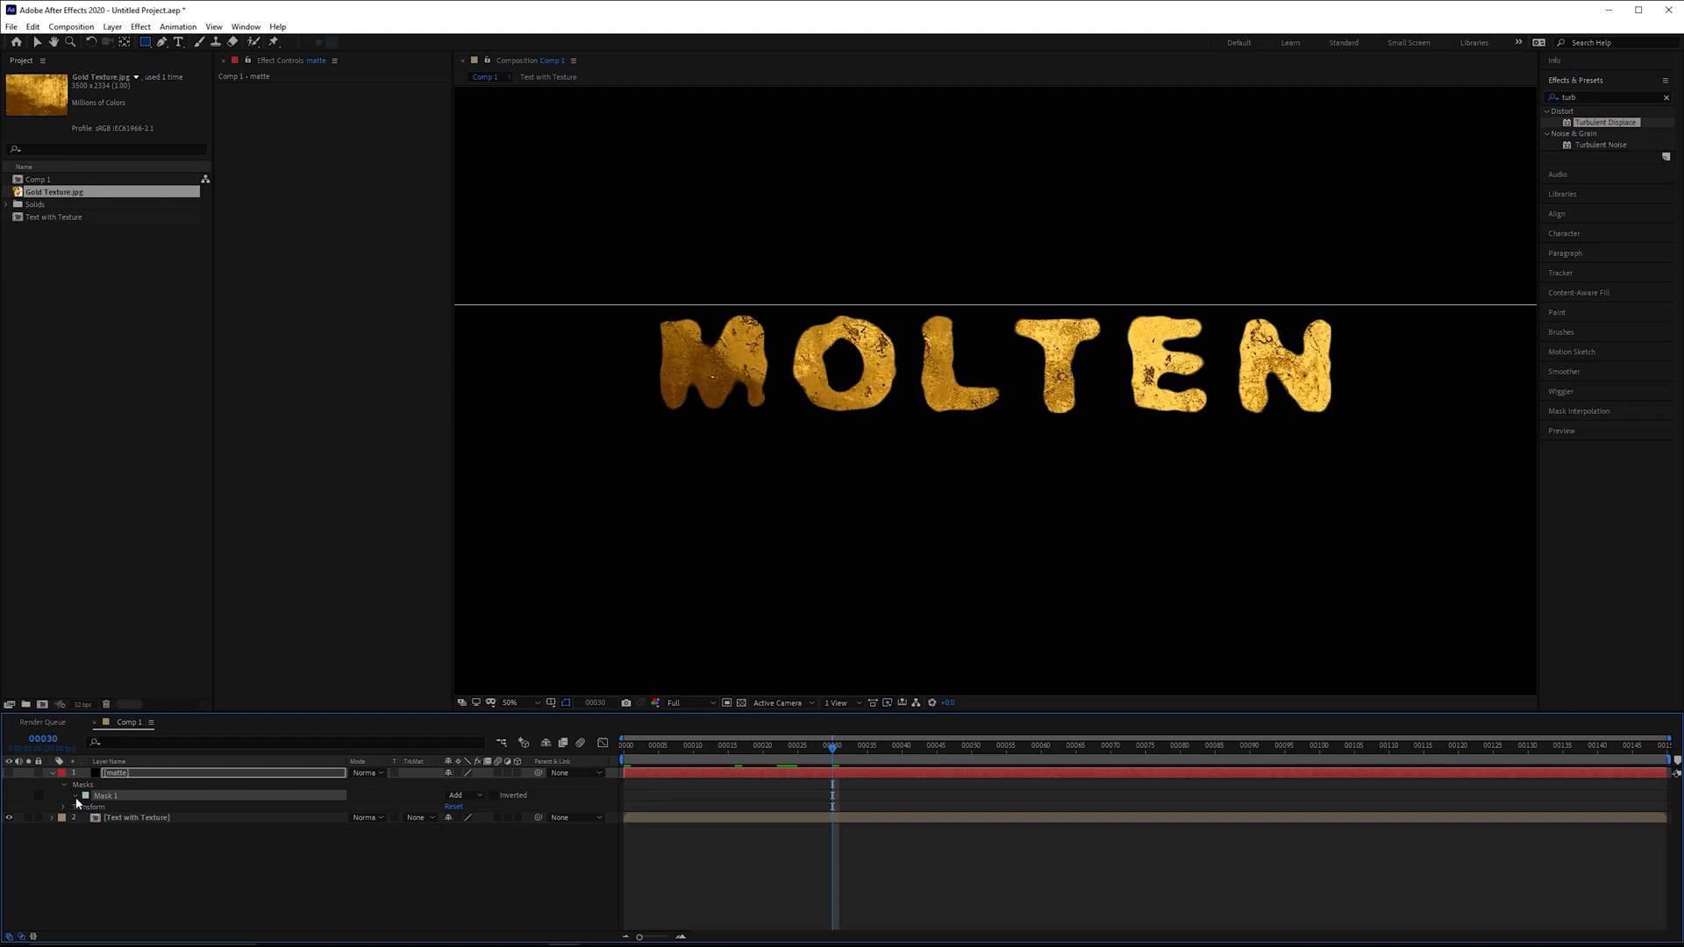
left_click(74, 795)
left_click(96, 806)
At a later frame, drag the mask's top two points below the frame
left_click_drag(833, 745, 1463, 735)
scroll(1056, 336, "down", 2)
left_click(37, 42)
left_click(1359, 353)
left_click_drag(1407, 324, 624, 412)
left_click_drag(675, 351, 680, 577)
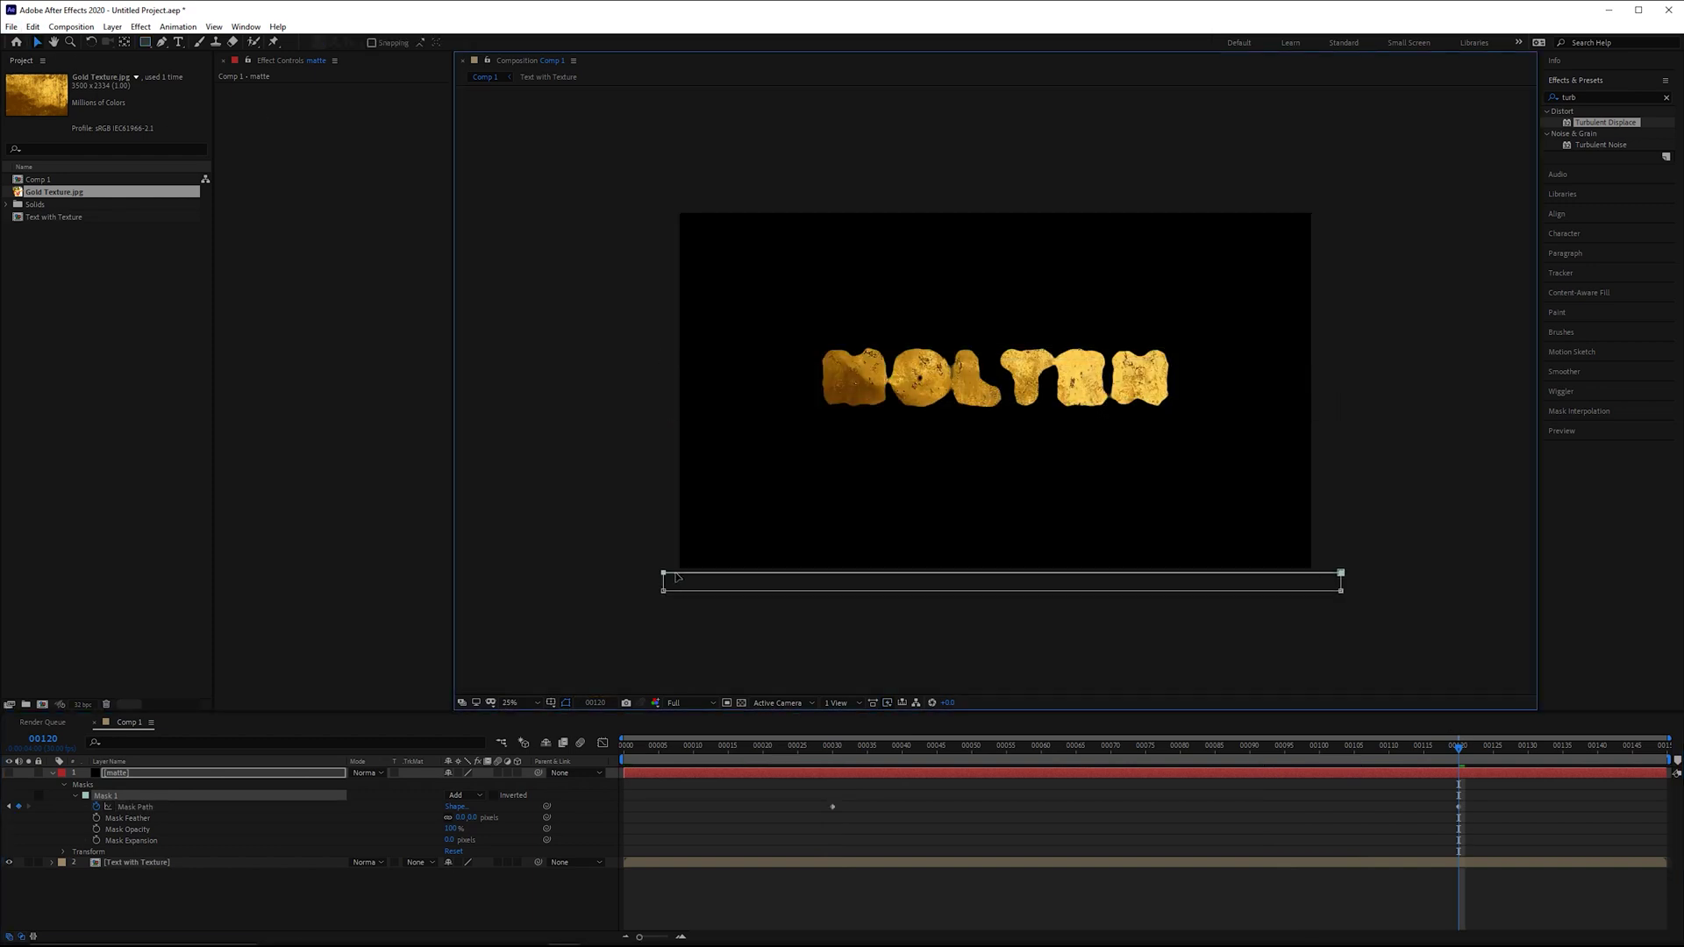
Set Text with Texture's track matte to Alpha Matte [matte] and scrub frames 37–47 to check the wipe
left_click(164, 864)
left_click(416, 862)
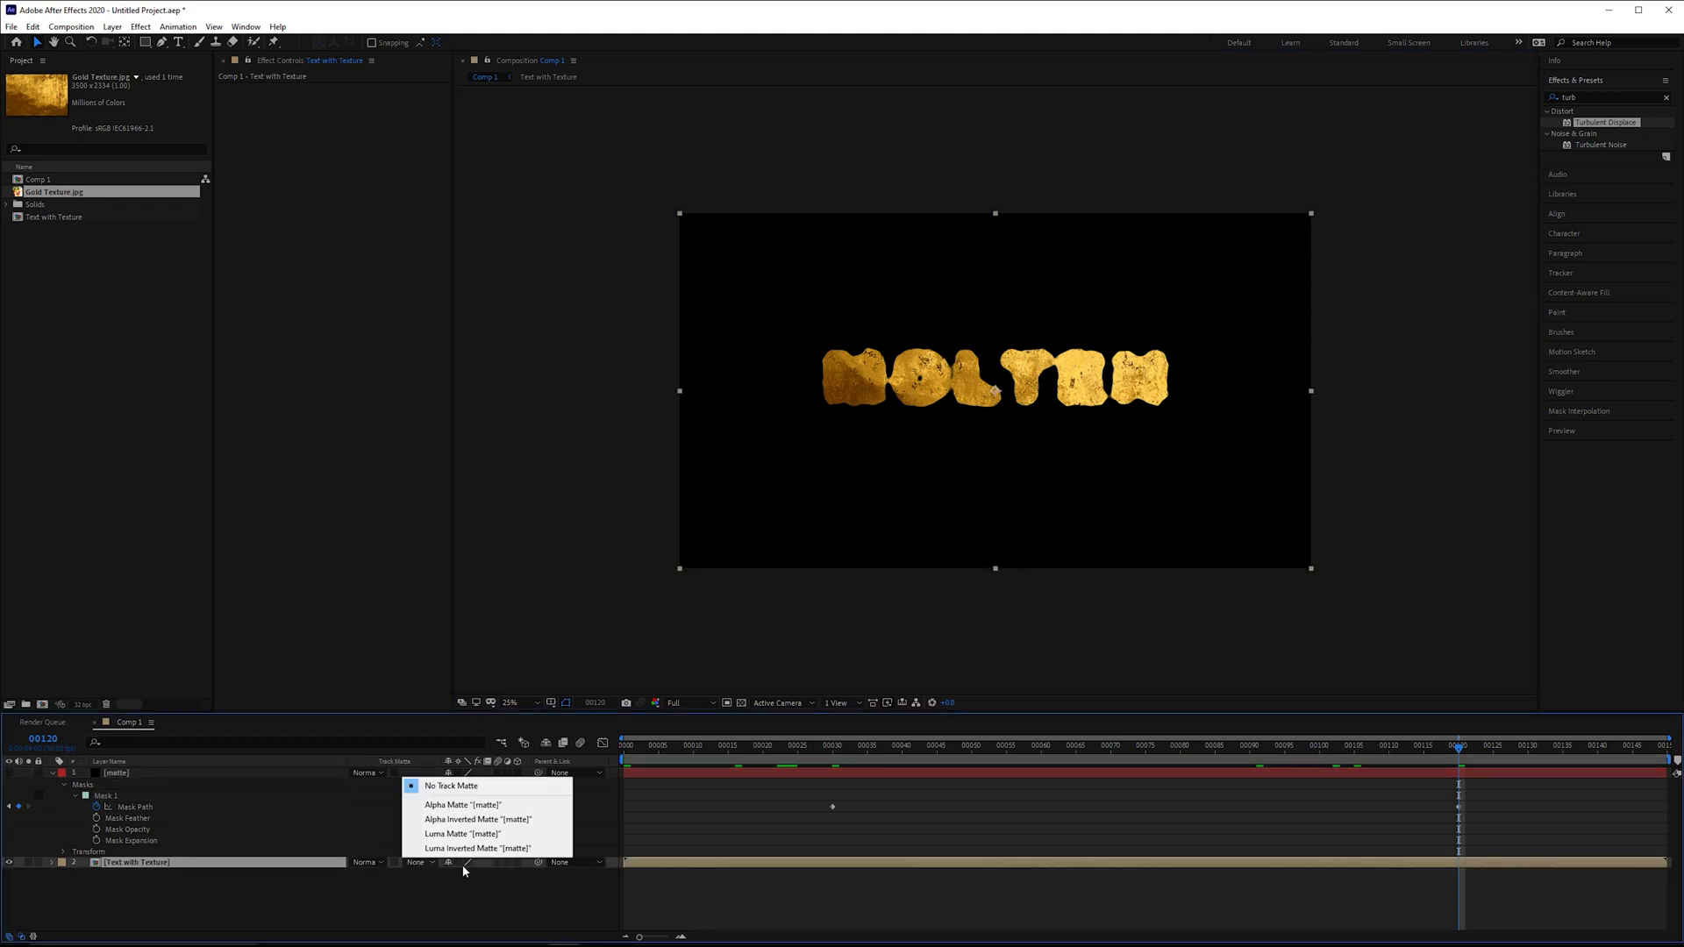
left_click(447, 805)
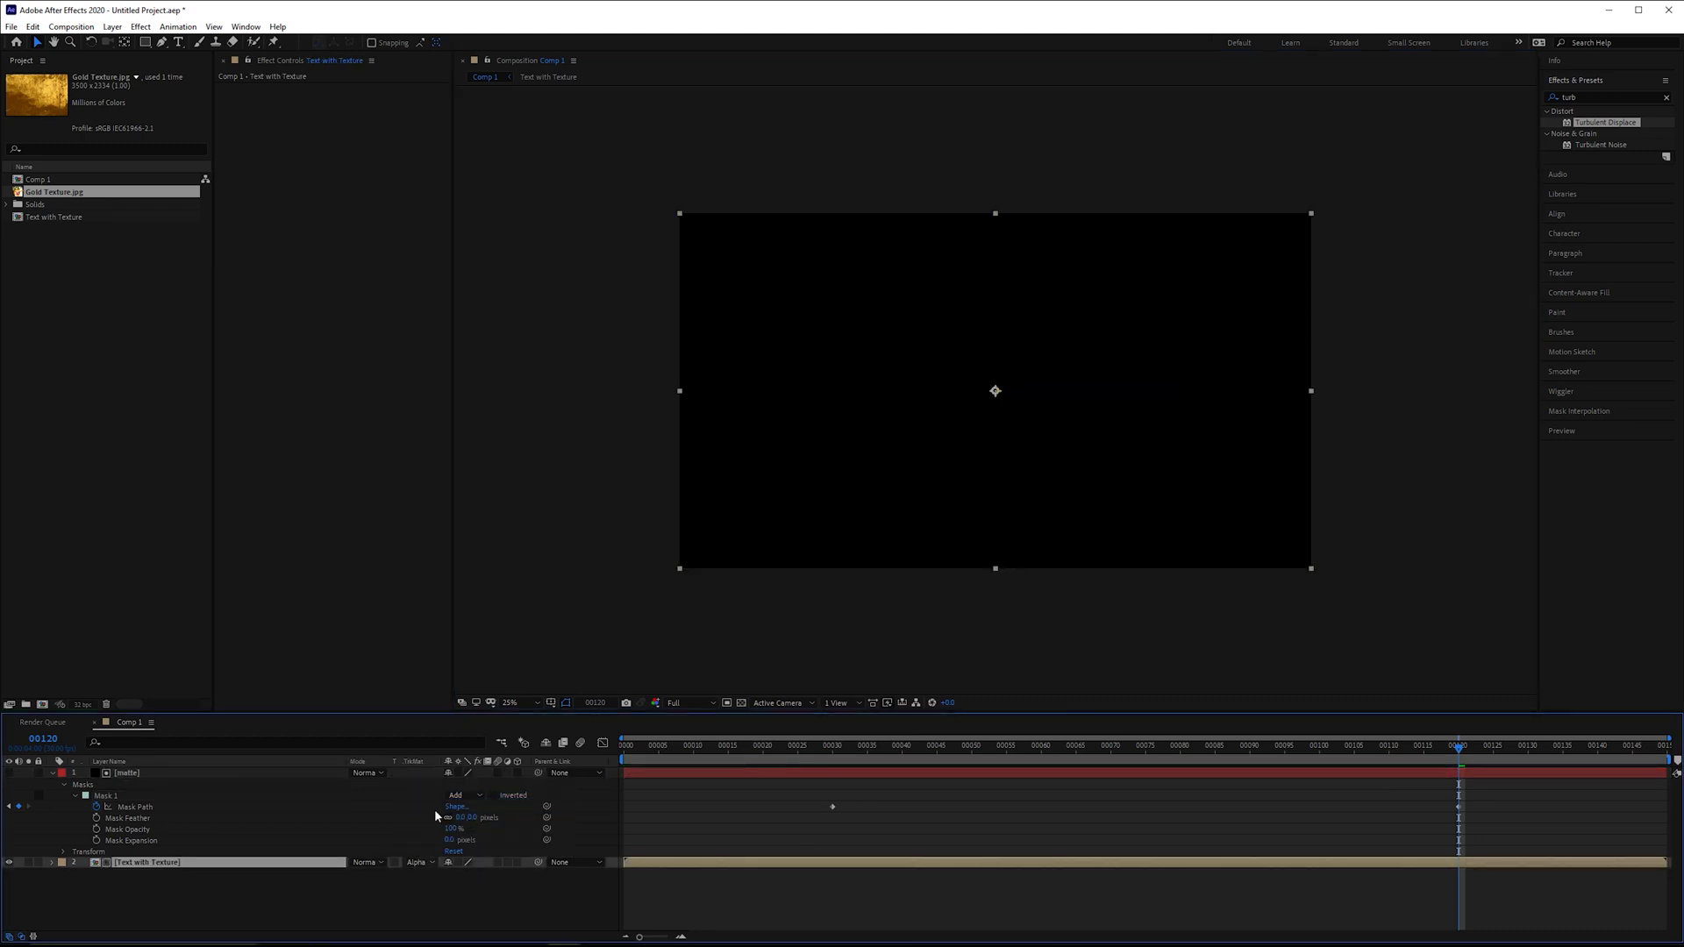
left_click_drag(1235, 746, 937, 745)
left_click_drag(806, 738, 951, 706)
scroll(951, 495, "up", 2)
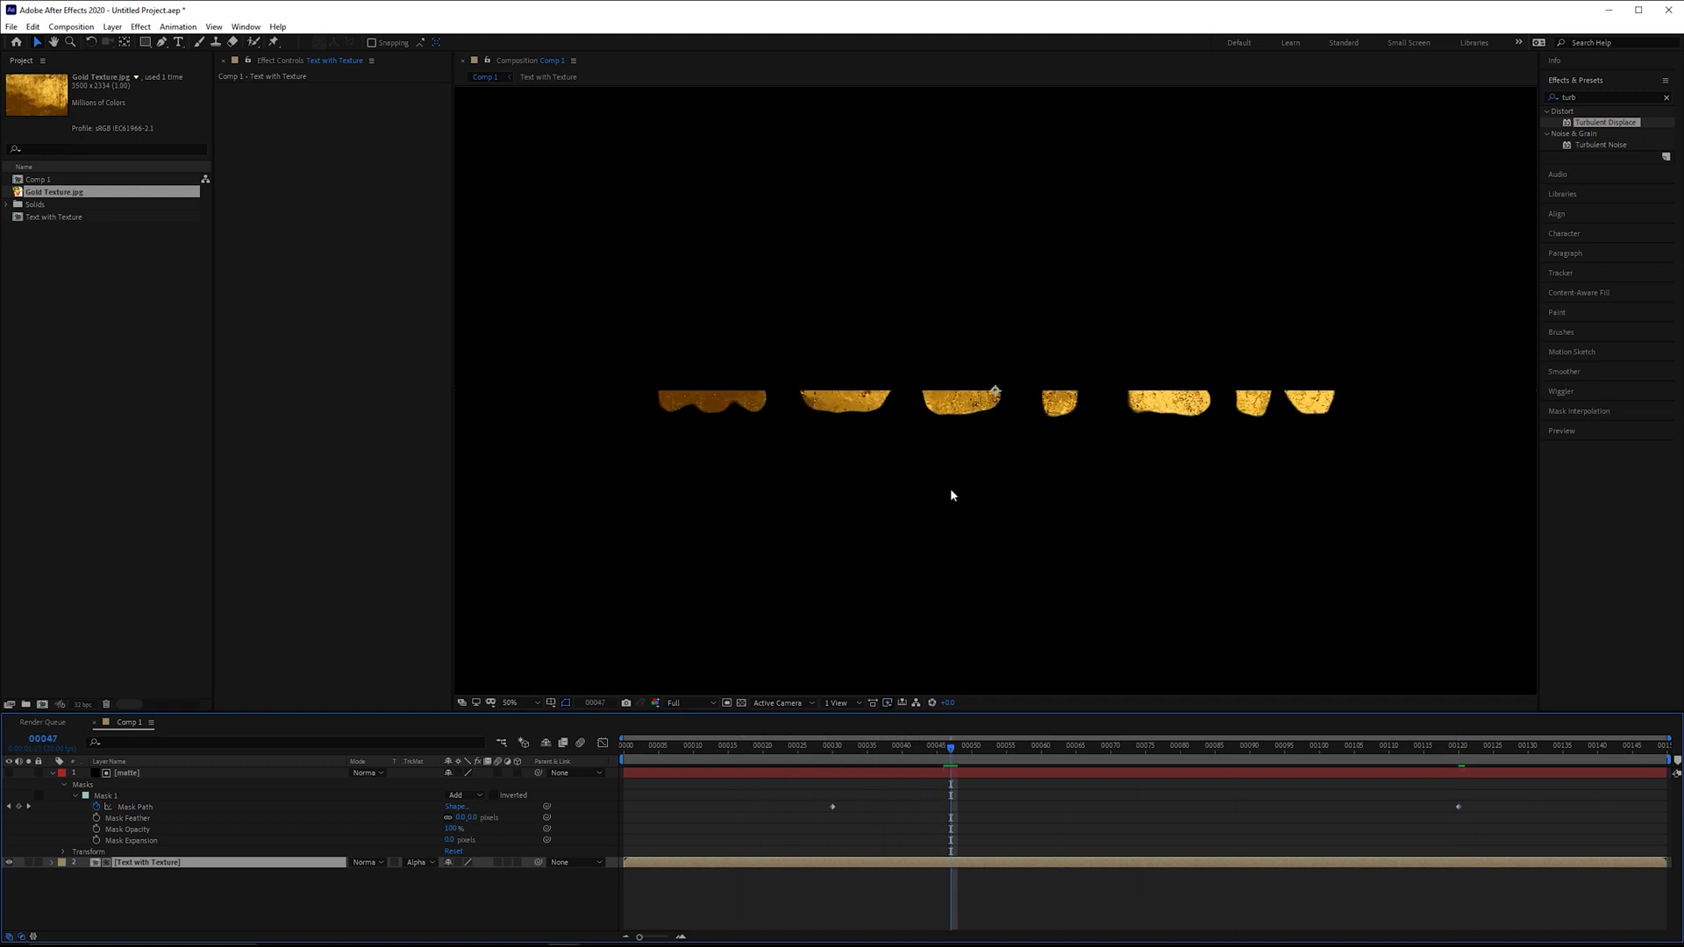
left_click_drag(840, 746, 890, 746)
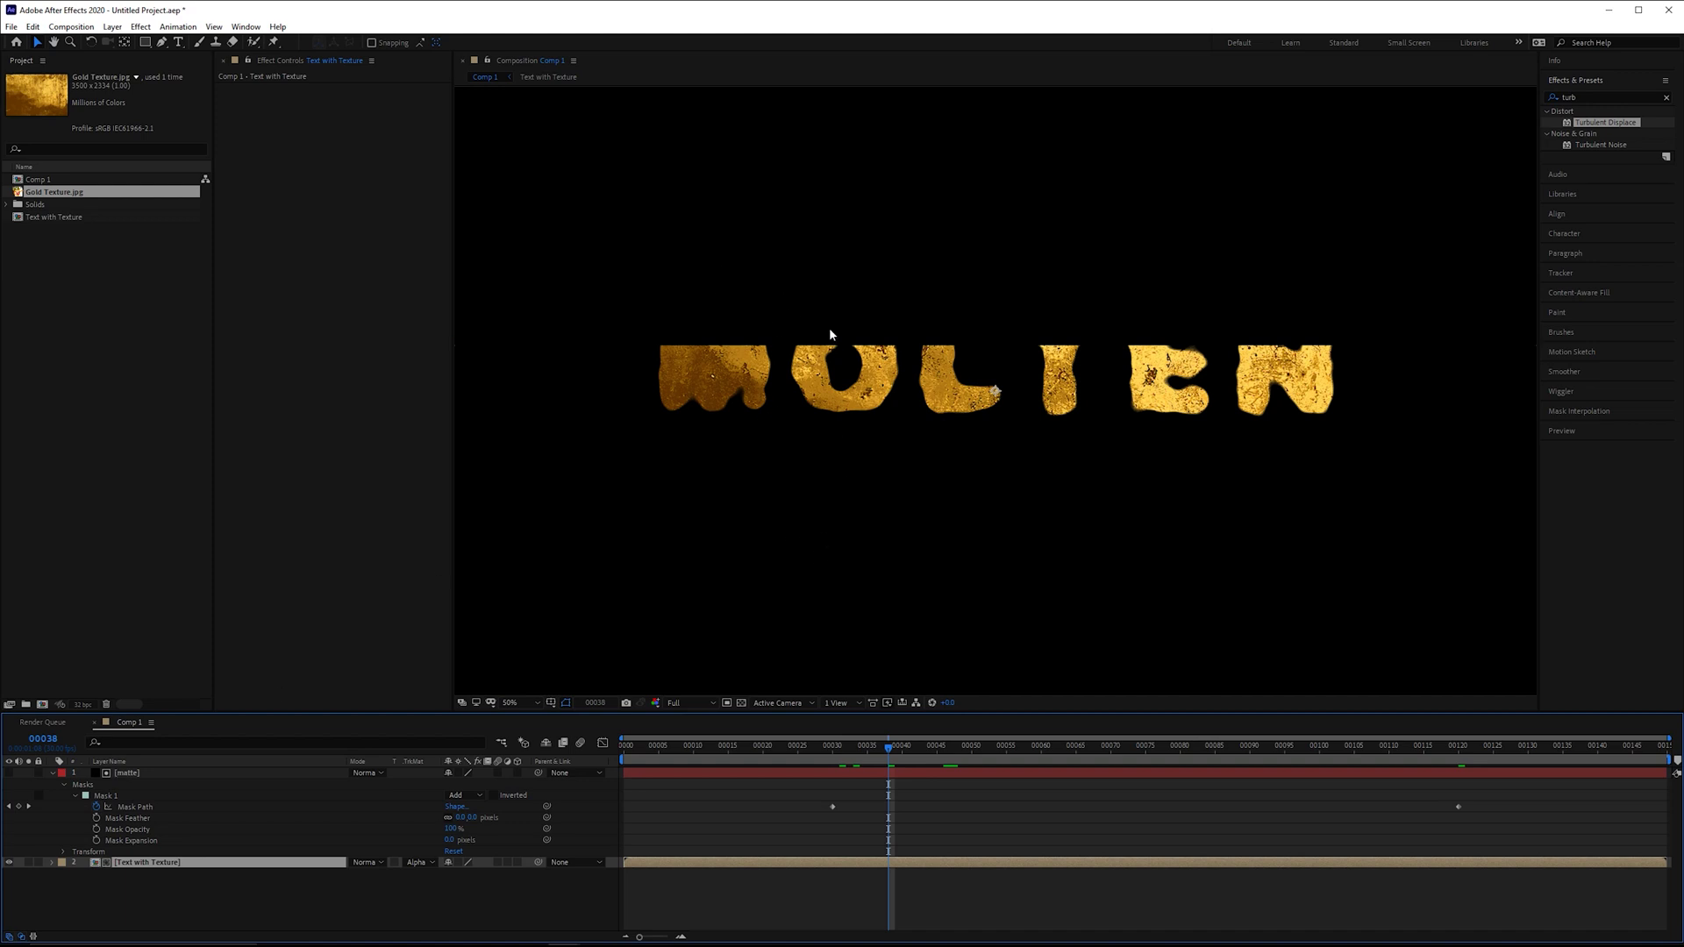
Apply Roughen Edges to the matte layer with Border 200
left_click(1603, 93)
type("rough")
left_click(175, 773)
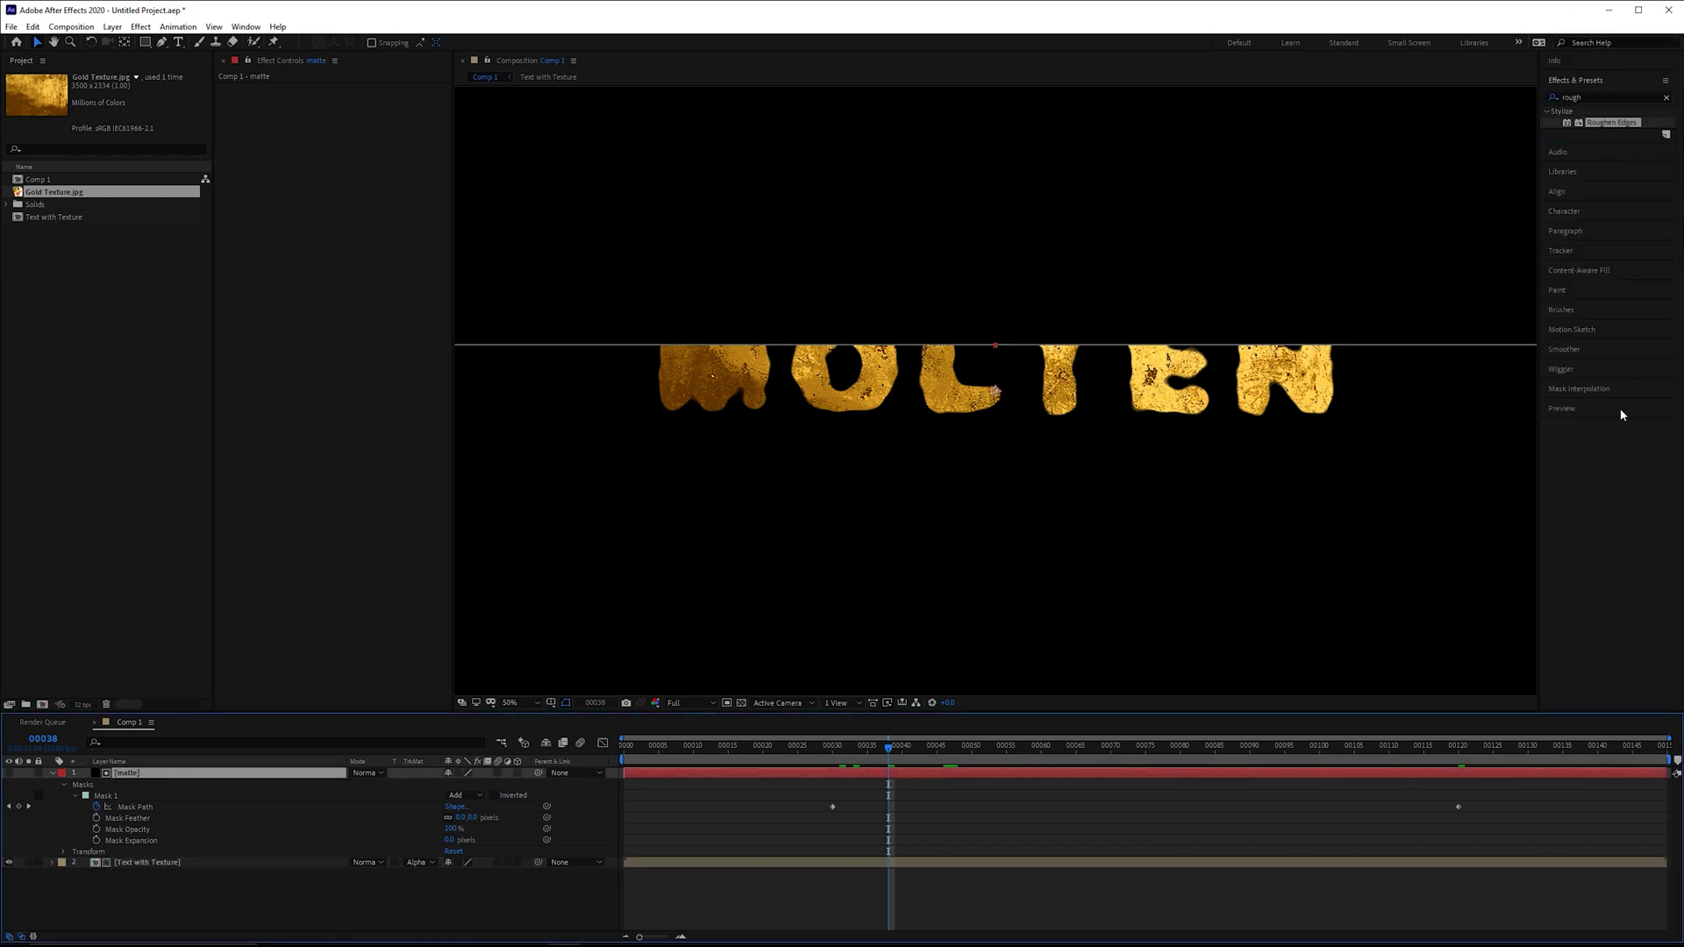
left_click_drag(1618, 124, 237, 225)
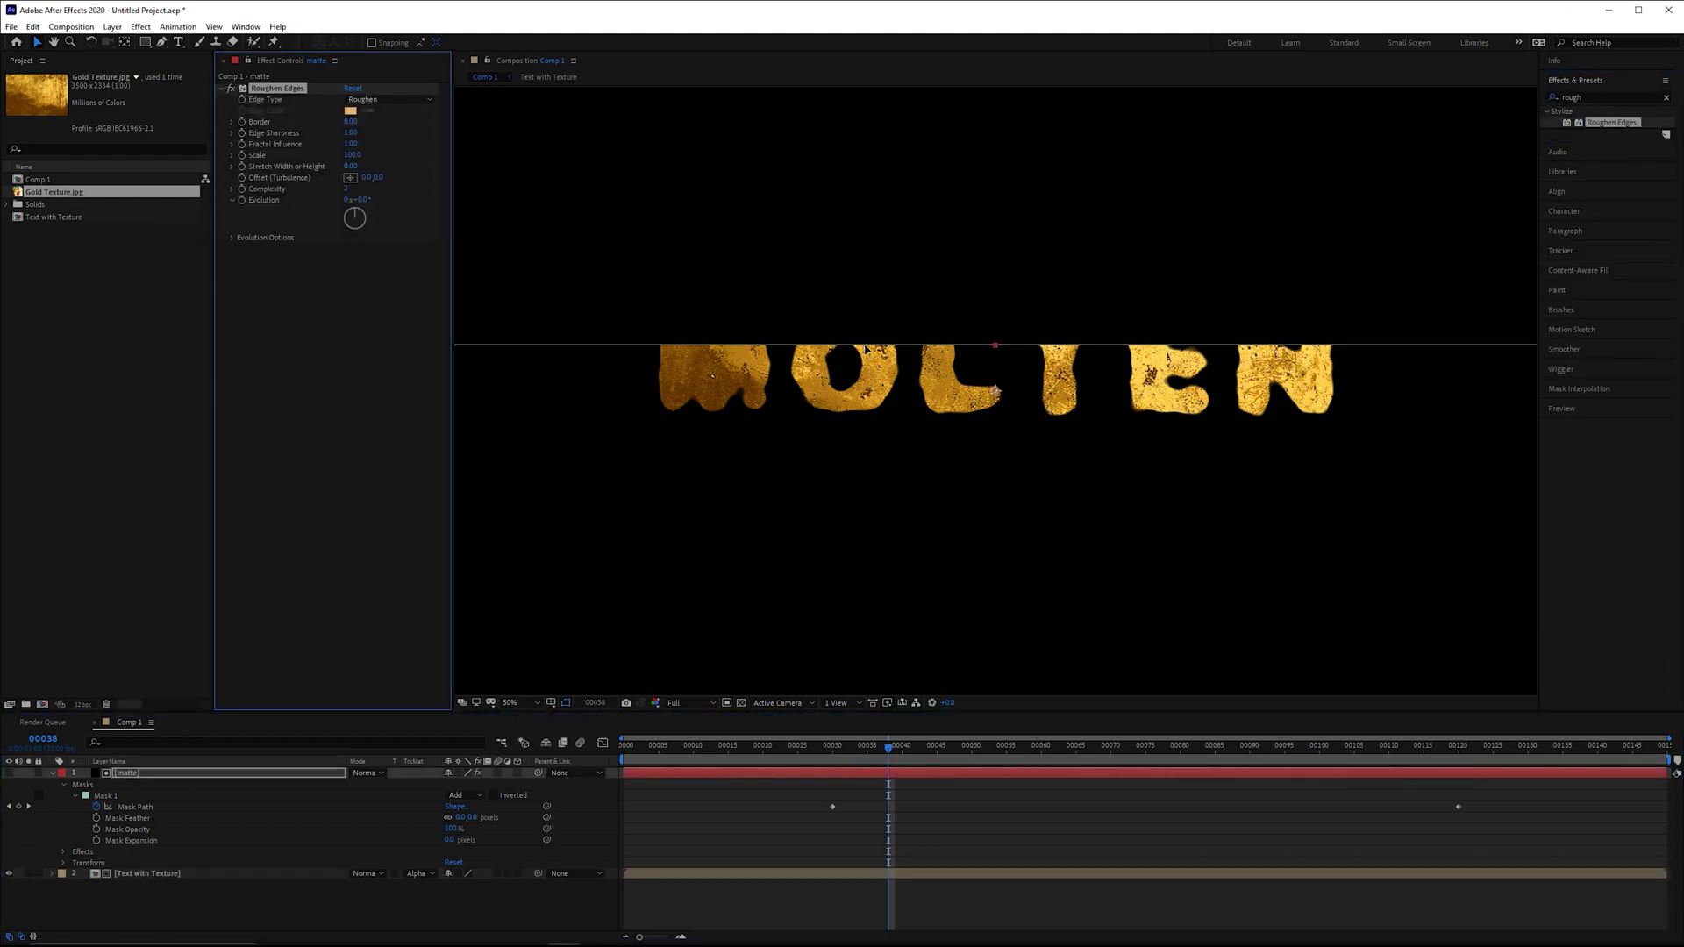
left_click(349, 121)
key("Return")
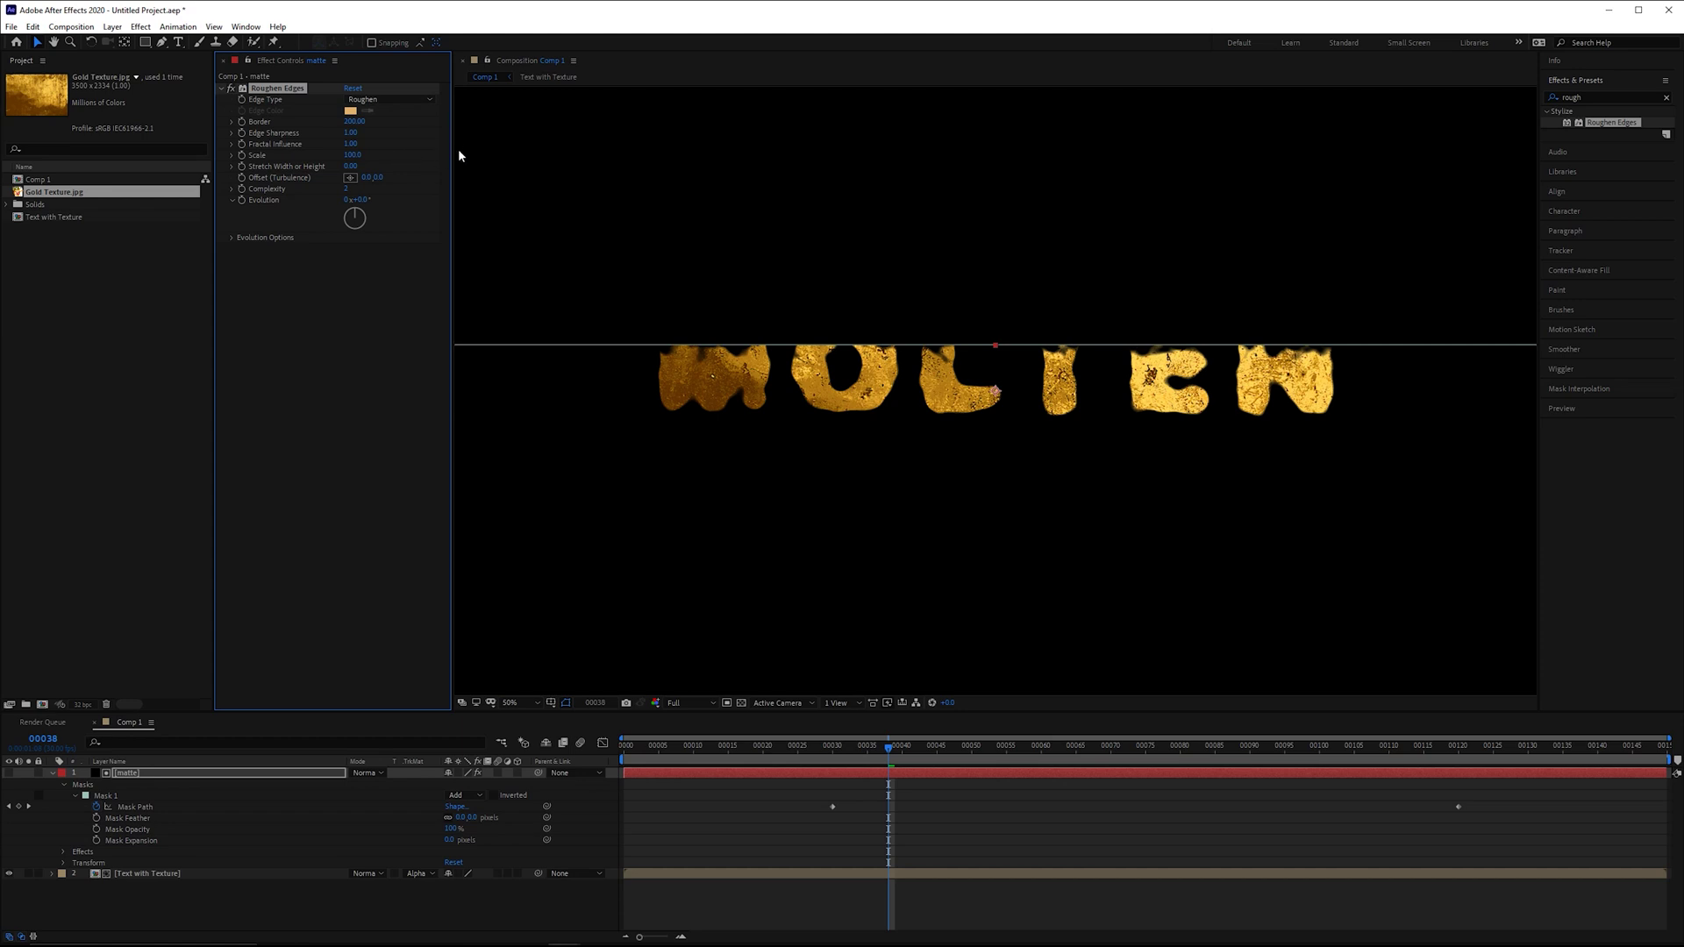
Drive the matte's Roughen Edges Evolution with time * 90 and play it back
left_click(242, 200, "alt")
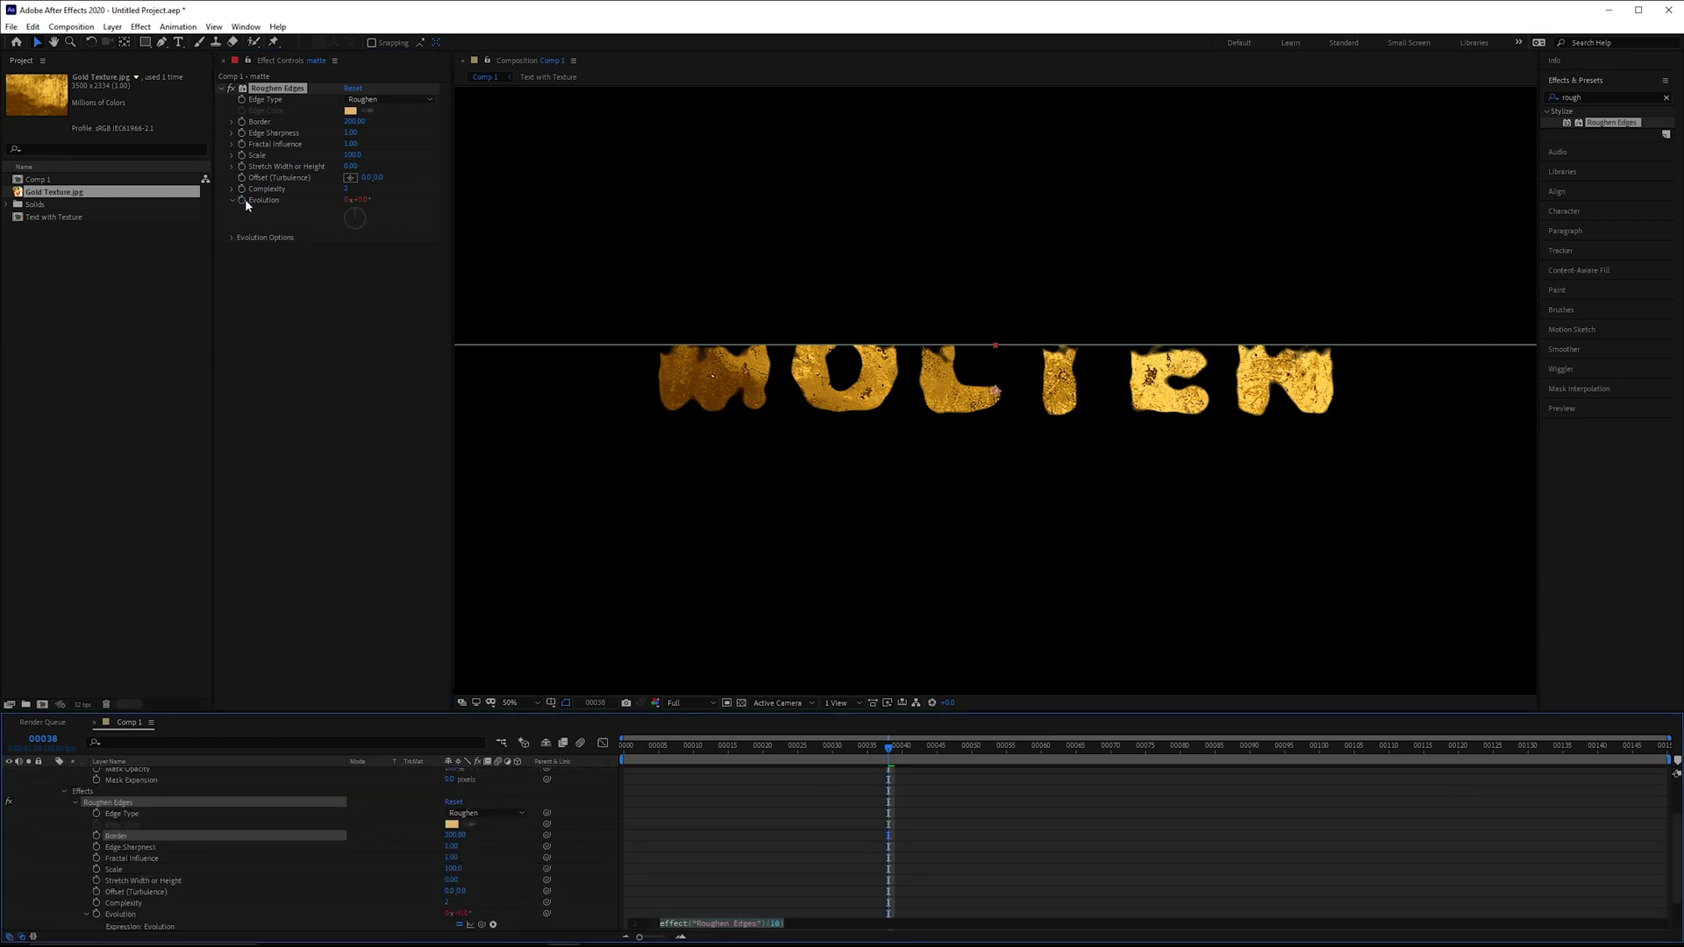
type("time * 90")
key("KP_Enter")
left_click_drag(889, 747, 853, 750)
key("space")
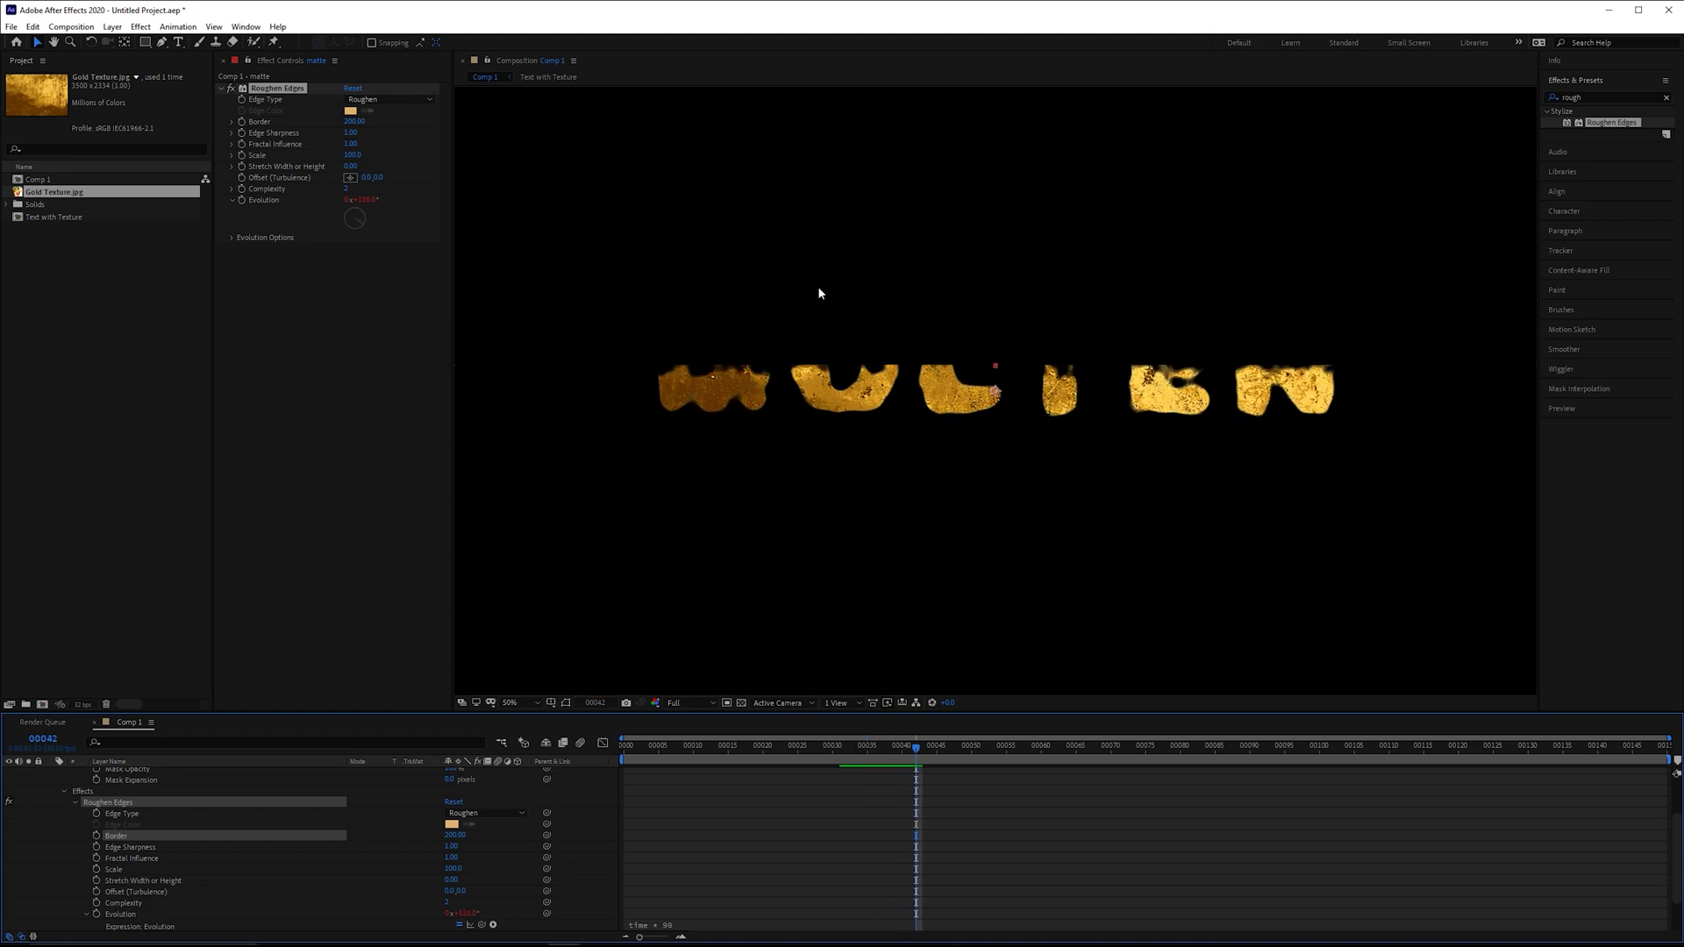
Set the roughness Scale to 250 and preview the ragged edges around frame 30
left_click(360, 155)
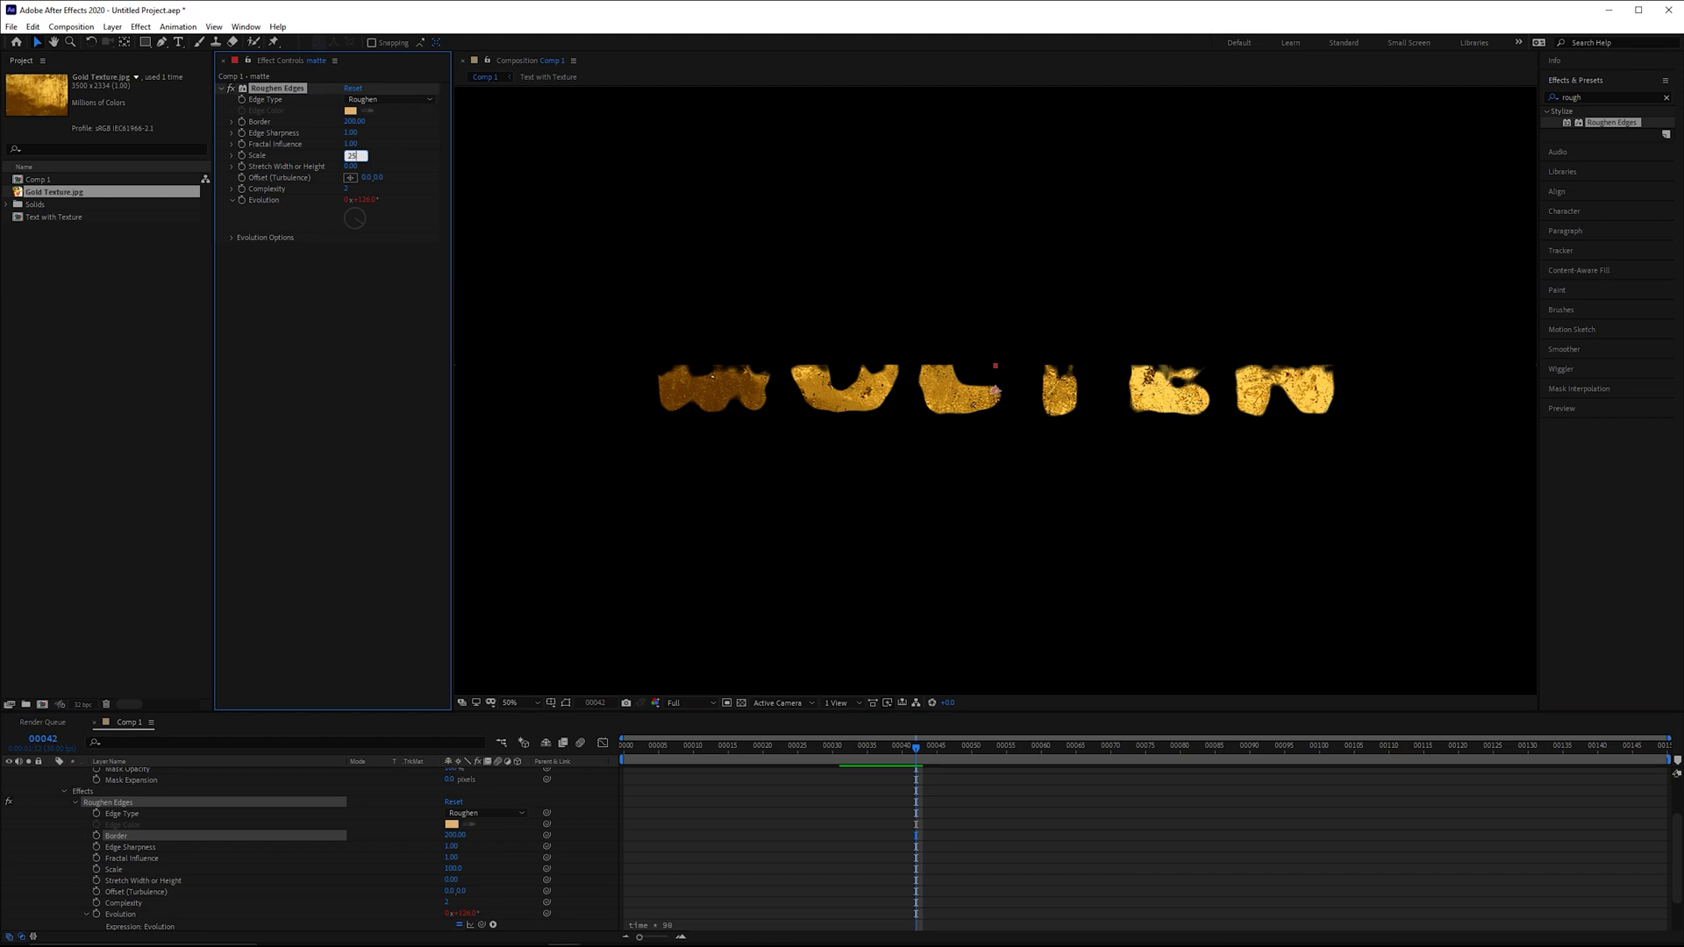
type("250")
key("Return")
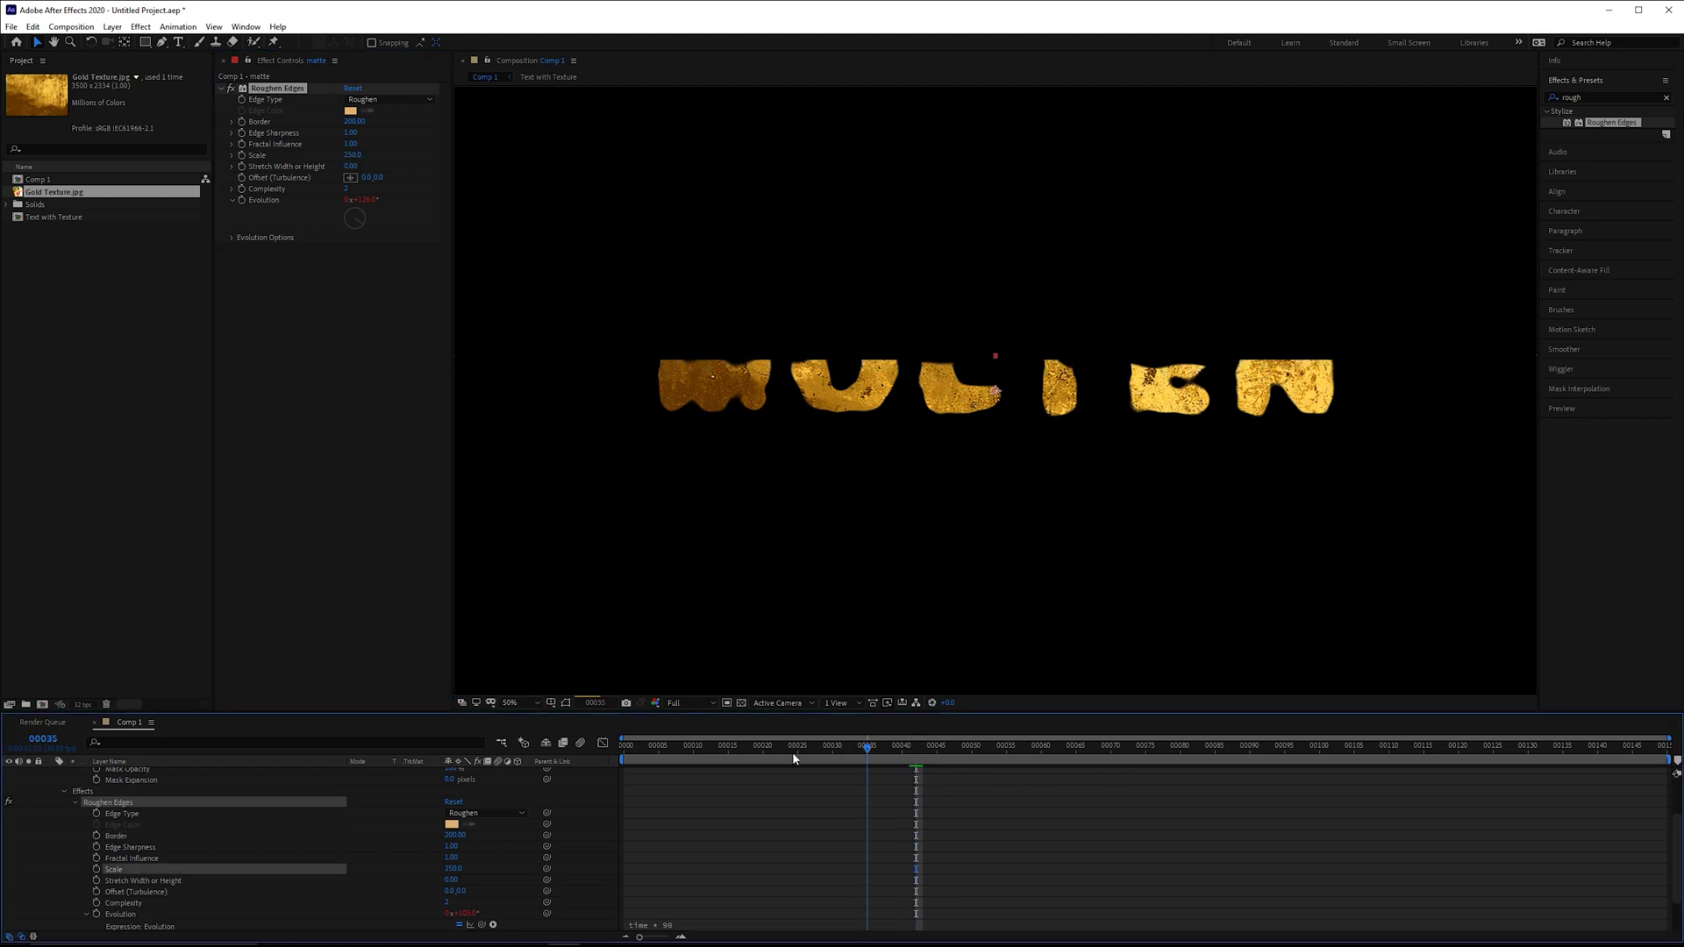
left_click_drag(791, 745, 861, 745)
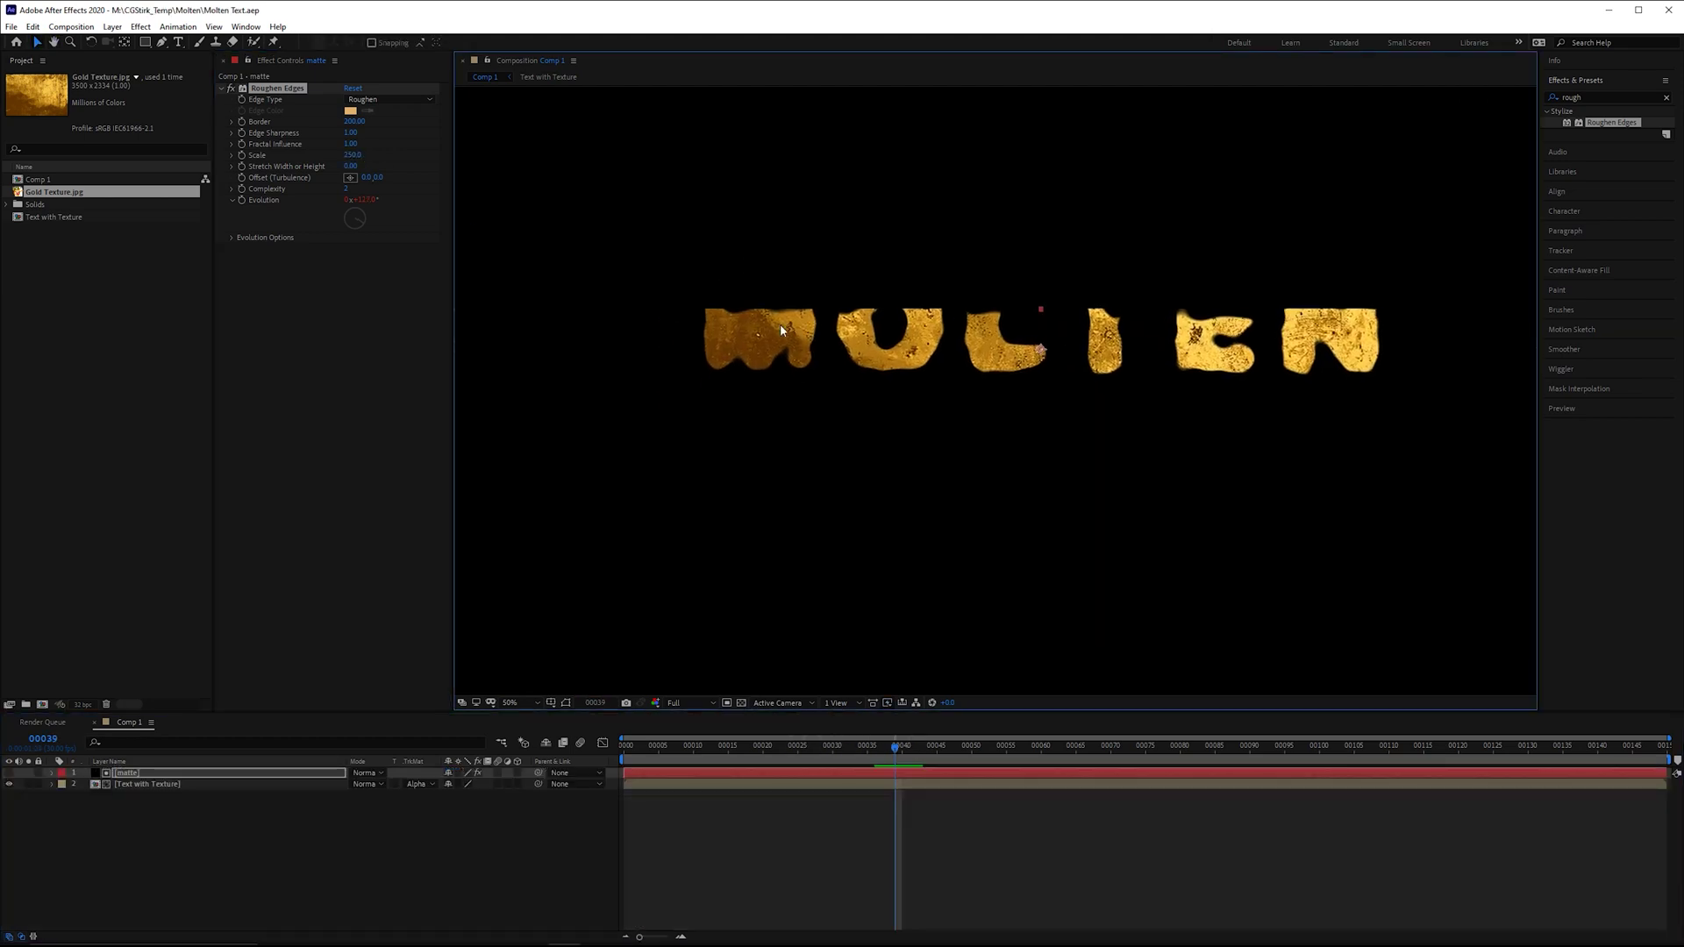
mouse_move(894, 746)
left_mouse_down()
mouse_move(987, 747)
mouse_move(888, 745)
left_mouse_up()
Apply CC Scale Wipe to Text with Texture with a 180° downward direction
left_click(142, 784)
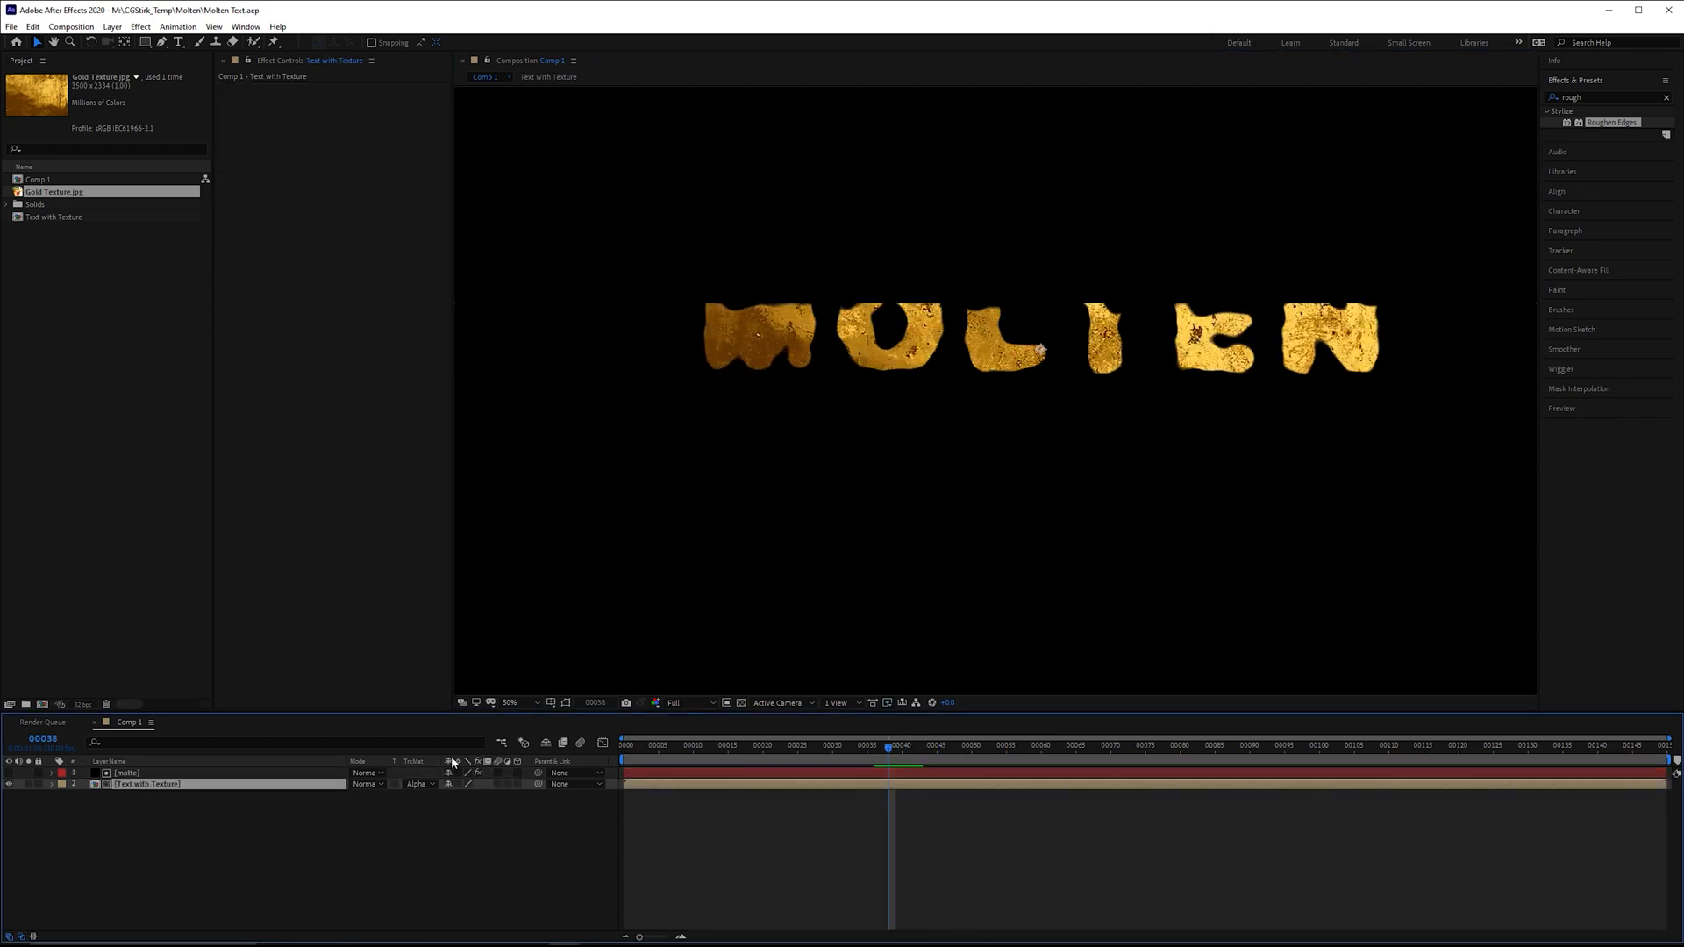
left_click(1591, 98)
type("cc s")
left_click_drag(1599, 279, 376, 280)
left_click(368, 122)
key("Return")
Keyframe Stretch at 0 on frame 30 and set the track matte to None
left_click(827, 747)
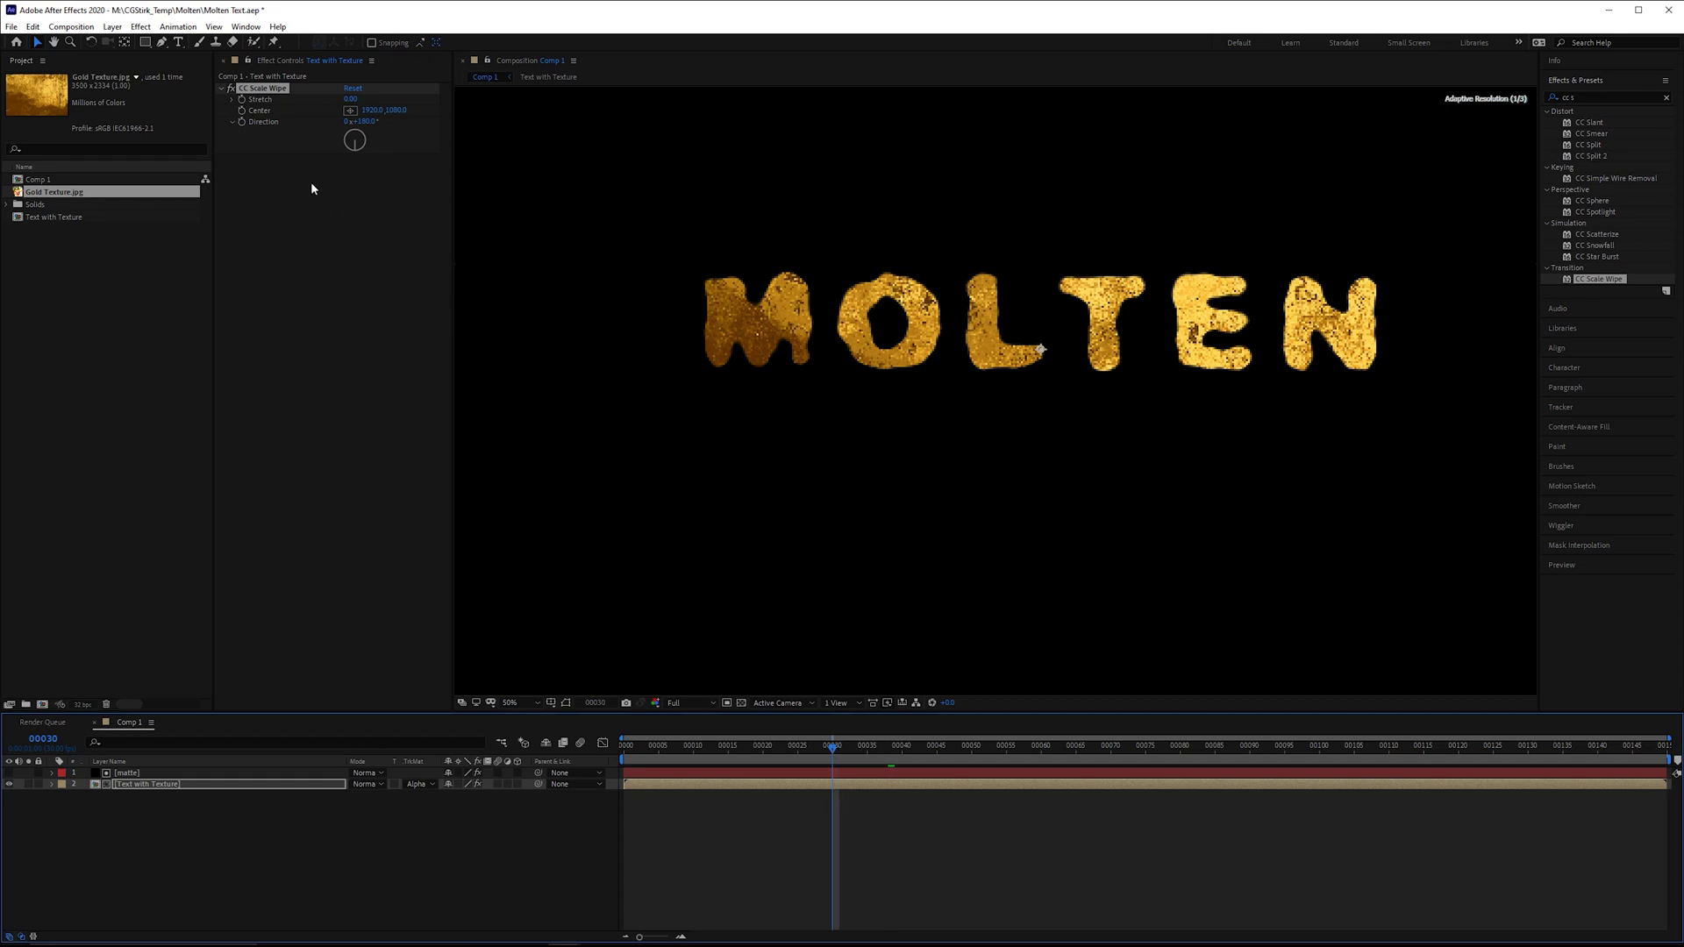
left_click(240, 98)
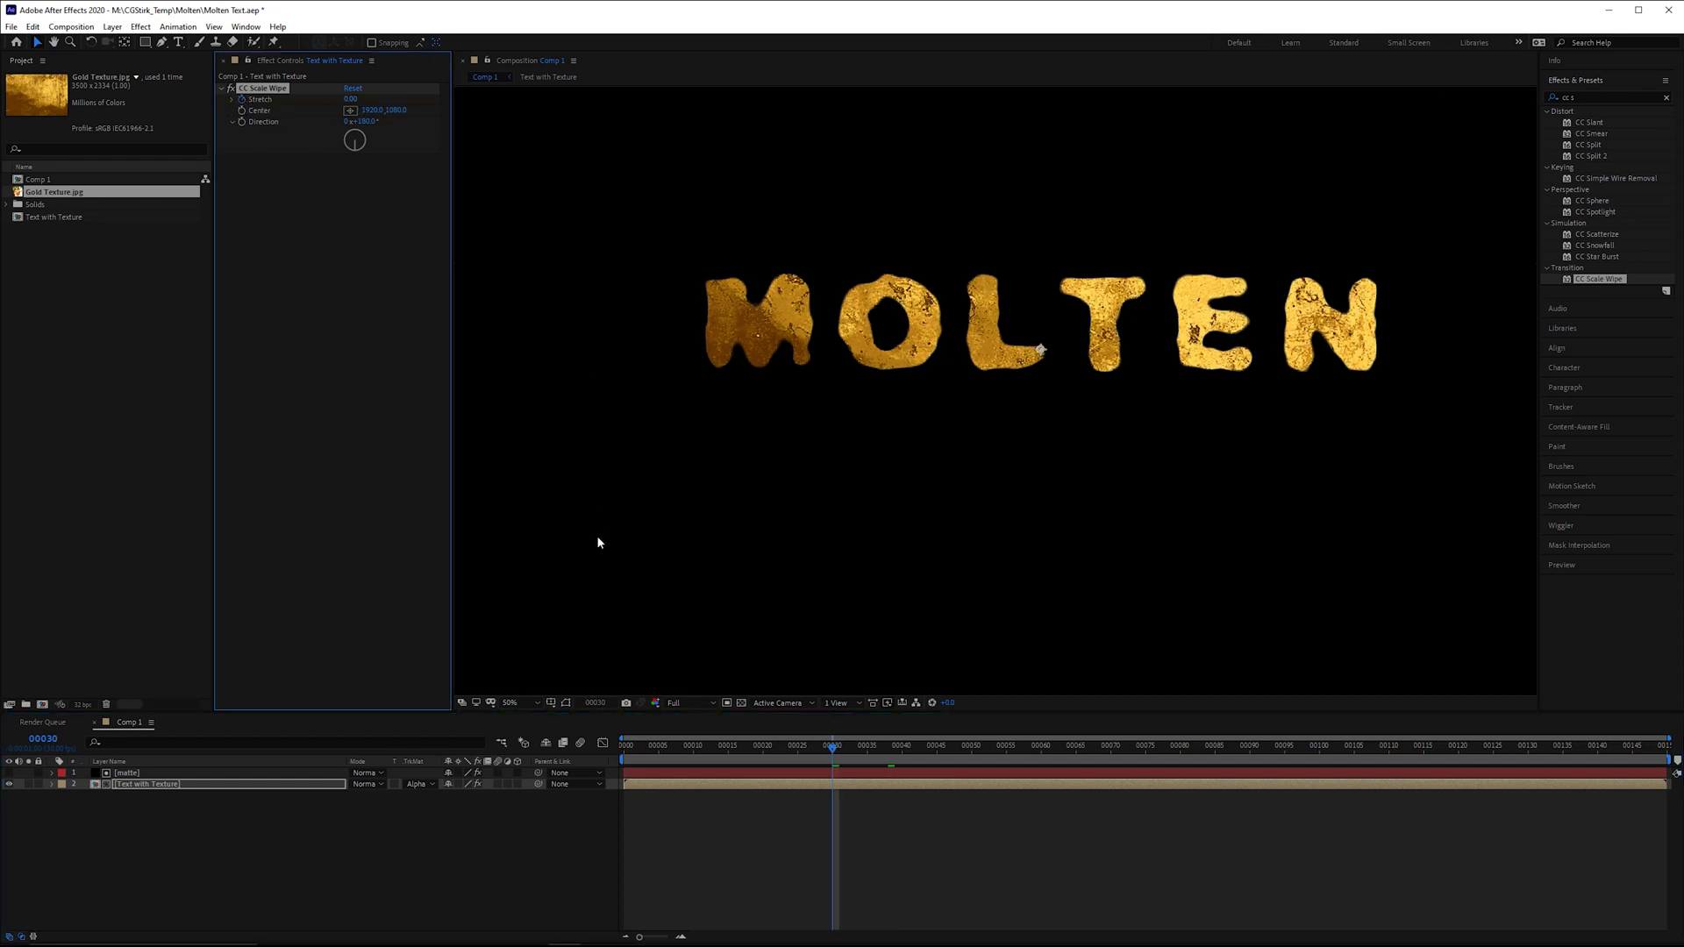
key("u")
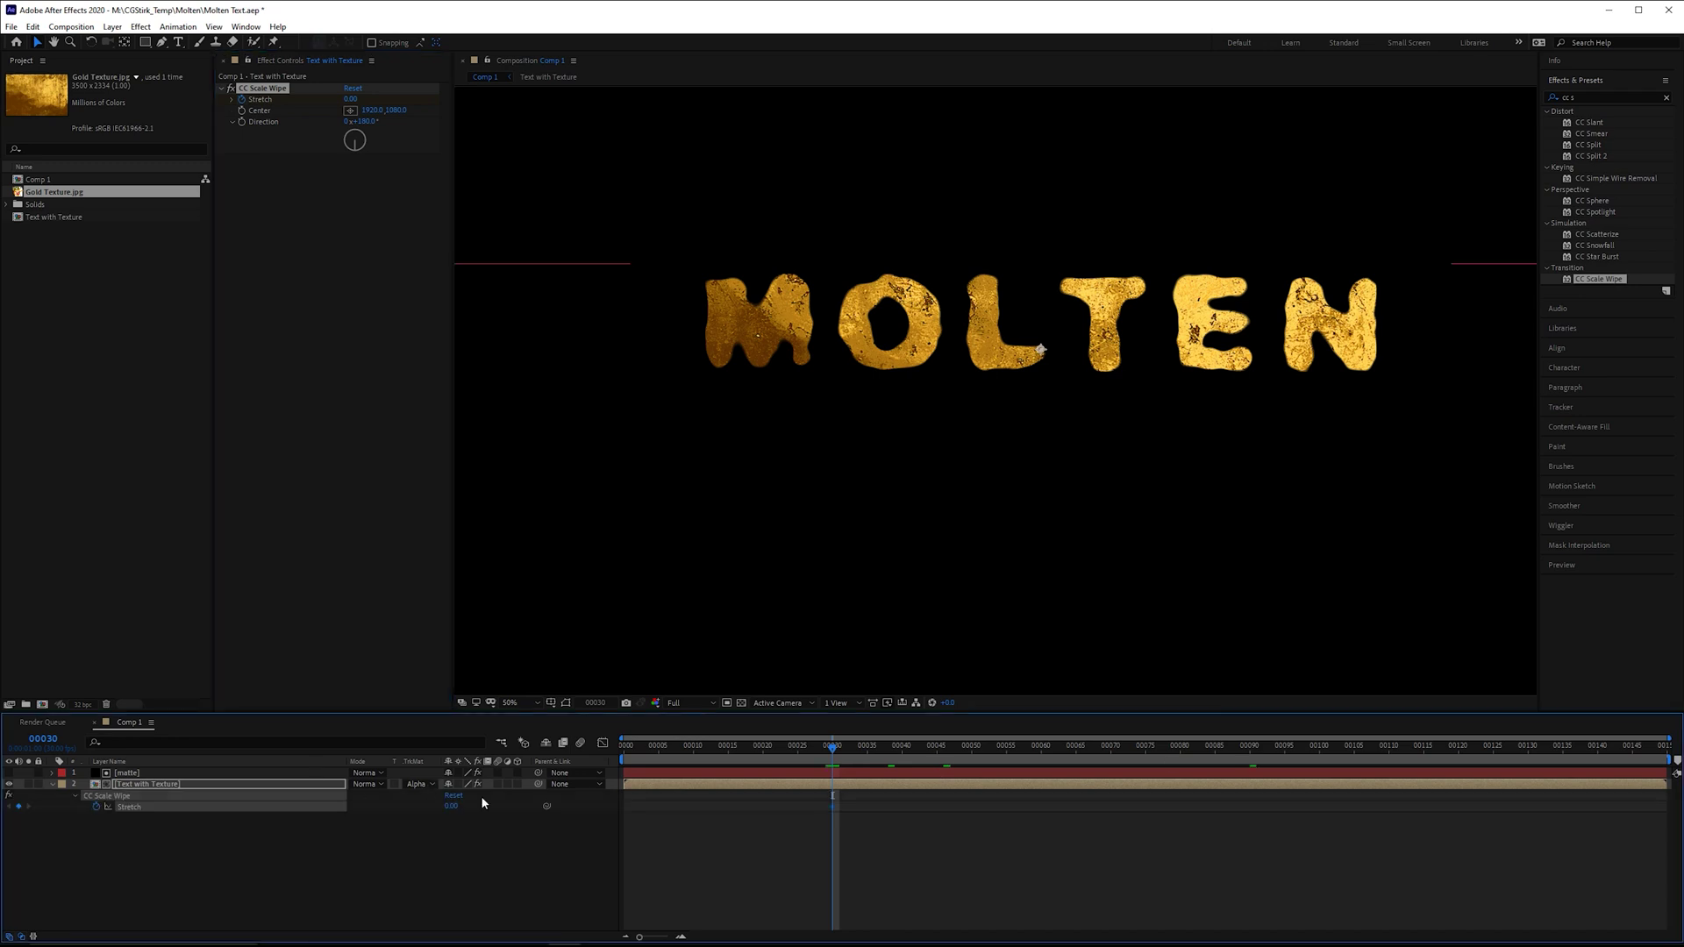
left_click_drag(847, 752, 916, 753)
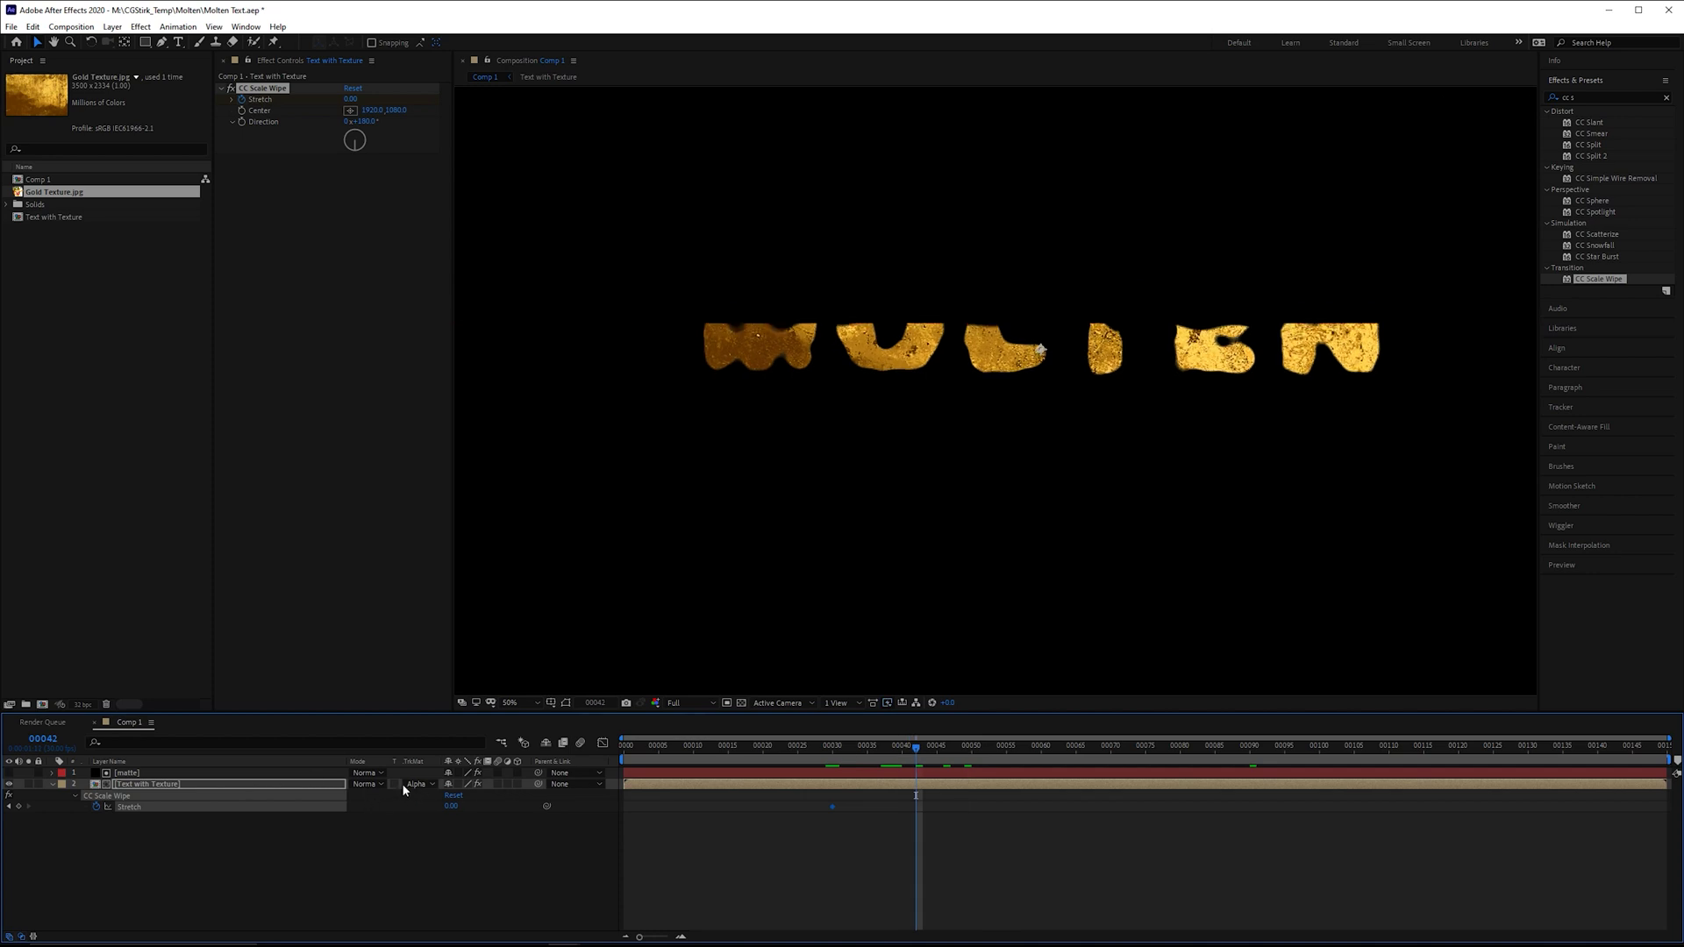
left_click(413, 783)
left_click(429, 796)
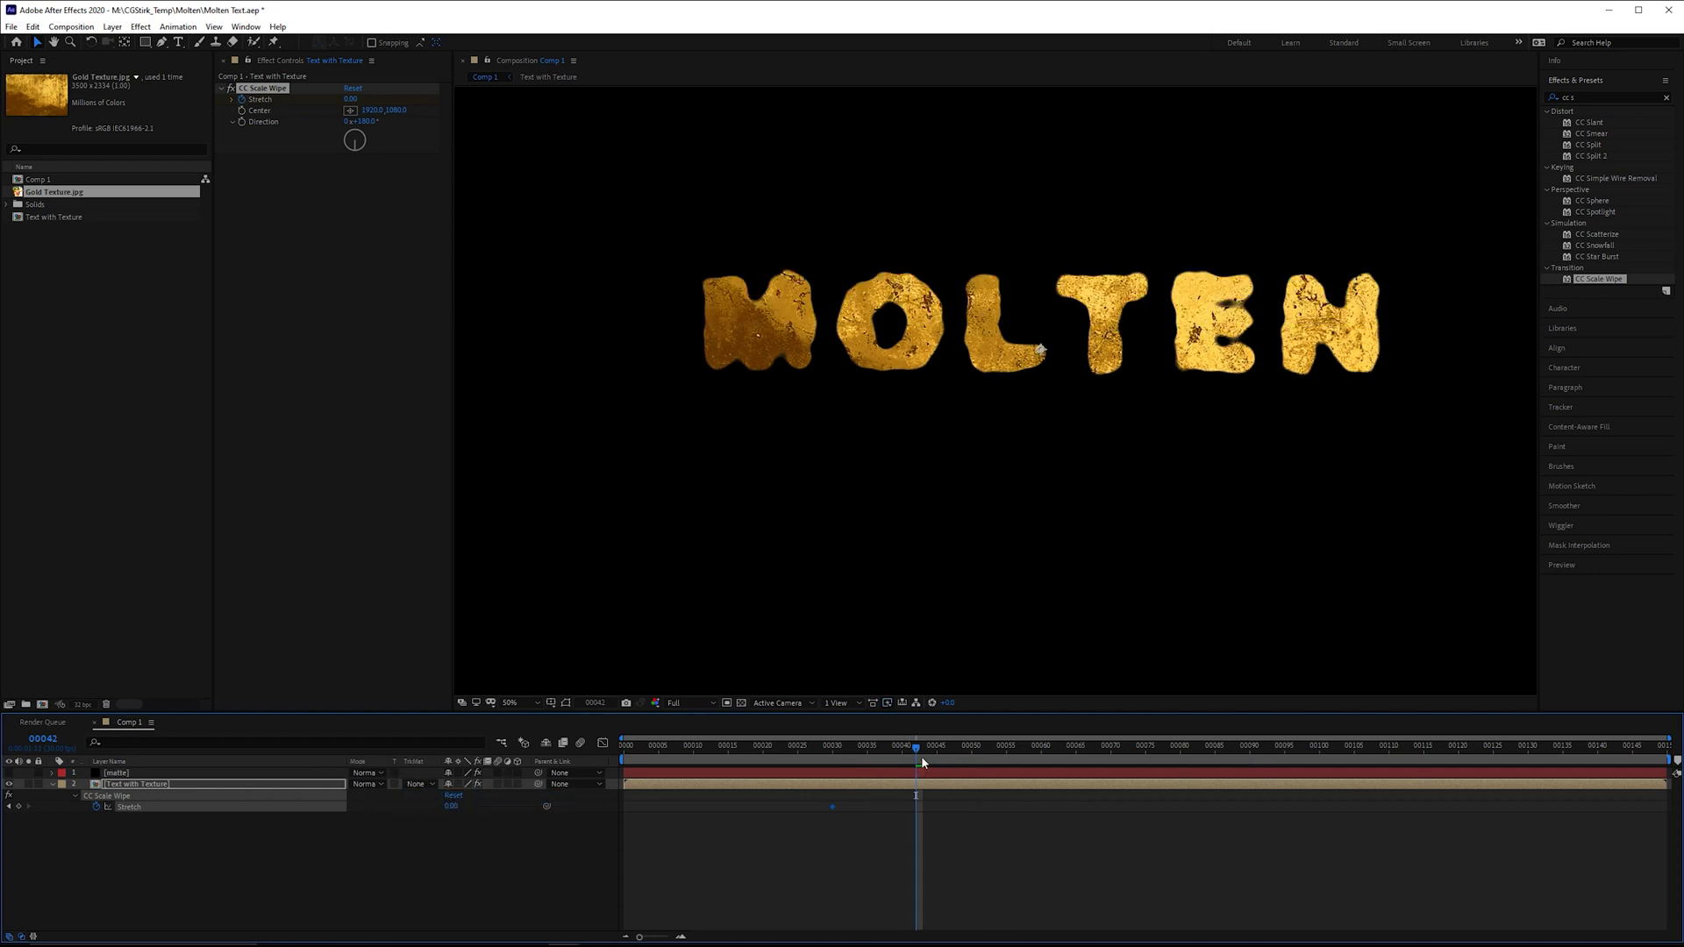
Add Stretch keyframes of 15 at frame 90 and 25 at frame 120
left_click_drag(921, 759, 1249, 697)
left_click(350, 99)
type("15")
key("Return")
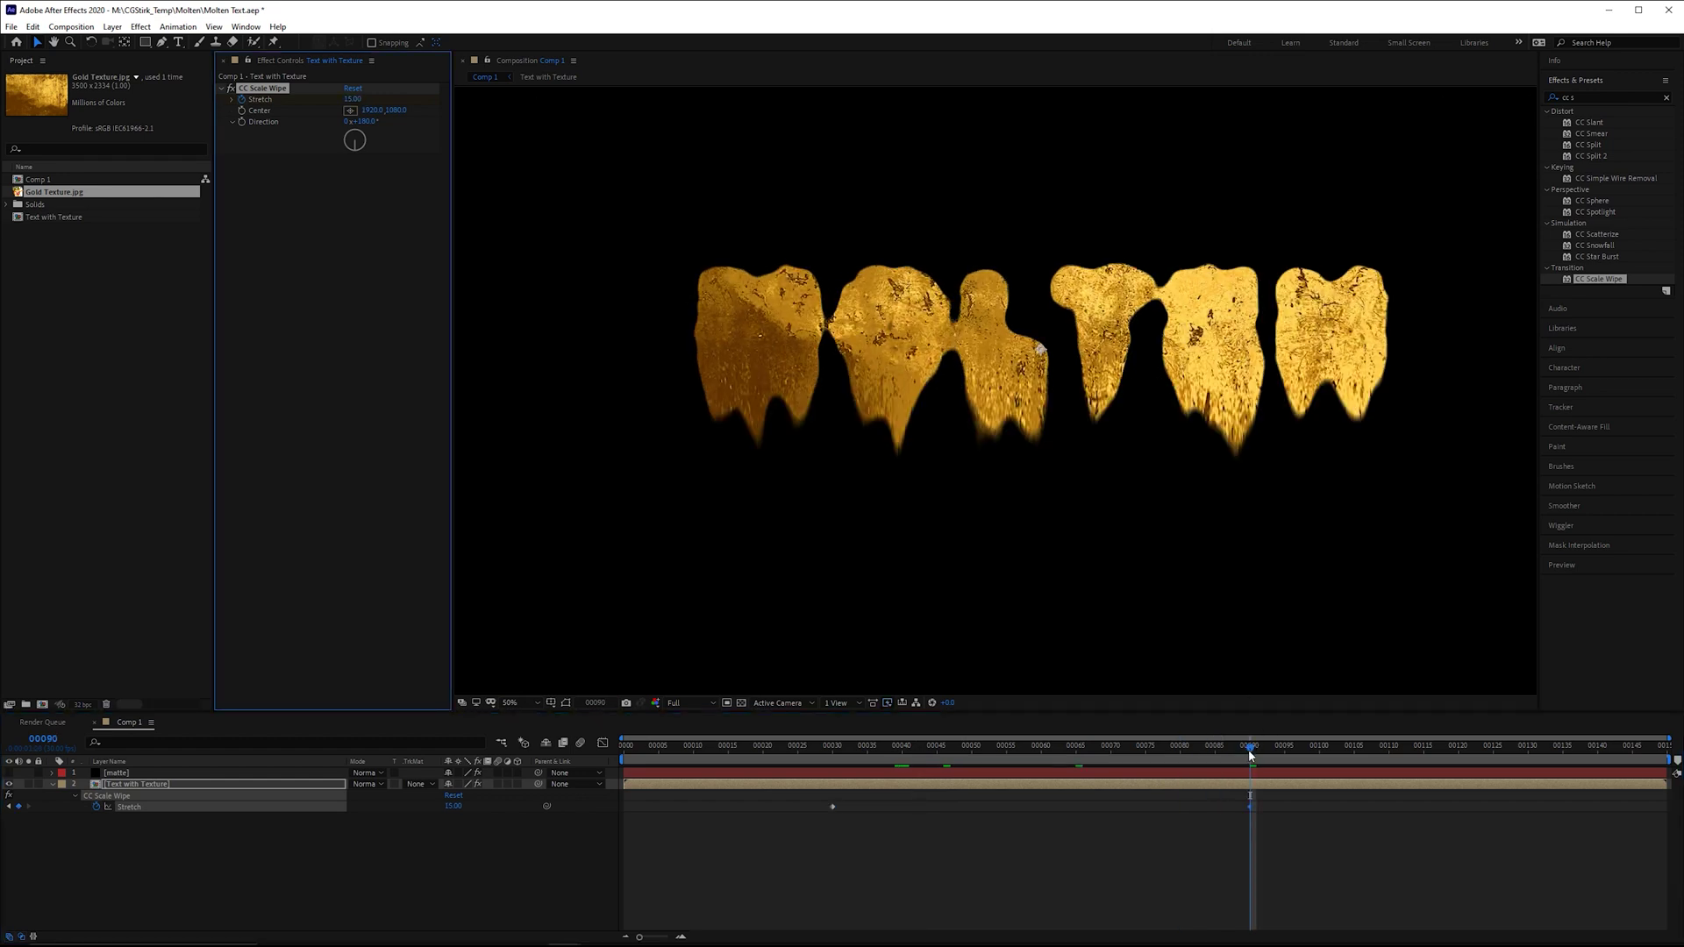
left_click_drag(1252, 754, 1459, 739)
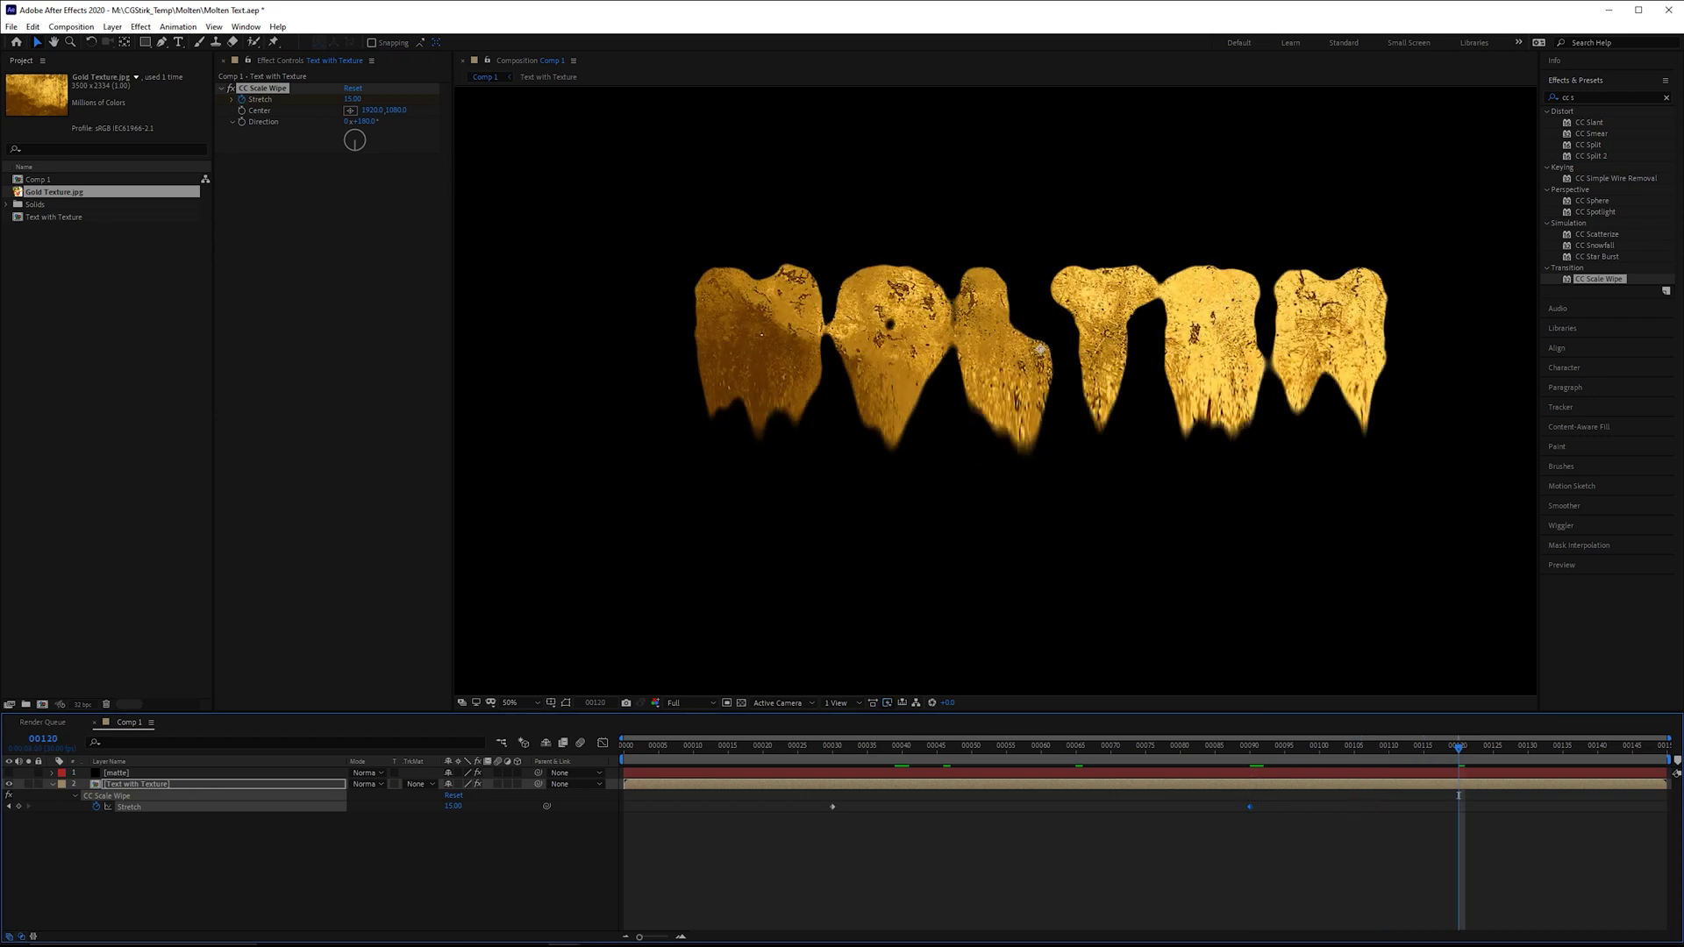
left_click(351, 100)
type("25")
key("Return")
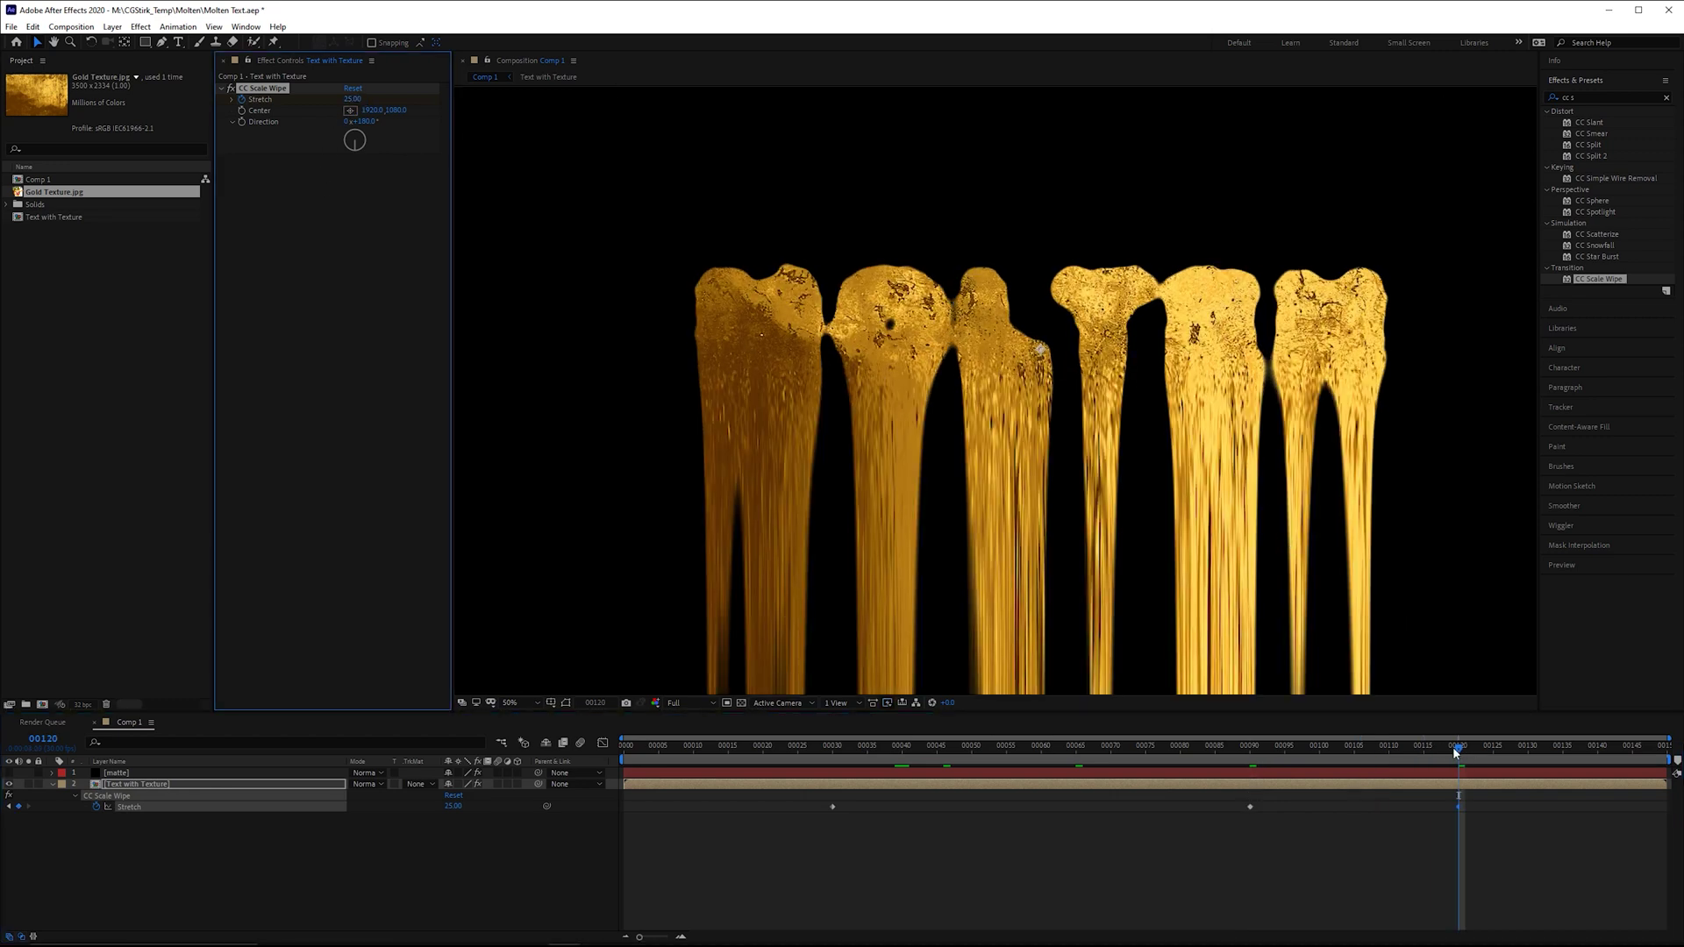
mouse_move(1448, 753)
left_mouse_down()
mouse_move(936, 748)
mouse_move(1215, 747)
mouse_move(1465, 785)
mouse_move(1150, 791)
mouse_move(1358, 794)
mouse_move(1270, 795)
mouse_move(1166, 785)
mouse_move(1460, 755)
left_mouse_up()
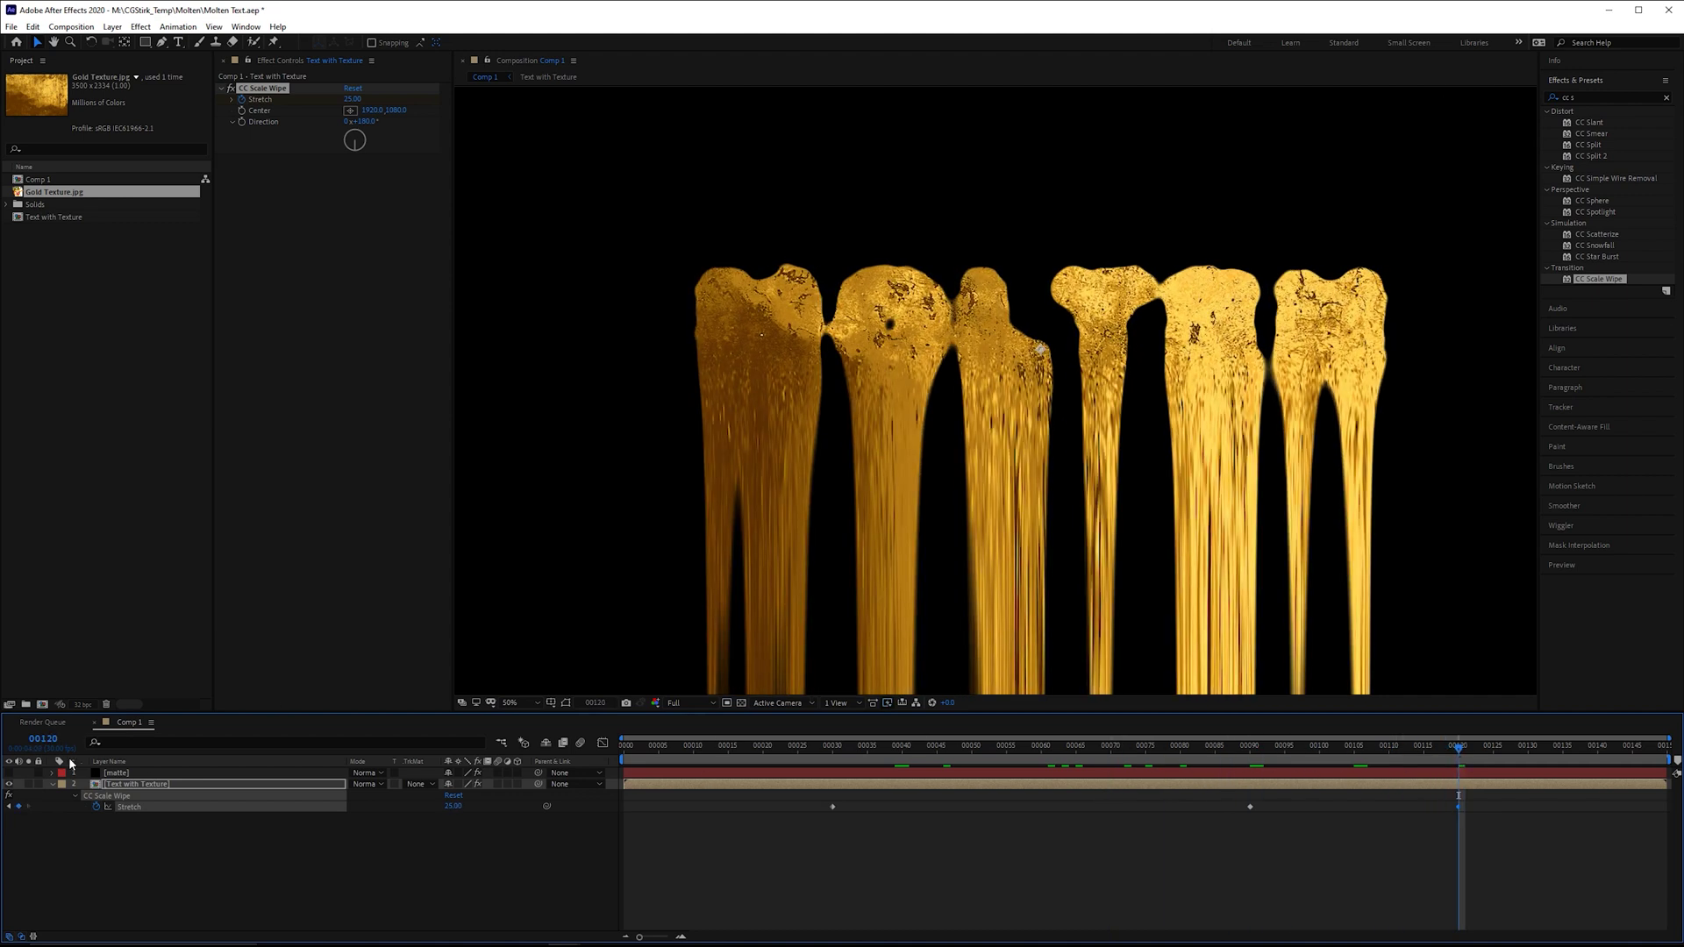
Restore the alpha matte from the matte layer on Text with Texture
left_click(105, 774)
left_click(419, 784)
left_click(439, 826)
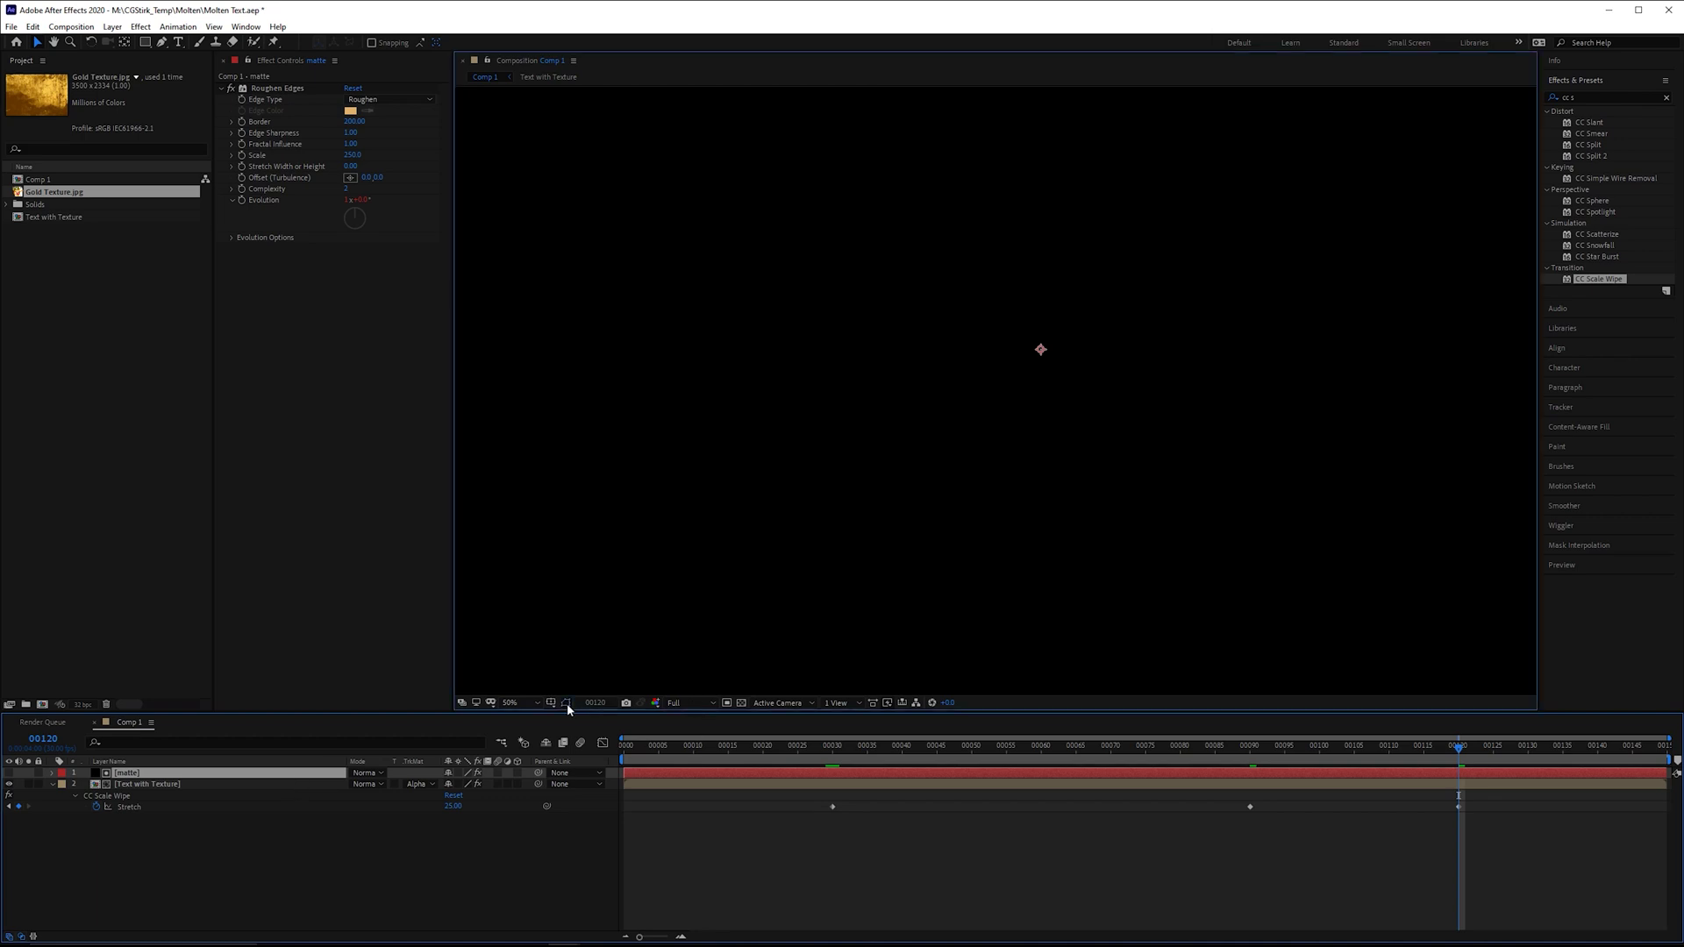
Inspect the mask at frame 90 and scrub back to preview the letter reveal
scroll(947, 470, "down", 2)
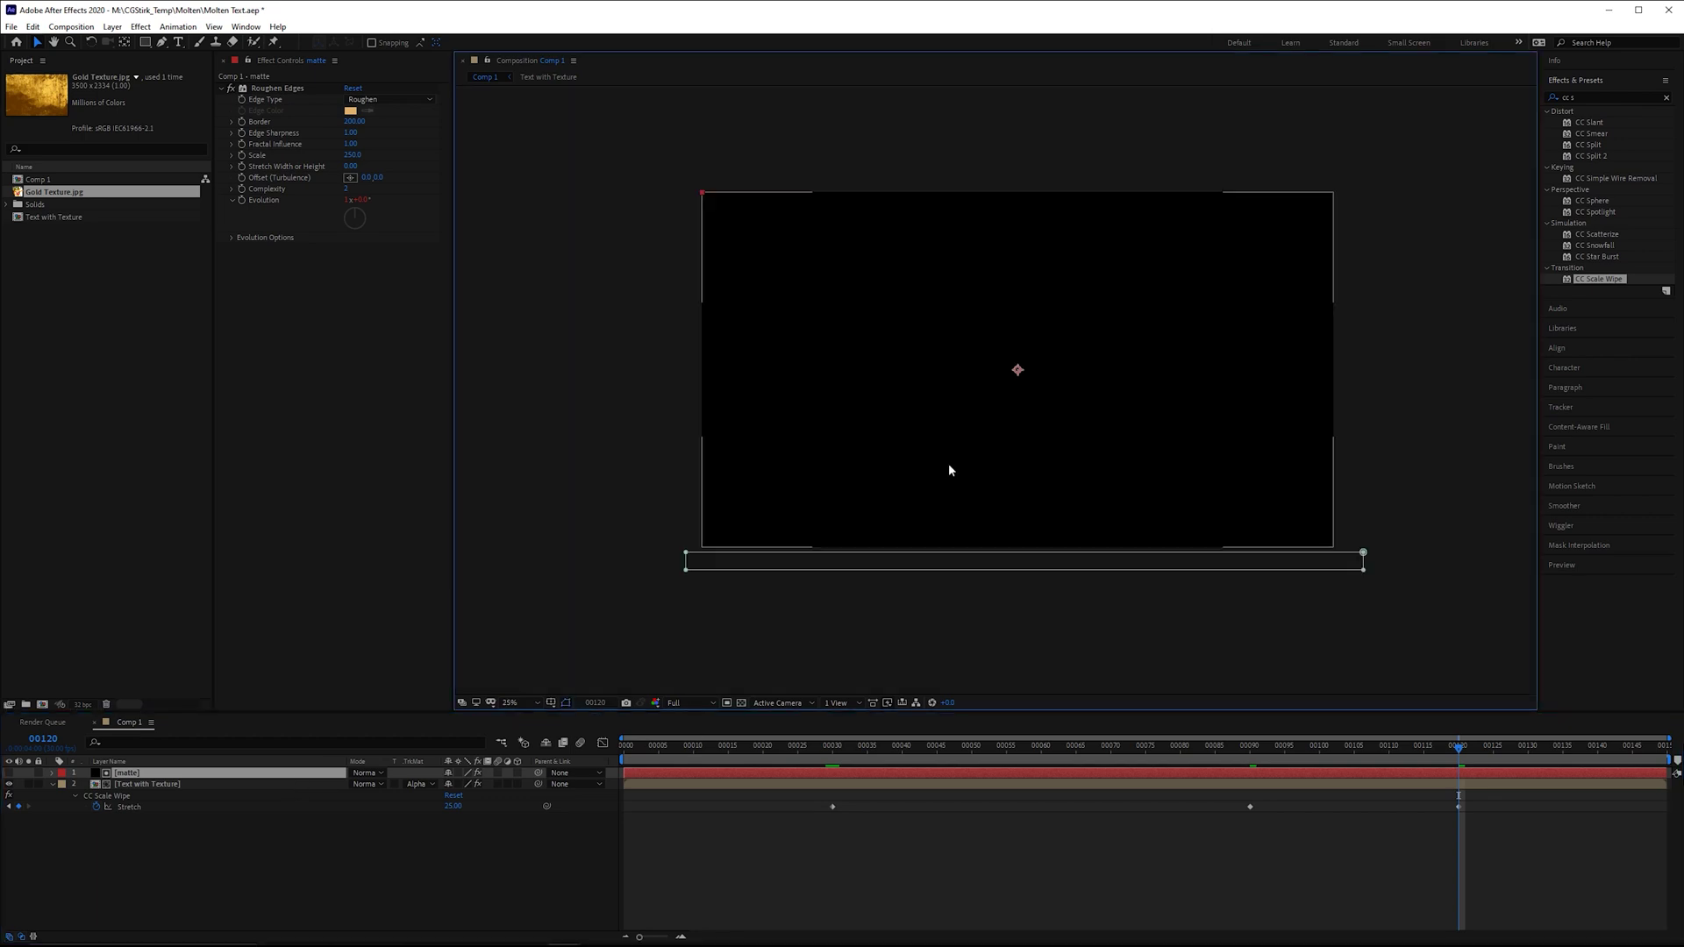
left_click(1258, 753)
left_click_drag(1376, 460, 682, 382)
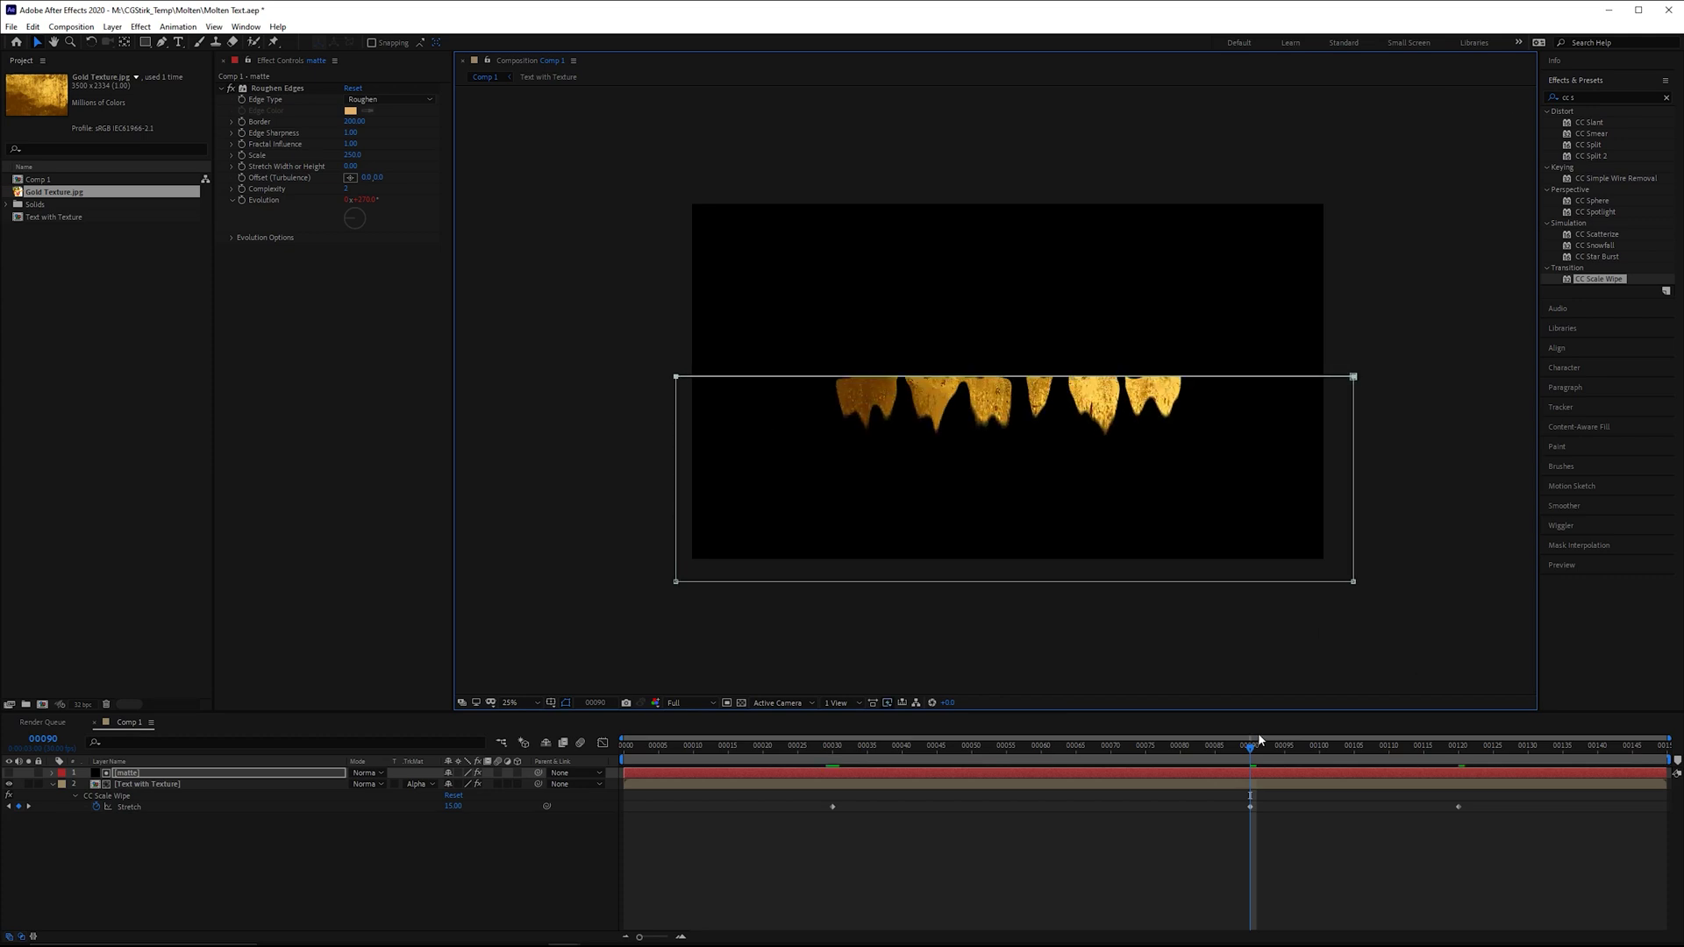
left_click_drag(1266, 745, 1112, 746)
left_click(289, 882)
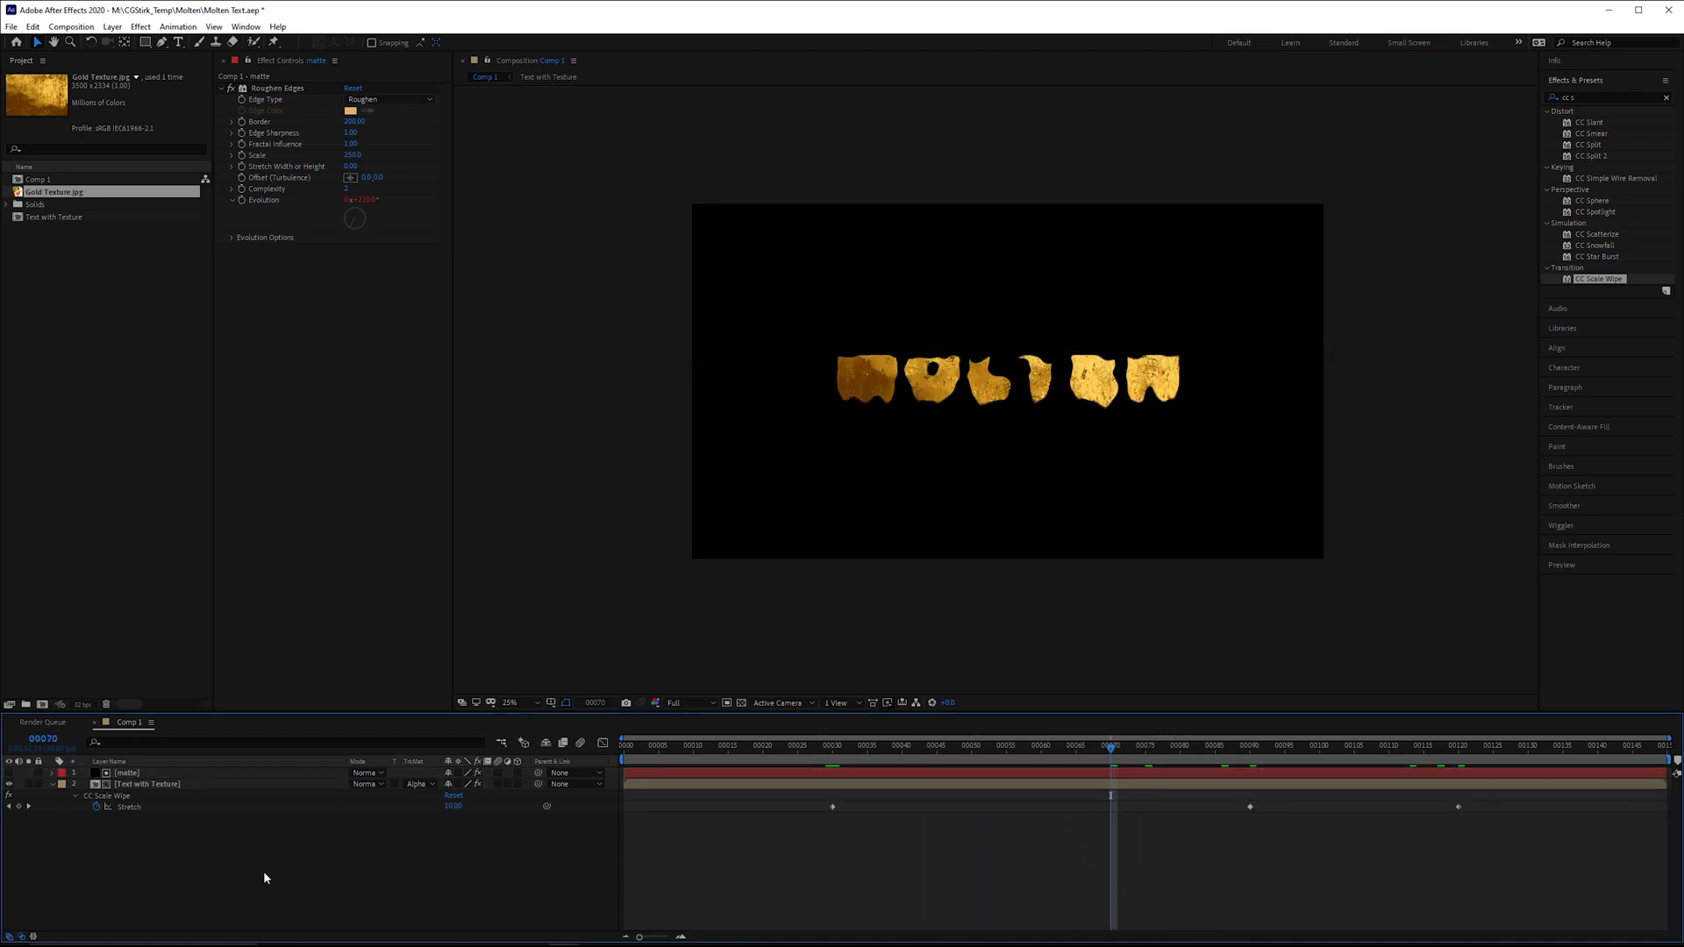
Precompose both layers into 'Text with Texture and Matte' and fit the comp to the viewer
left_click_drag(266, 871, 90, 771)
key("ctrl+shift+c")
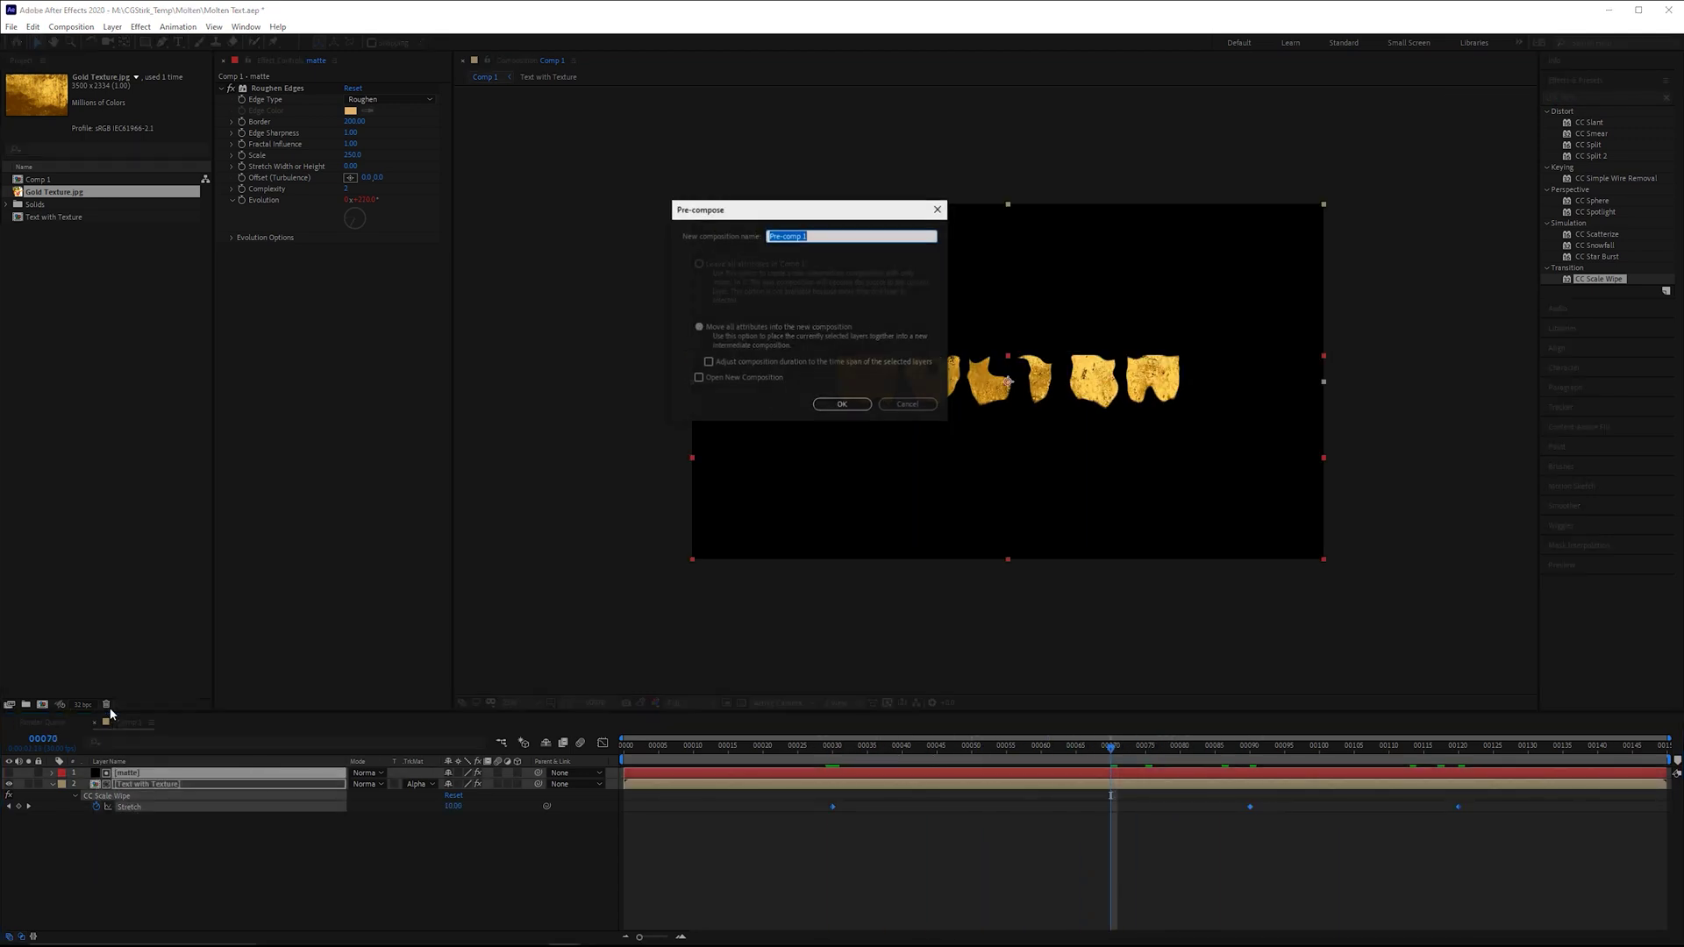
type("Text with Texture and Matte")
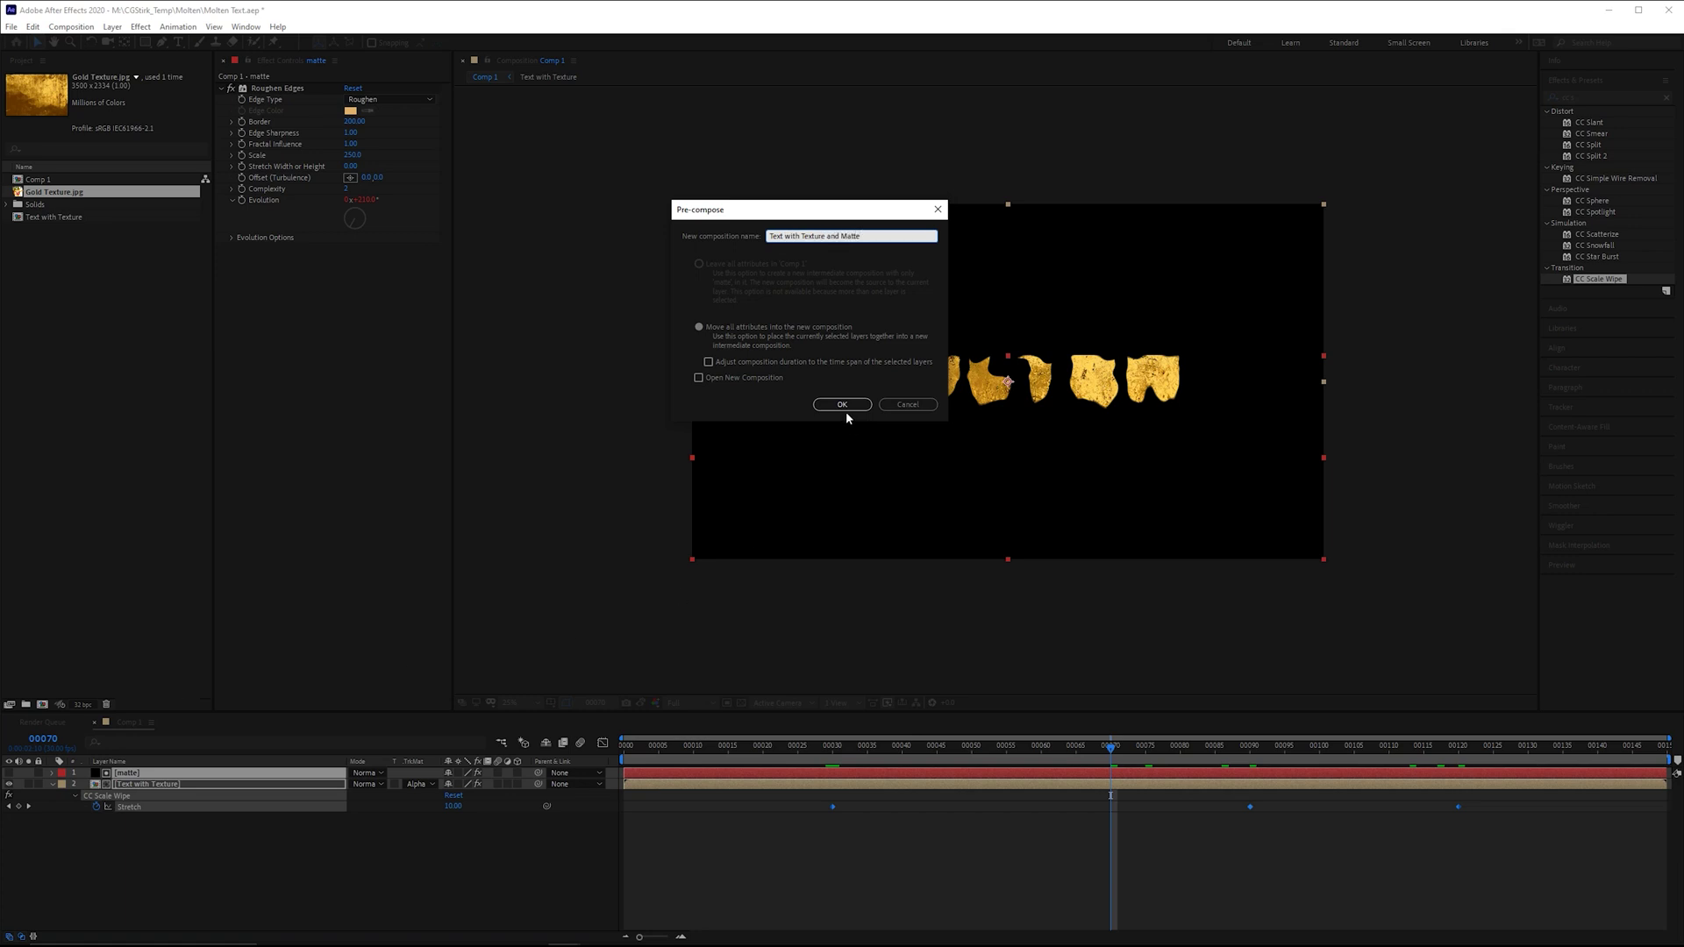
left_click(845, 408)
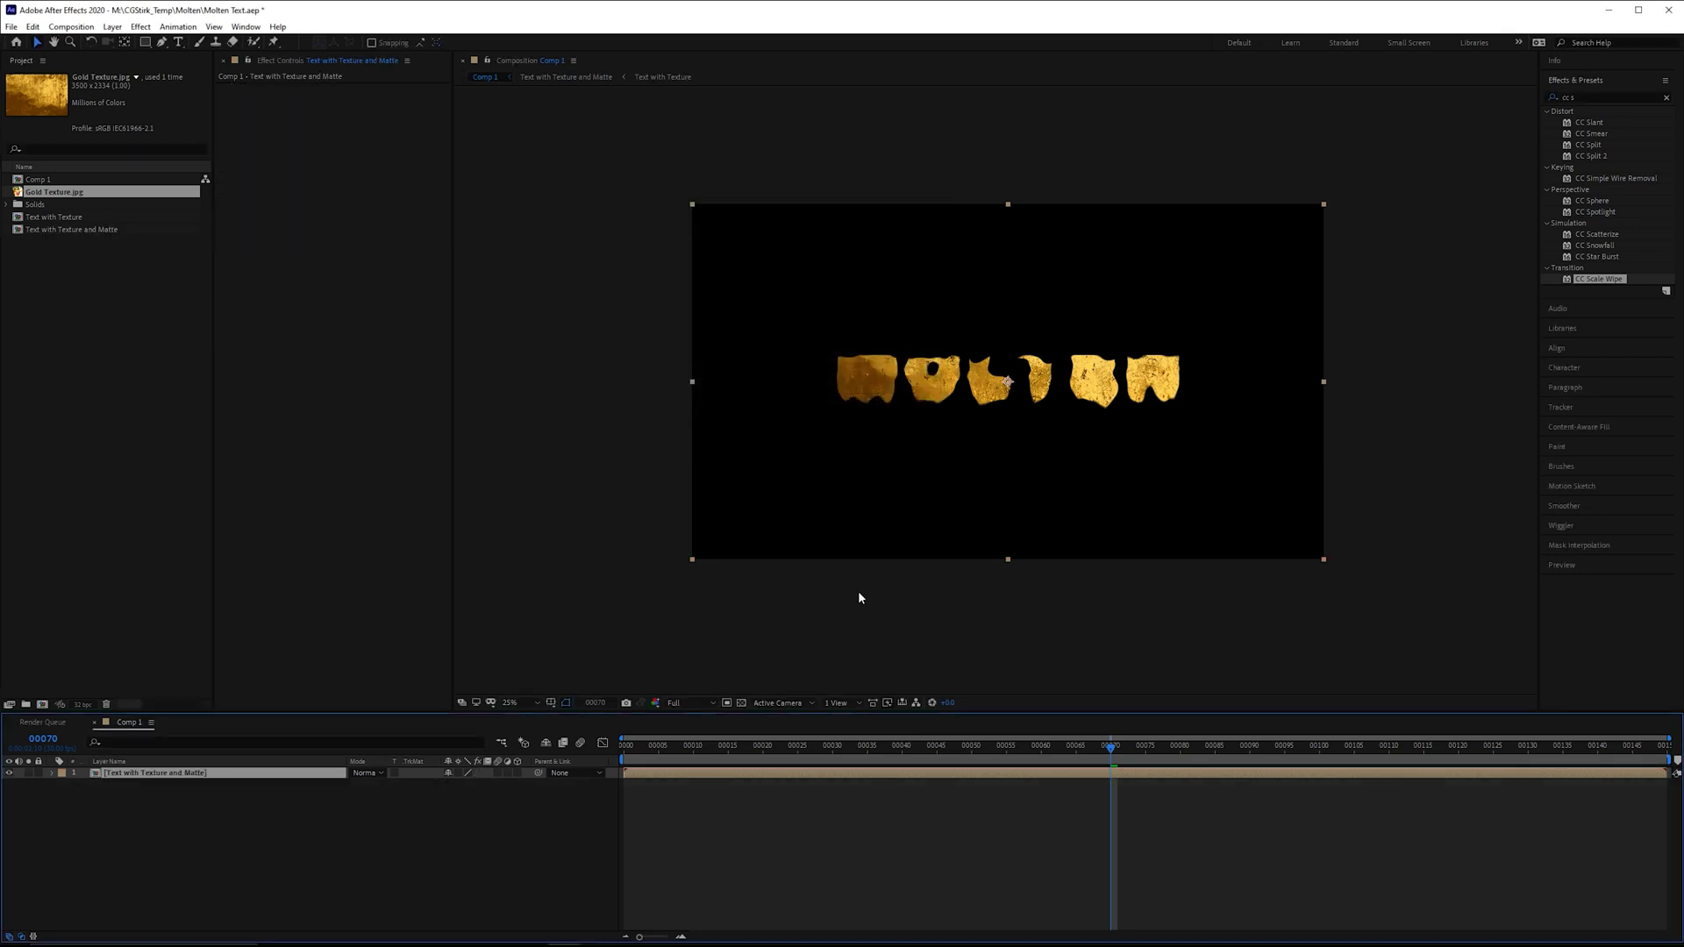
key("shift+slash")
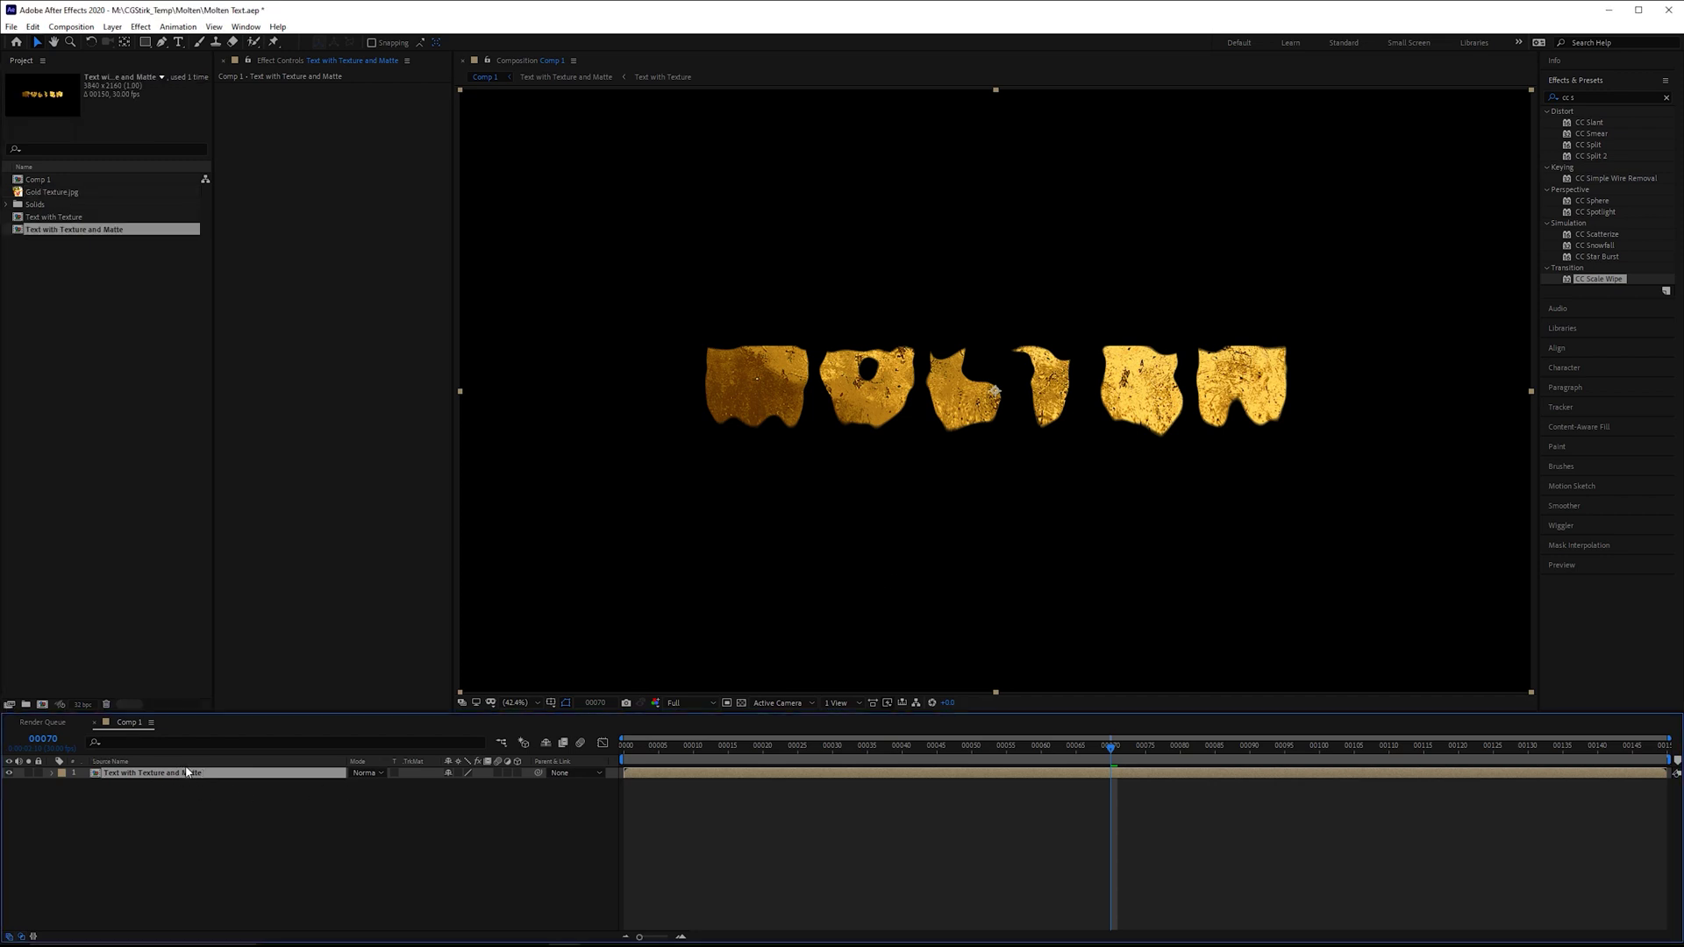
Duplicate the precomp layer and rename the copy 'Particles'
key("ctrl+d")
key("Return")
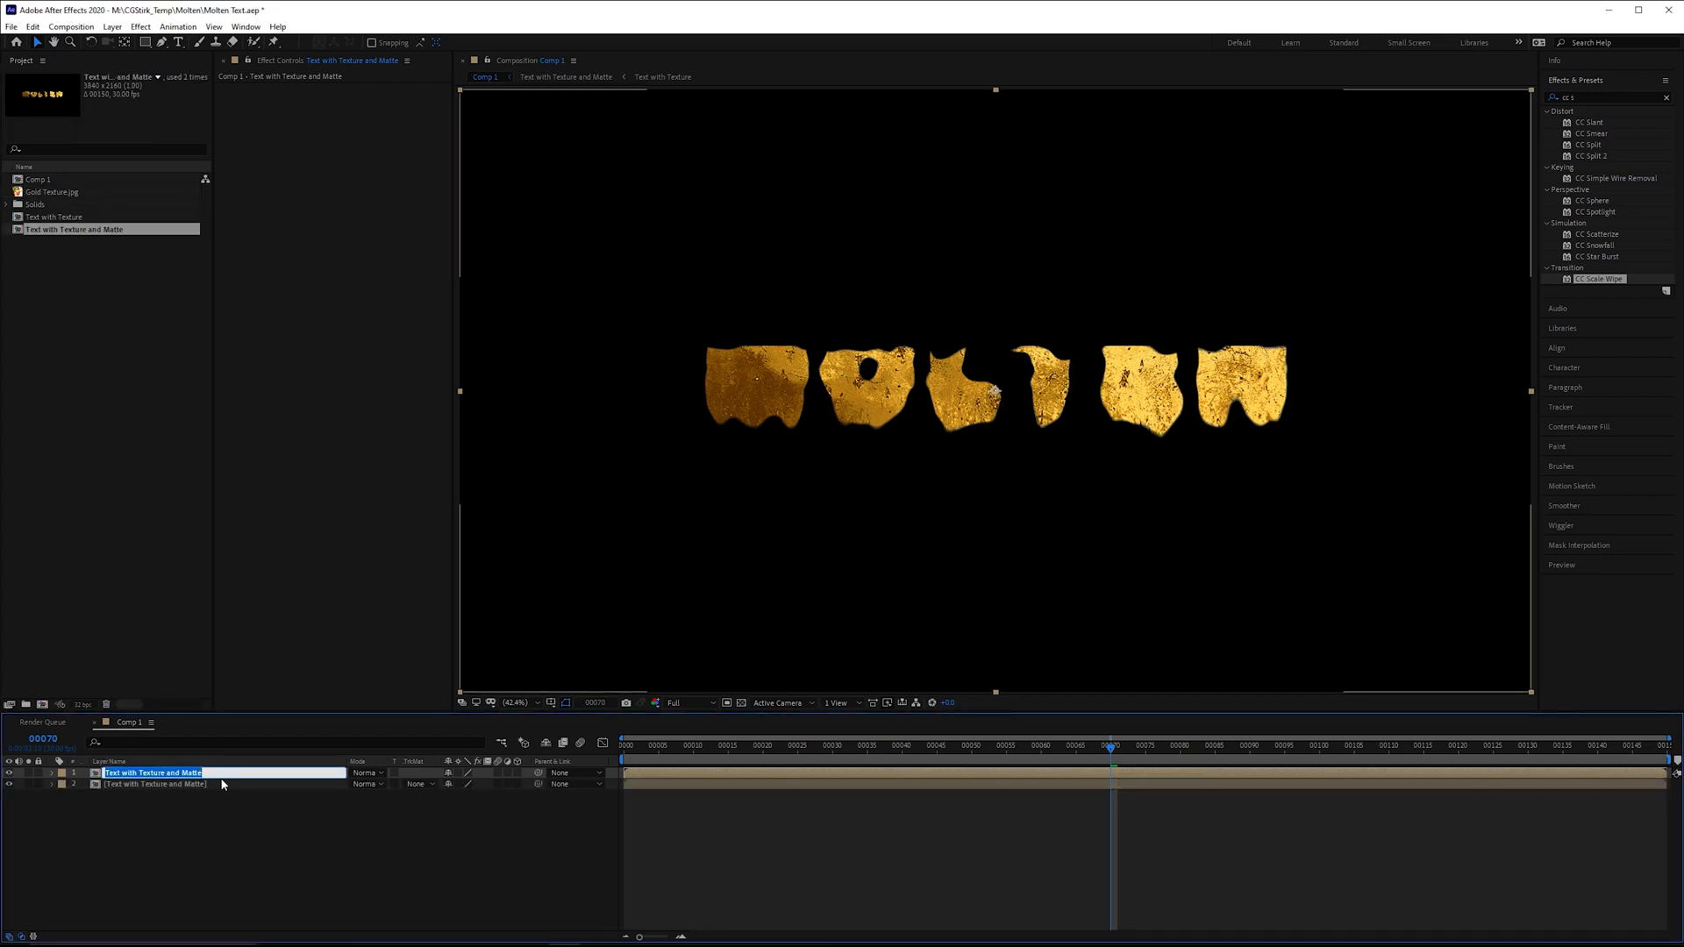
type("Particles")
key("Return")
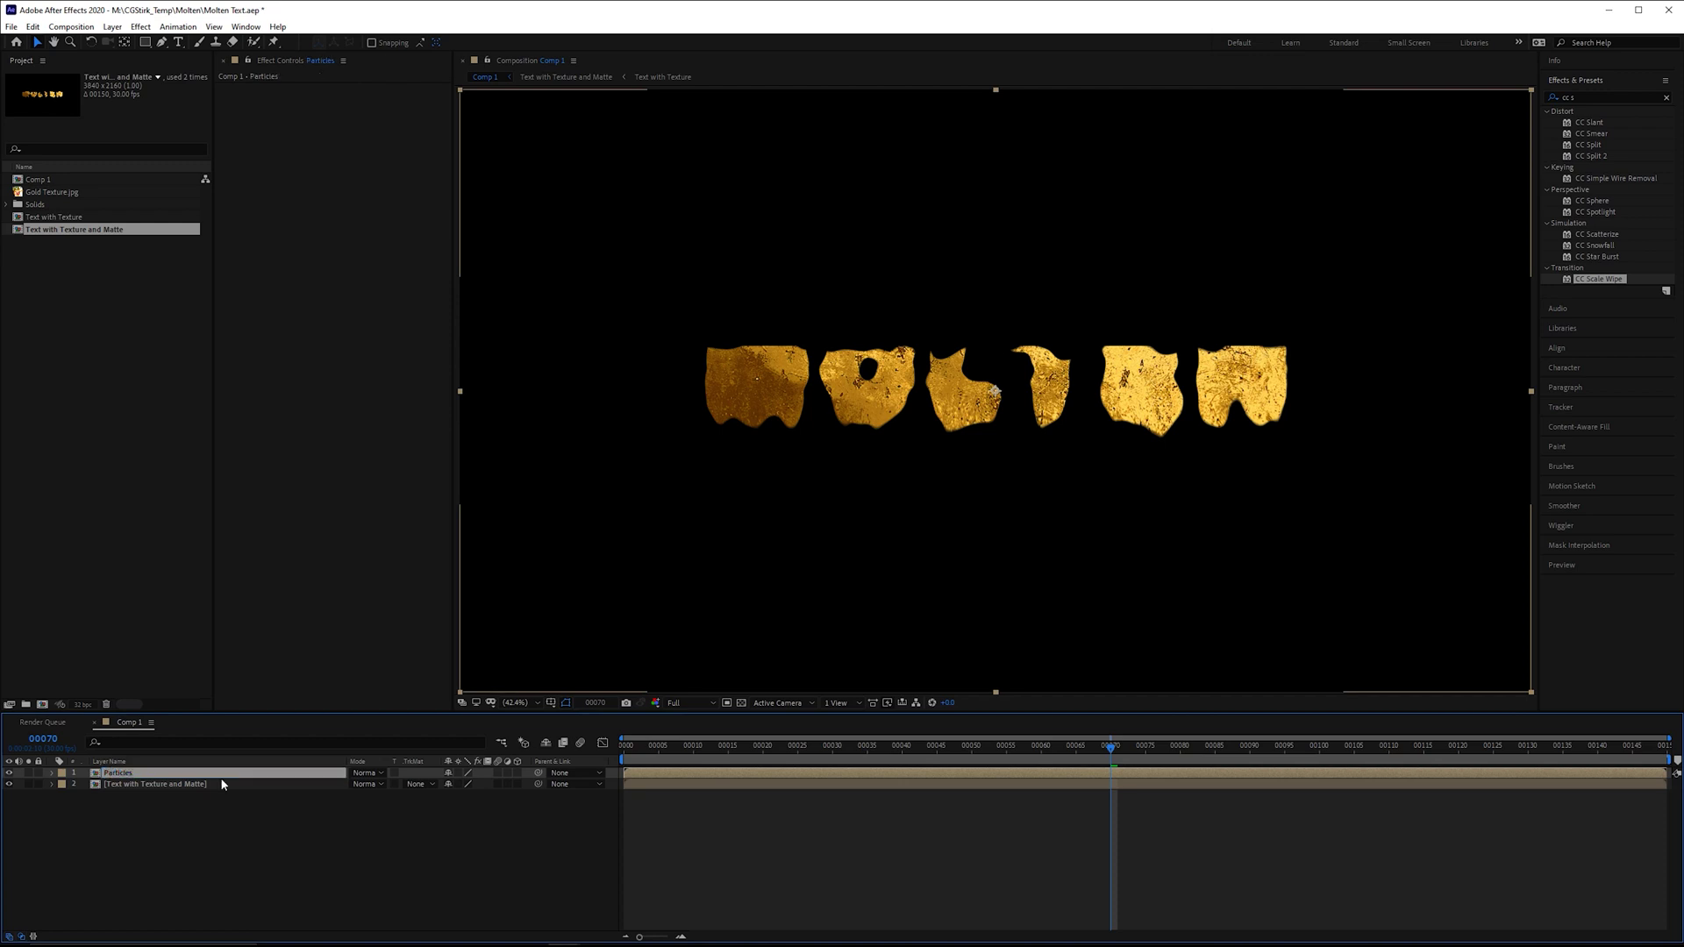
Apply CC Particle Systems II to the Particles layer, found by searching 'cc part'
left_click(1598, 96)
type("cc part")
left_click(1644, 124)
left_click_drag(1644, 125, 1210, 175)
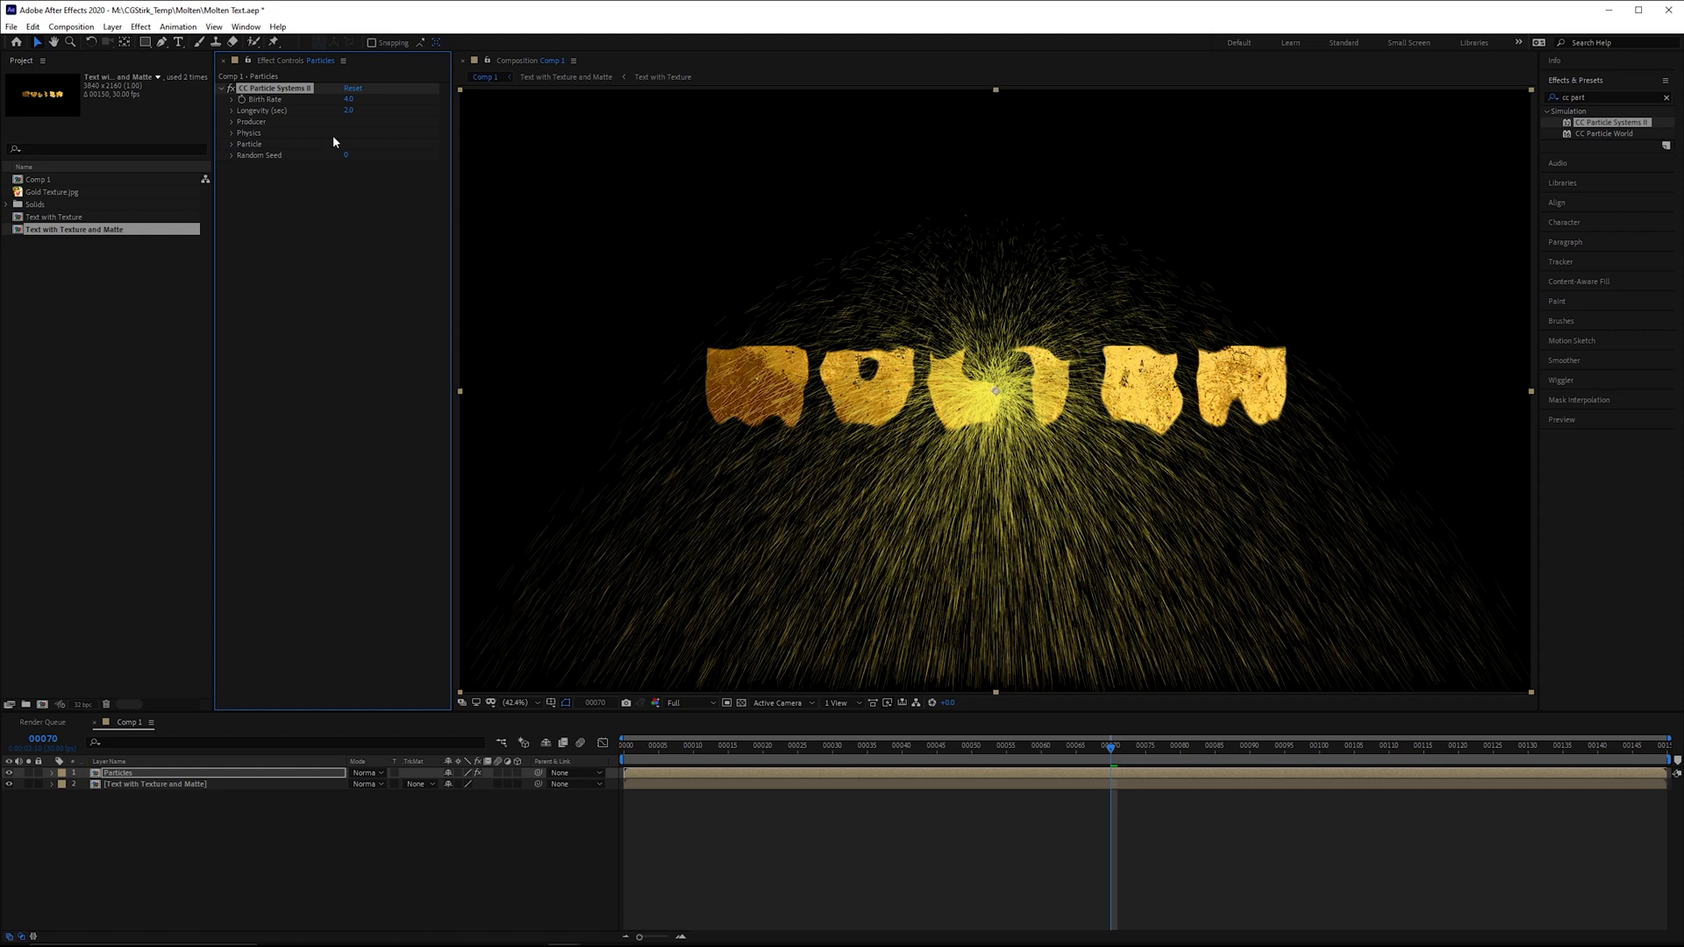
Expand the Particle, Physics and Producer groups and set Particle Type to Faded Sphere
left_click(232, 144)
left_click(232, 133)
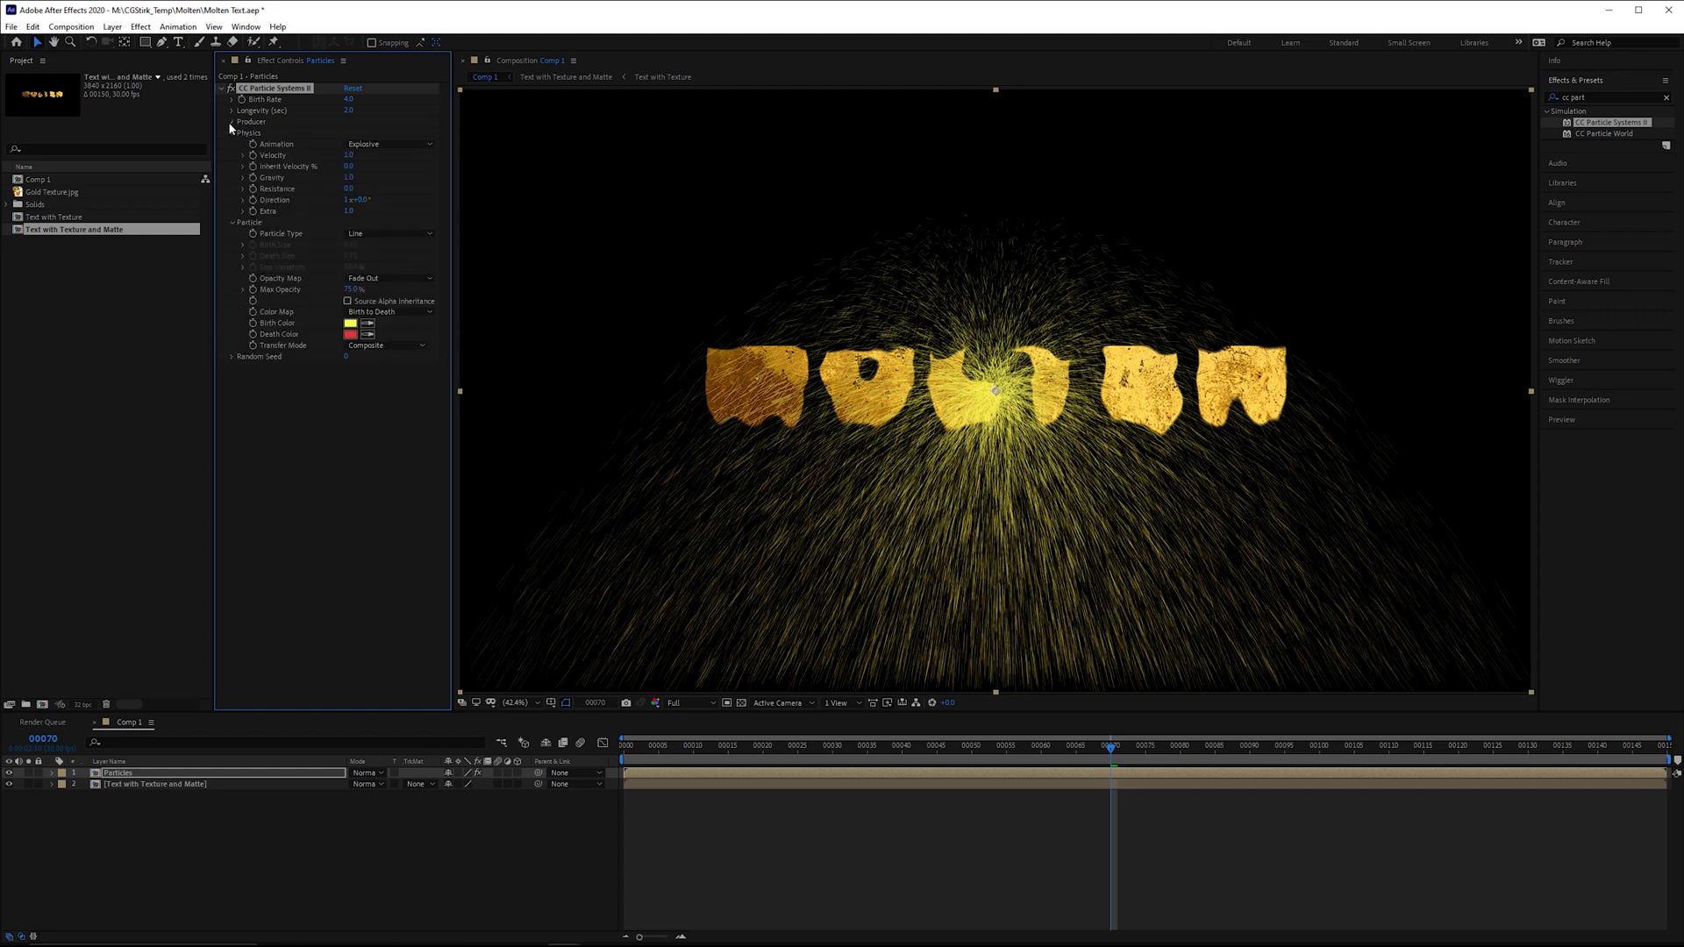
left_click(230, 122)
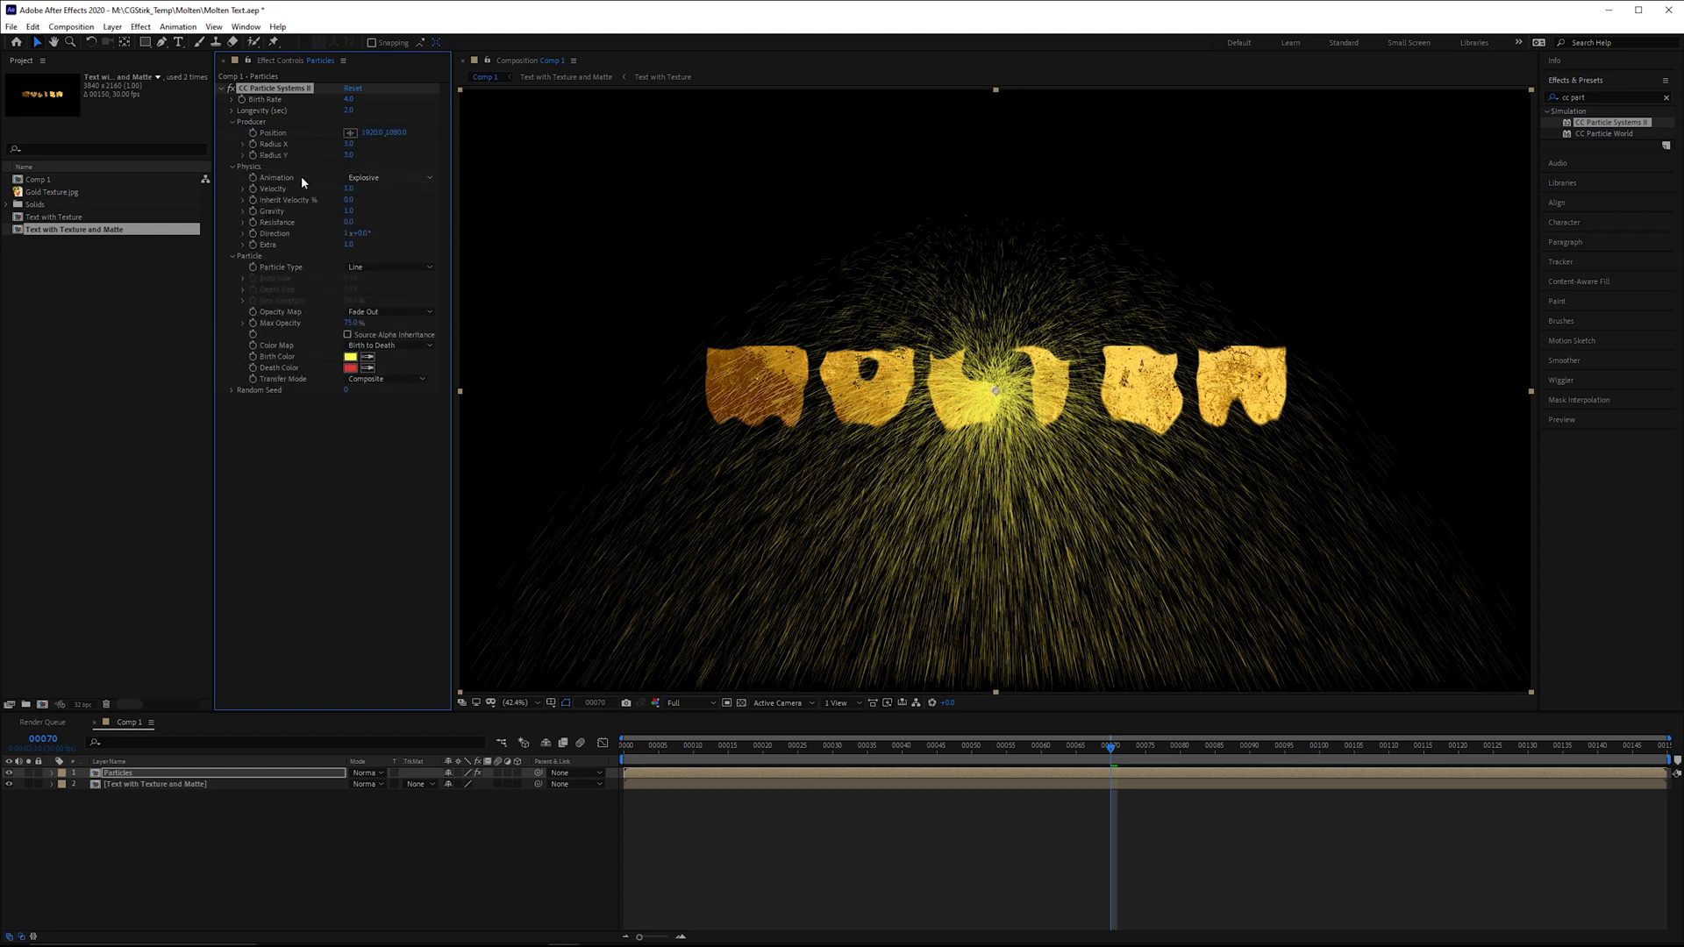
left_click(364, 267)
left_click(387, 331)
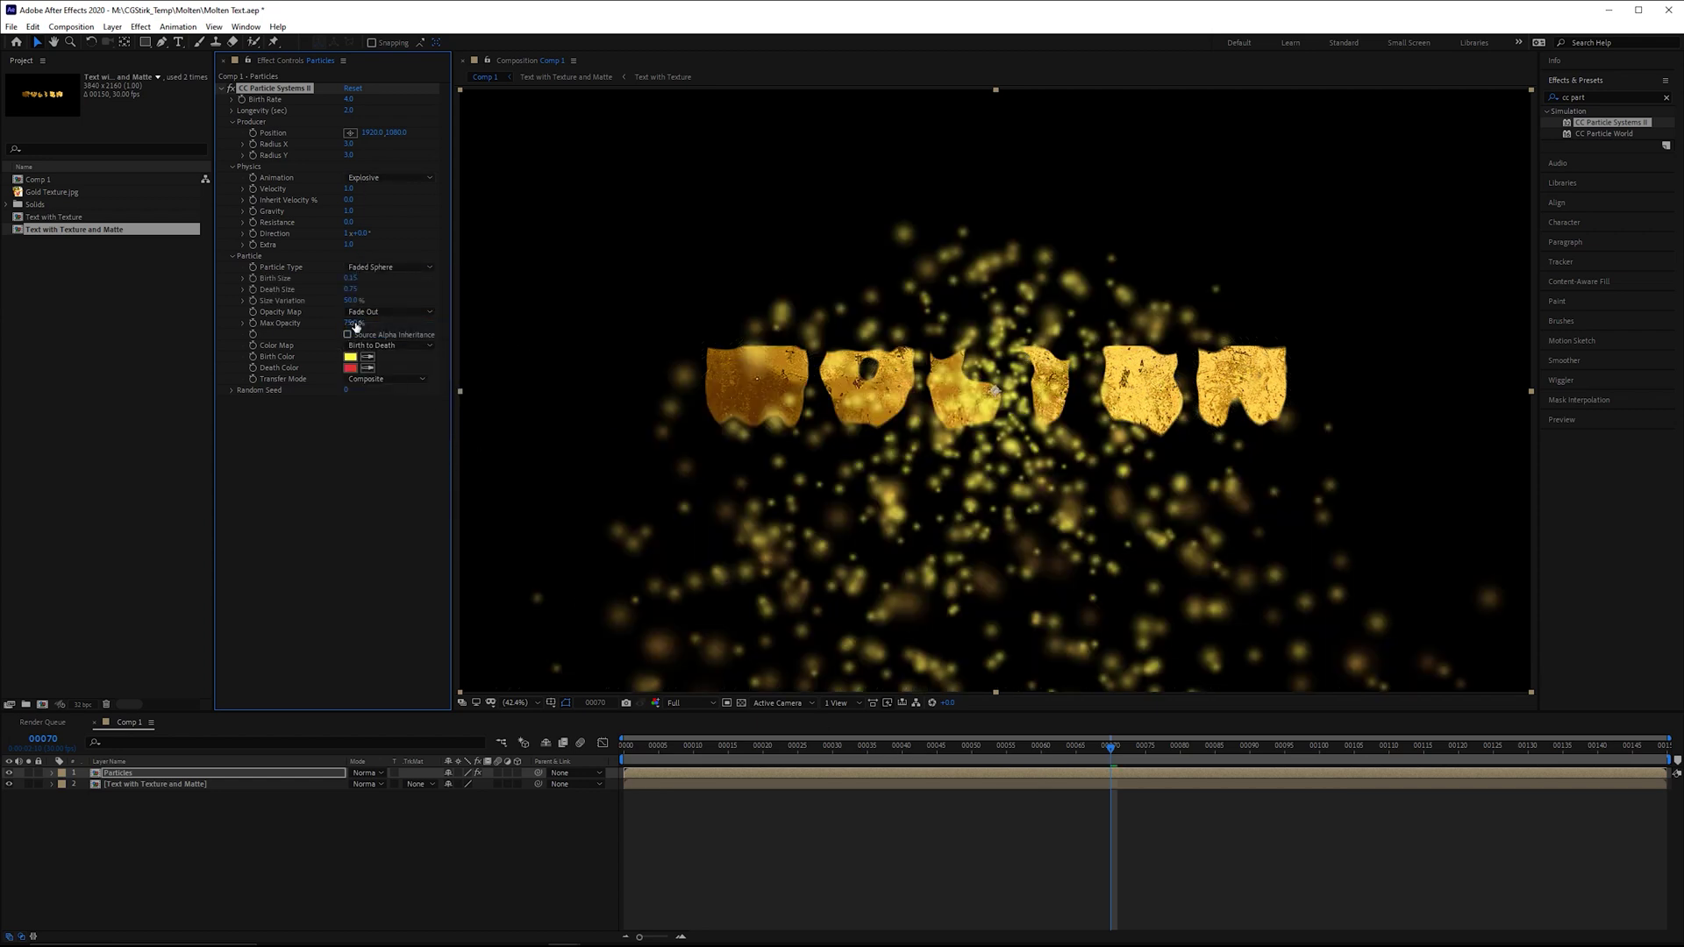
Set Max Opacity to 100%, Birth and Death Size to 0.20, and Opacity Map to Constant
left_click_drag(352, 324, 561, 379)
left_click_drag(350, 278, 366, 295)
left_click(350, 290)
type("0.2")
key("Return")
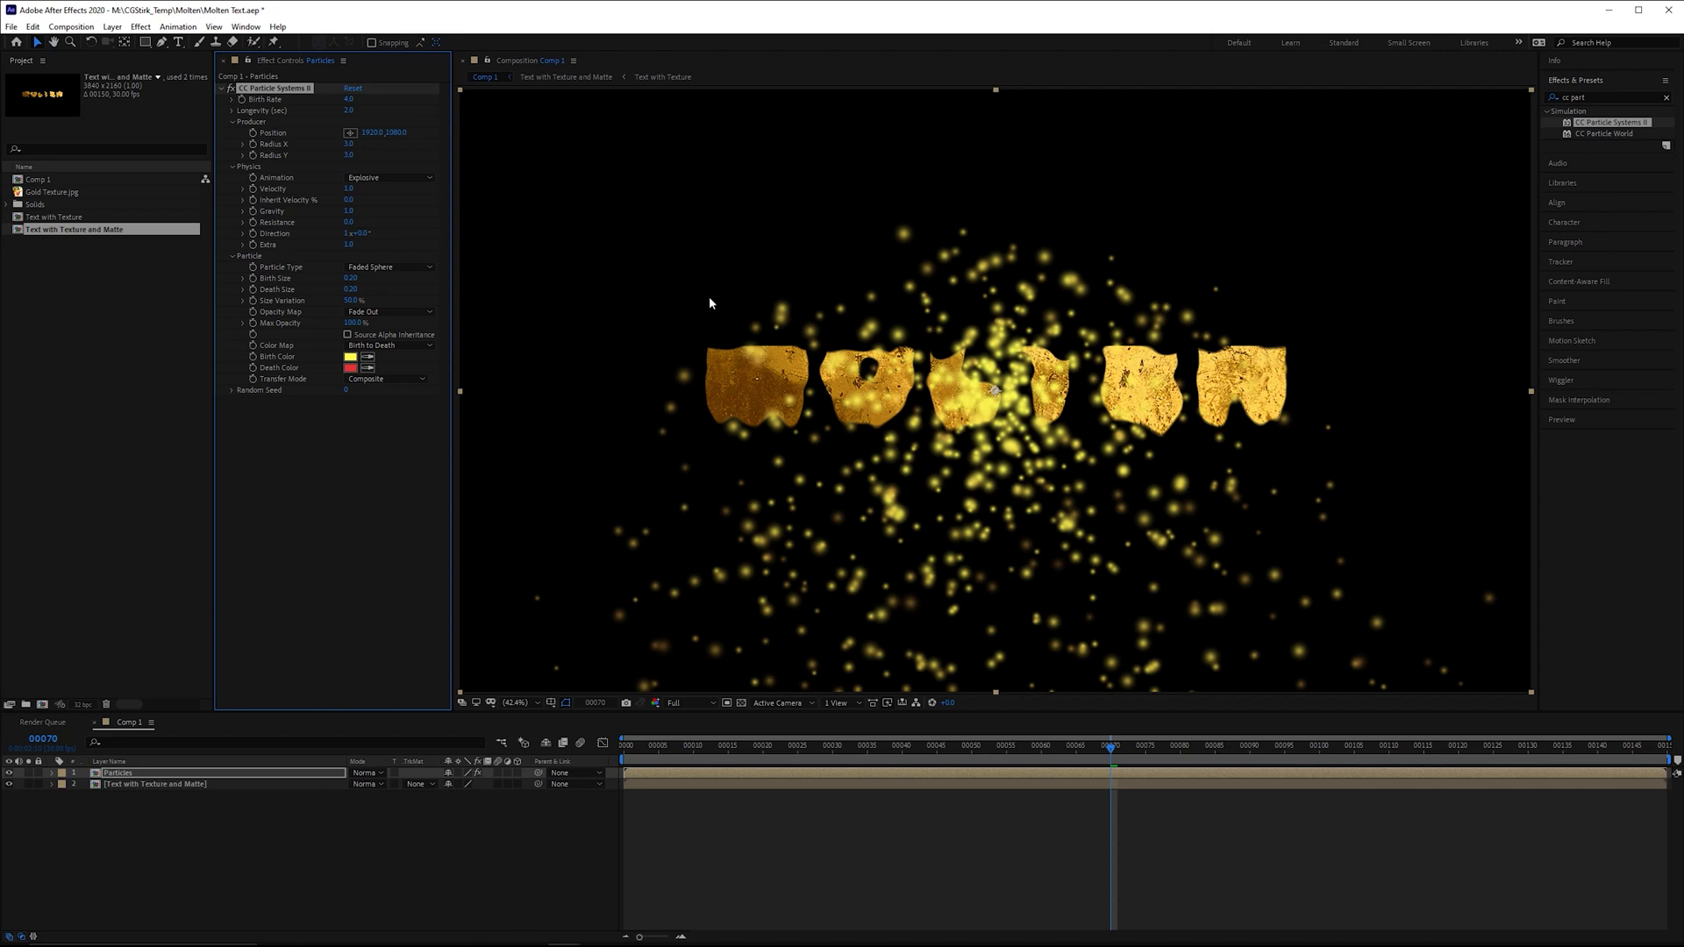
left_click(413, 312)
left_click(412, 326)
Set Animation to Direction with Velocity 0, then scrub to check the stream
left_click(377, 177)
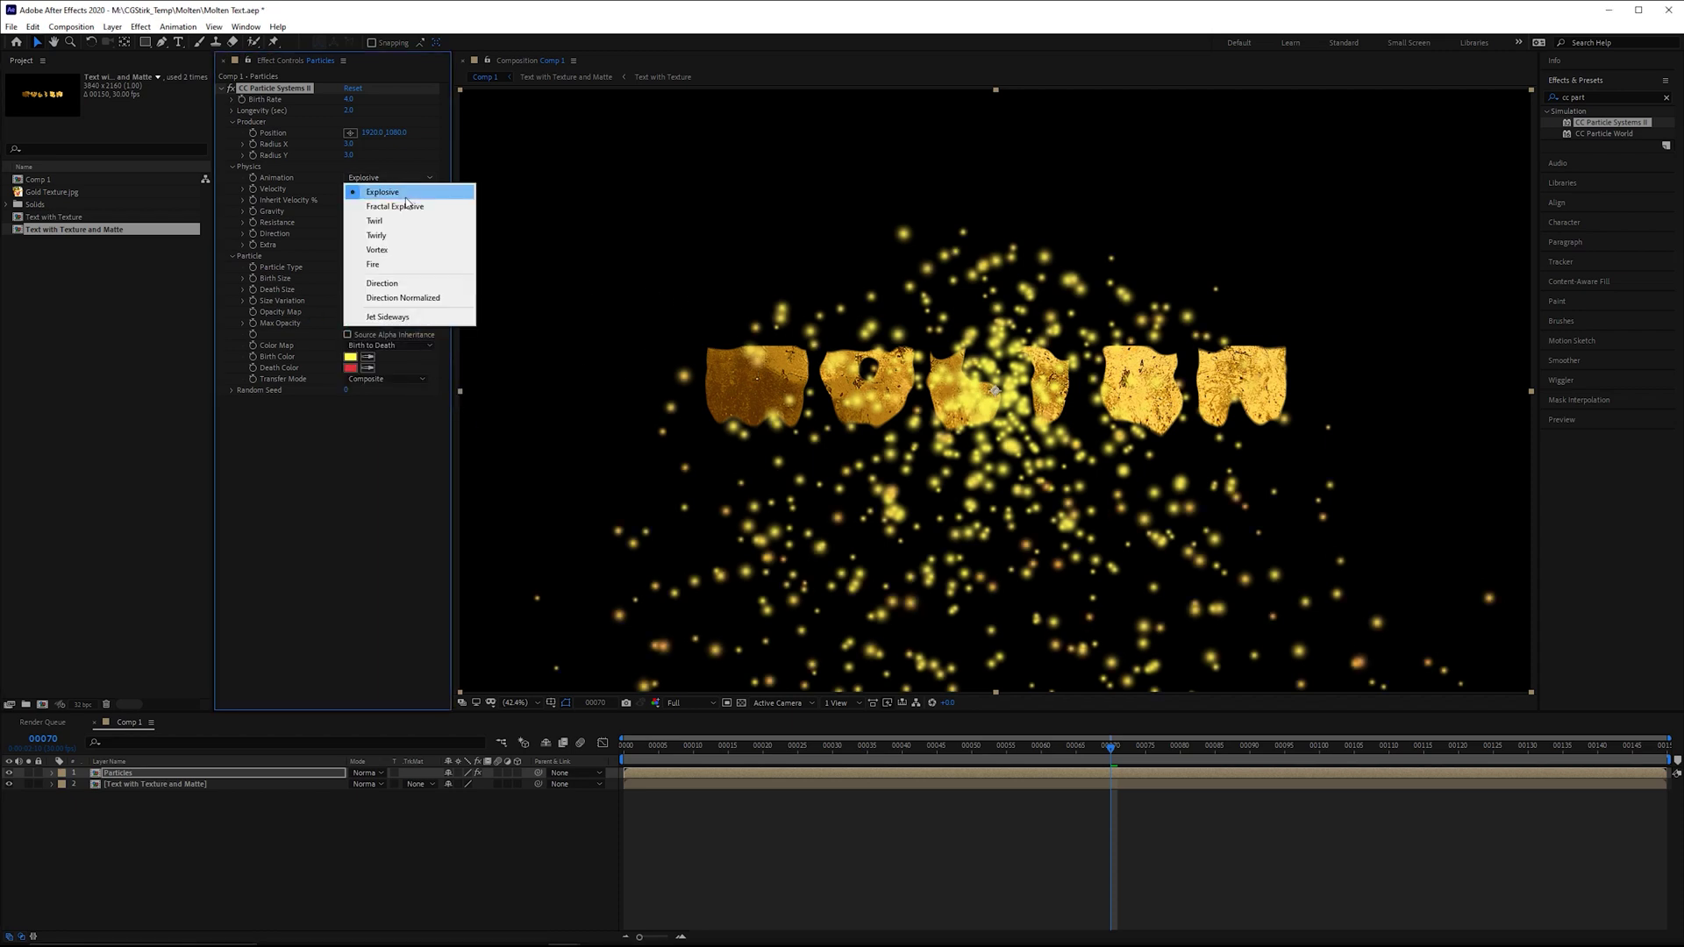
left_click(384, 284)
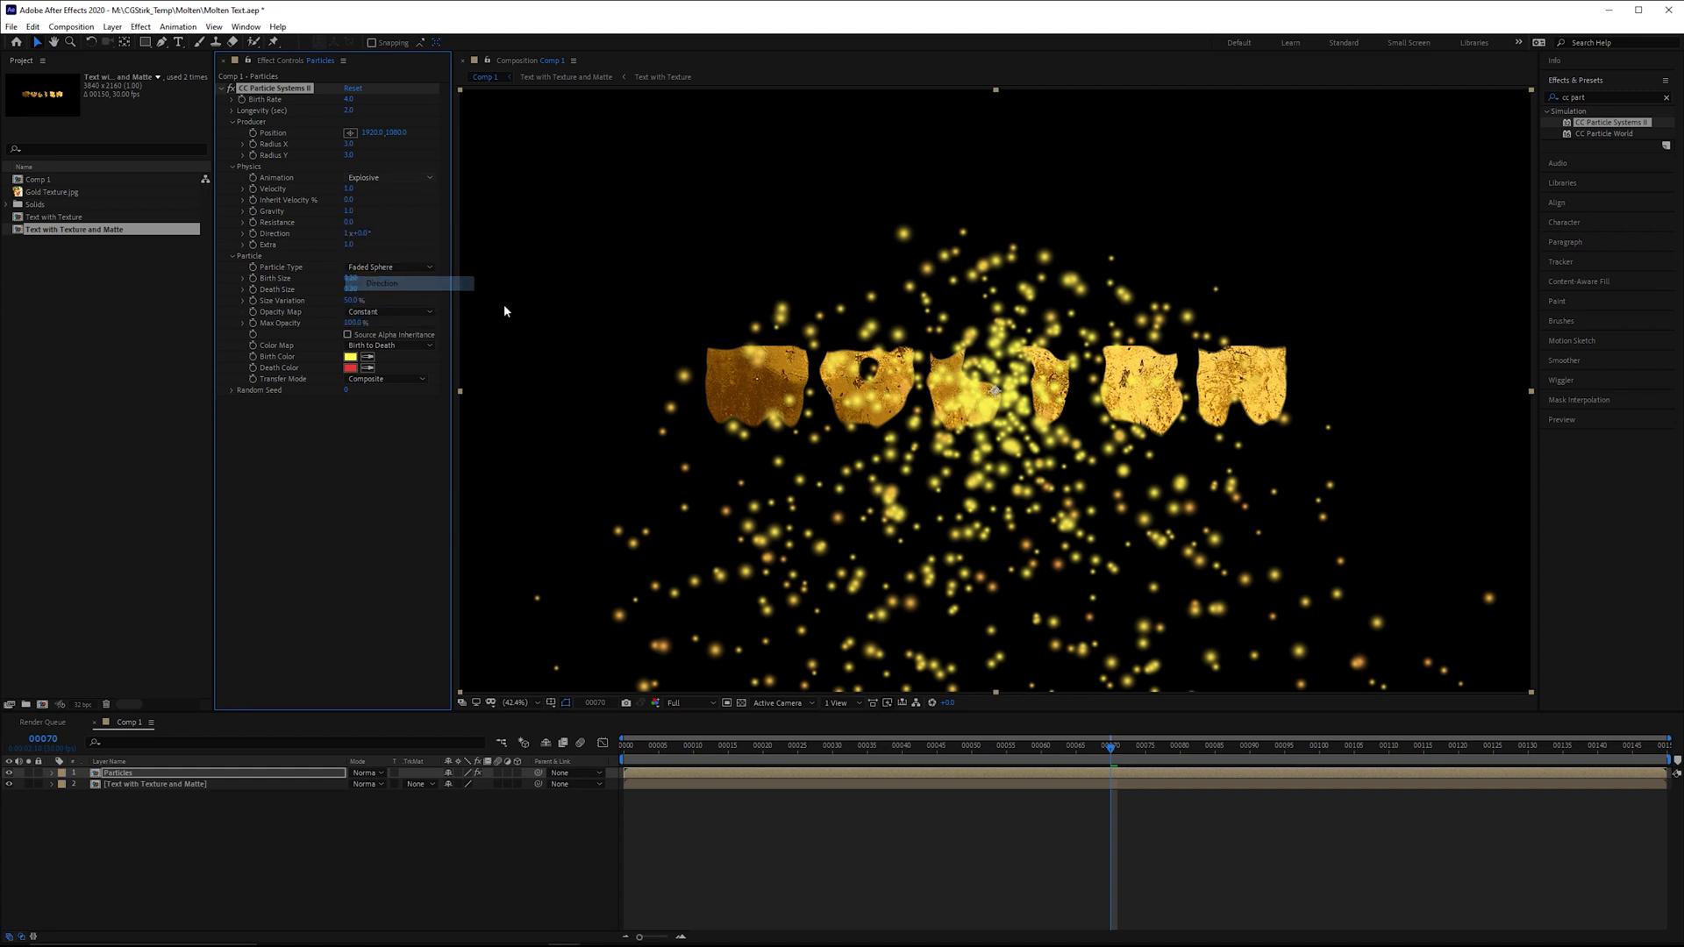
left_click(351, 188)
type("0")
key("Return")
left_click_drag(1068, 757, 1140, 754)
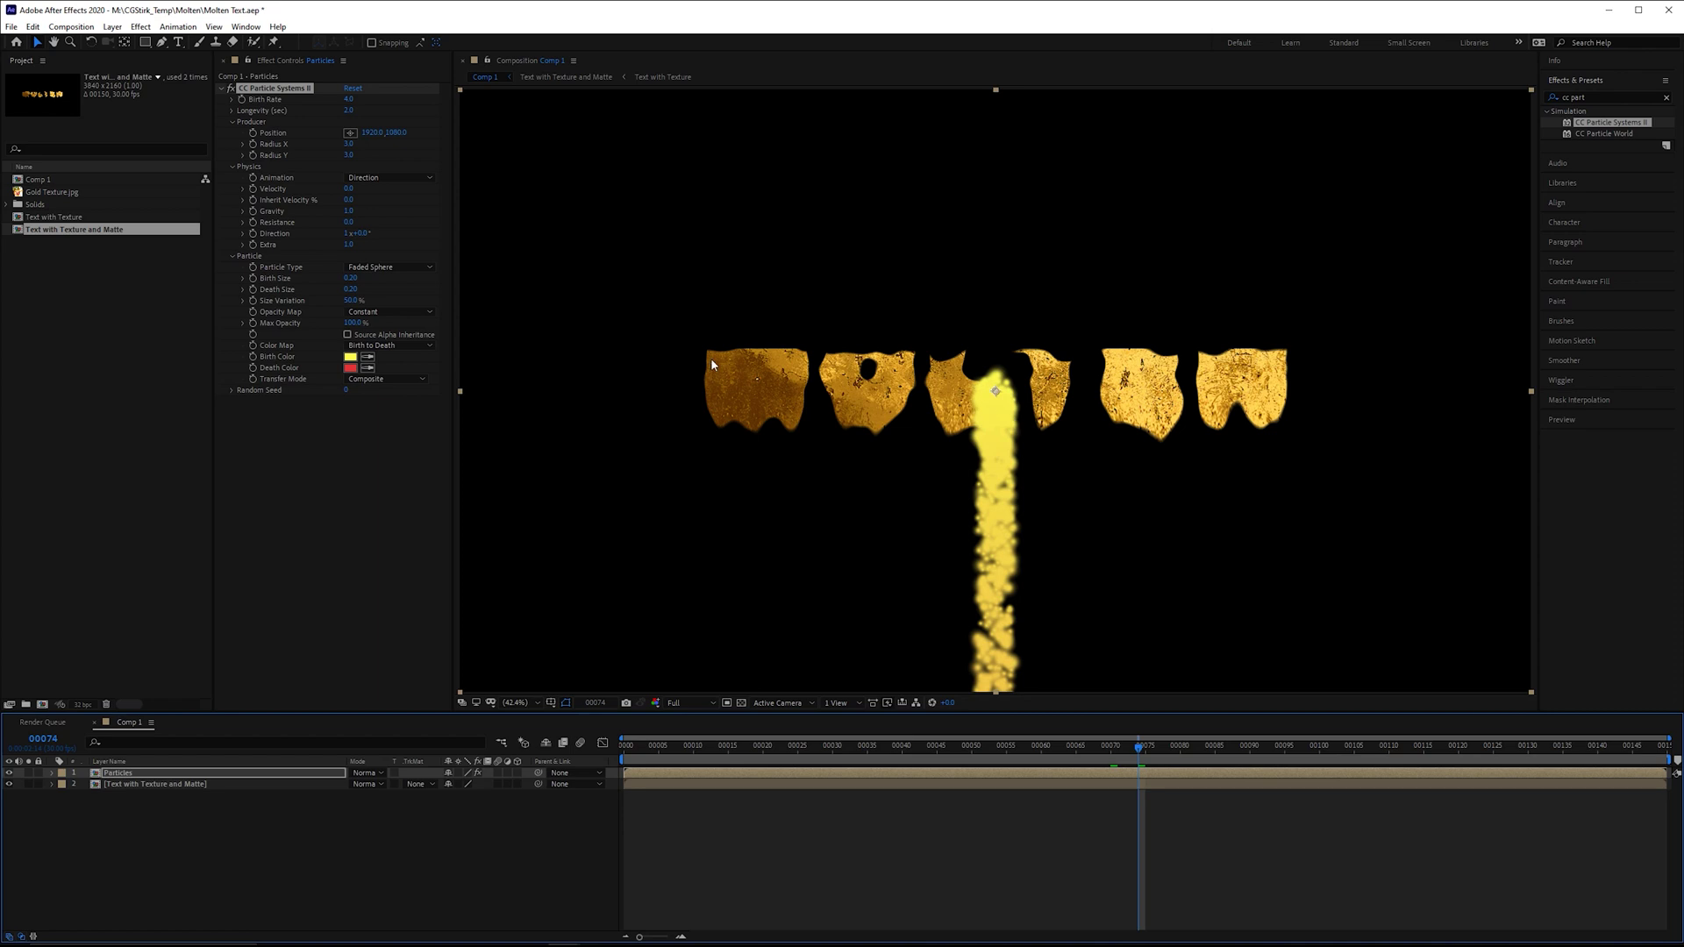
Set the producer Radius X and Radius Y to 50
left_click_drag(348, 145, 392, 145)
left_click(351, 145)
type("50")
key("Return")
mouse_move(348, 156)
left_mouse_down()
mouse_move(302, 162)
mouse_move(328, 161)
left_mouse_up()
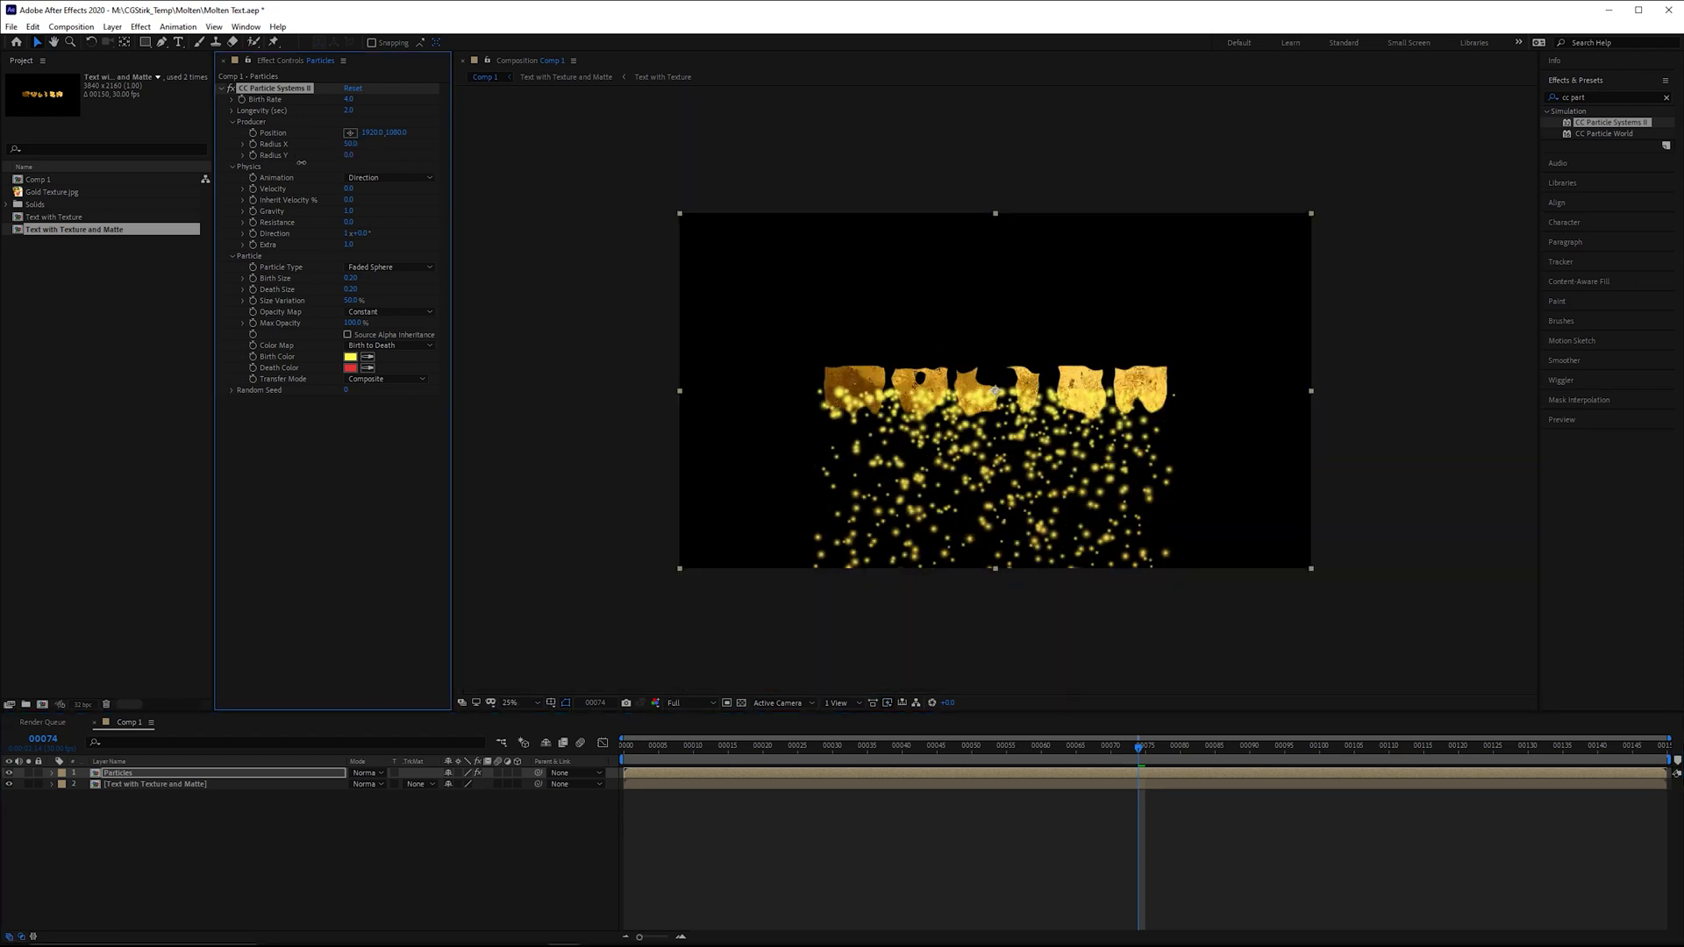
left_click(346, 155)
type("50")
key("Return")
Preview the widened particles at 50% zoom, scrubbing back and recentring the text
key("period")
key("comma")
key("period")
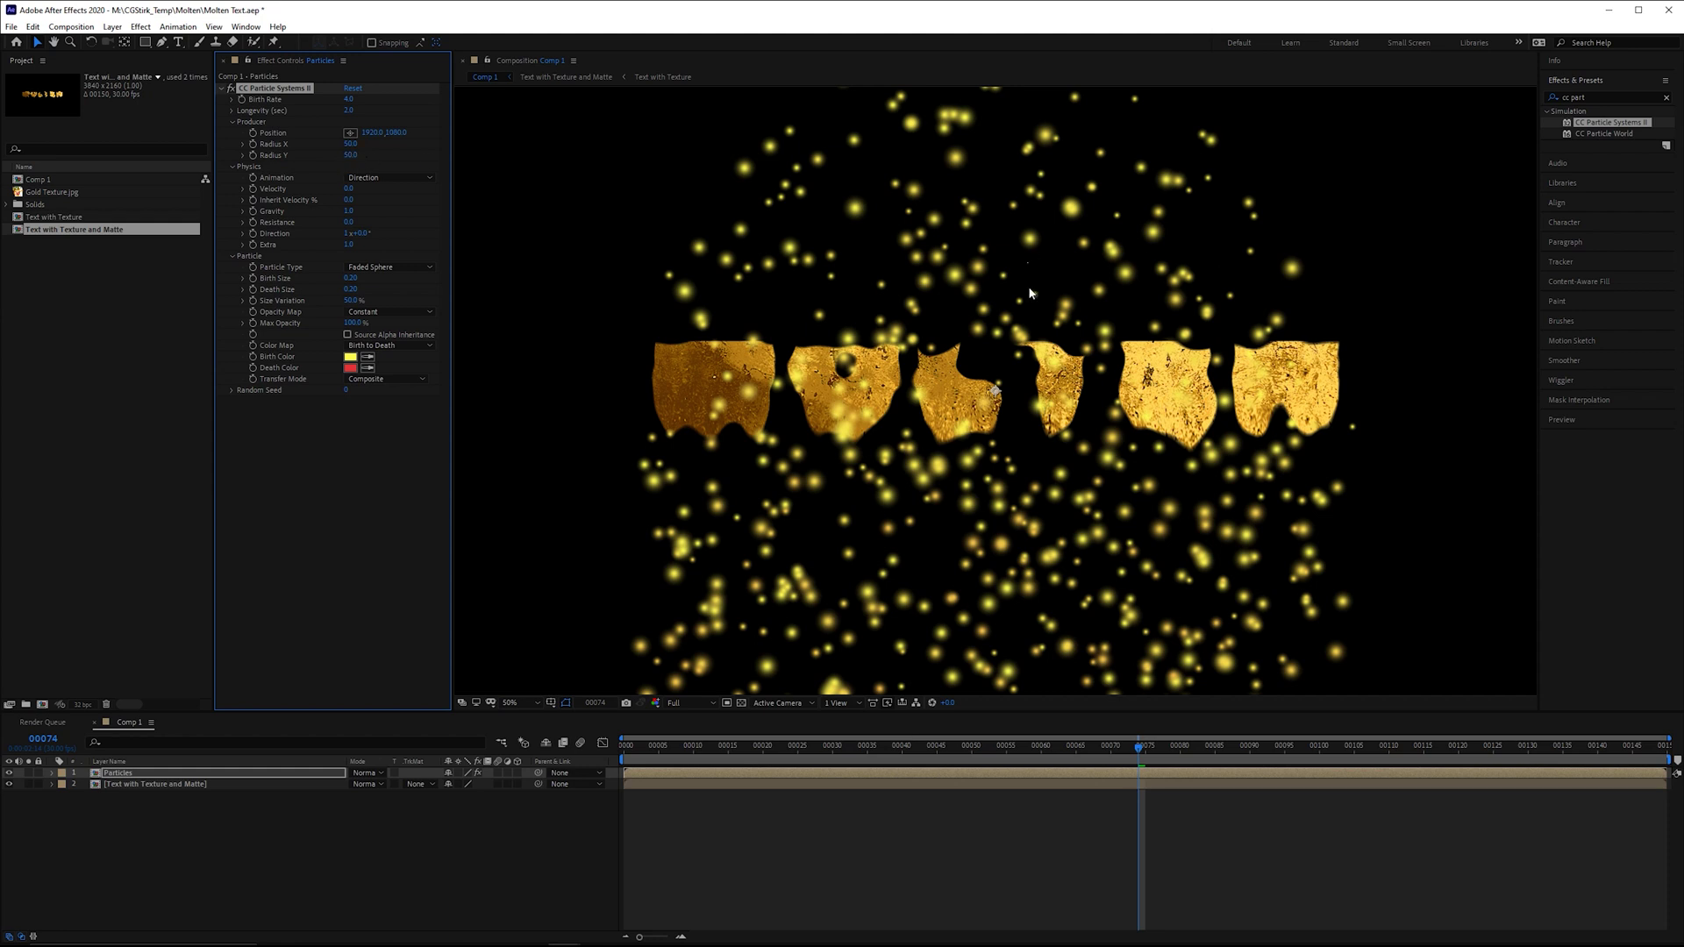
scroll(1044, 456, "down", 3)
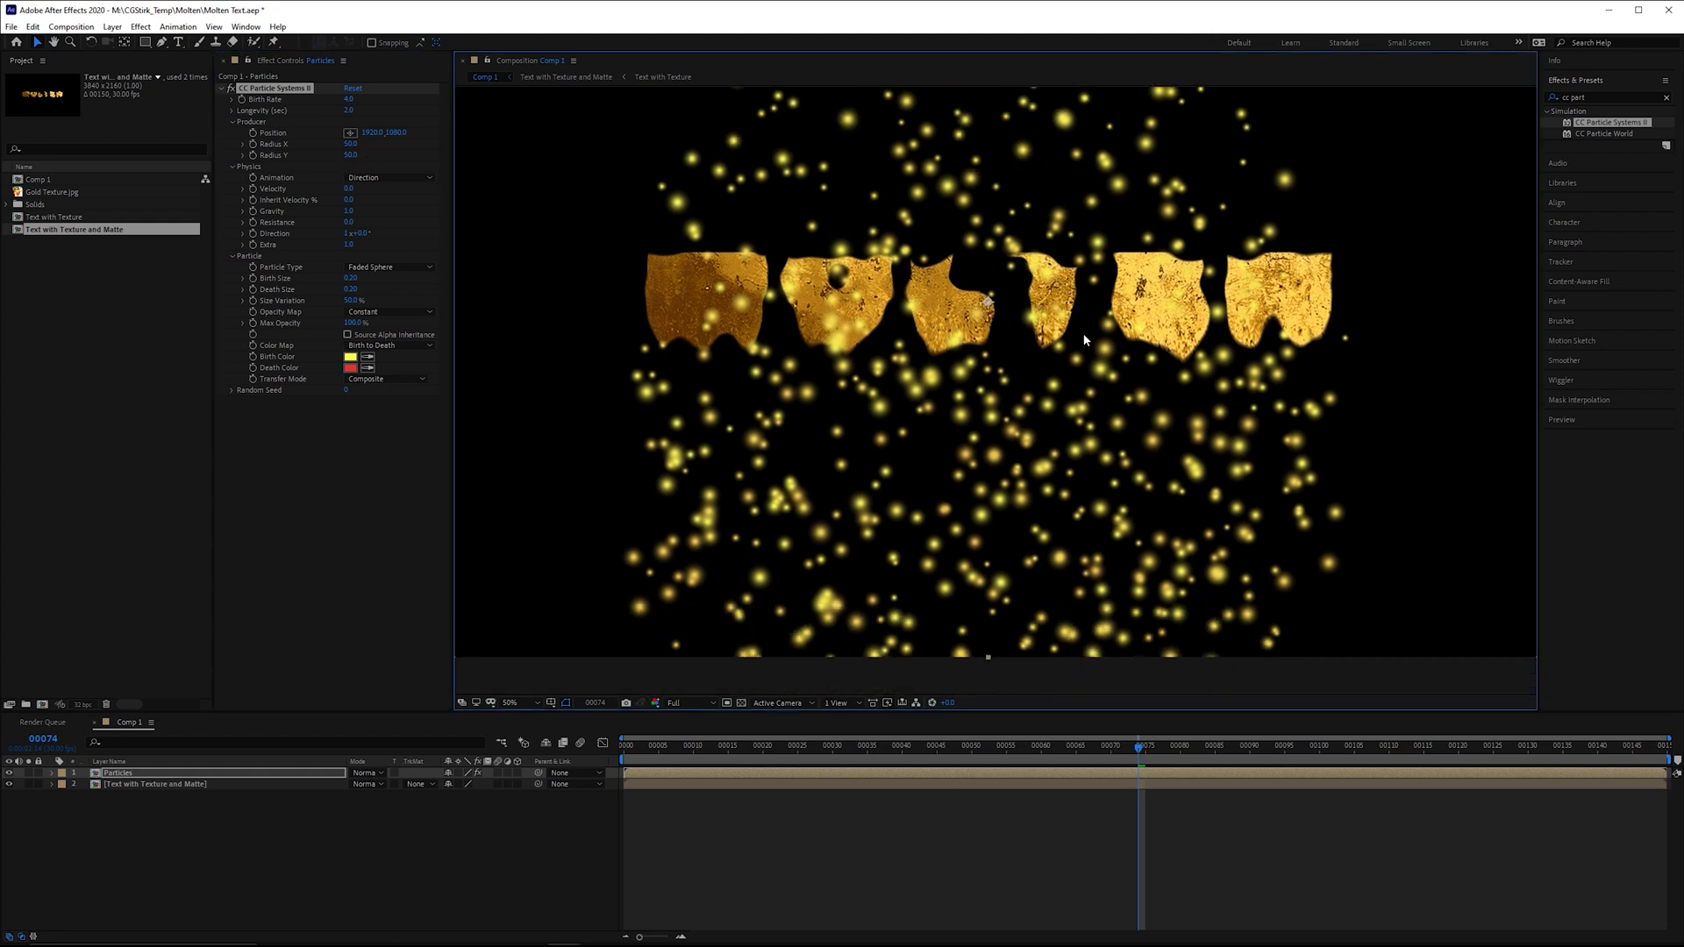
key("space")
key("space")
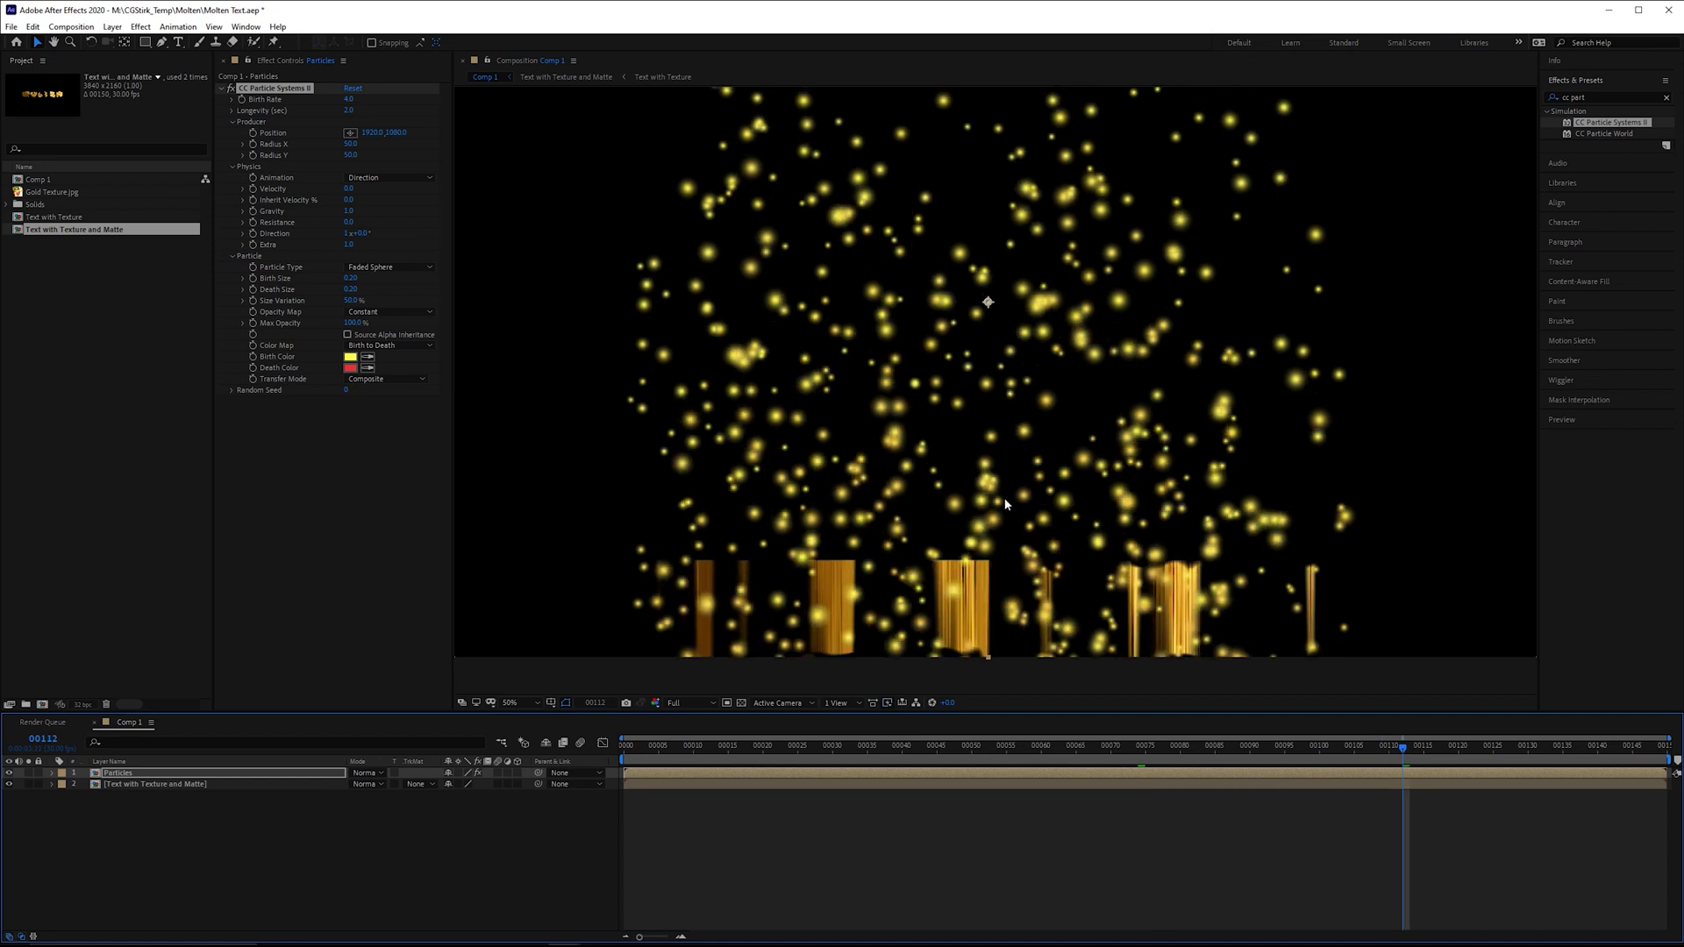
left_click_drag(1250, 751, 1056, 748)
scroll(1198, 354, "down", 2)
key("period")
left_click_drag(1055, 200, 1045, 288)
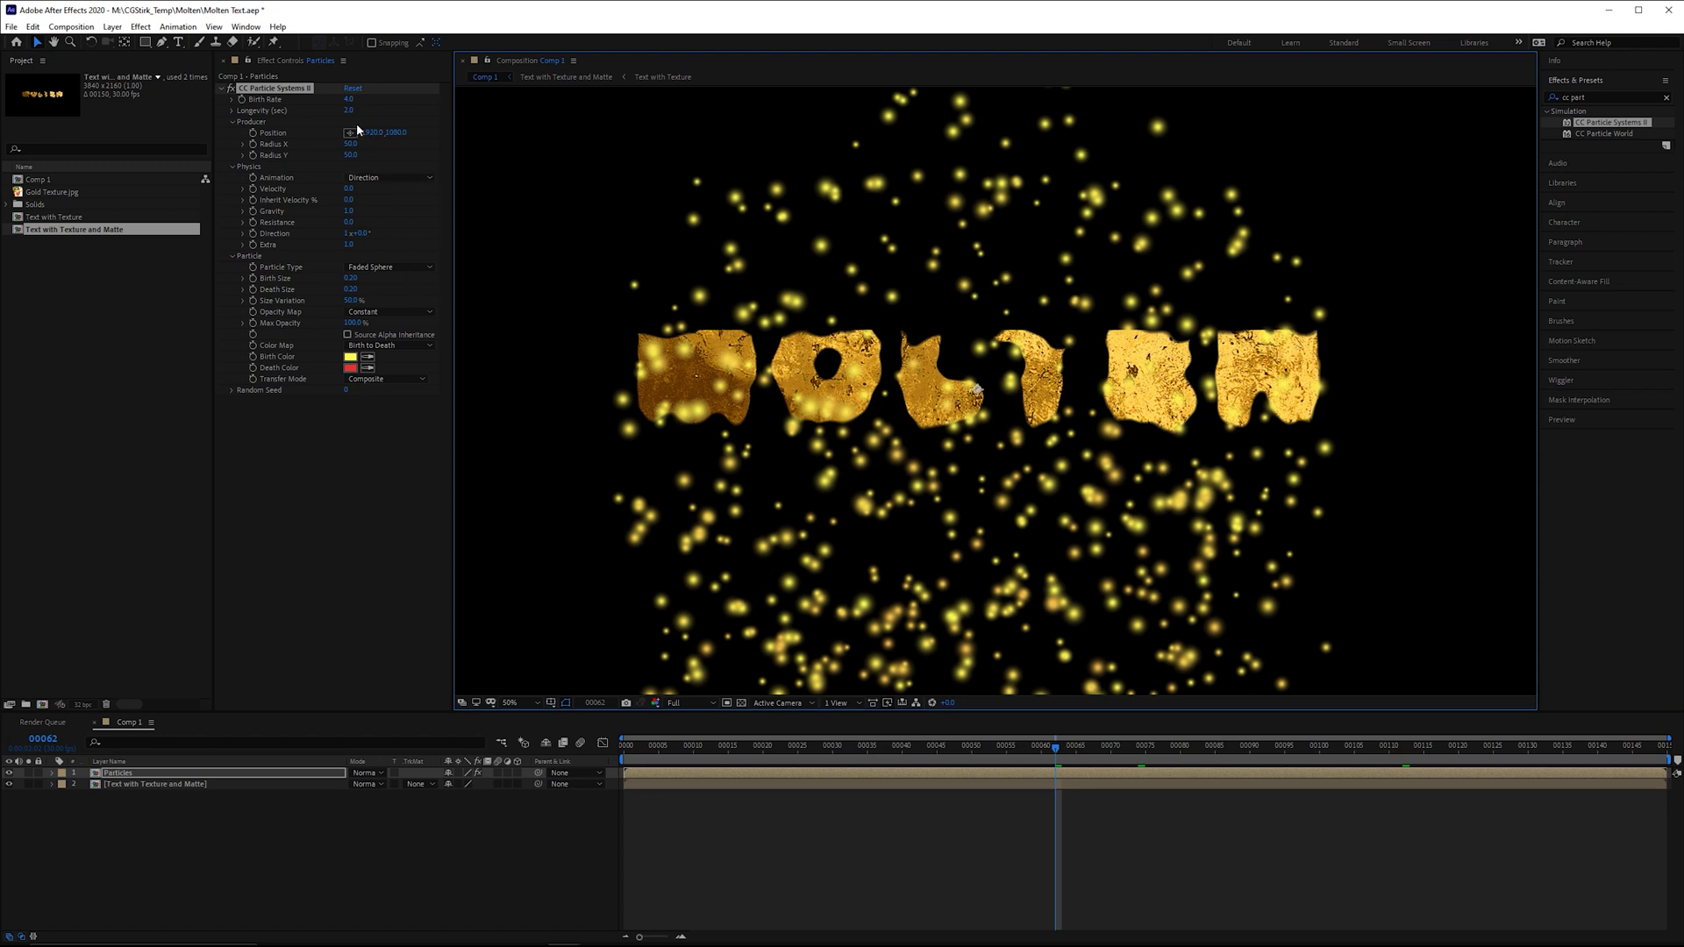
Enable Source Alpha Inheritance and compare frames with the transparency grid toggled
left_click(348, 334)
left_click_drag(1055, 747, 904, 752)
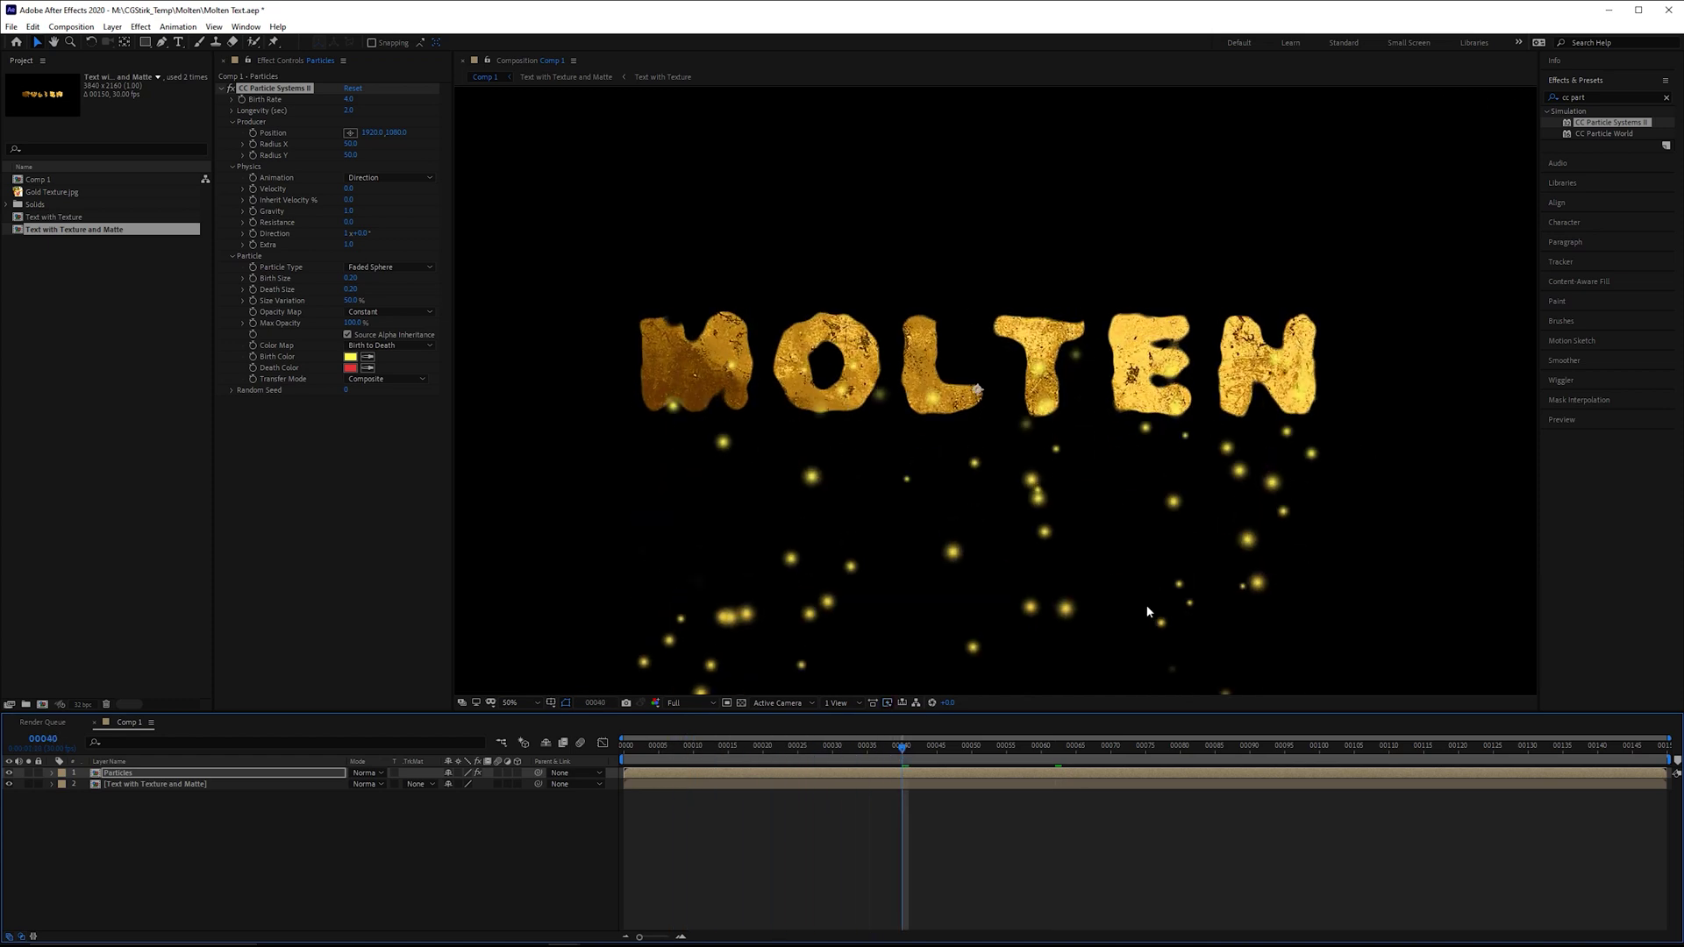
left_click(742, 702)
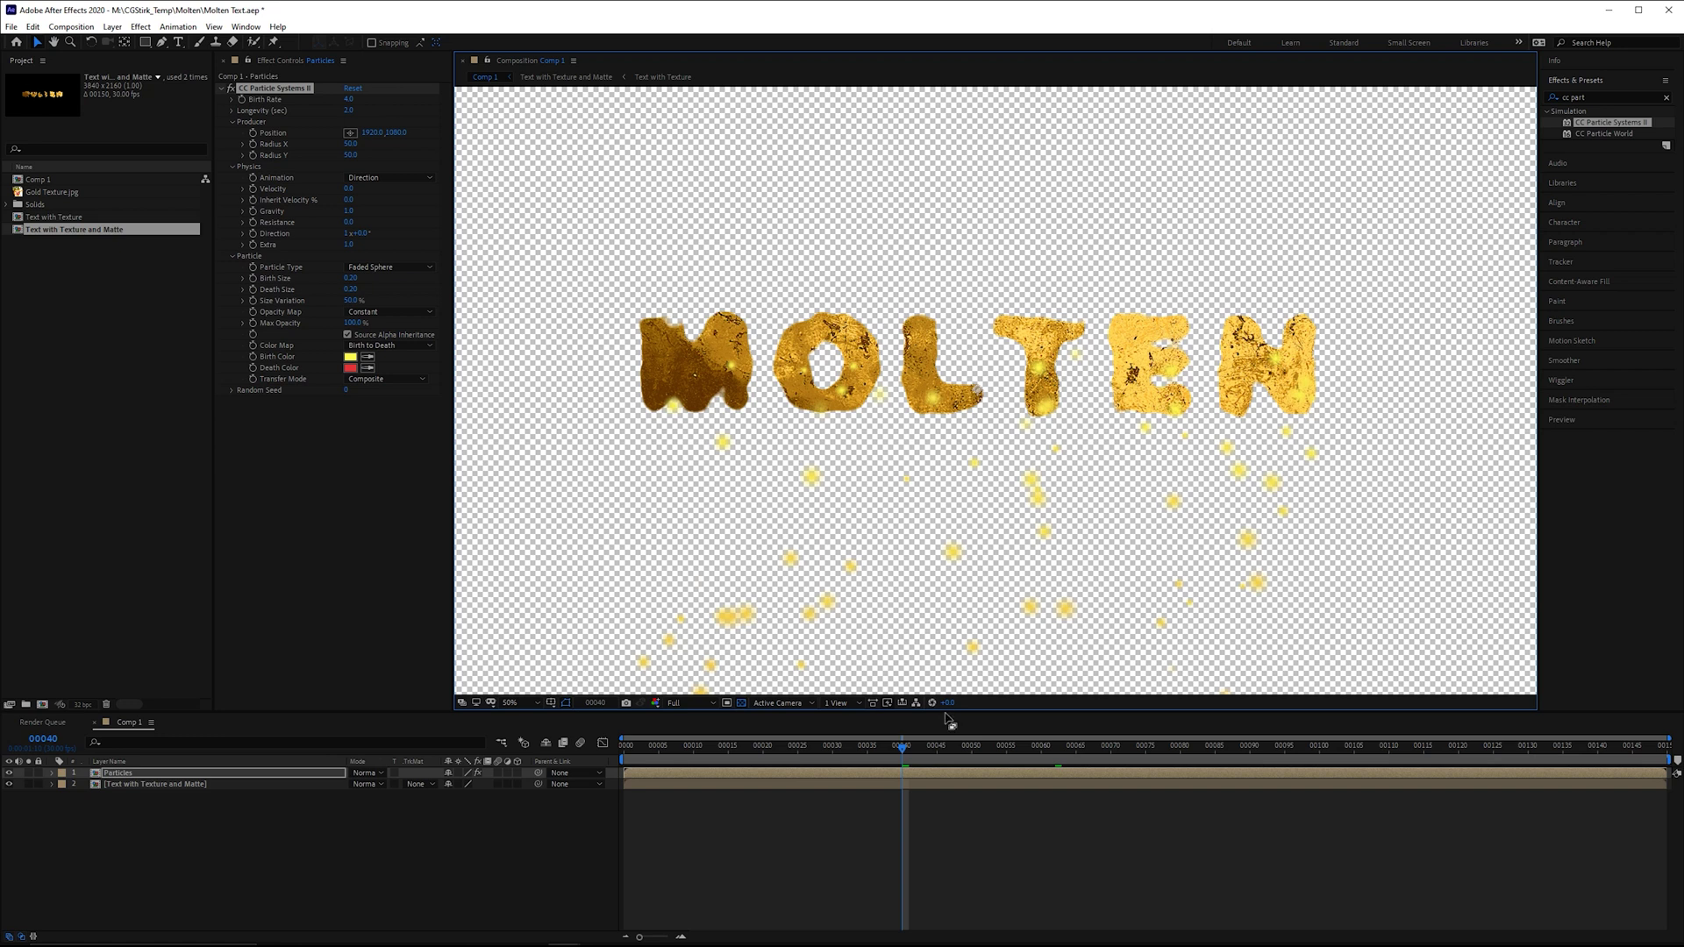
left_click(1017, 752)
left_click_drag(1019, 754, 647, 718)
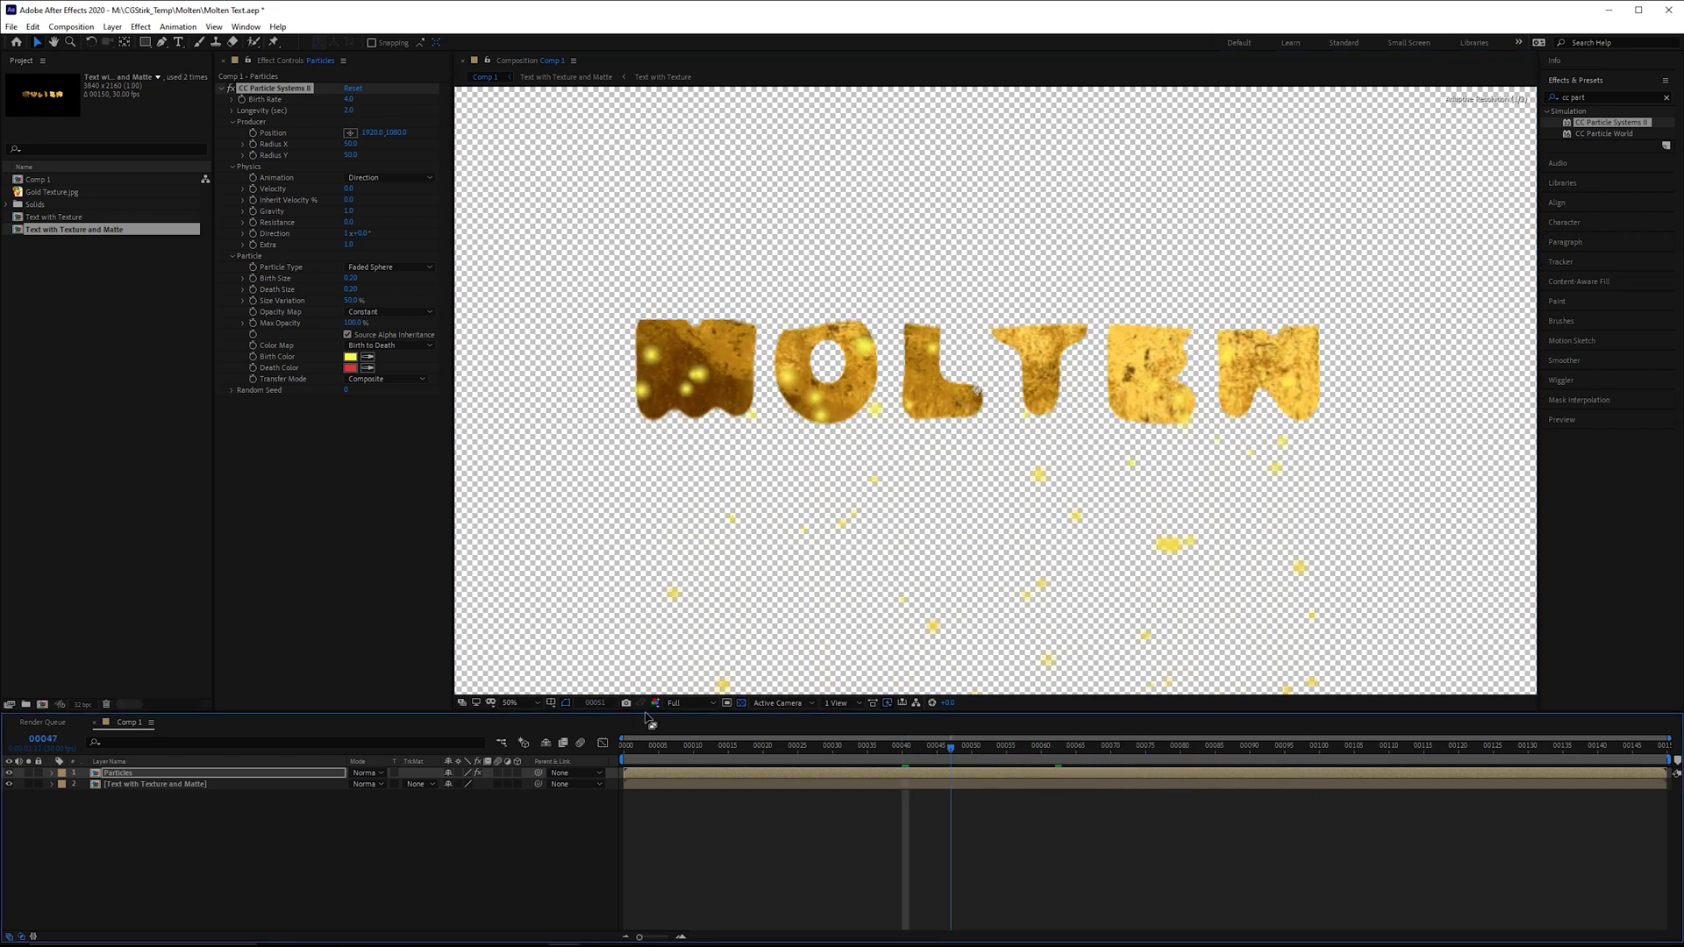
left_click(741, 703)
left_click_drag(849, 750, 832, 750)
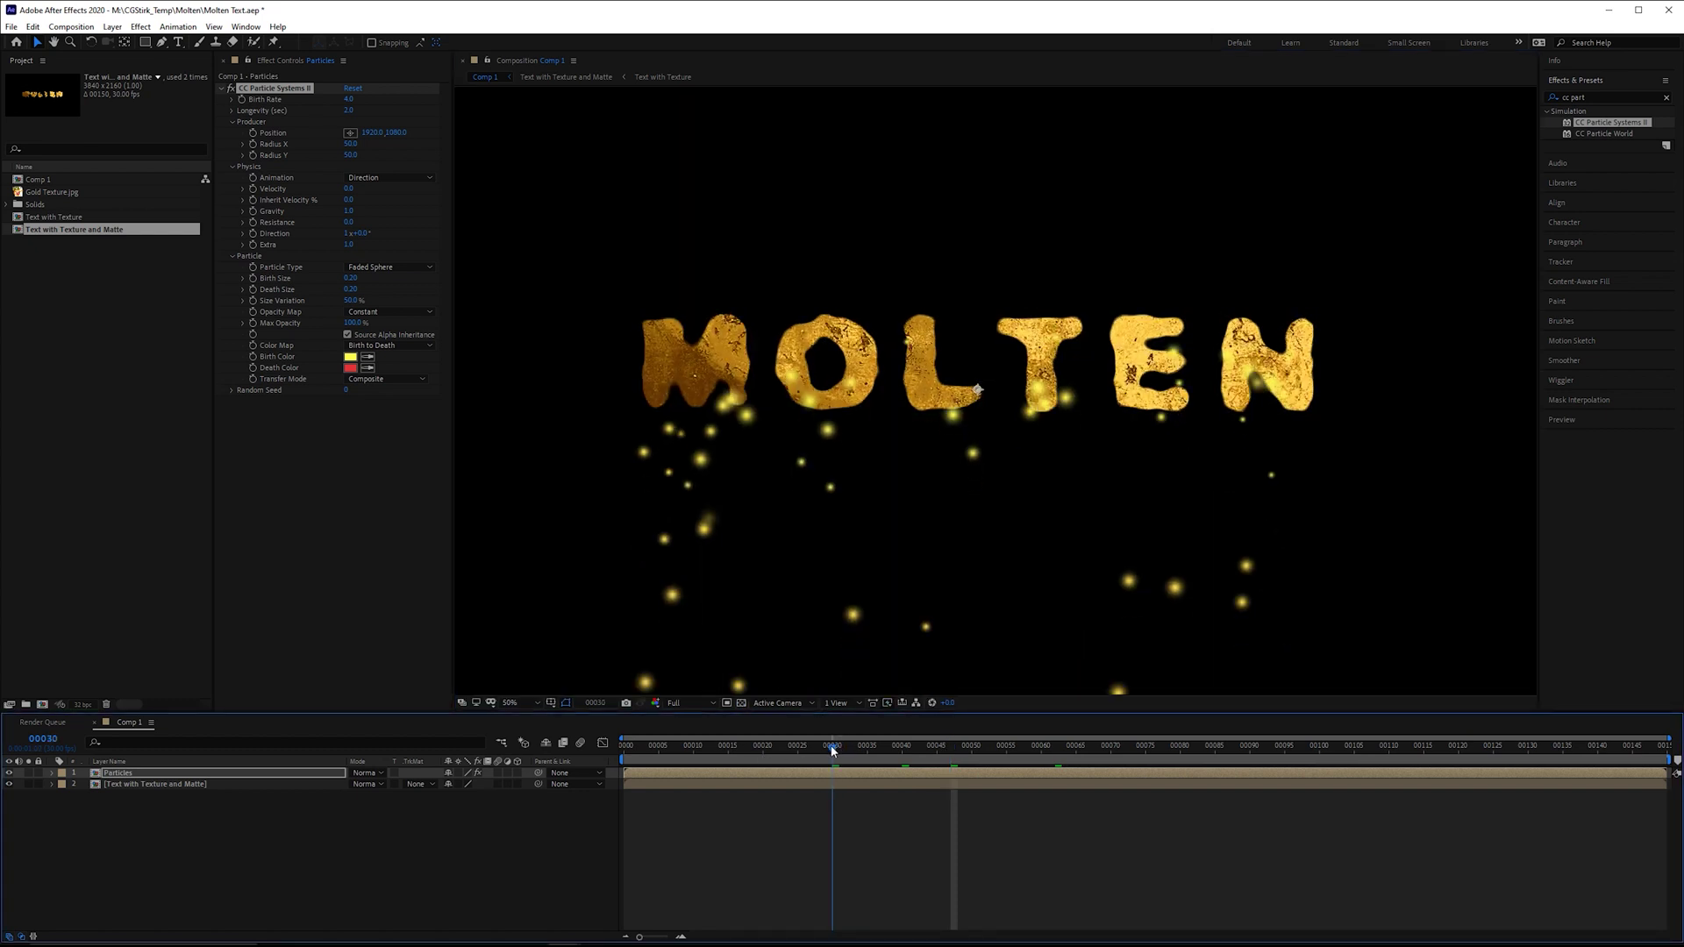
Keyframe Birth Rate from 0 at frame 30 to 500 at frame 60
left_click(348, 100)
type("0")
key("Return")
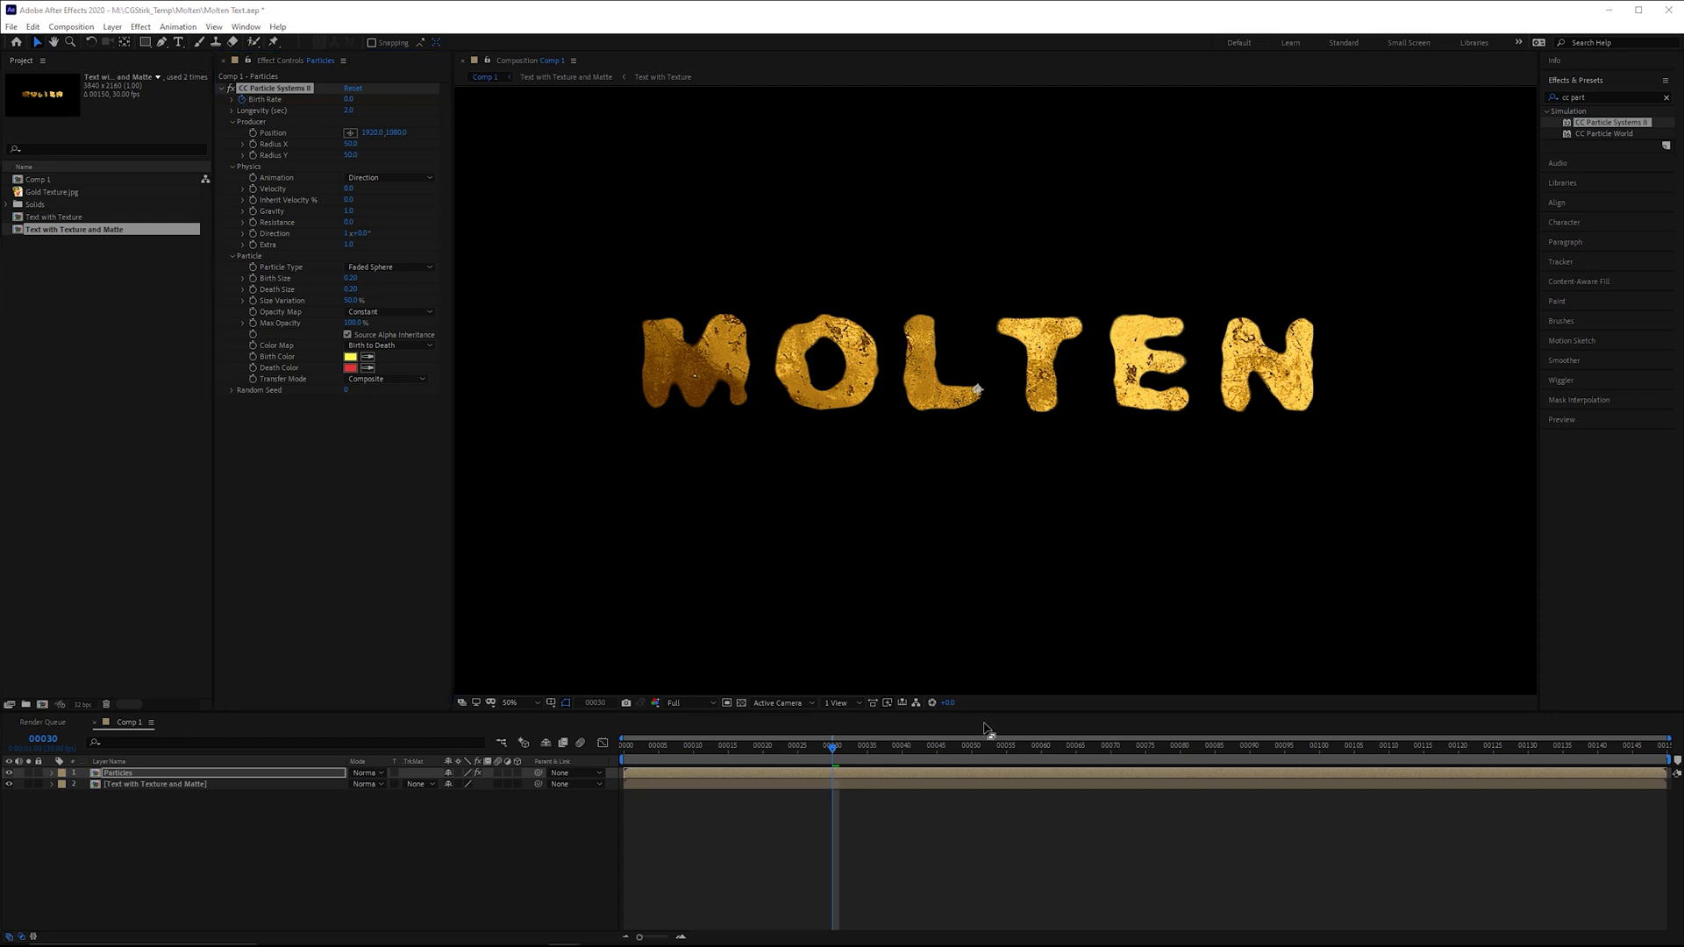
left_click(1041, 747)
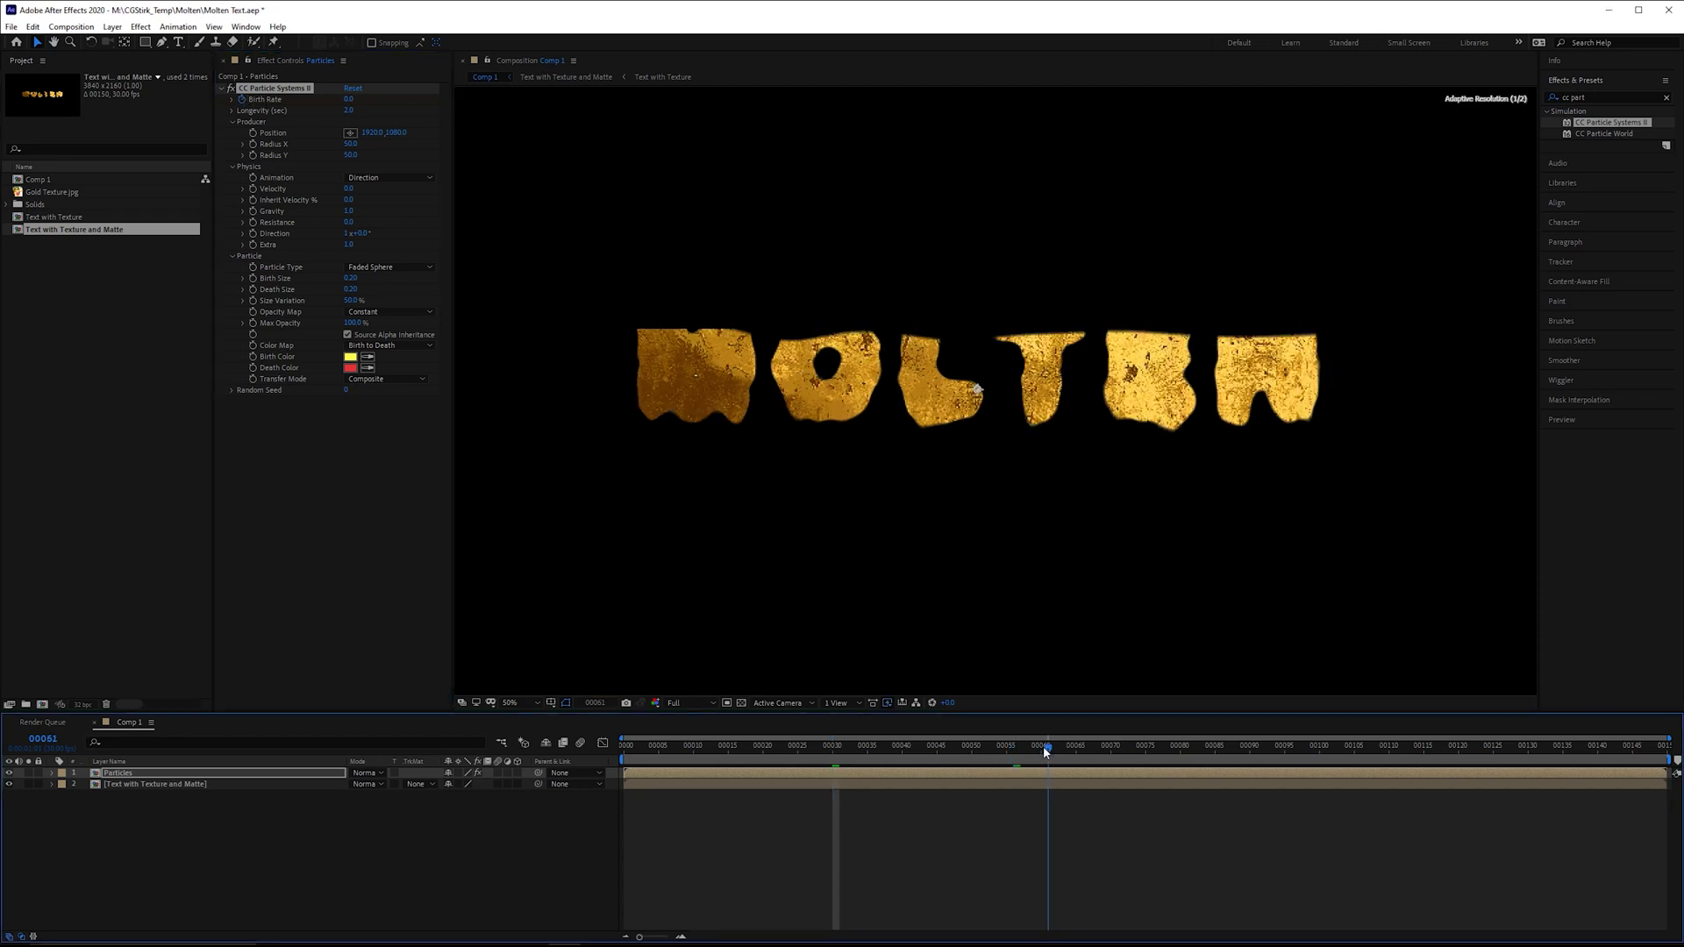
left_click(349, 100)
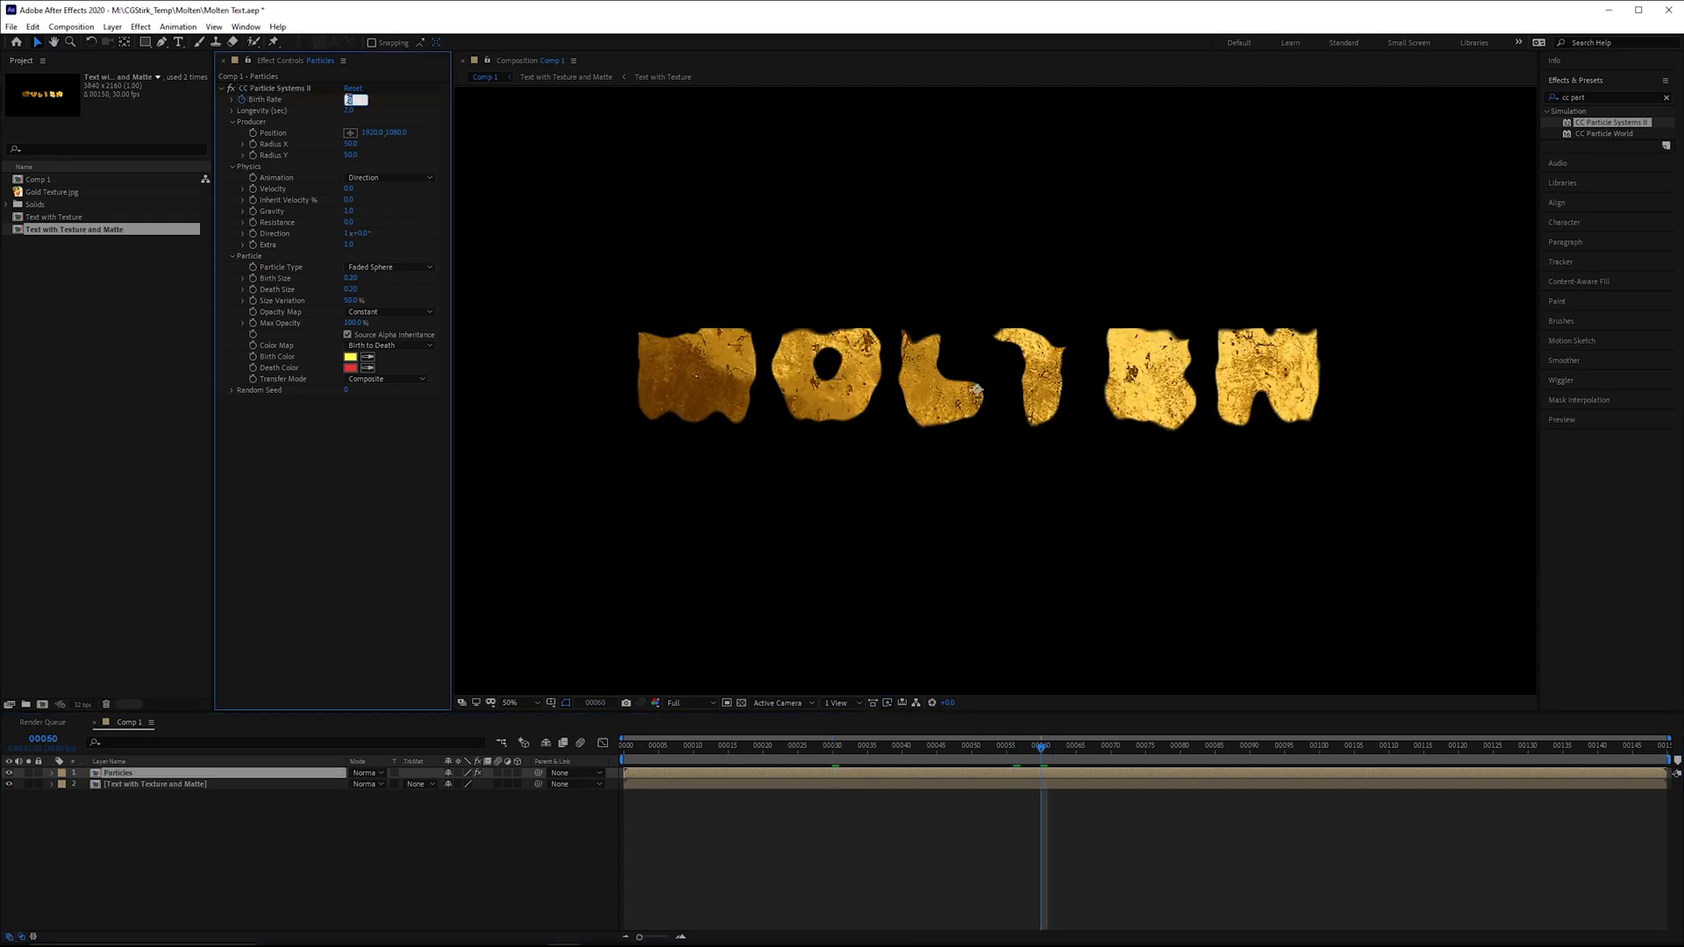
type("500")
key("Return")
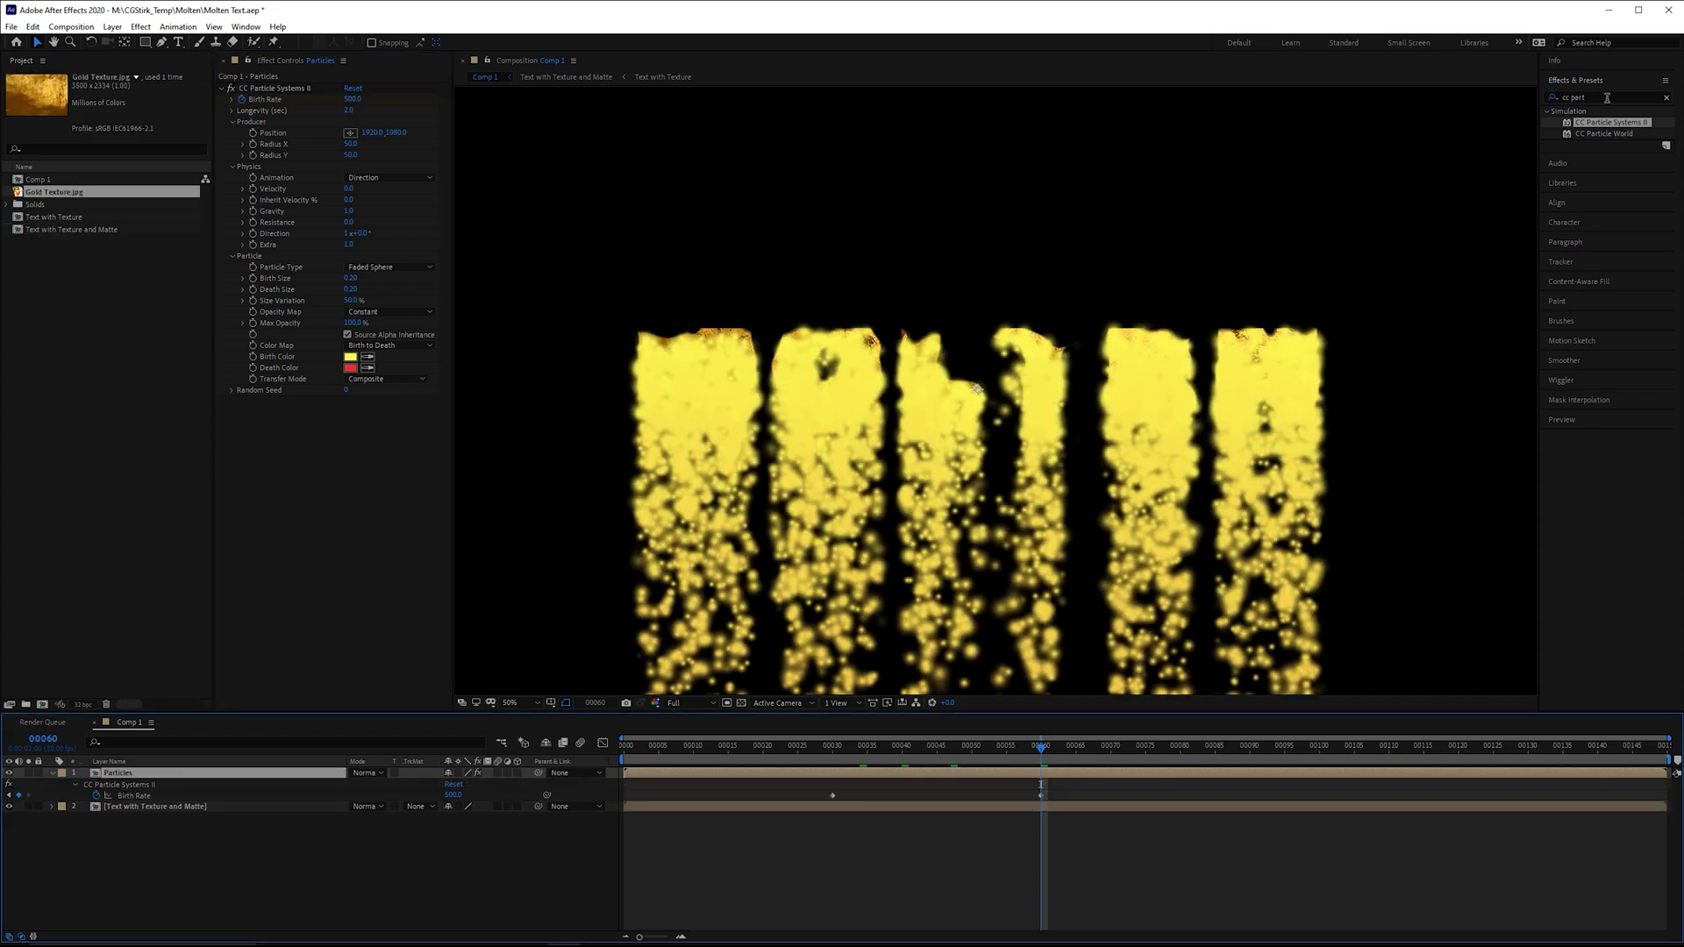
left_click(1605, 97)
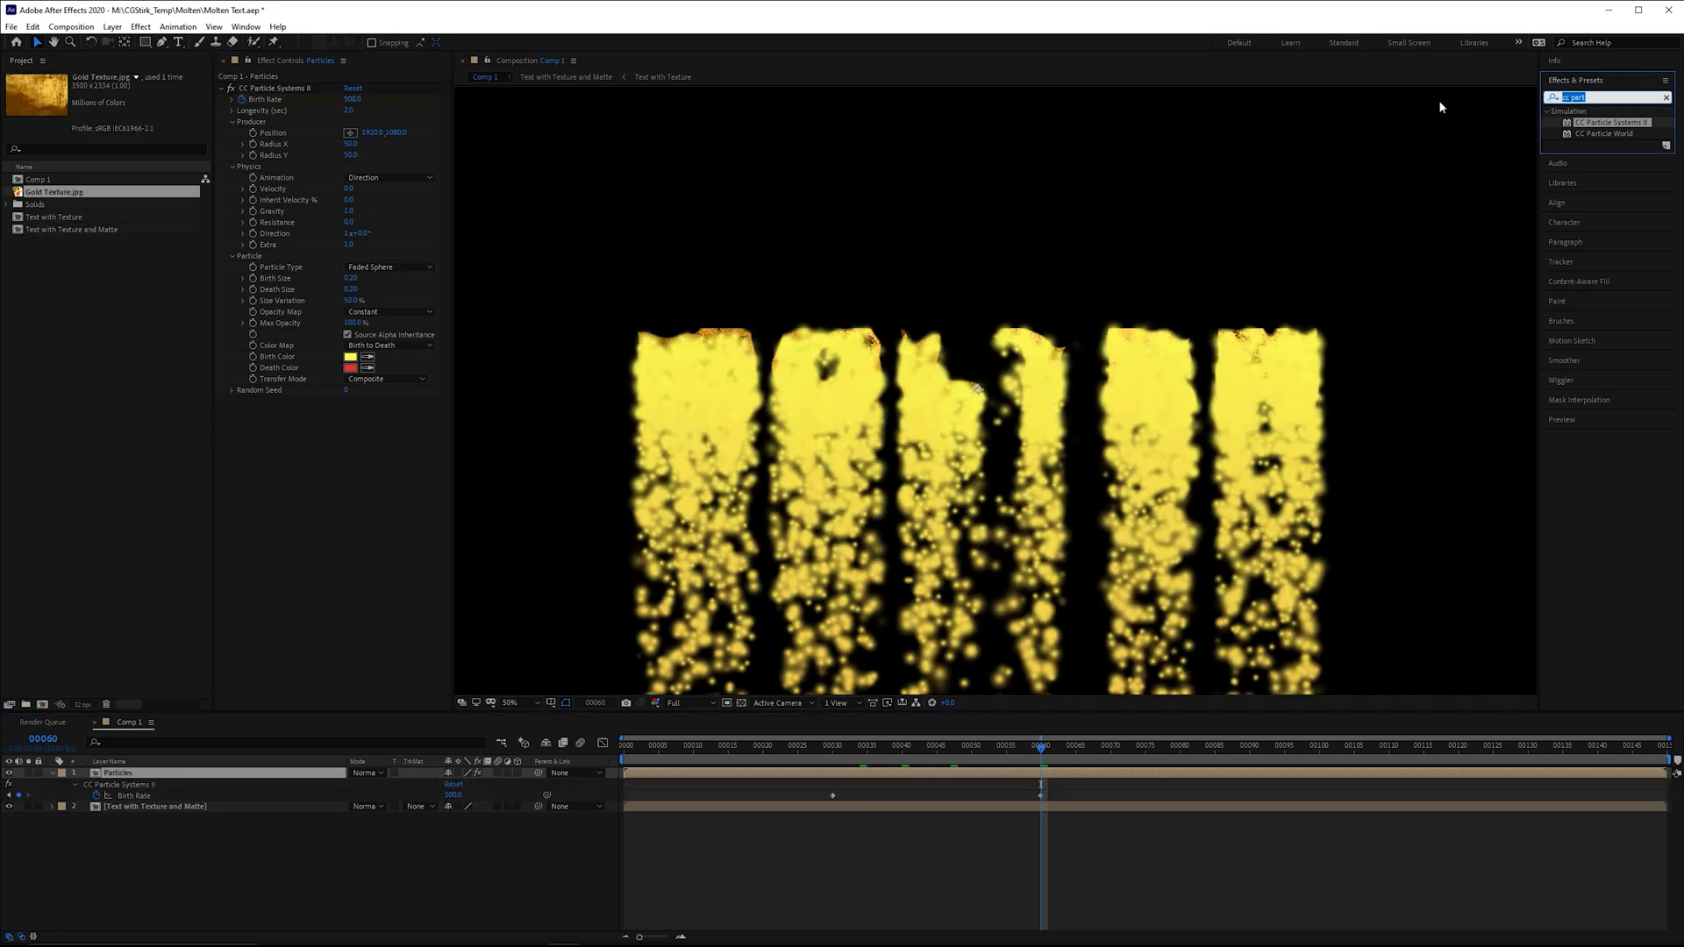
left_click_drag(921, 468, 948, 435)
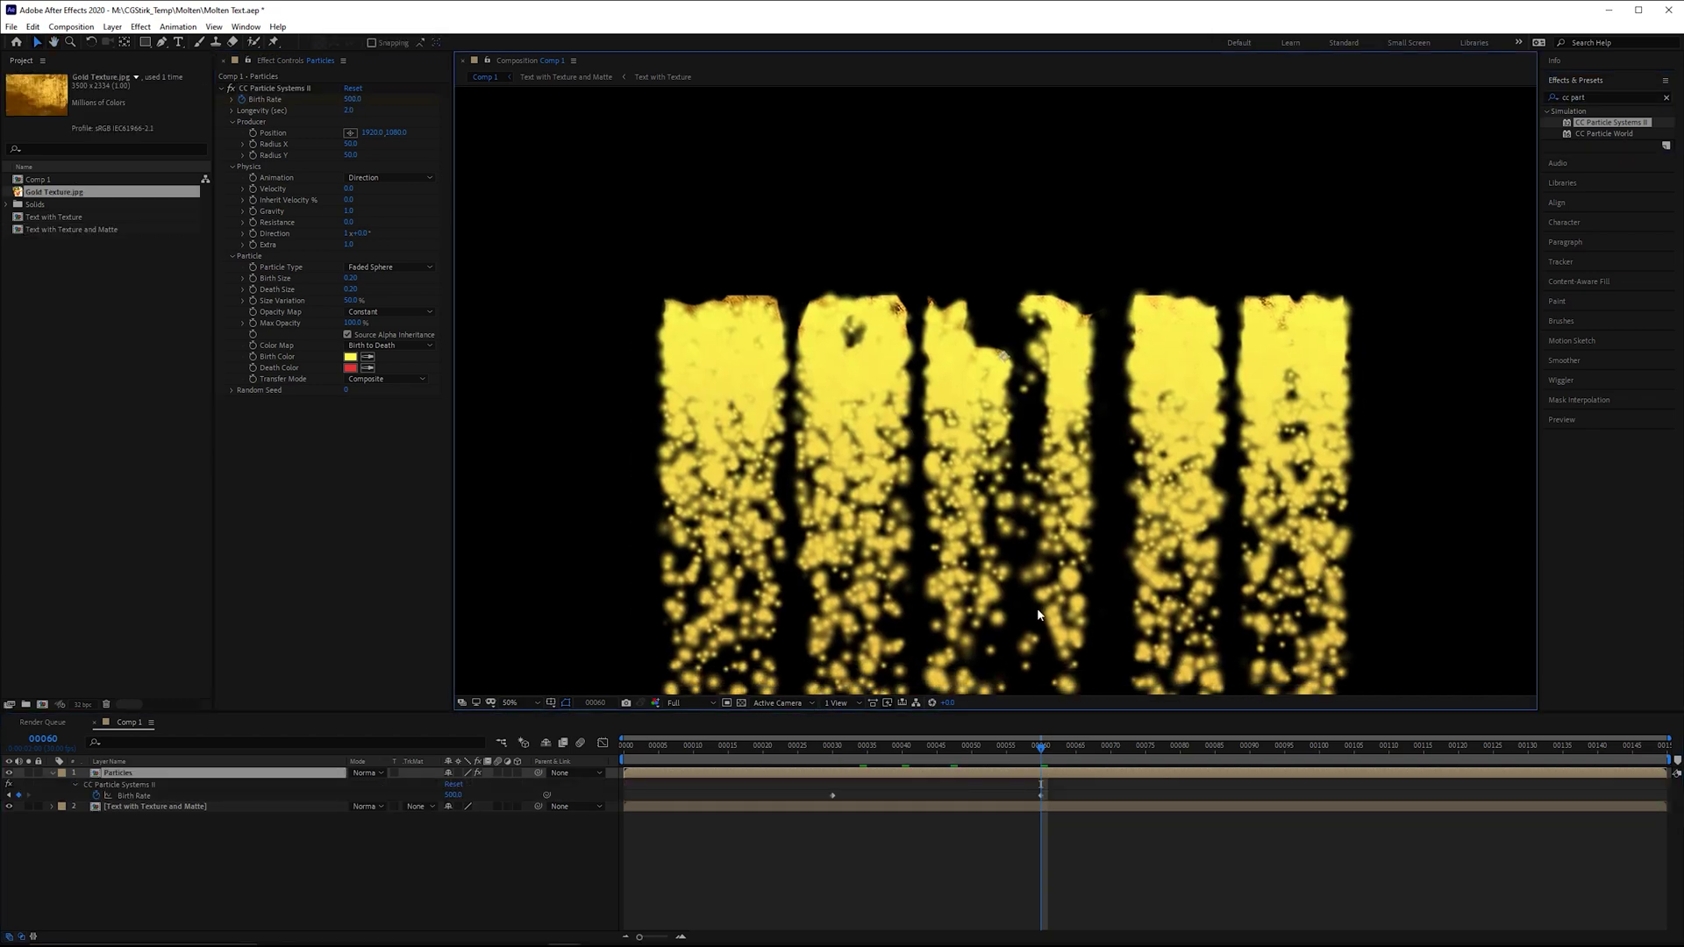
Apply Roughen Edges to Particles with Border 25
left_click_drag(1653, 99, 1438, 112)
type("roug")
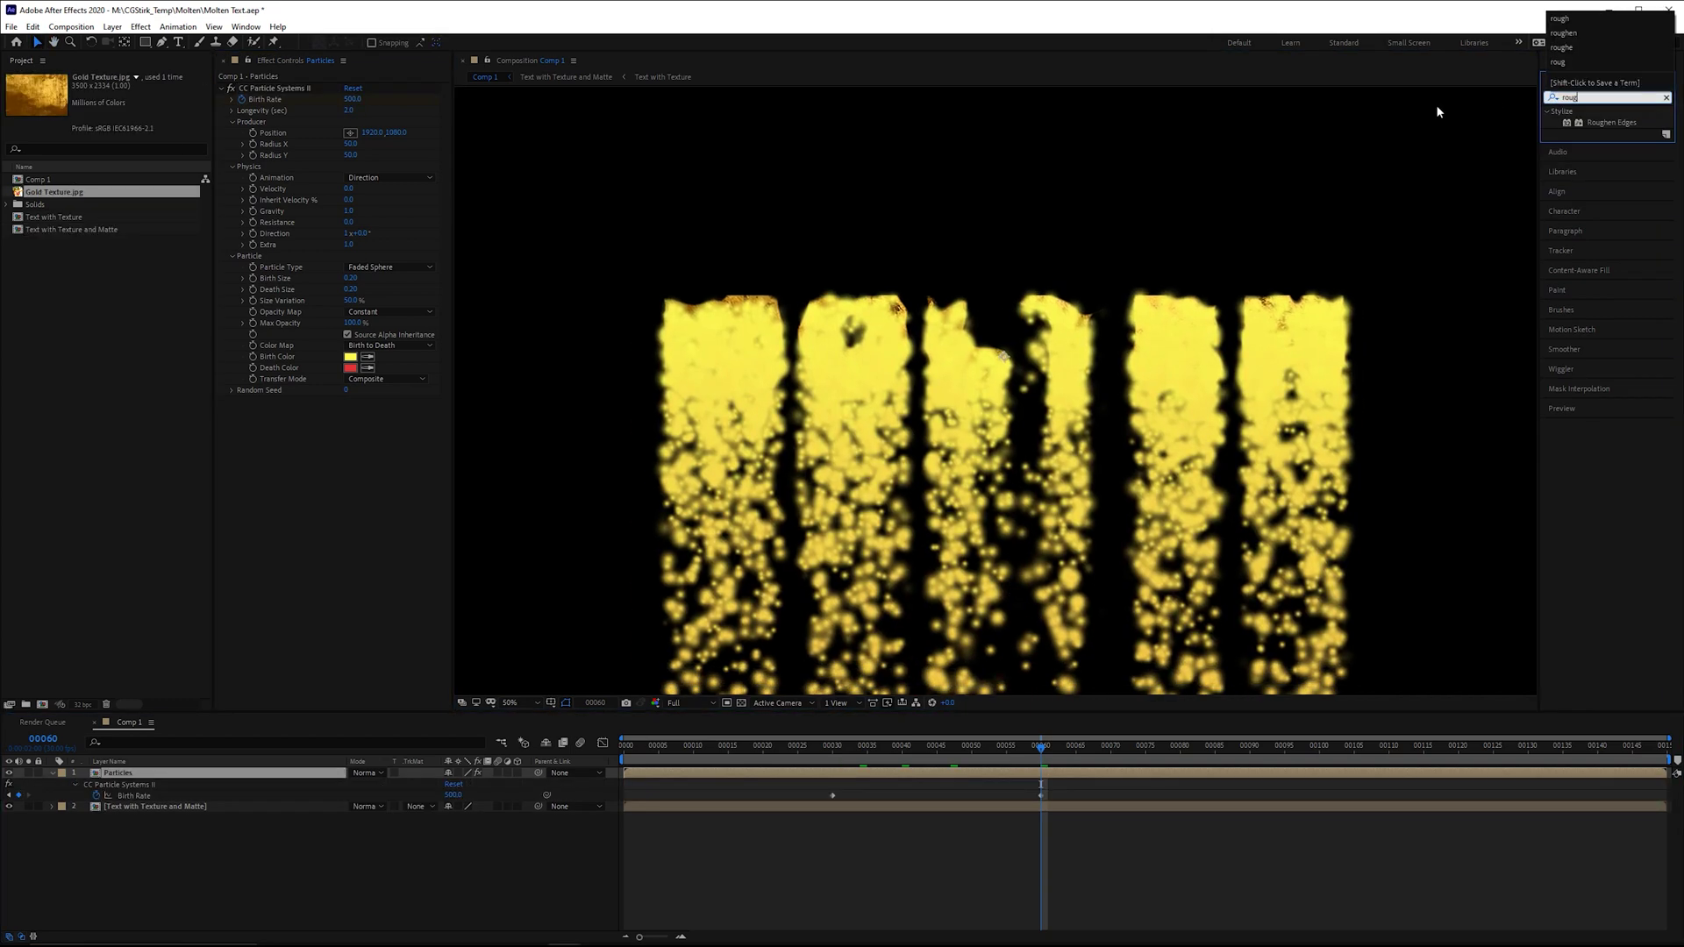
left_click_drag(1611, 122, 991, 395)
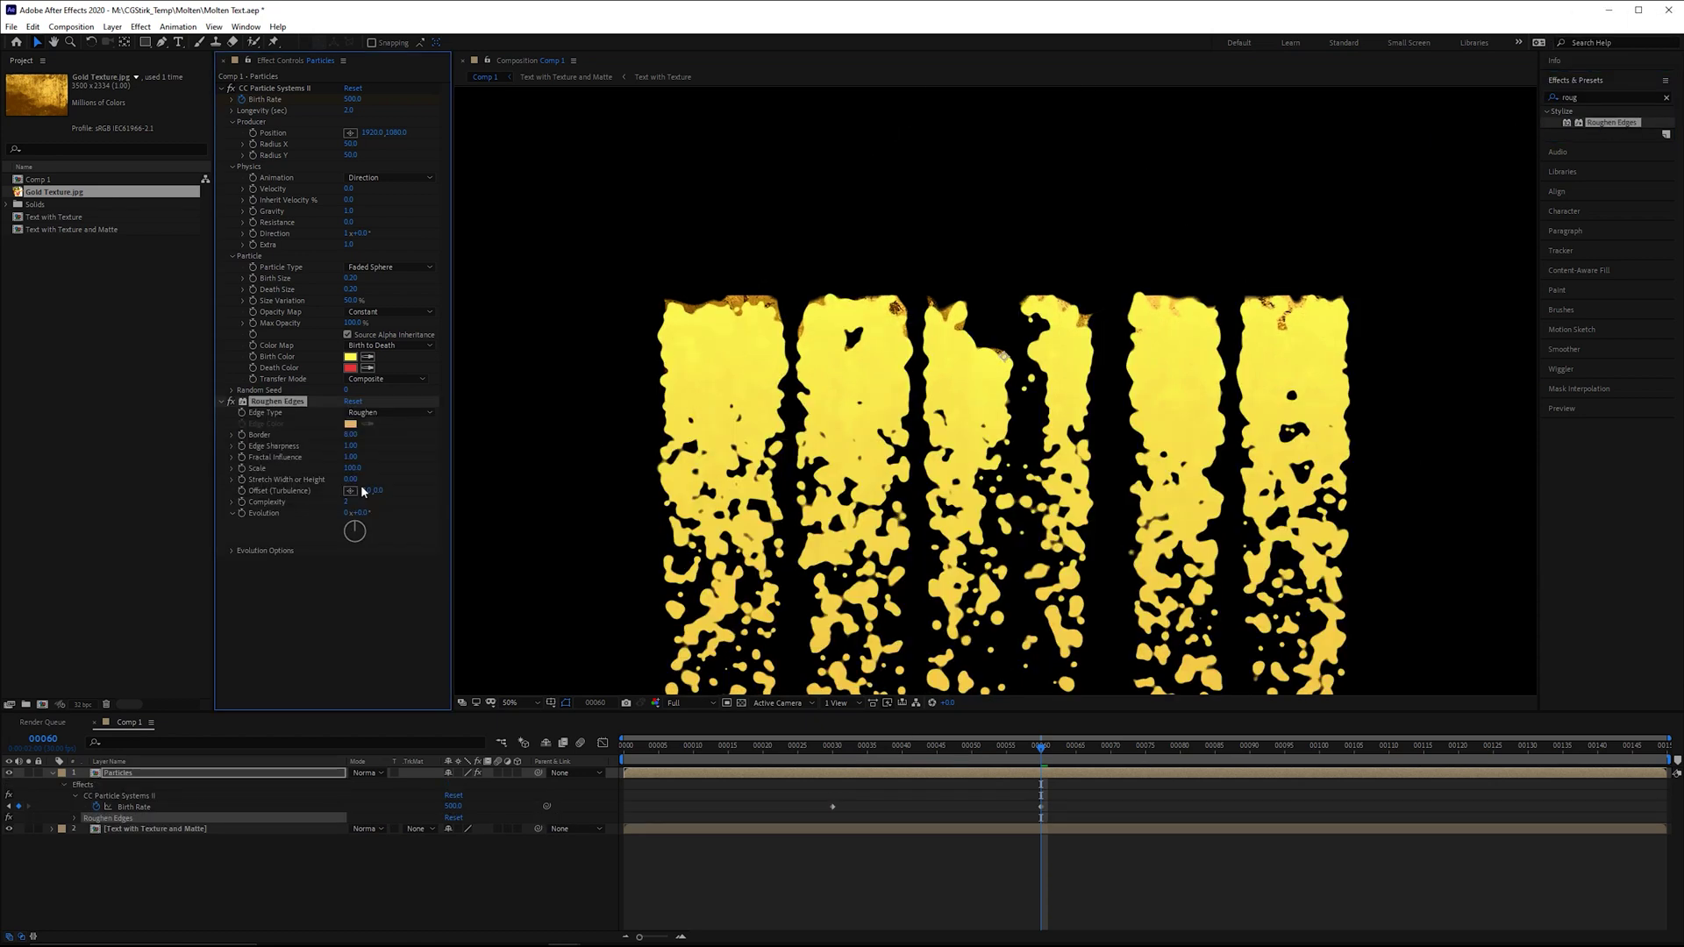
left_click(350, 434)
type("25")
key("Return")
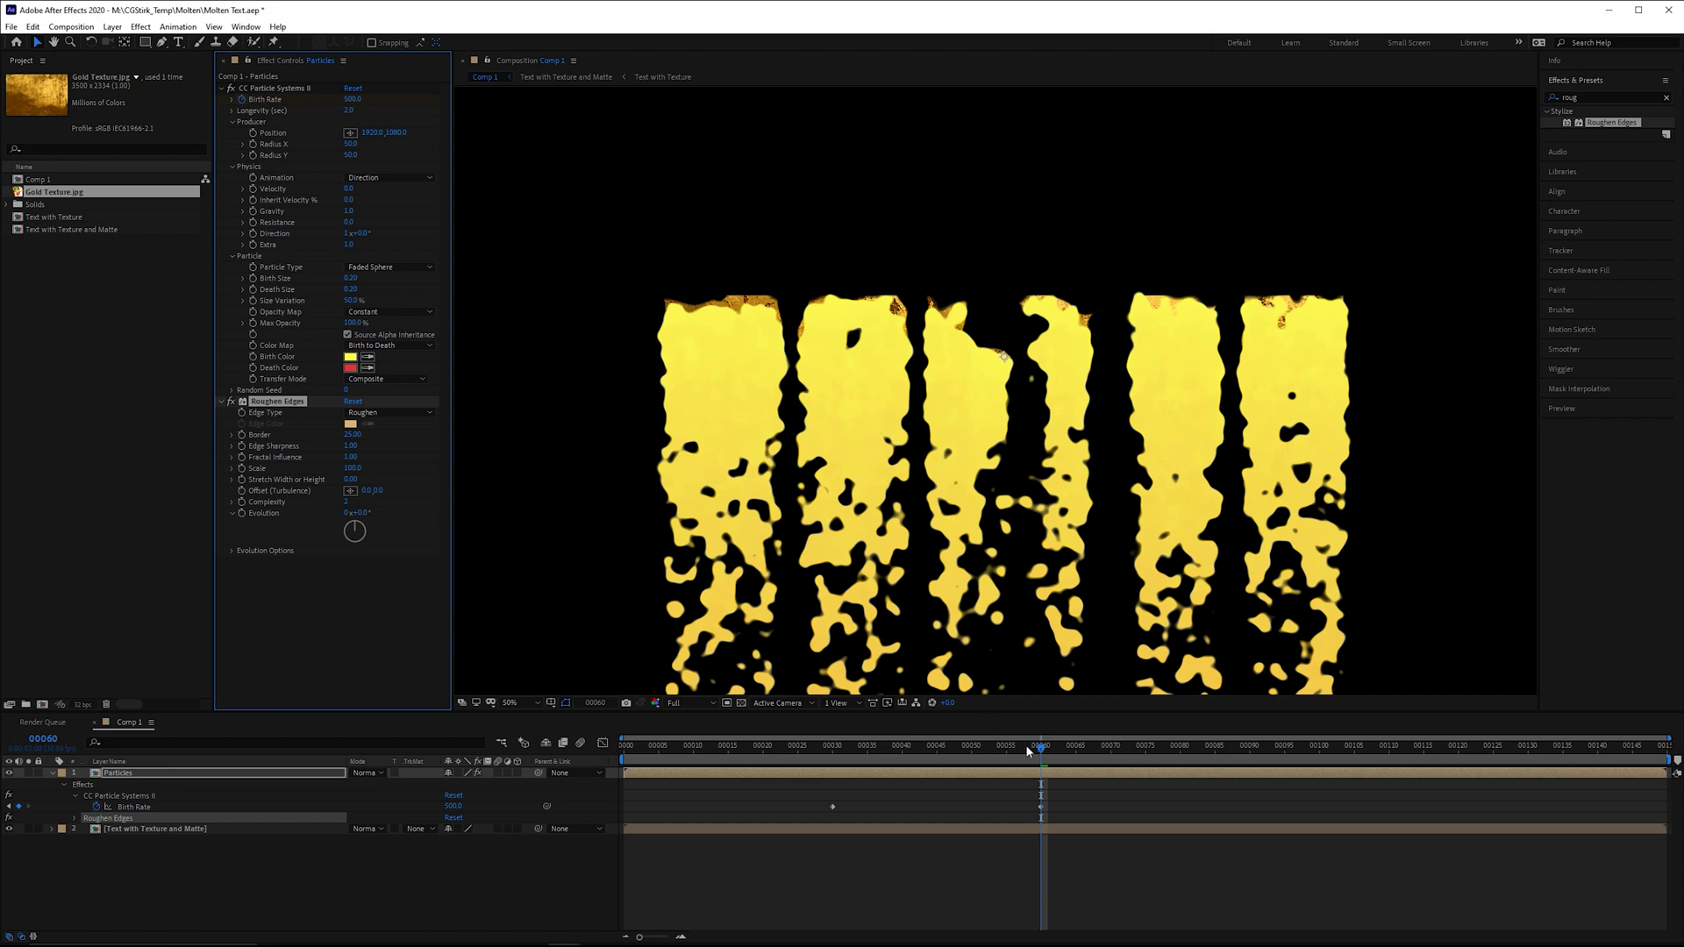
left_click_drag(1029, 752, 992, 760)
Set Roughen Edges Scale to 200 and drive Evolution with the expression time * 180
left_click(353, 468)
type("200")
key("Return")
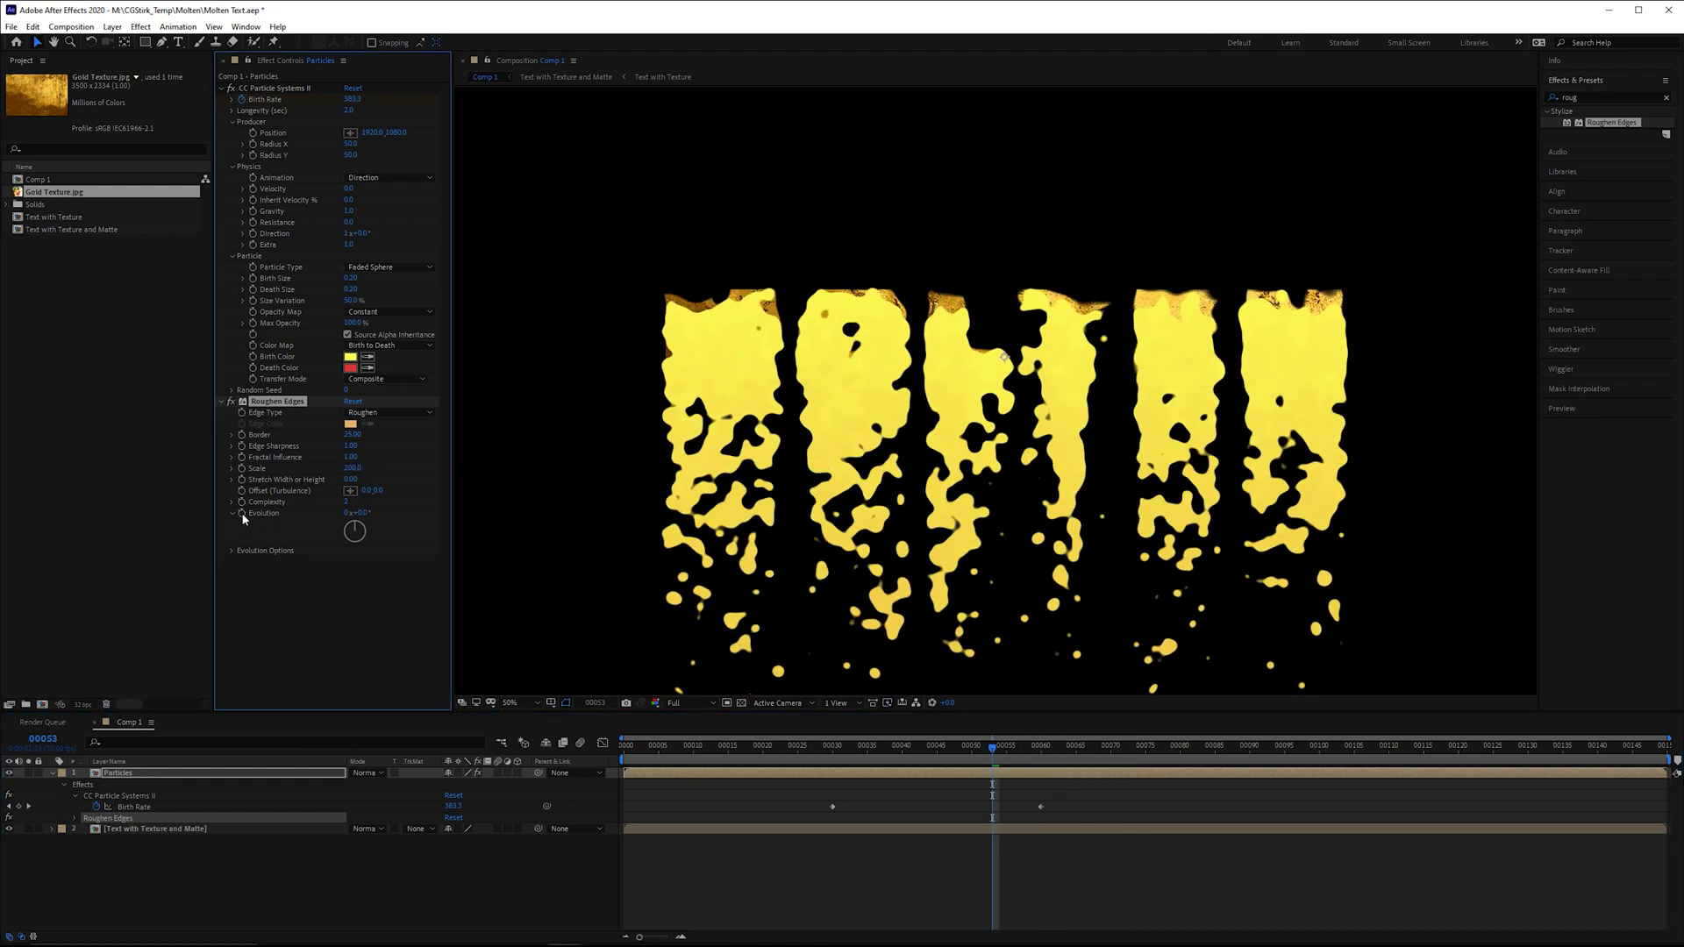
left_click(243, 514, "alt")
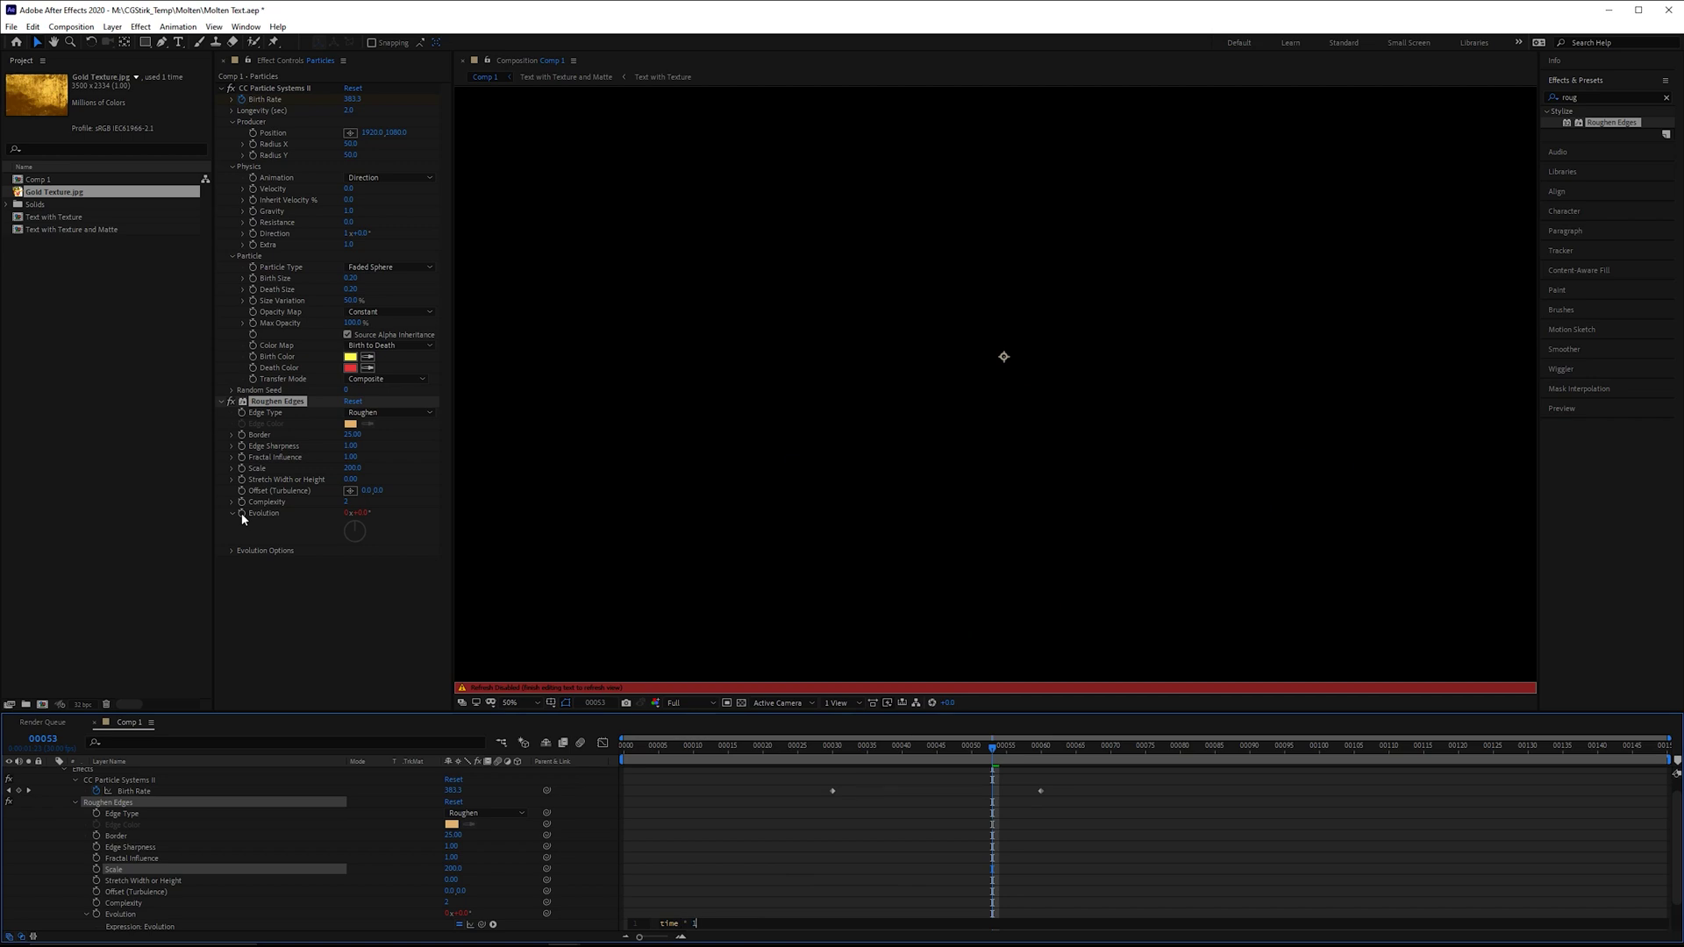
type("time * 180")
left_click(309, 692)
key("Page_Down")
key("Page_Down")
key("Page_Down")
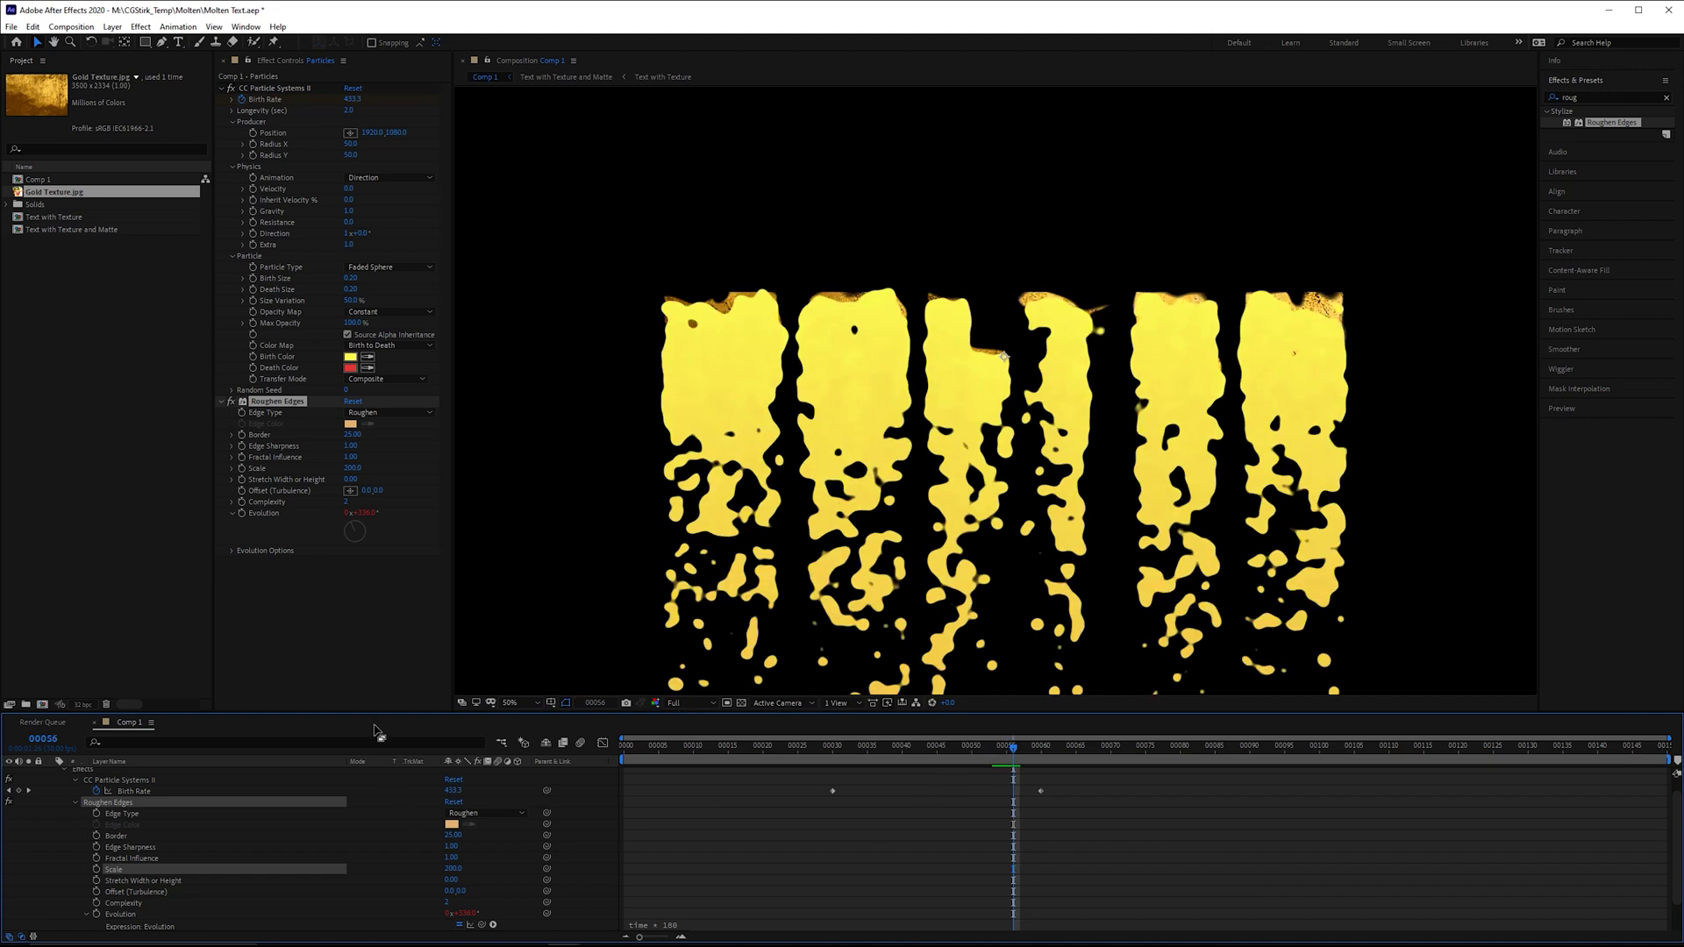
Apply Turbulent Displace to Particles with an Evolution expression of time * 180
left_click(1602, 97)
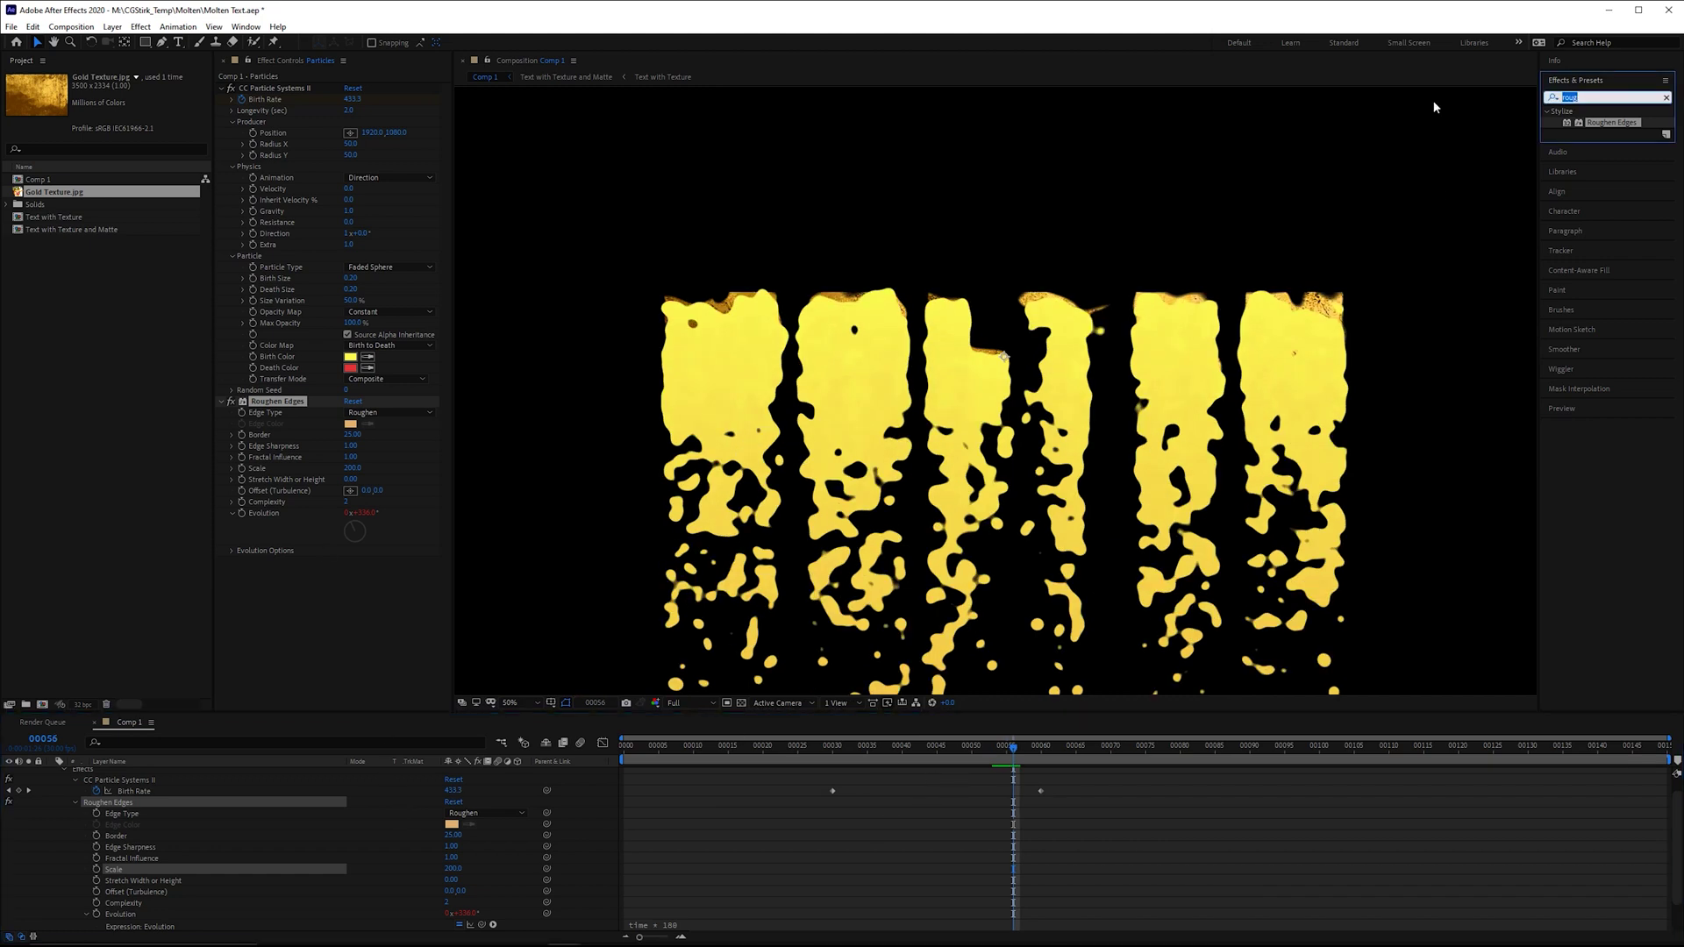
type("tur")
left_click(1612, 222)
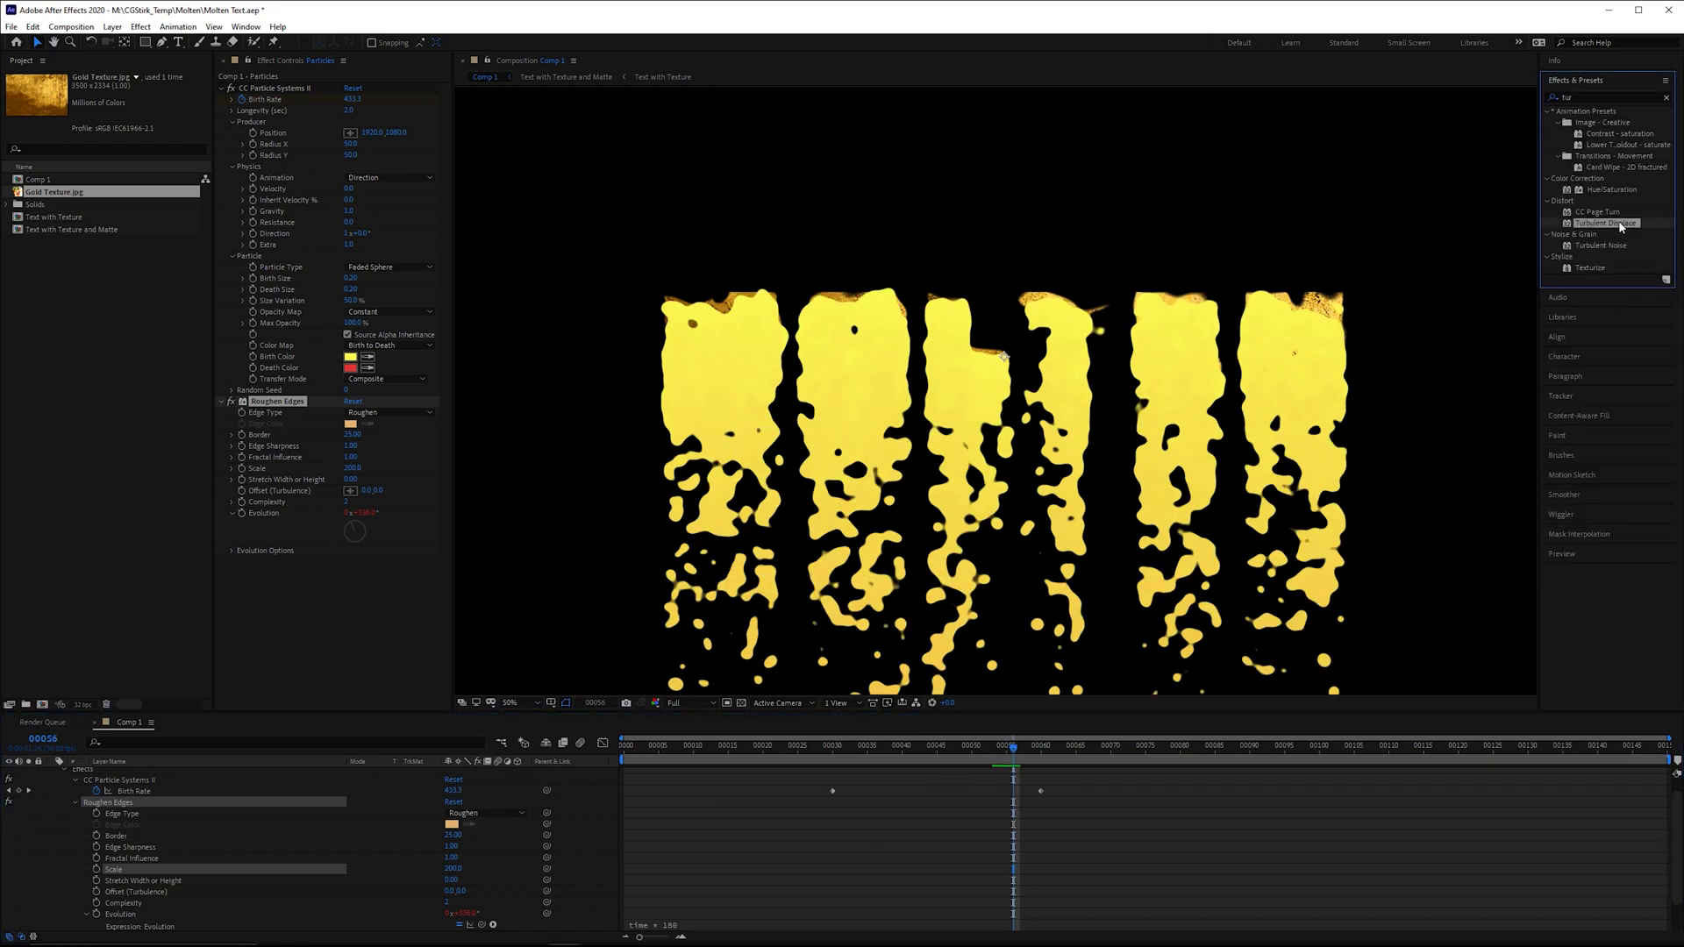
left_click_drag(1621, 226, 1009, 456)
scroll(1044, 456, "down", 2)
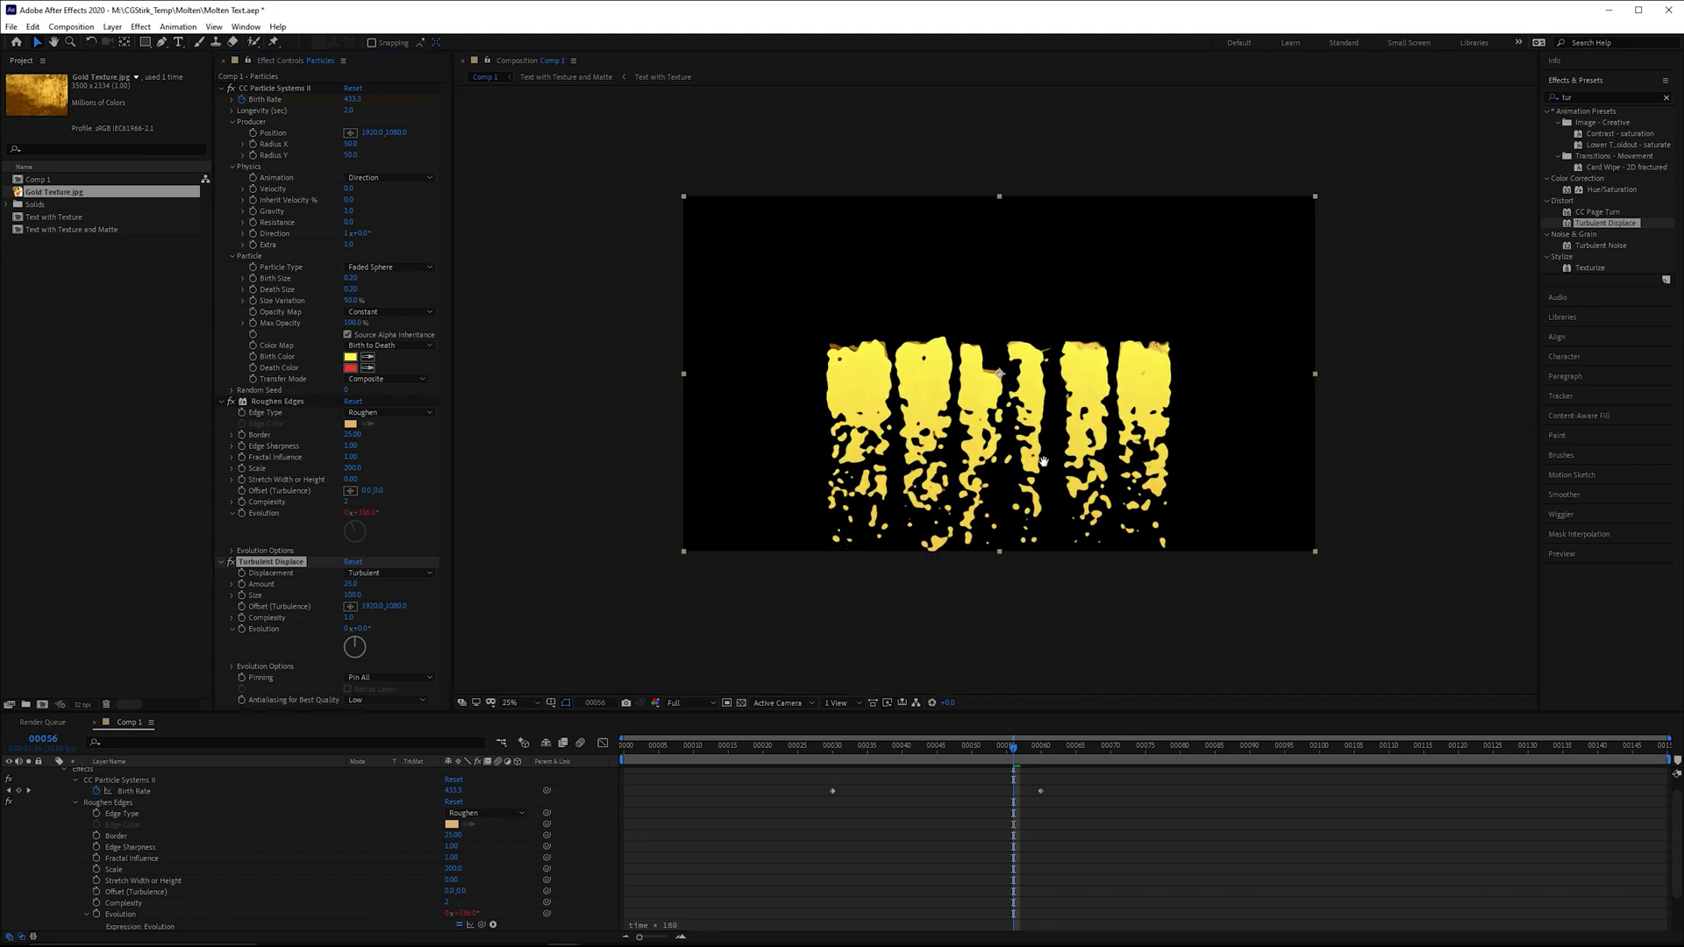
scroll(1044, 456, "up", 2)
left_click(241, 628, "alt")
type("time *")
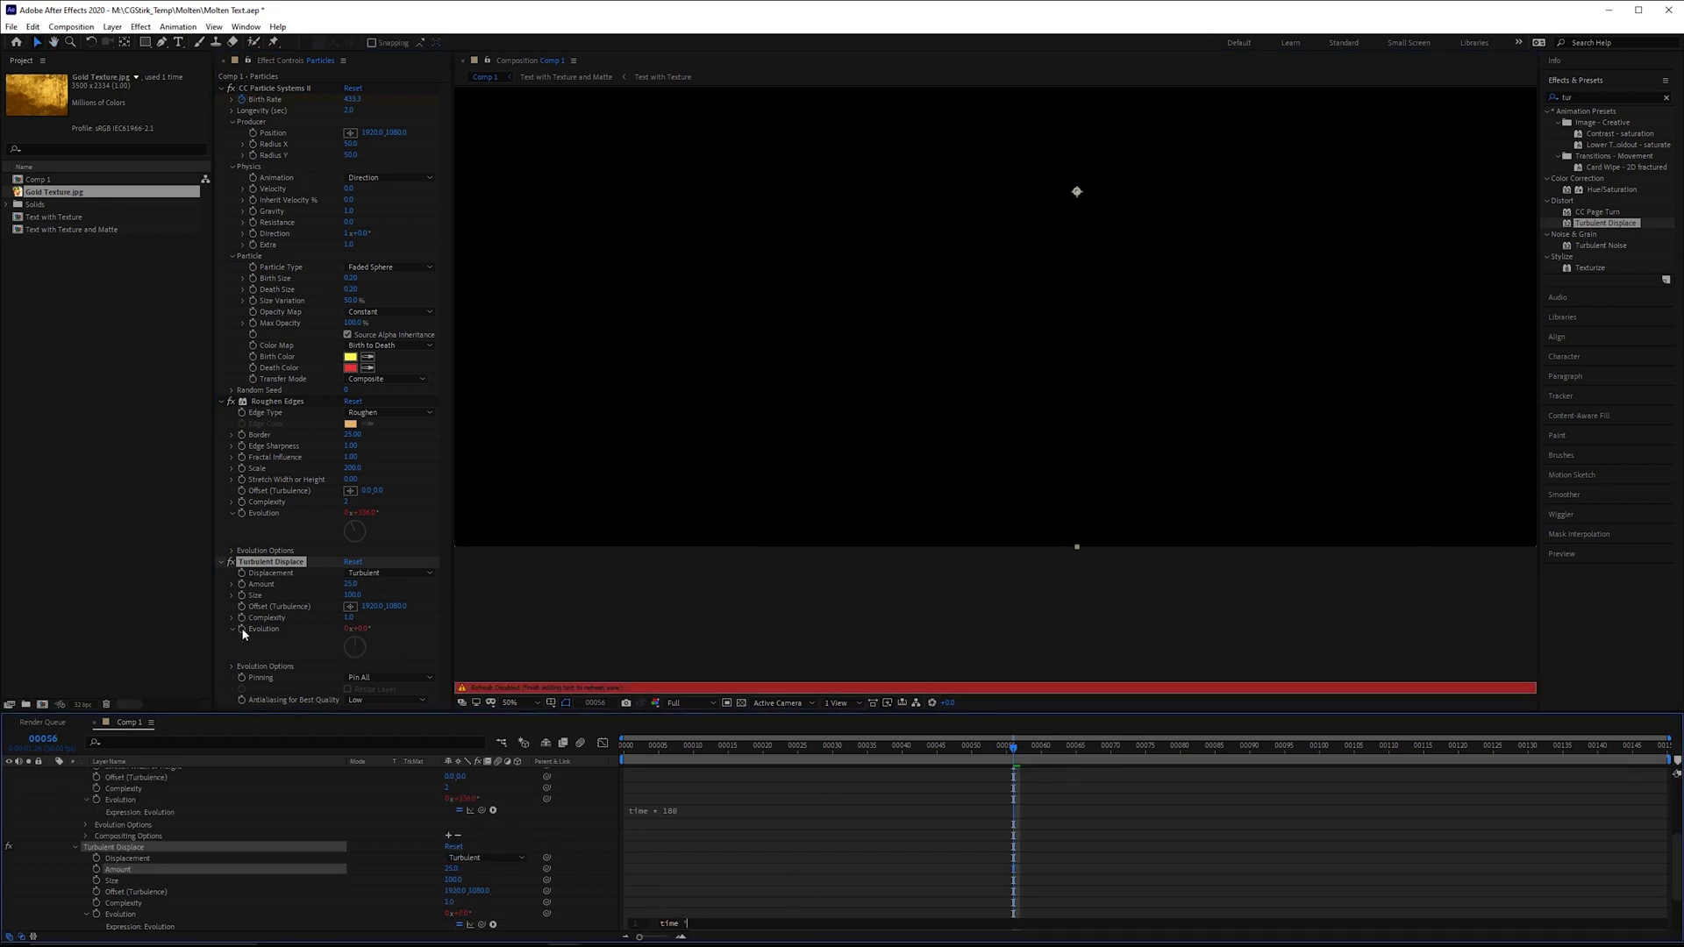
type(" 180")
key("KP_Enter")
left_click_drag(1036, 747, 972, 752)
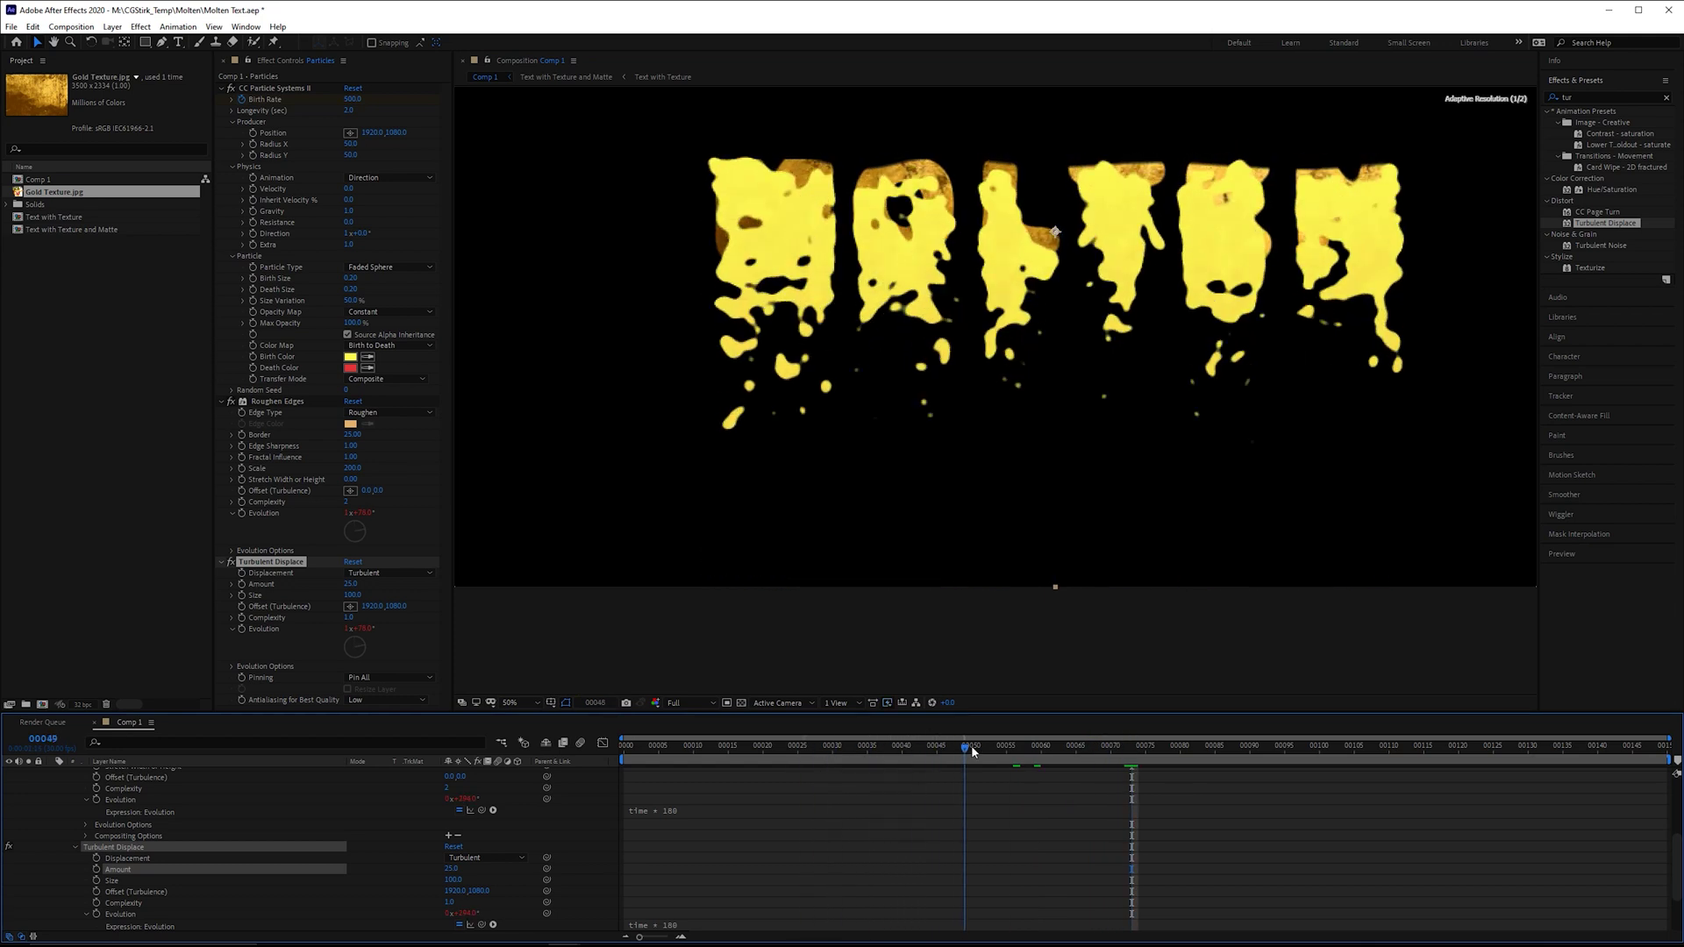
Lower the CC Particle Systems II Gravity to 0.7 and review the slower fall
left_click(349, 211)
key("Return")
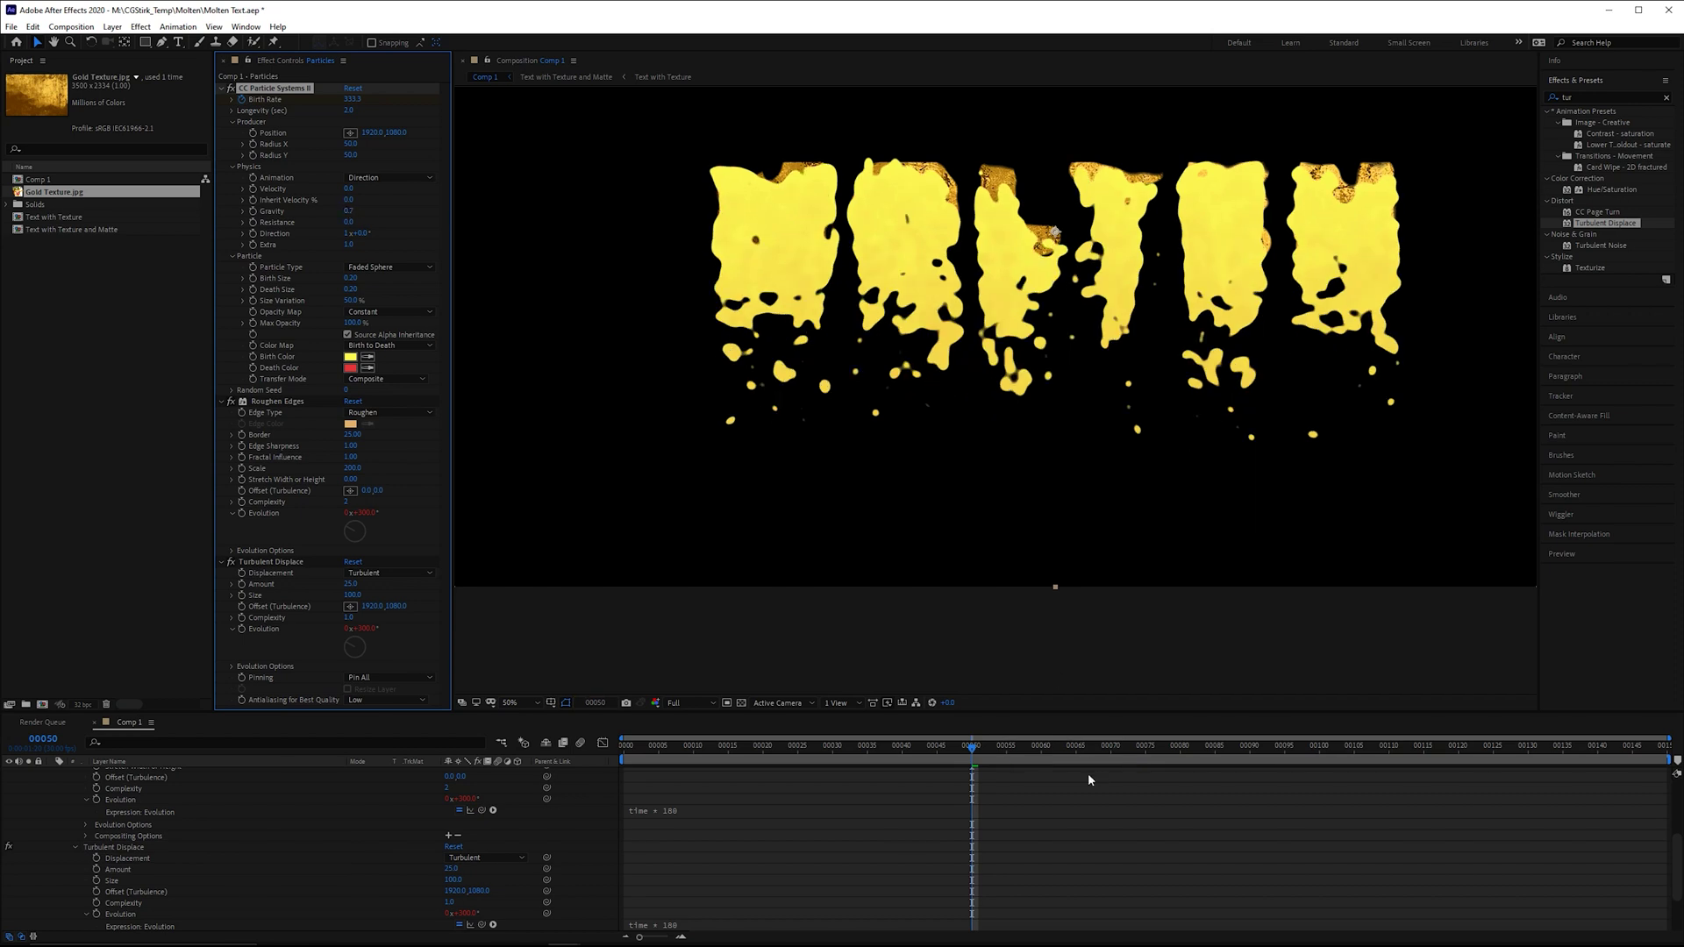
left_click_drag(972, 748, 1064, 740)
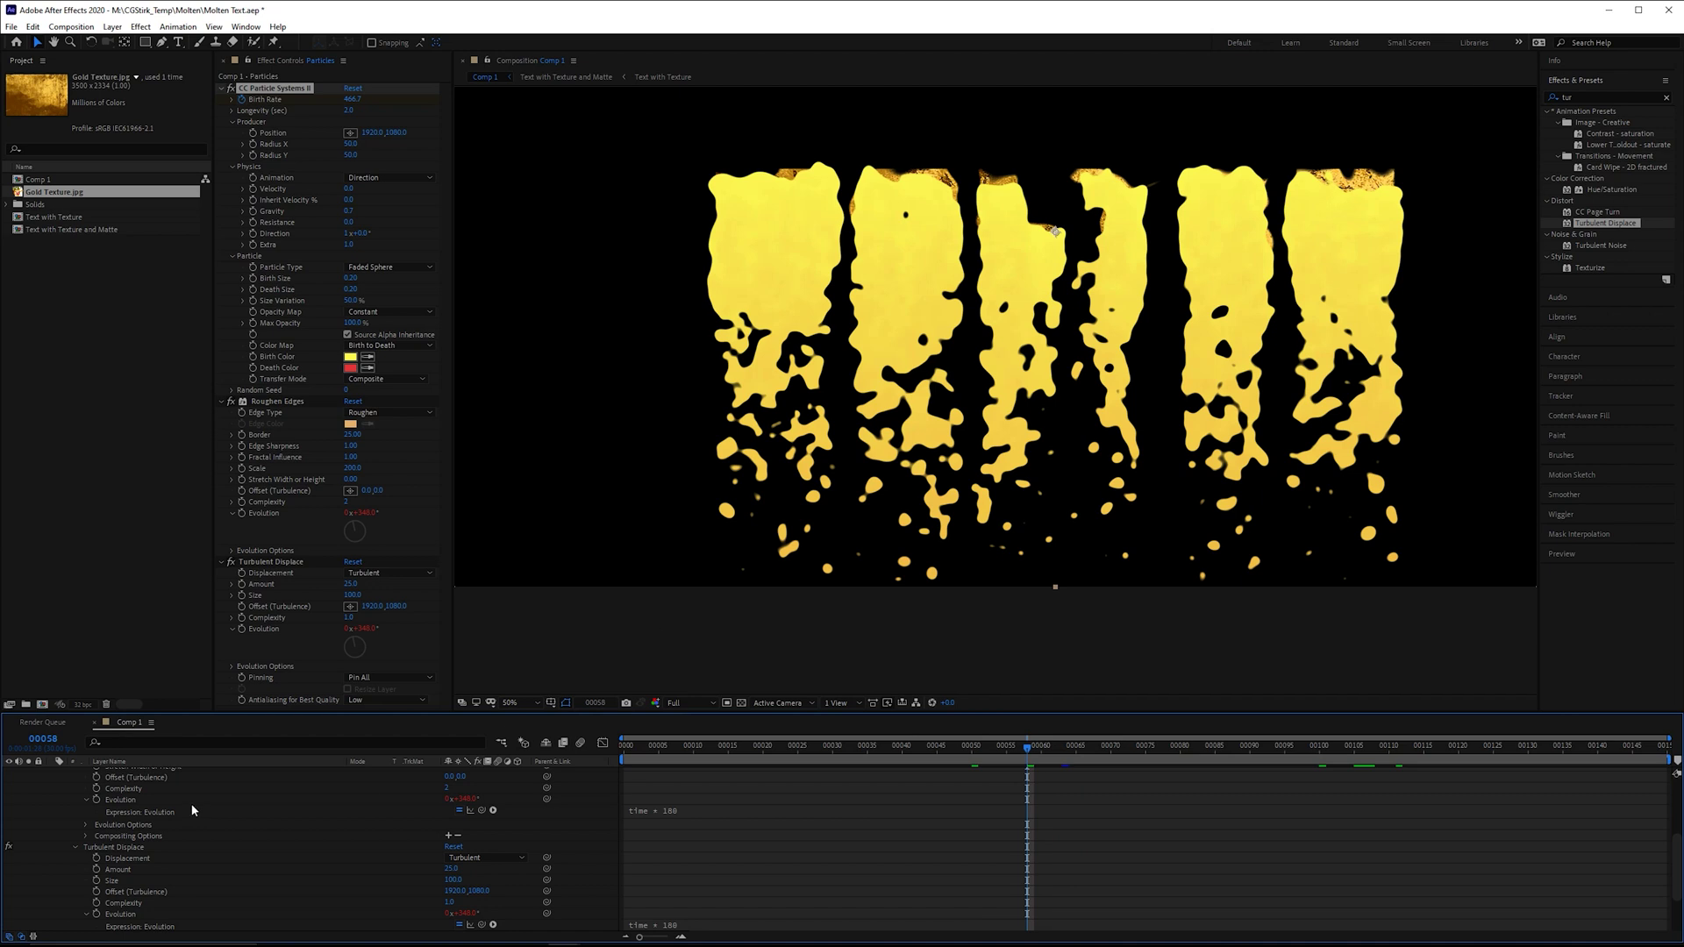
Move the Particles layer below the Text with Texture and Matte layer
scroll(188, 833, "up", 5)
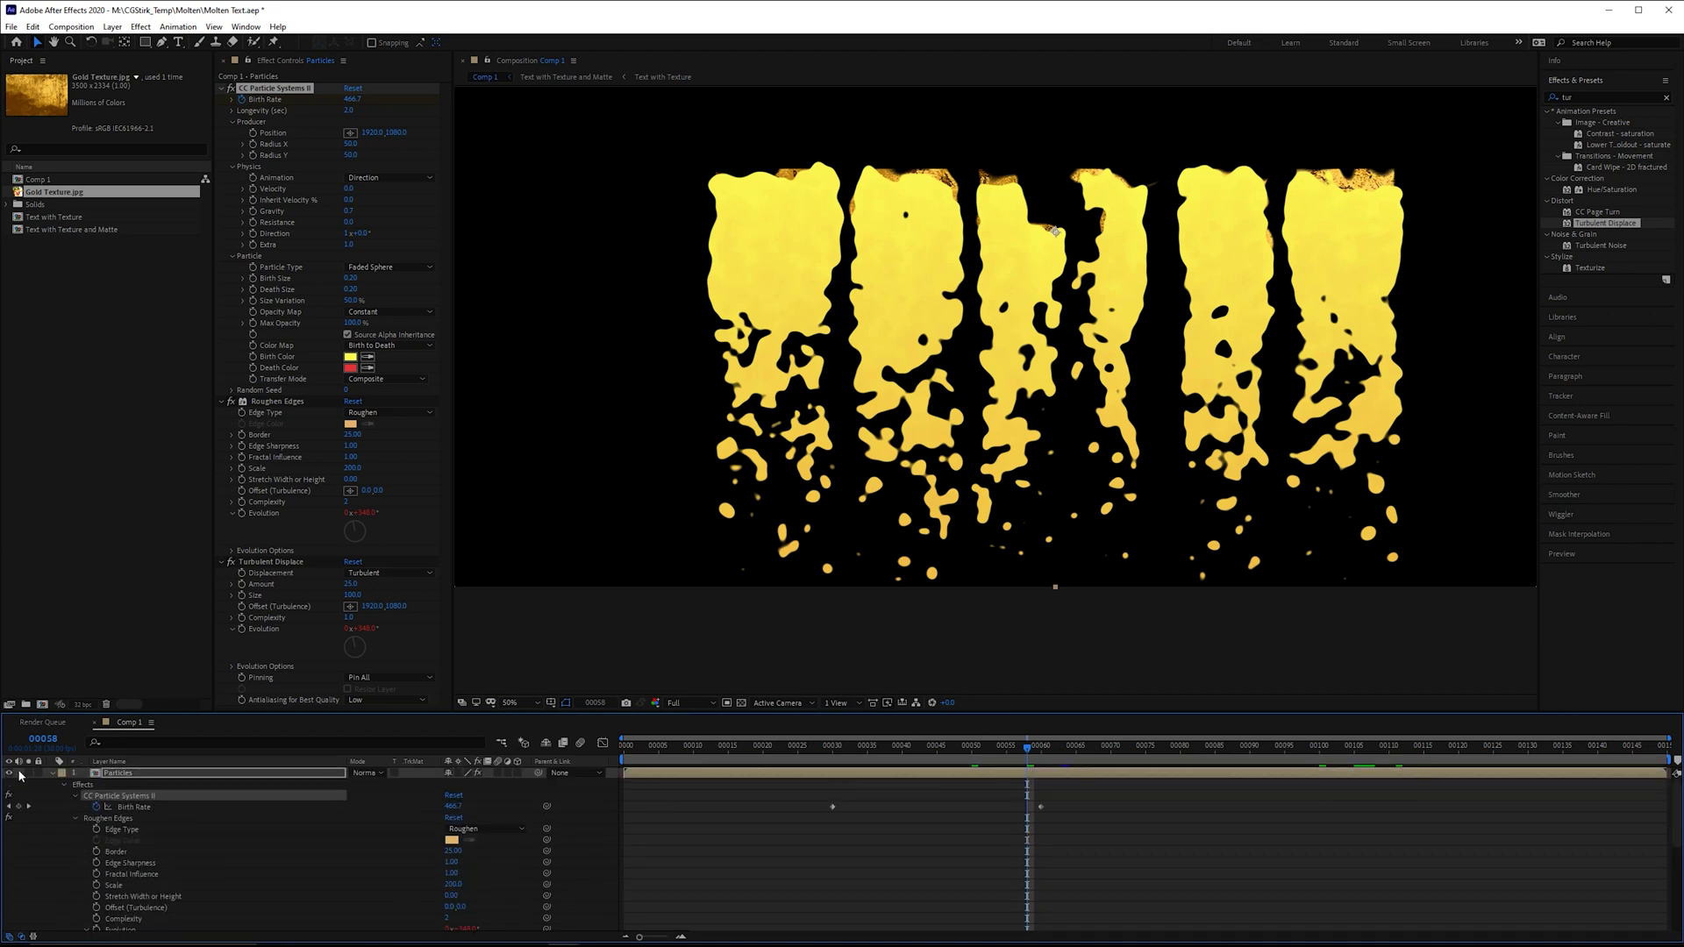
left_click(54, 773)
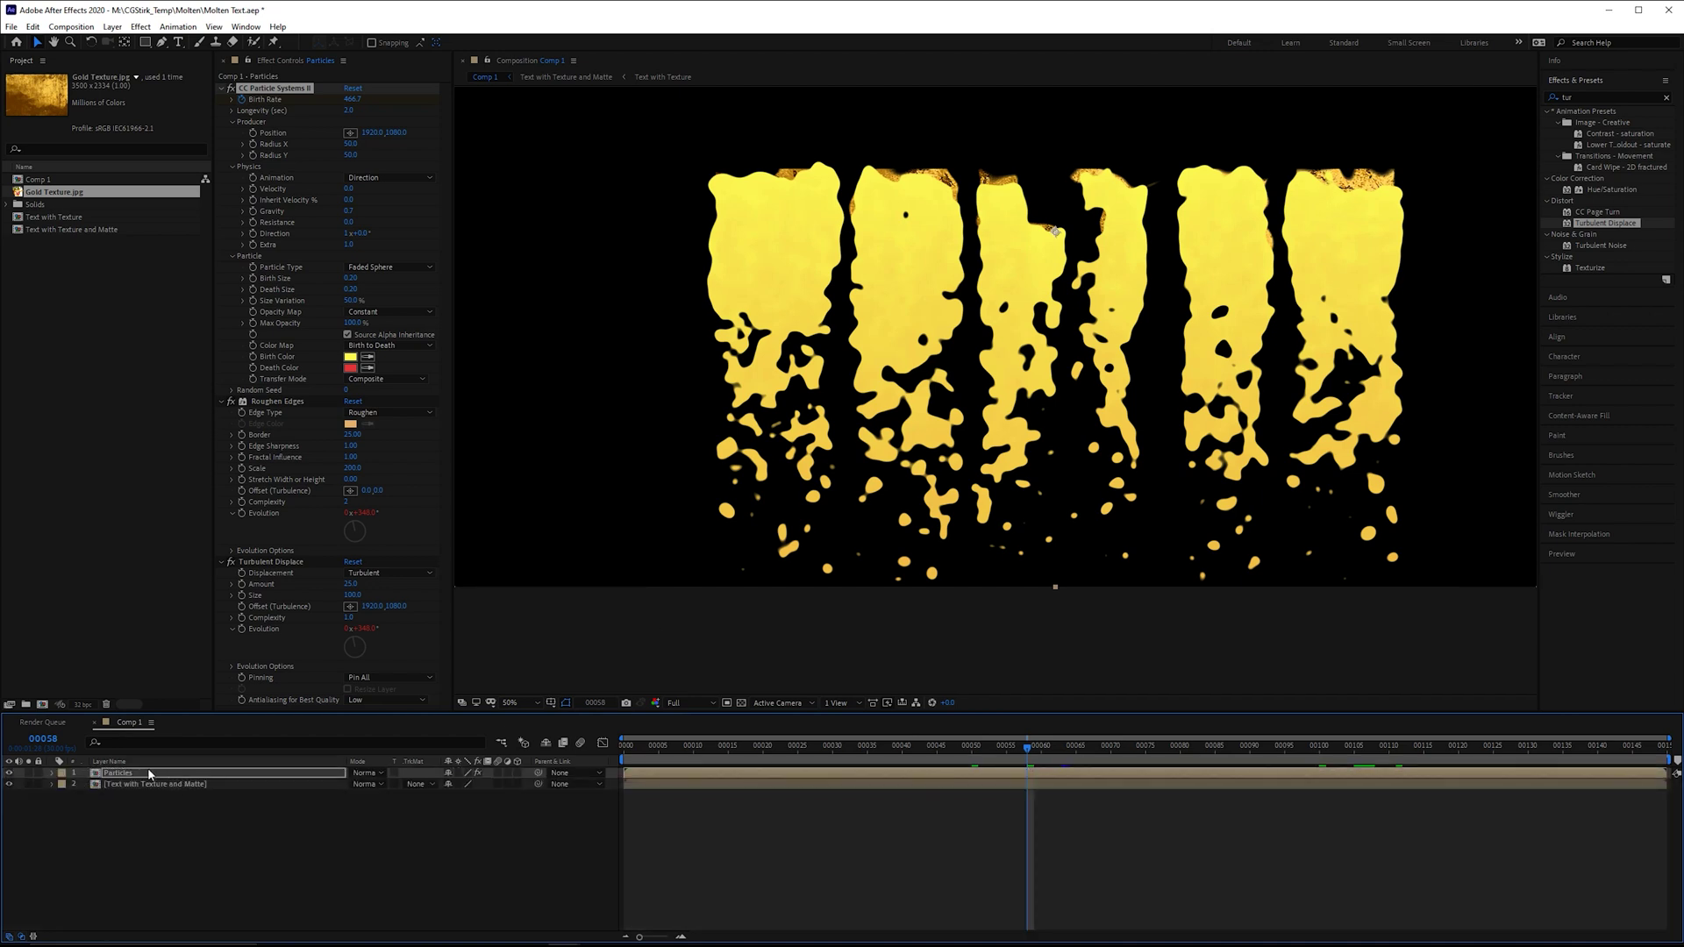
left_click(149, 773)
left_click_drag(220, 792, 176, 820)
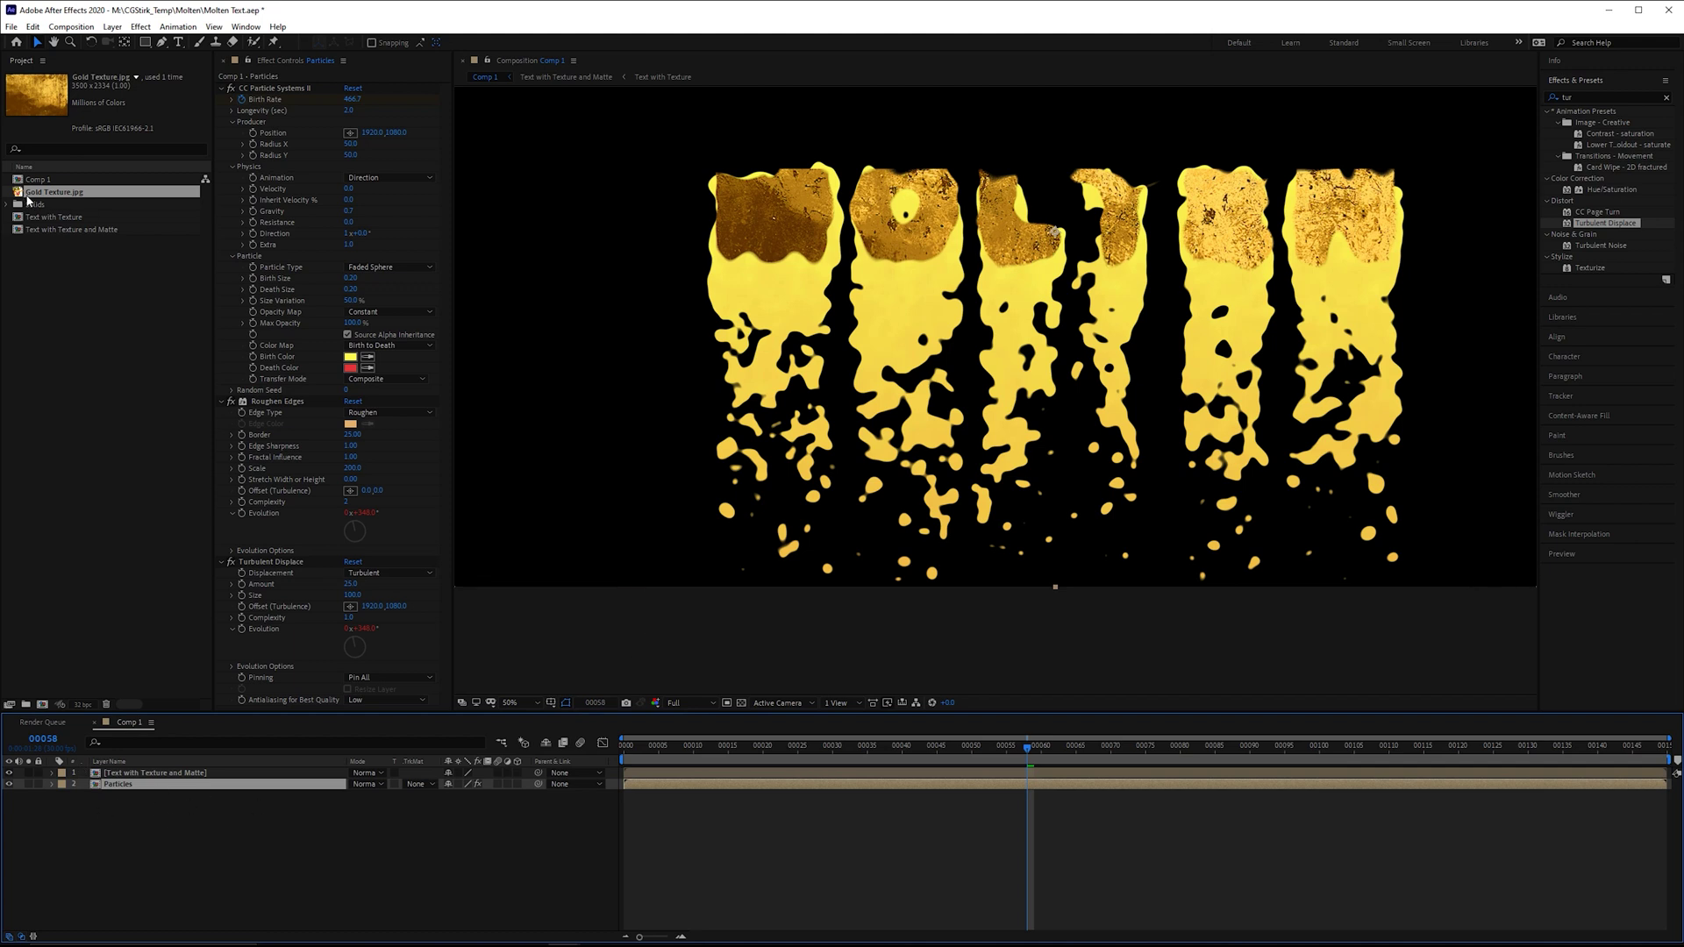
Add Gold Texture.jpg to the comp with Particles as its alpha track matte
left_click_drag(26, 200, 207, 865)
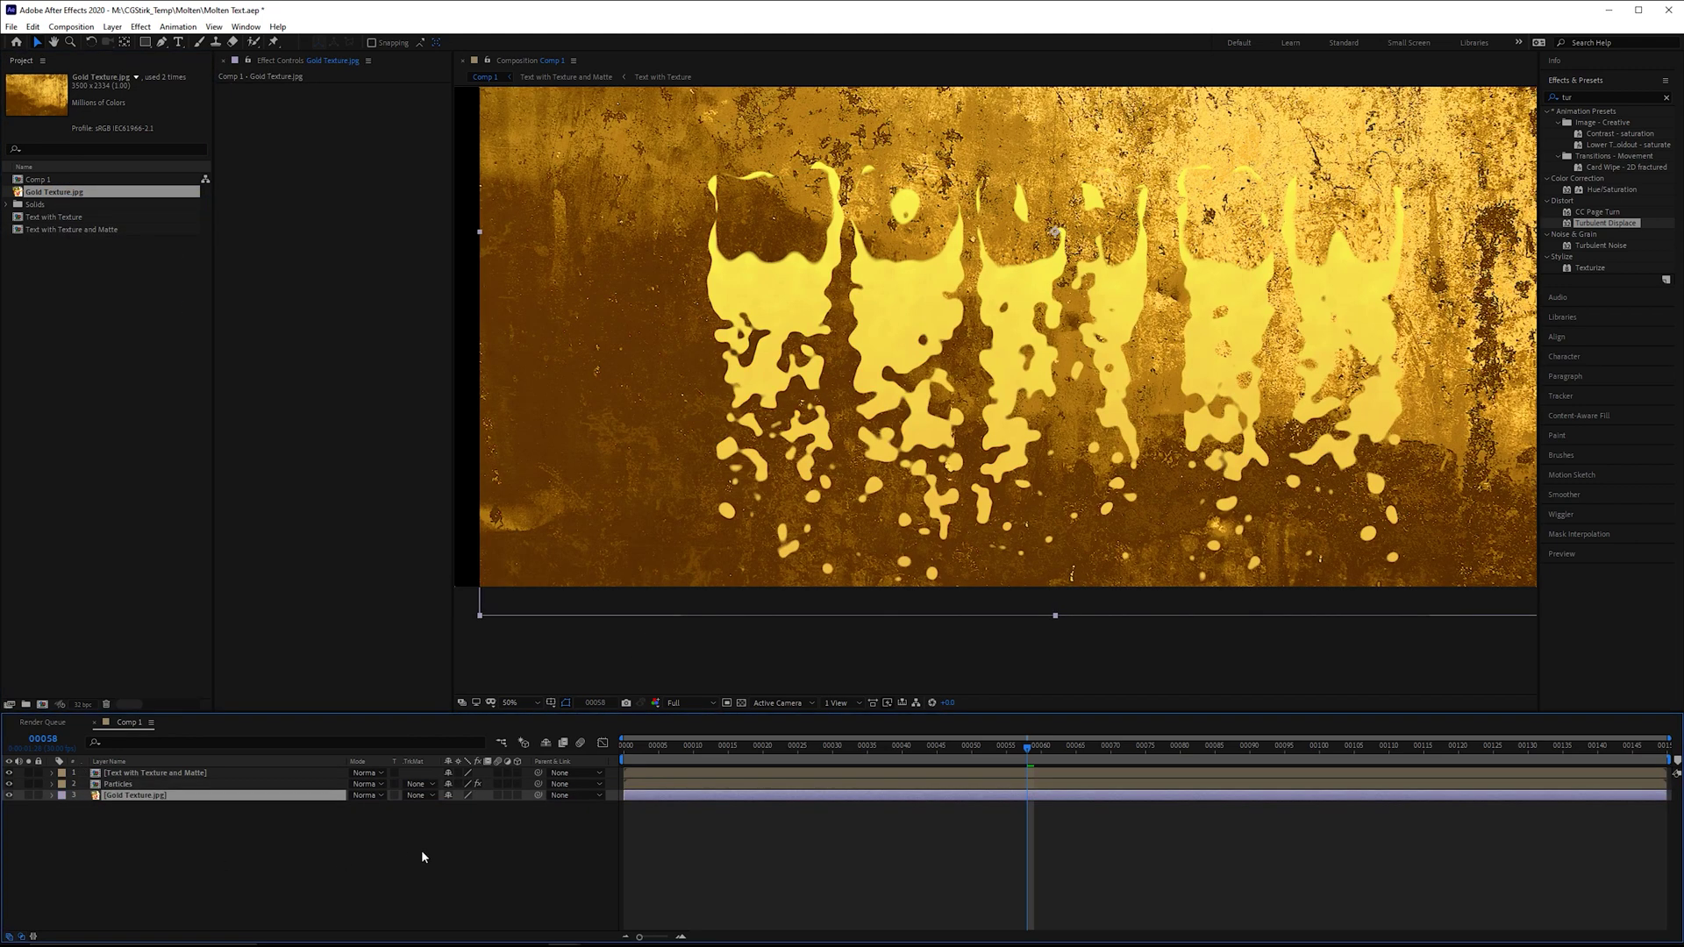
left_click(419, 795)
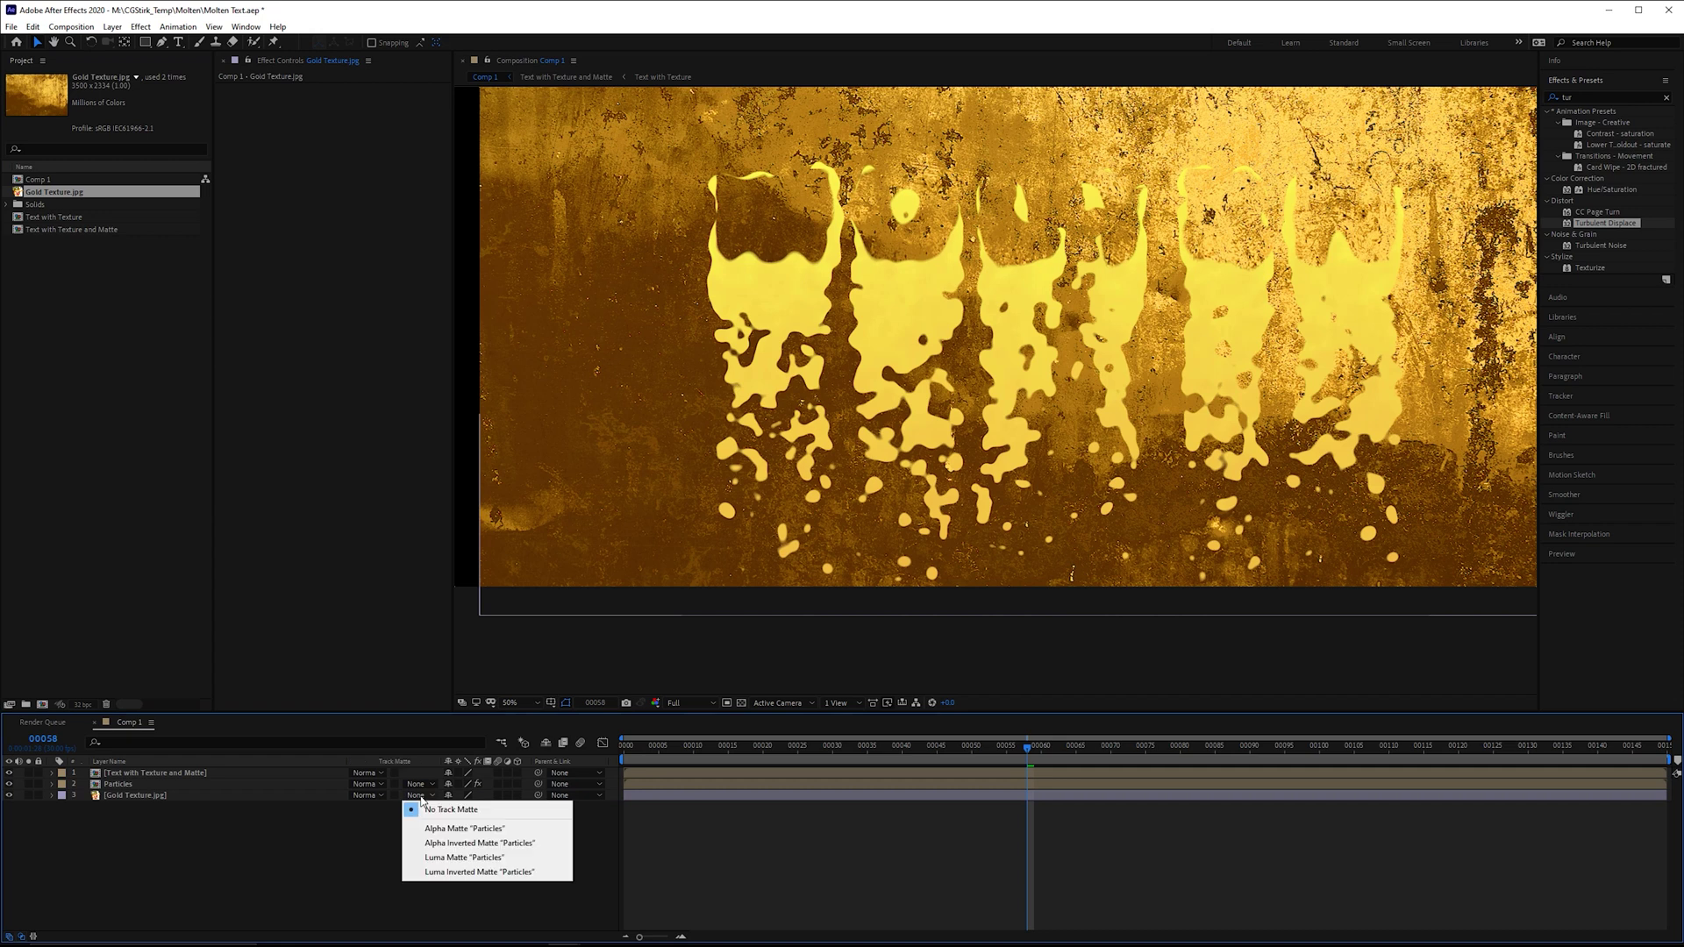
left_click(455, 825)
mouse_move(1020, 752)
left_mouse_down()
mouse_move(921, 751)
mouse_move(1014, 752)
mouse_move(1059, 778)
mouse_move(921, 763)
mouse_move(1096, 776)
mouse_move(937, 783)
mouse_move(1158, 793)
mouse_move(988, 785)
mouse_move(1029, 780)
left_mouse_up()
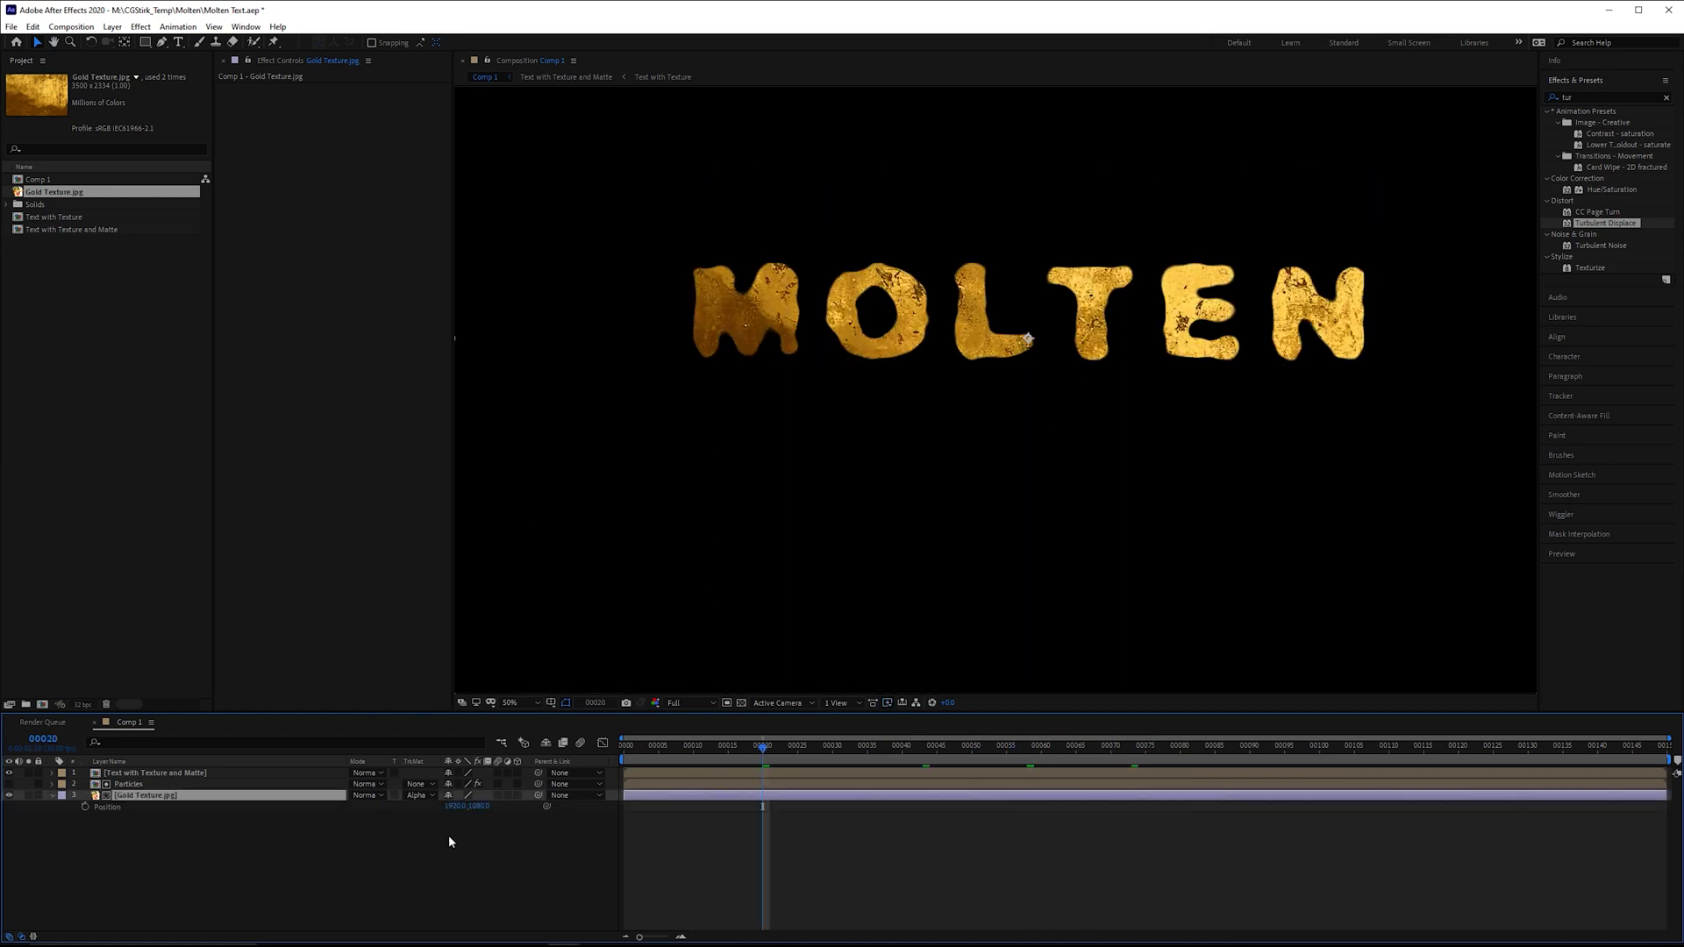
Keyframe the Gold Texture Position at frame 30 and move it down at frame 120
scroll(1121, 421, "down", 2)
left_click_drag(1024, 350, 1017, 304)
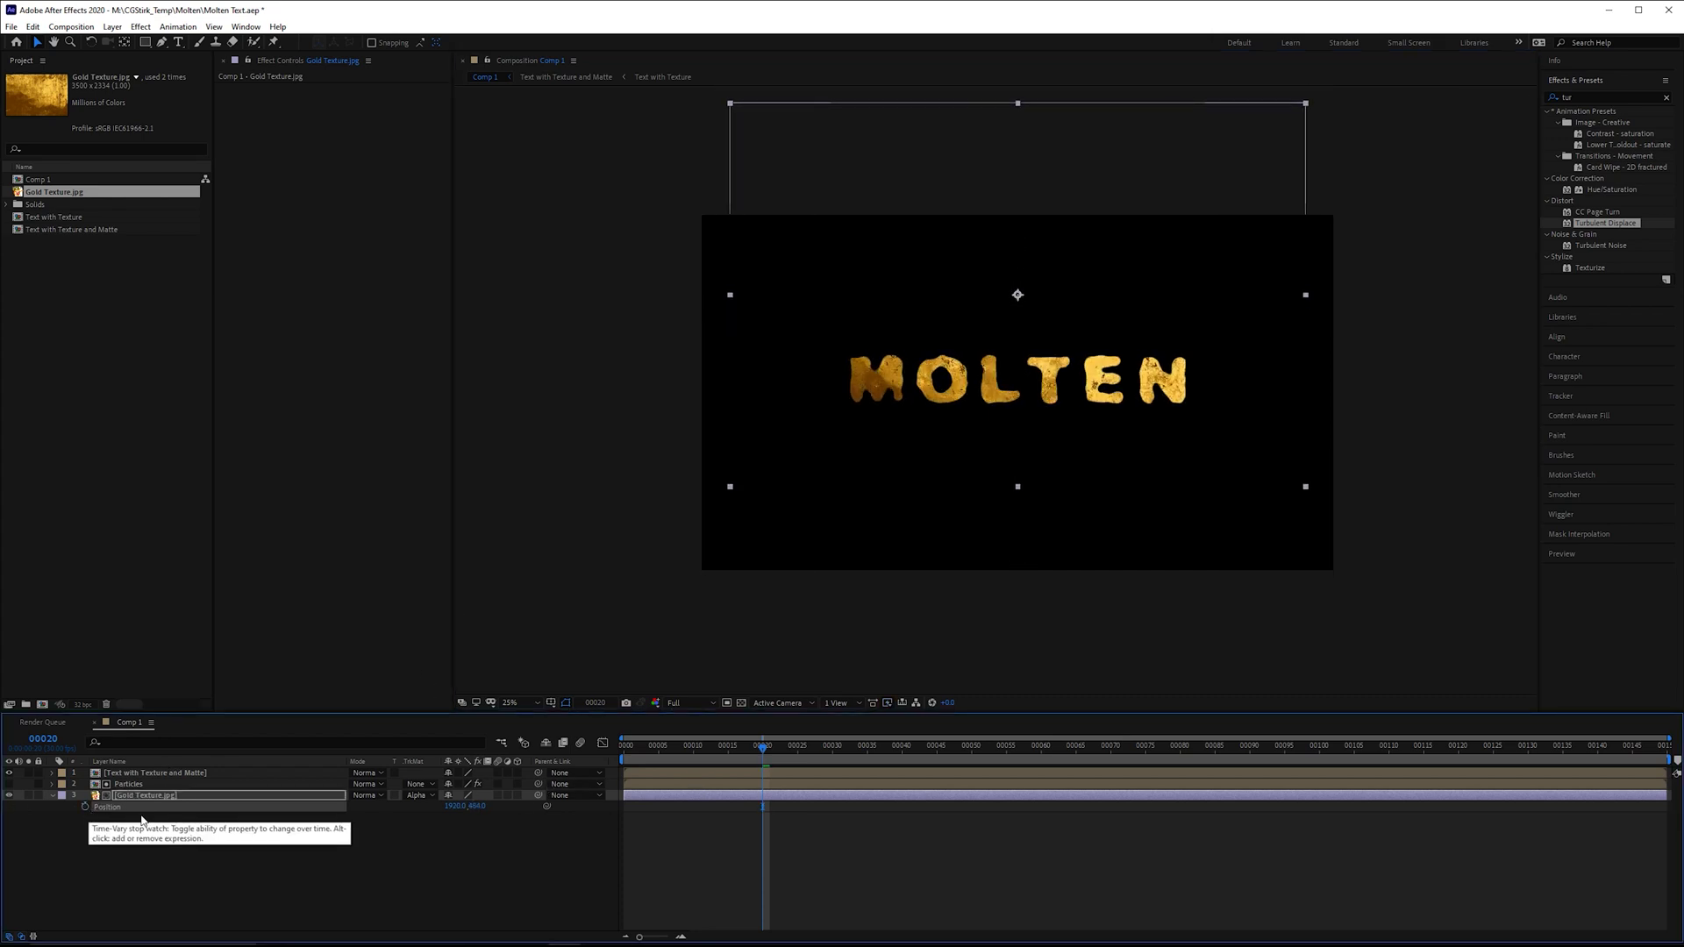
left_click(832, 746)
left_click(85, 807)
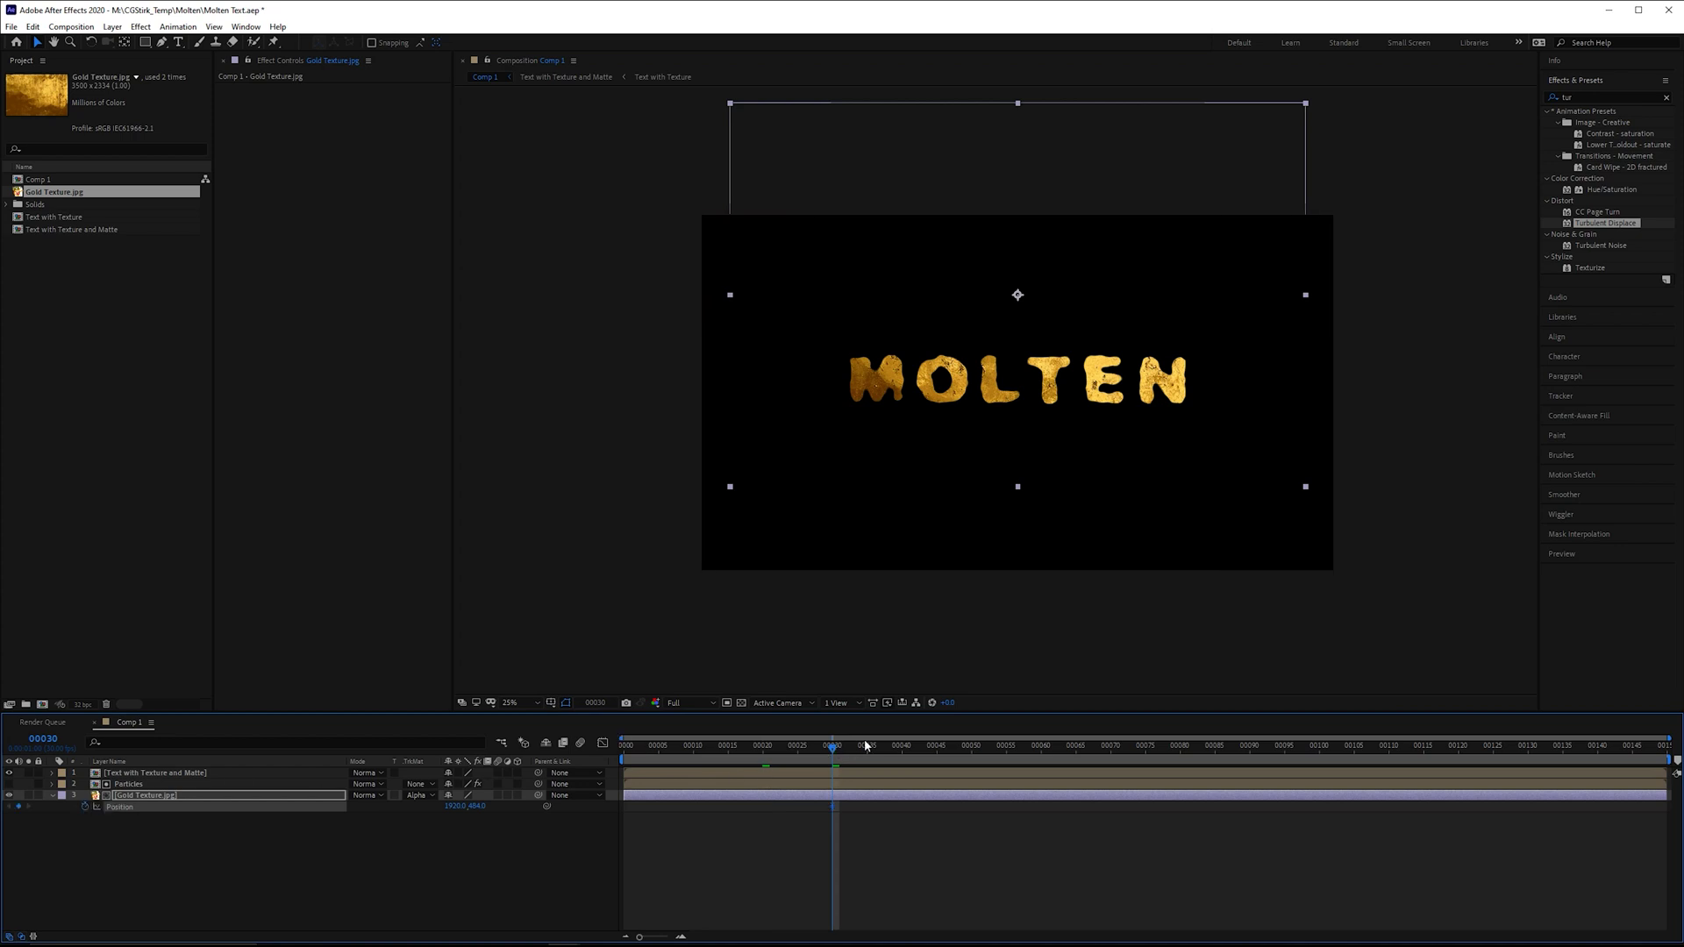
left_click_drag(835, 756, 1459, 753)
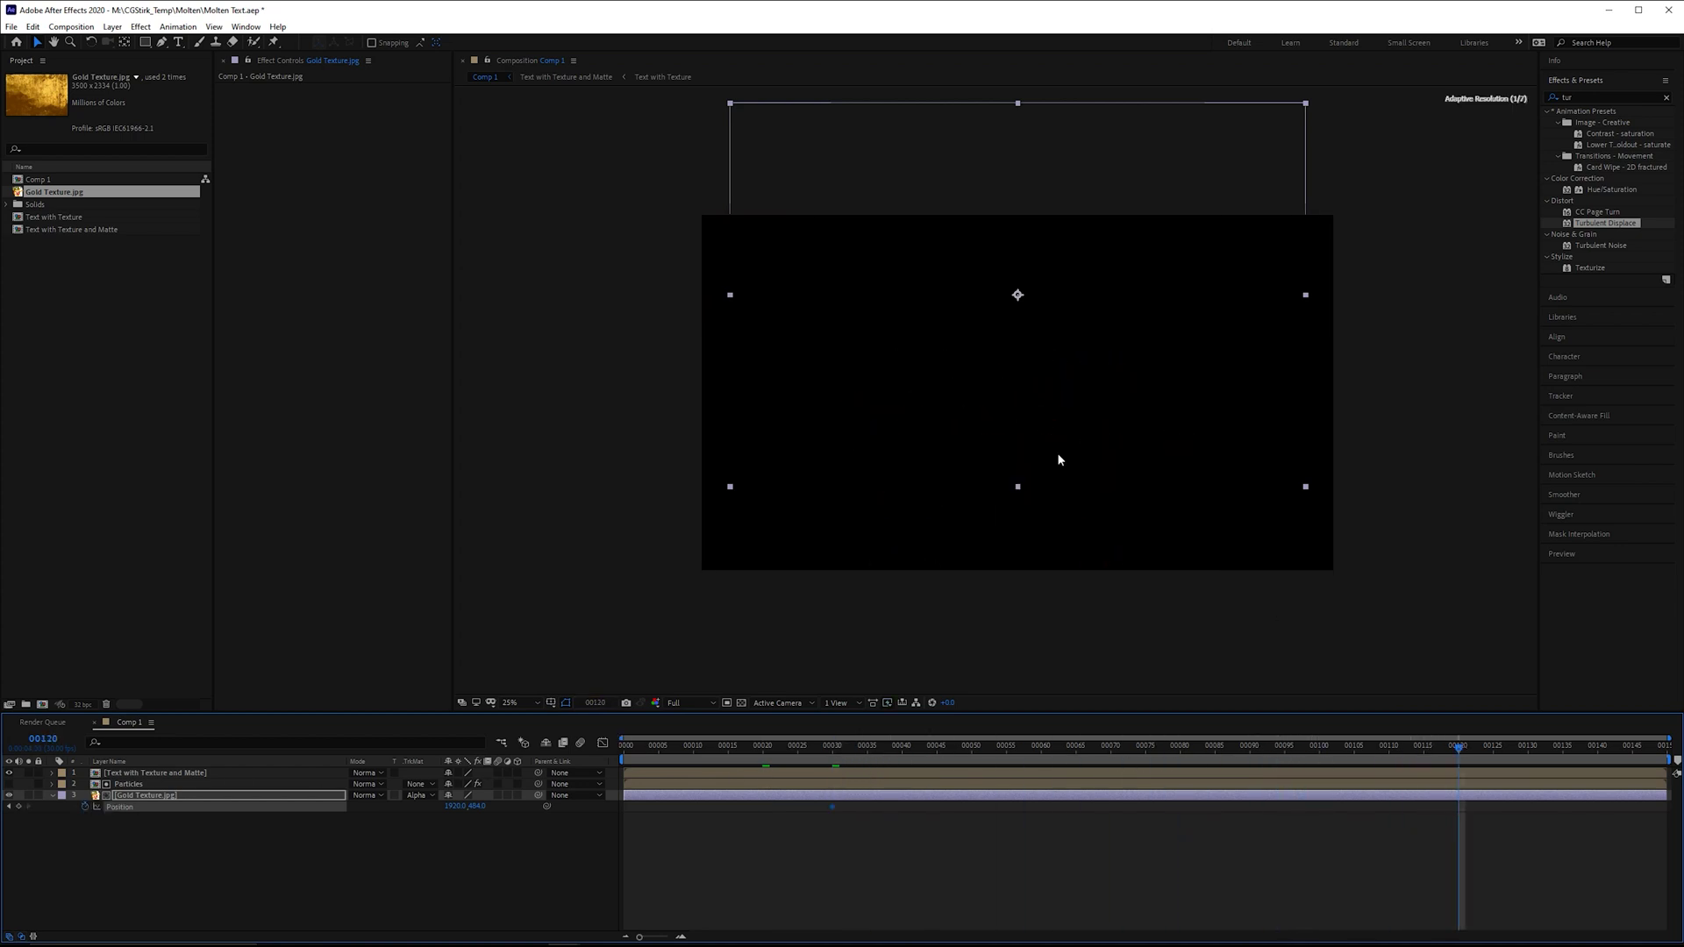
left_click_drag(1020, 347, 1039, 755)
mouse_move(1442, 750)
left_mouse_down()
mouse_move(959, 748)
mouse_move(1457, 760)
left_mouse_up()
Raise the texture higher at the frame 30 keyframe and review its motion to frame 40
left_click_drag(1346, 760, 1152, 754)
key("period")
left_click_drag(794, 448, 824, 399)
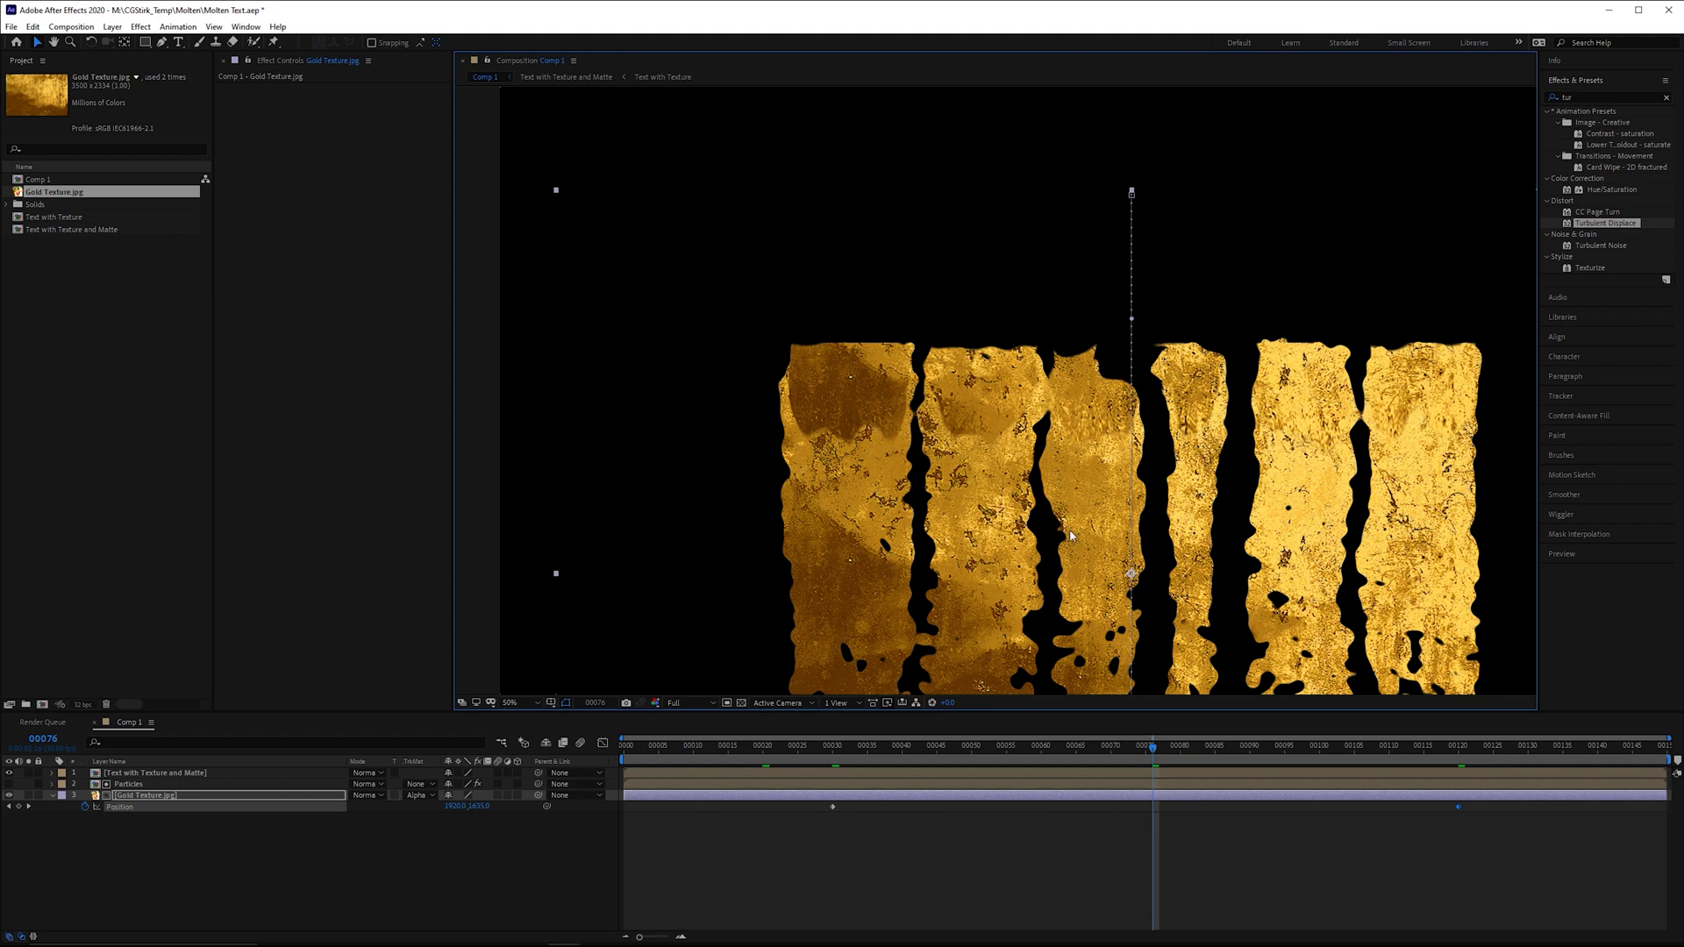
left_click_drag(1071, 536, 1020, 549)
left_click_drag(1152, 760, 851, 755)
scroll(987, 492, "down", 2)
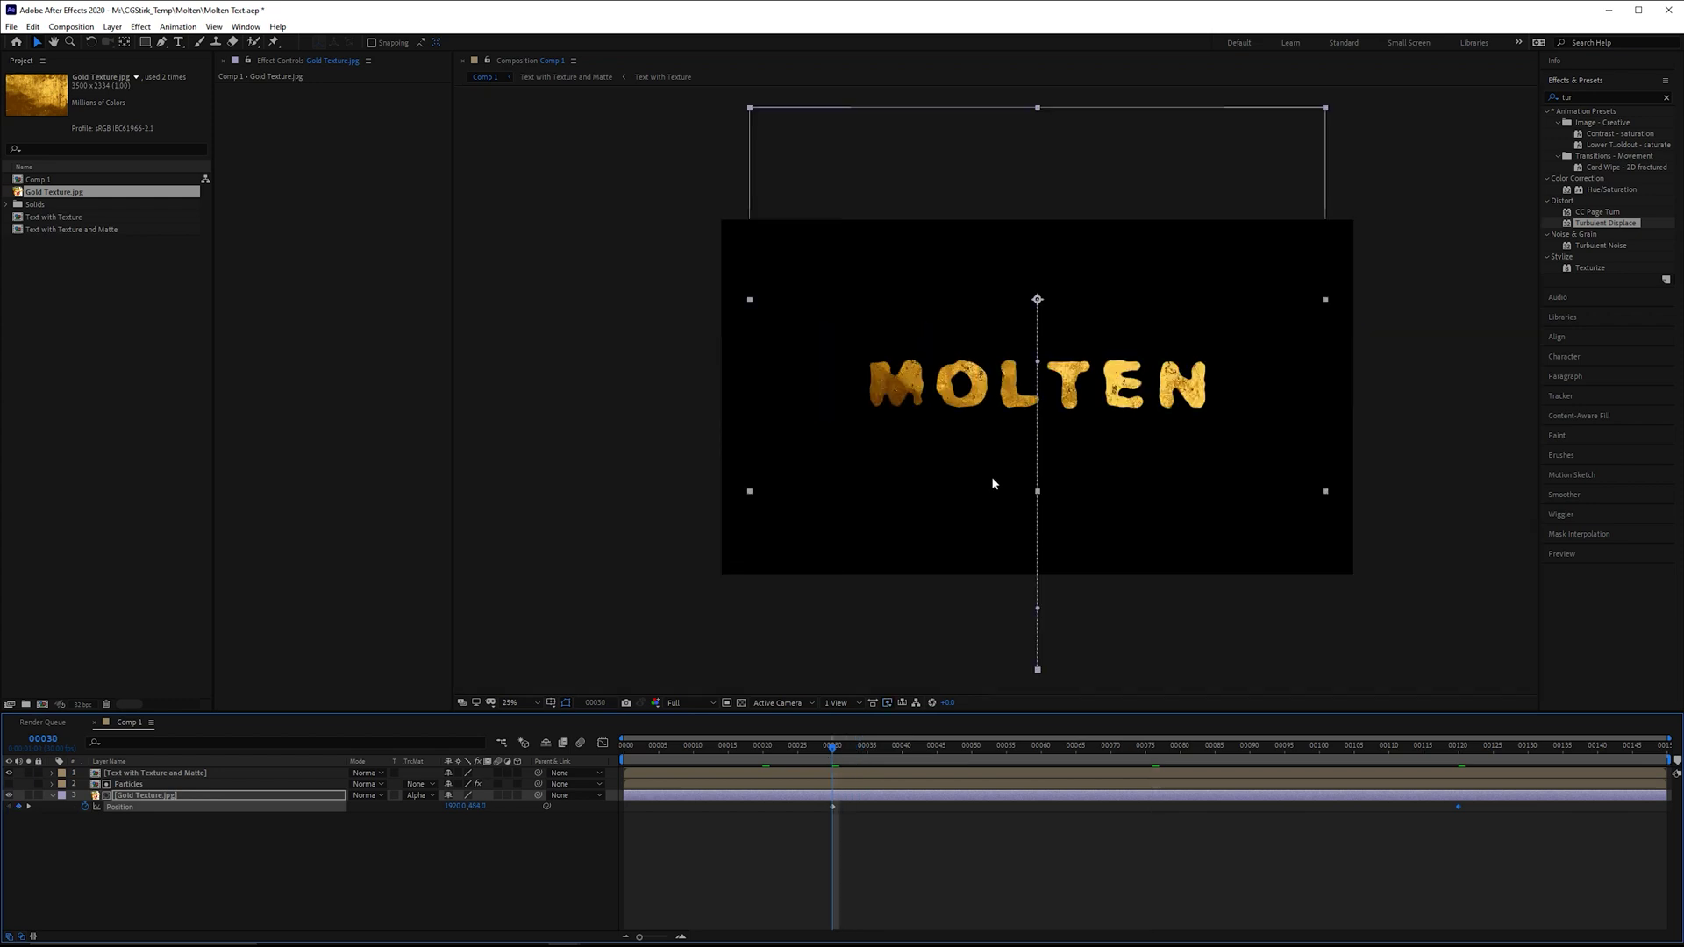
left_click_drag(988, 492, 984, 404)
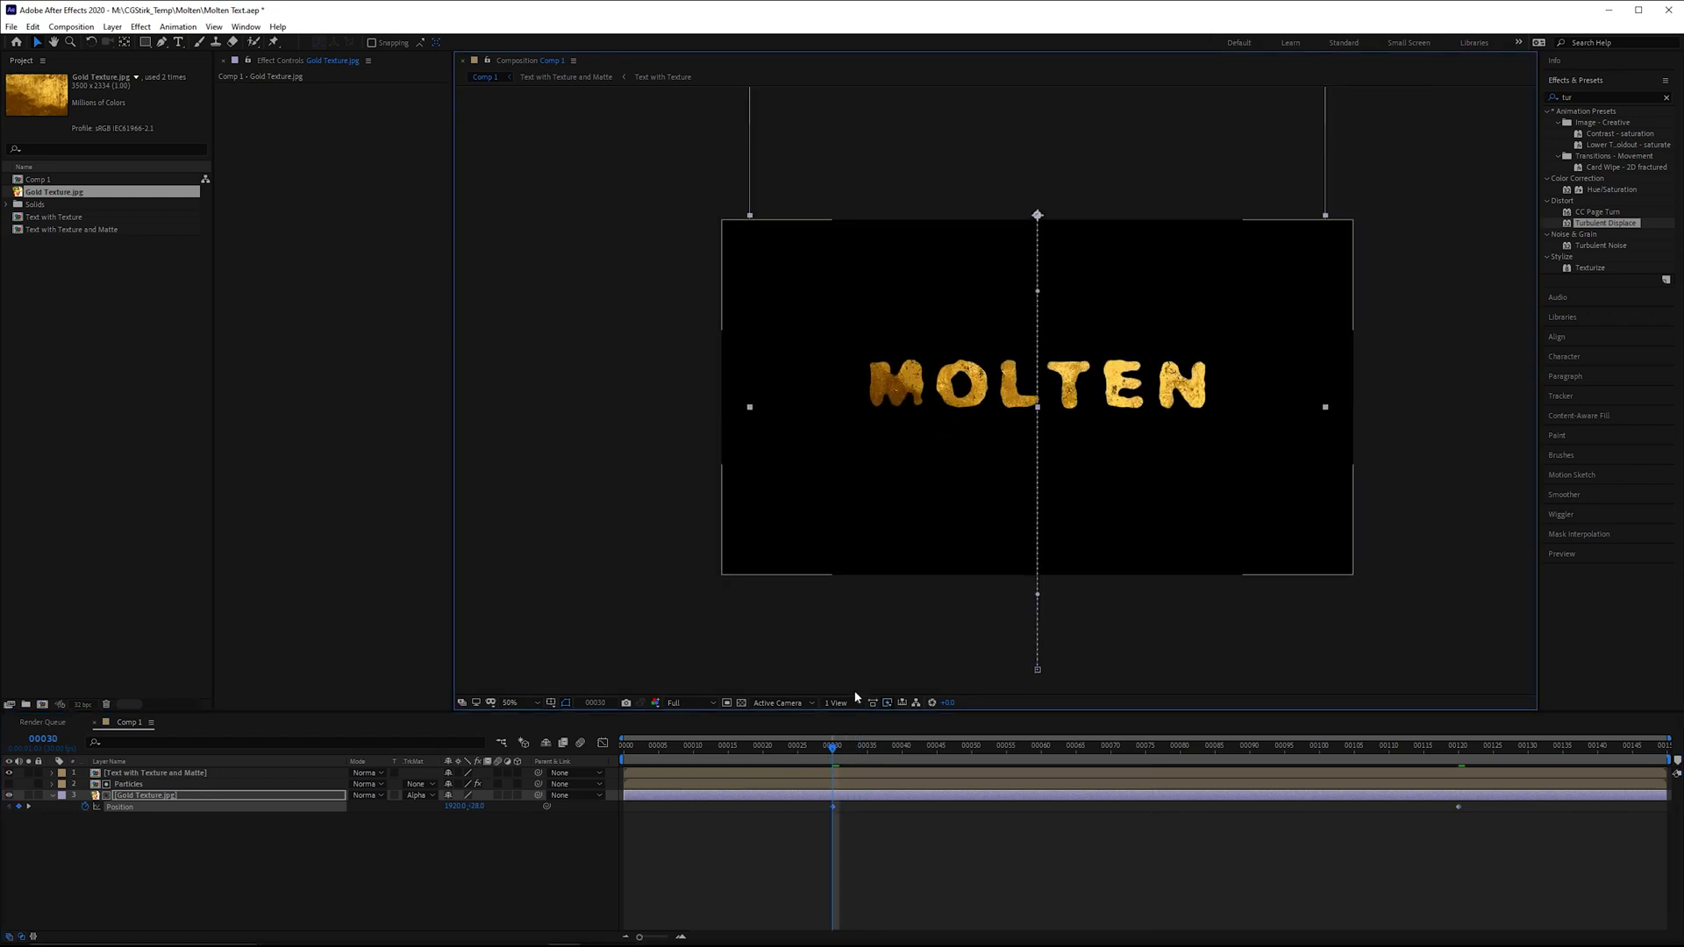
scroll(986, 396, "up", 2)
left_click_drag(834, 750, 1069, 749)
Apply Directional Blur to the gold texture layer at frame 30
scroll(1010, 607, "up", 2)
scroll(1026, 561, "down", 1)
left_click_drag(1031, 631, 1098, 586)
key("j")
left_click(1625, 97)
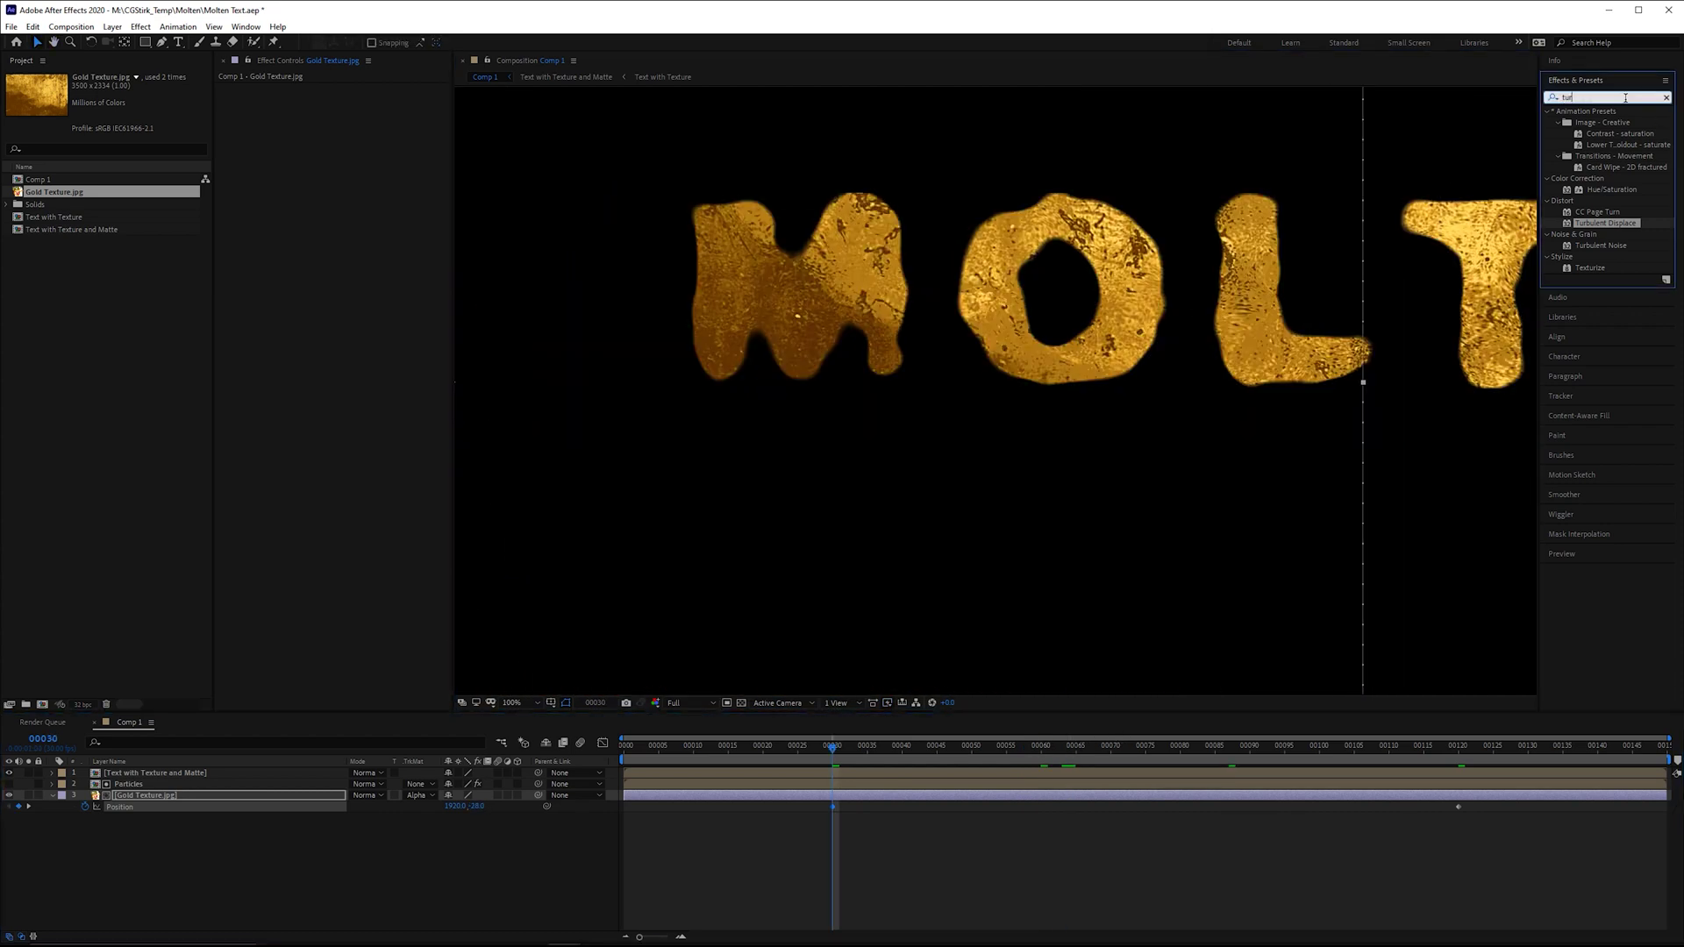
type("direc")
left_click_drag(1612, 122, 291, 231)
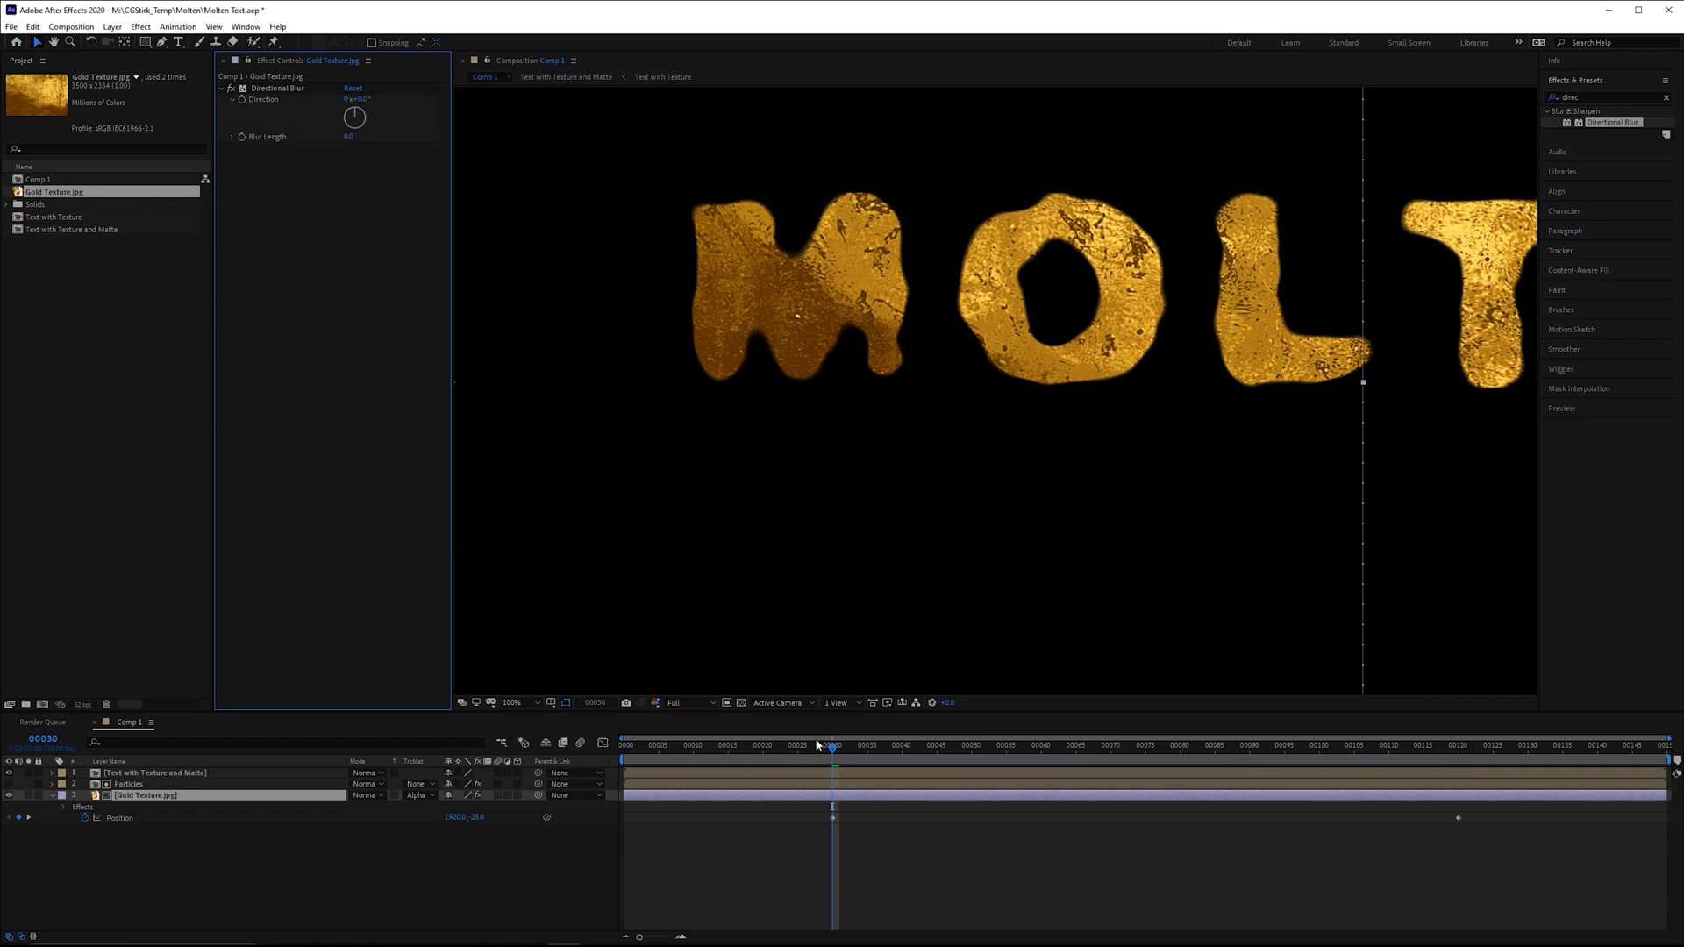
Keyframe Blur Length at 0 on frame 30 and 20 on frame 100
left_click(243, 136)
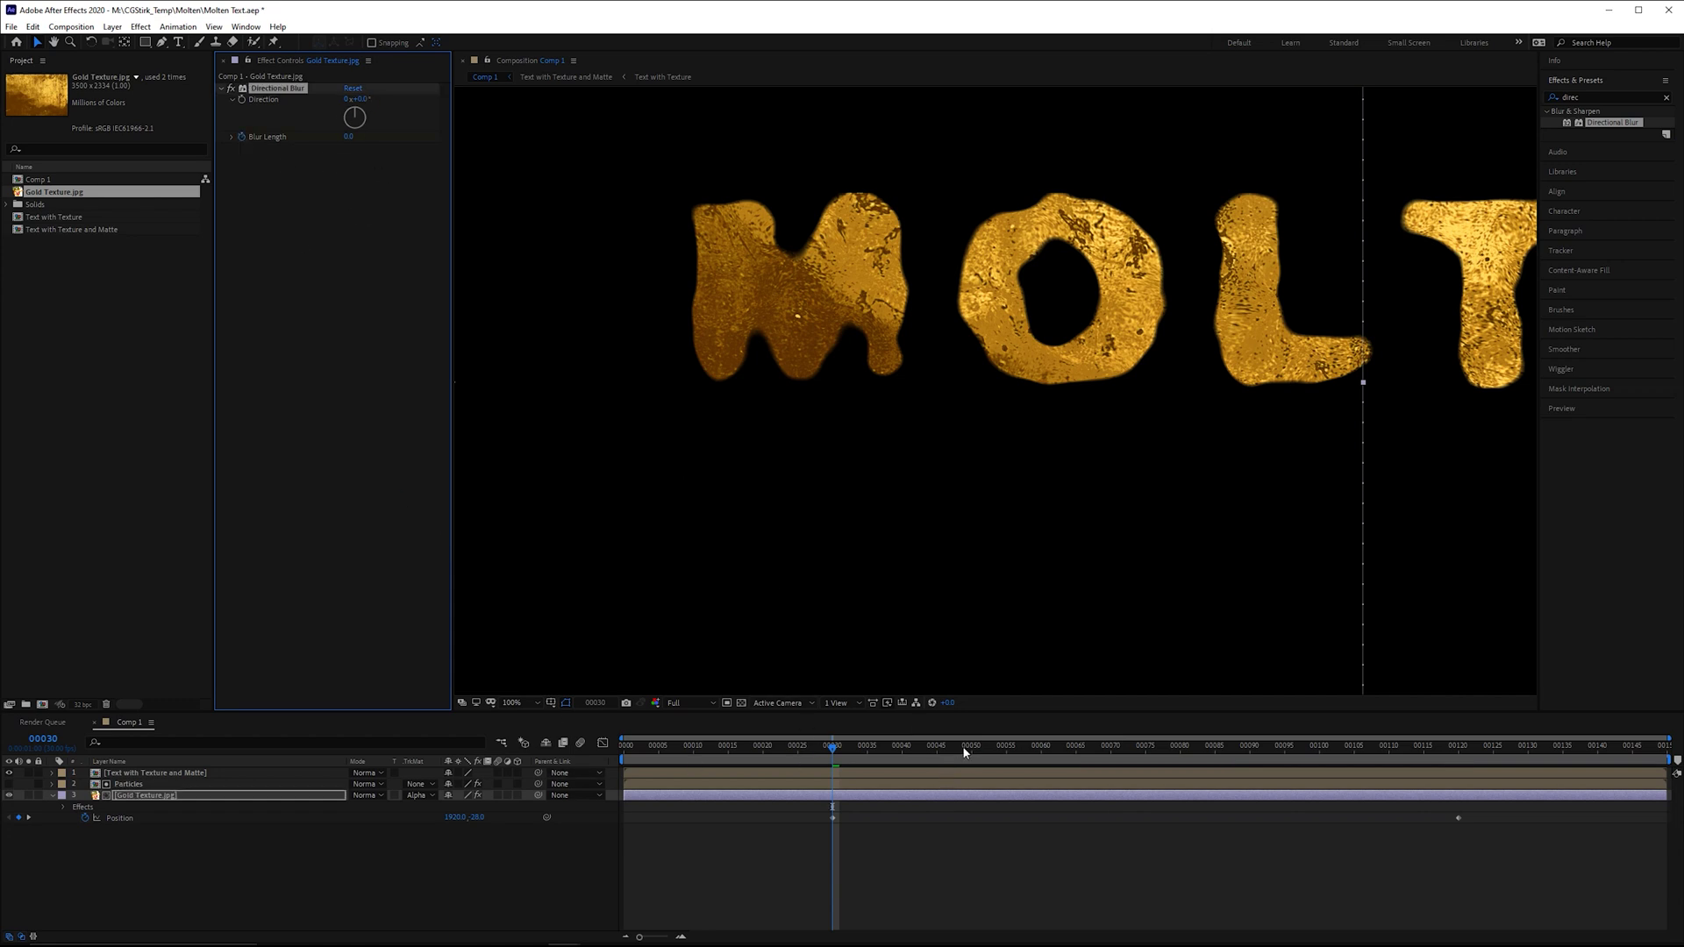
left_click_drag(965, 753, 1322, 751)
scroll(1025, 413, "down", 3)
left_click_drag(1029, 427, 980, 379)
scroll(979, 379, "up", 2)
scroll(979, 376, "up", 2)
left_click(349, 138)
type("20")
key("Return")
Move the Blur Length end keyframe to frame 120 and review the streaked letters
left_click_drag(867, 396, 1087, 393)
scroll(987, 390, "up", 1)
left_click(1236, 748)
scroll(1208, 605, "down", 1)
left_click_drag(1209, 605, 1167, 583)
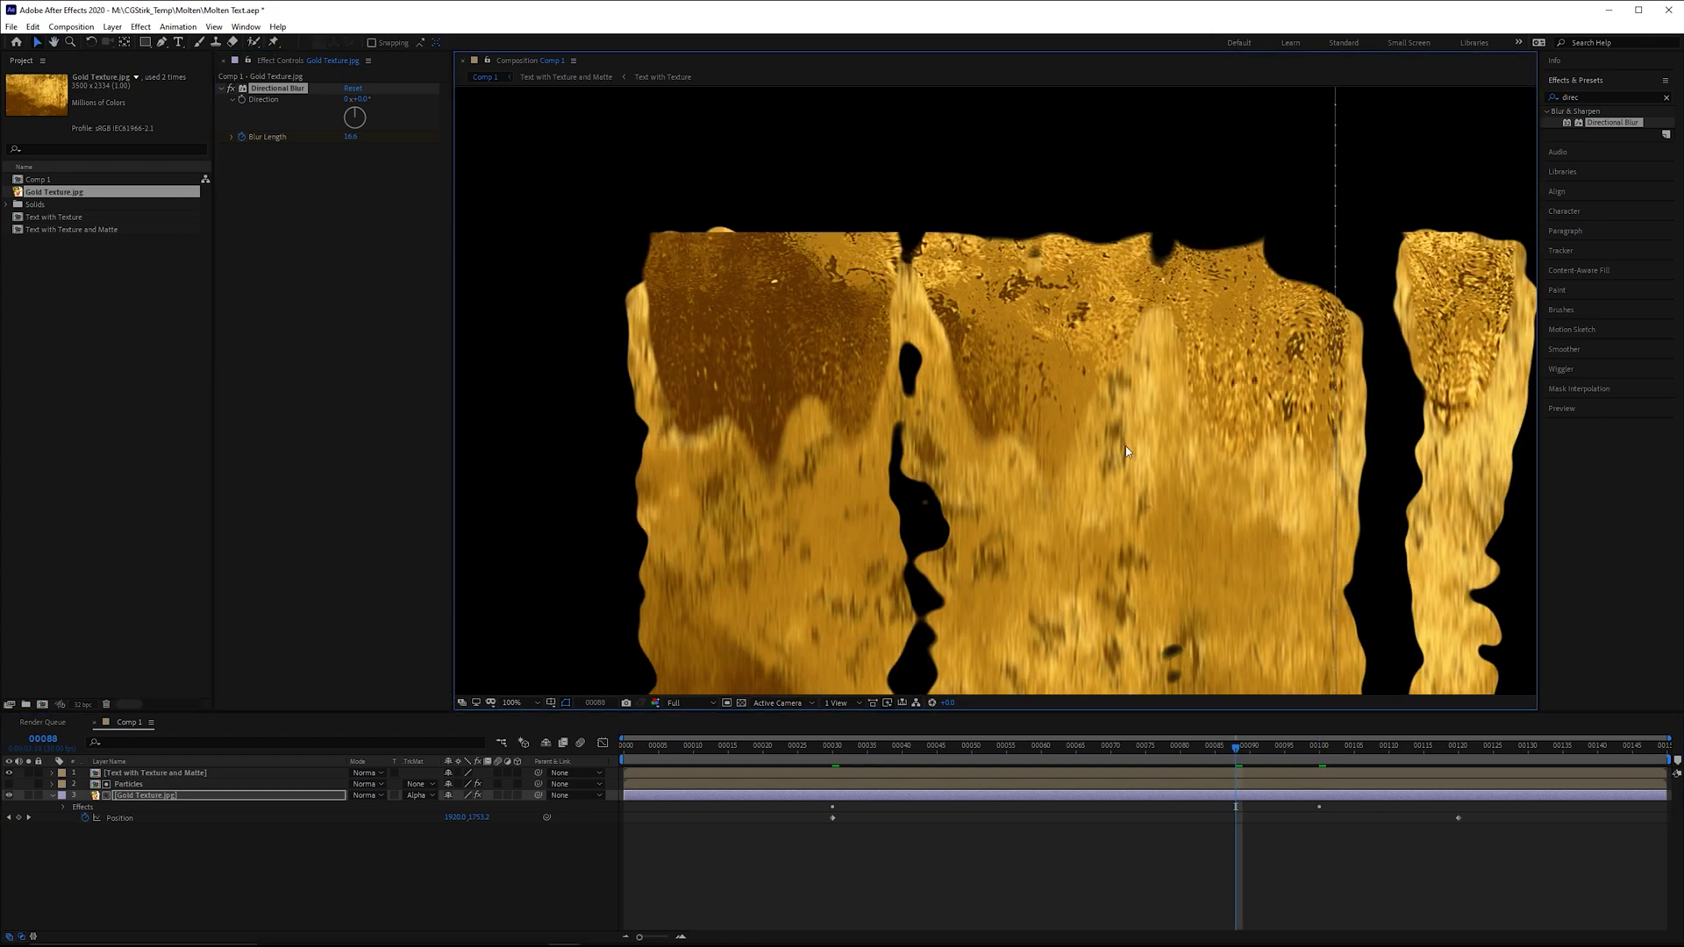
left_click(1318, 746)
key("u")
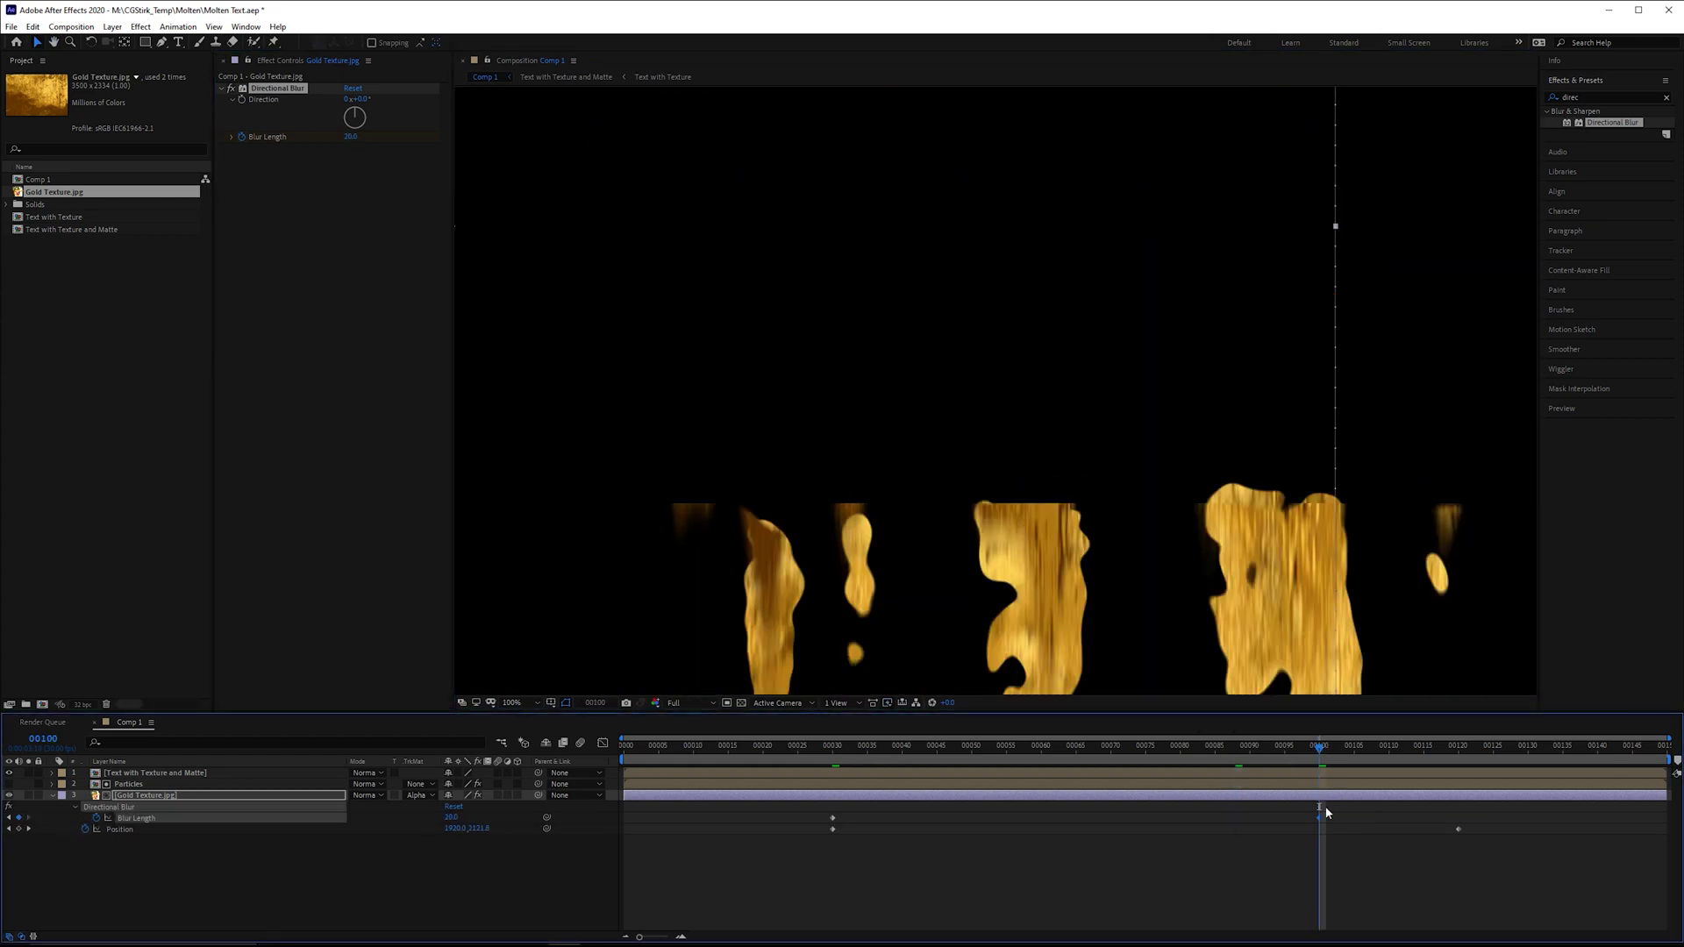
left_click_drag(1320, 818, 1459, 823)
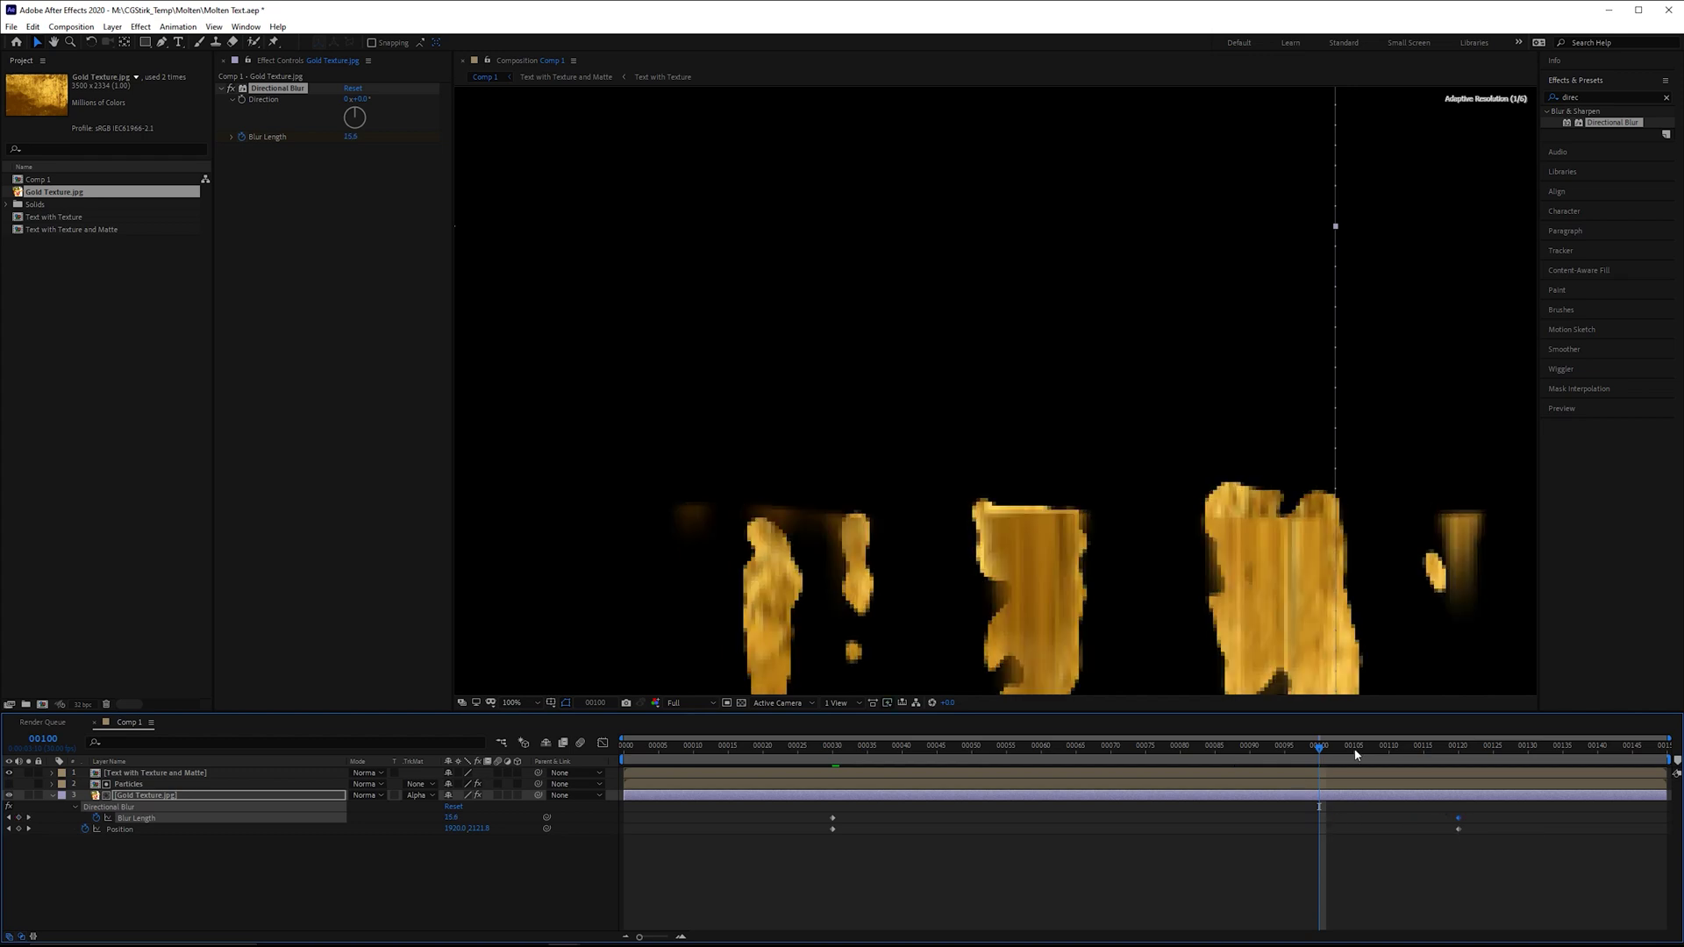
mouse_move(1320, 745)
left_mouse_down()
mouse_move(1251, 753)
mouse_move(1311, 756)
left_mouse_up()
left_click_drag(1015, 455, 1012, 417)
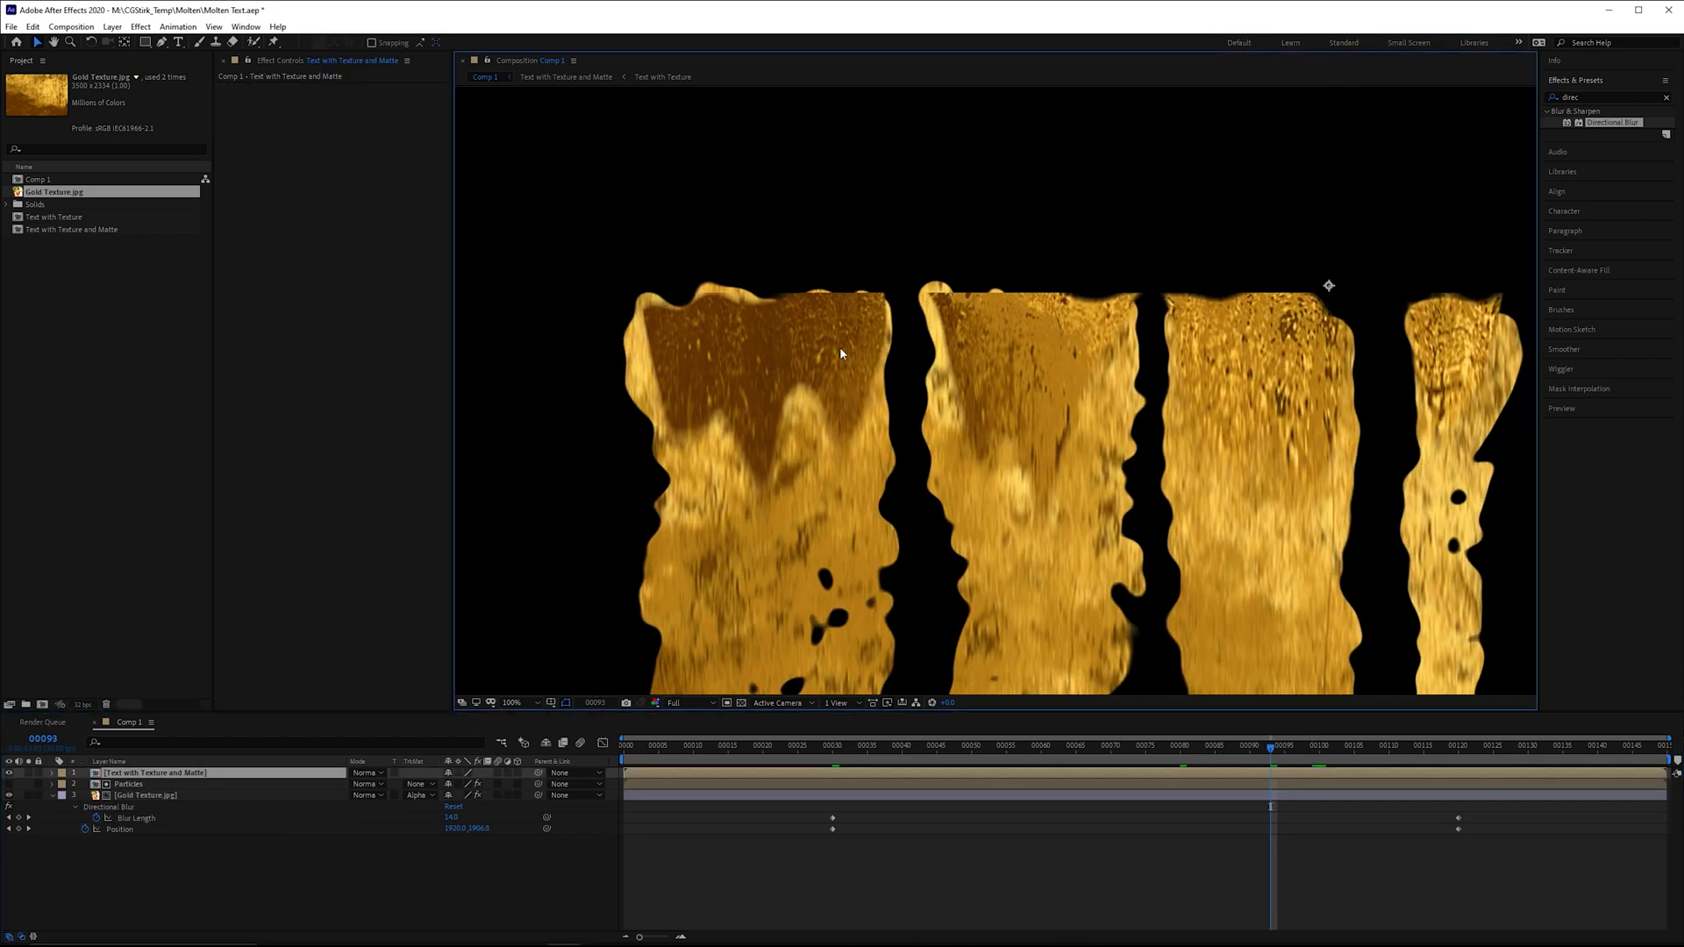
left_click_drag(839, 346, 824, 383)
scroll(893, 370, "up", 1)
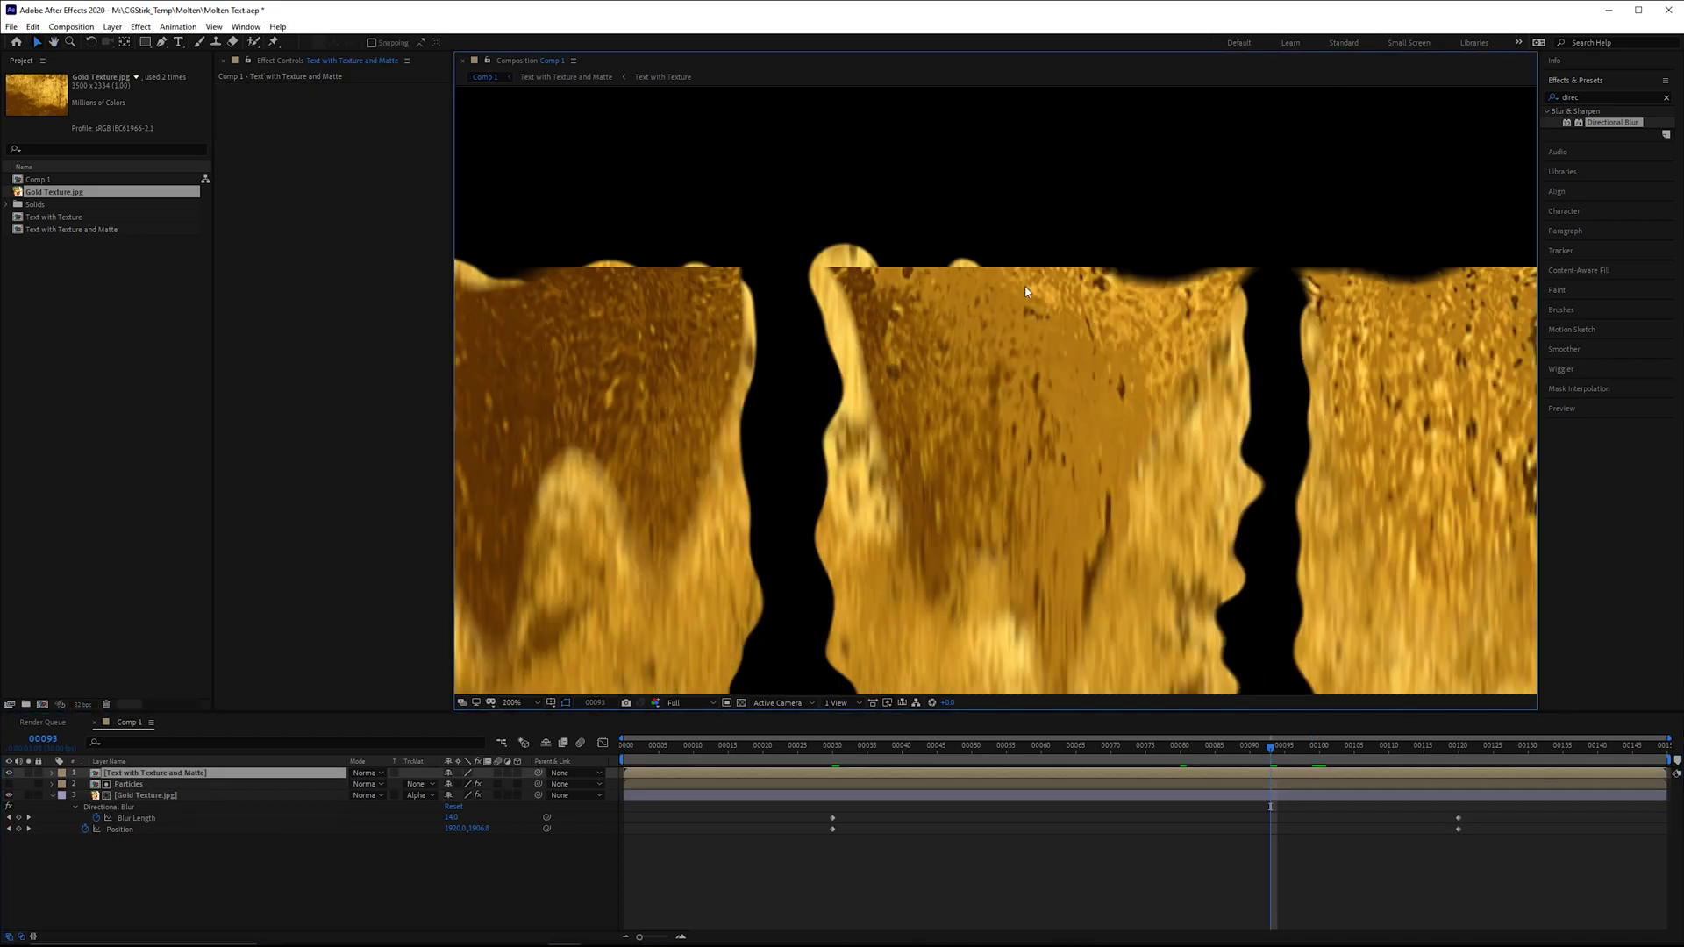
Apply Channel Blur to the text-and-matte layer
scroll(1253, 298, "down", 2)
left_click(1579, 97)
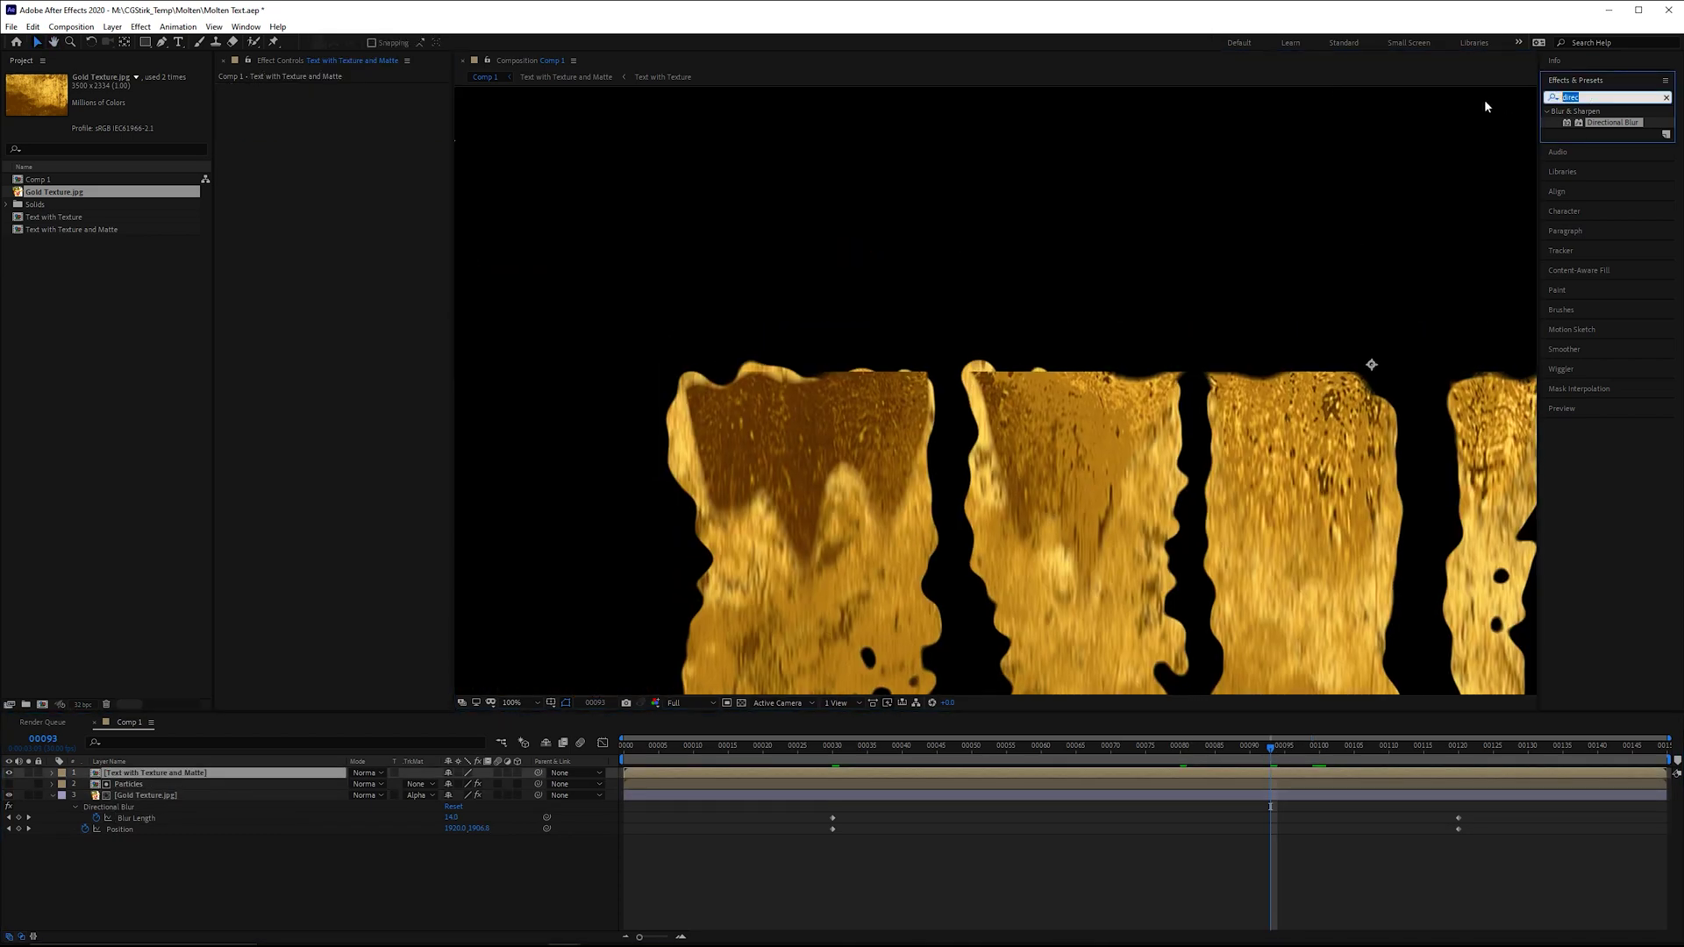
type("chan")
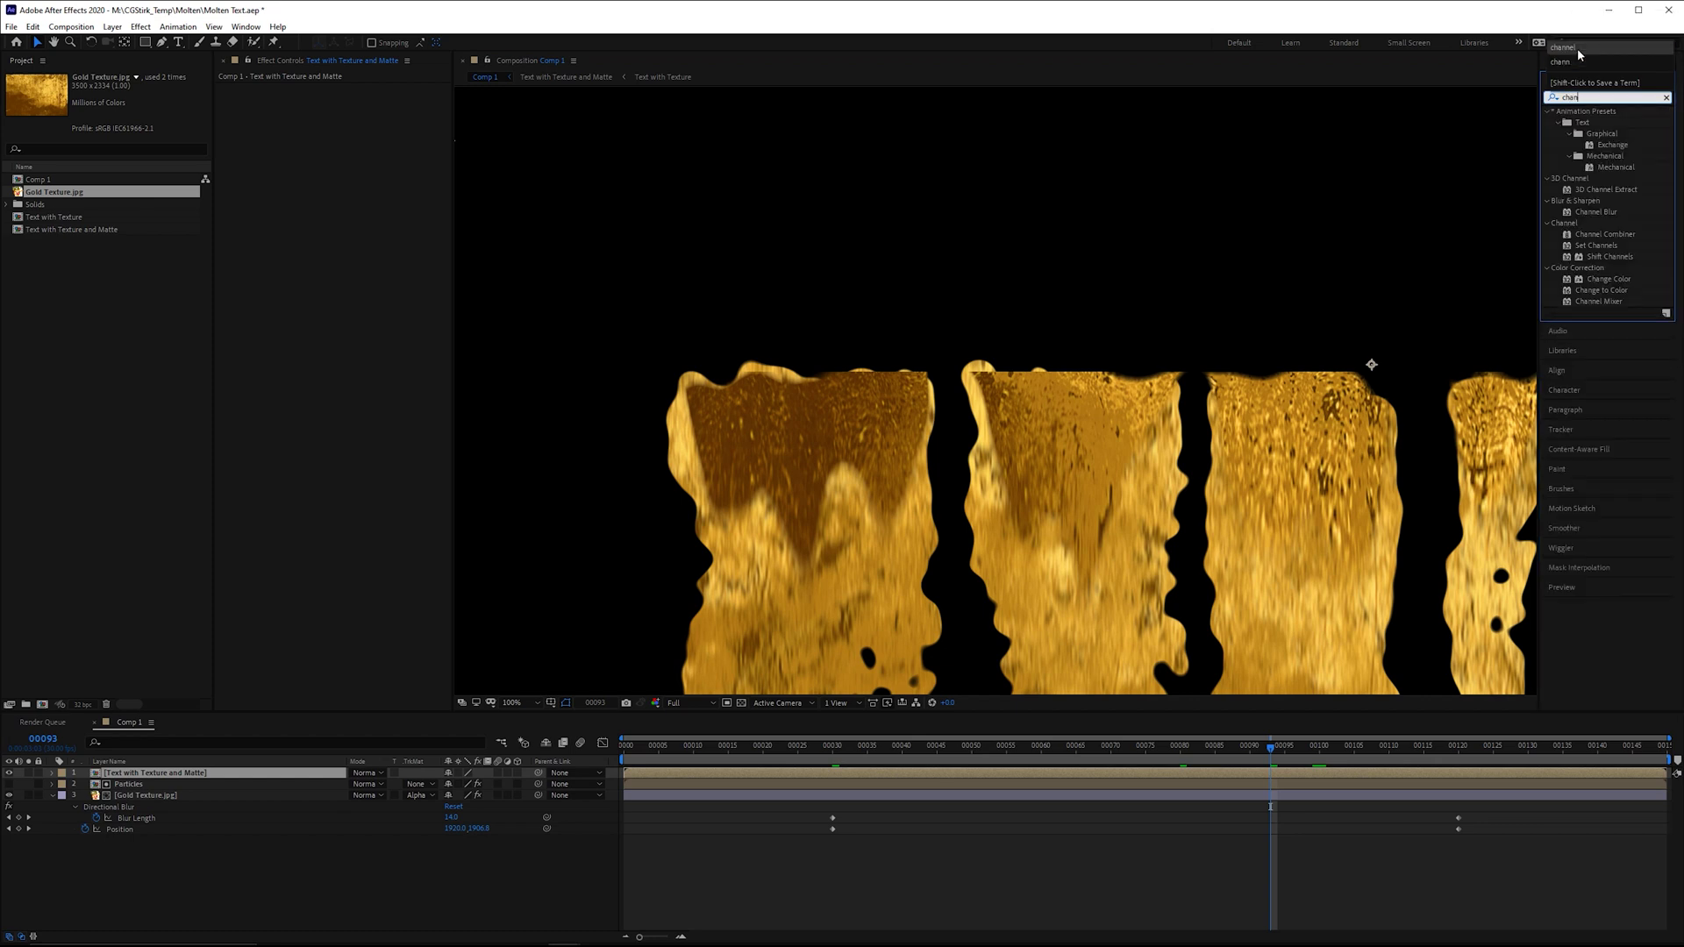
left_click_drag(1596, 213, 362, 151)
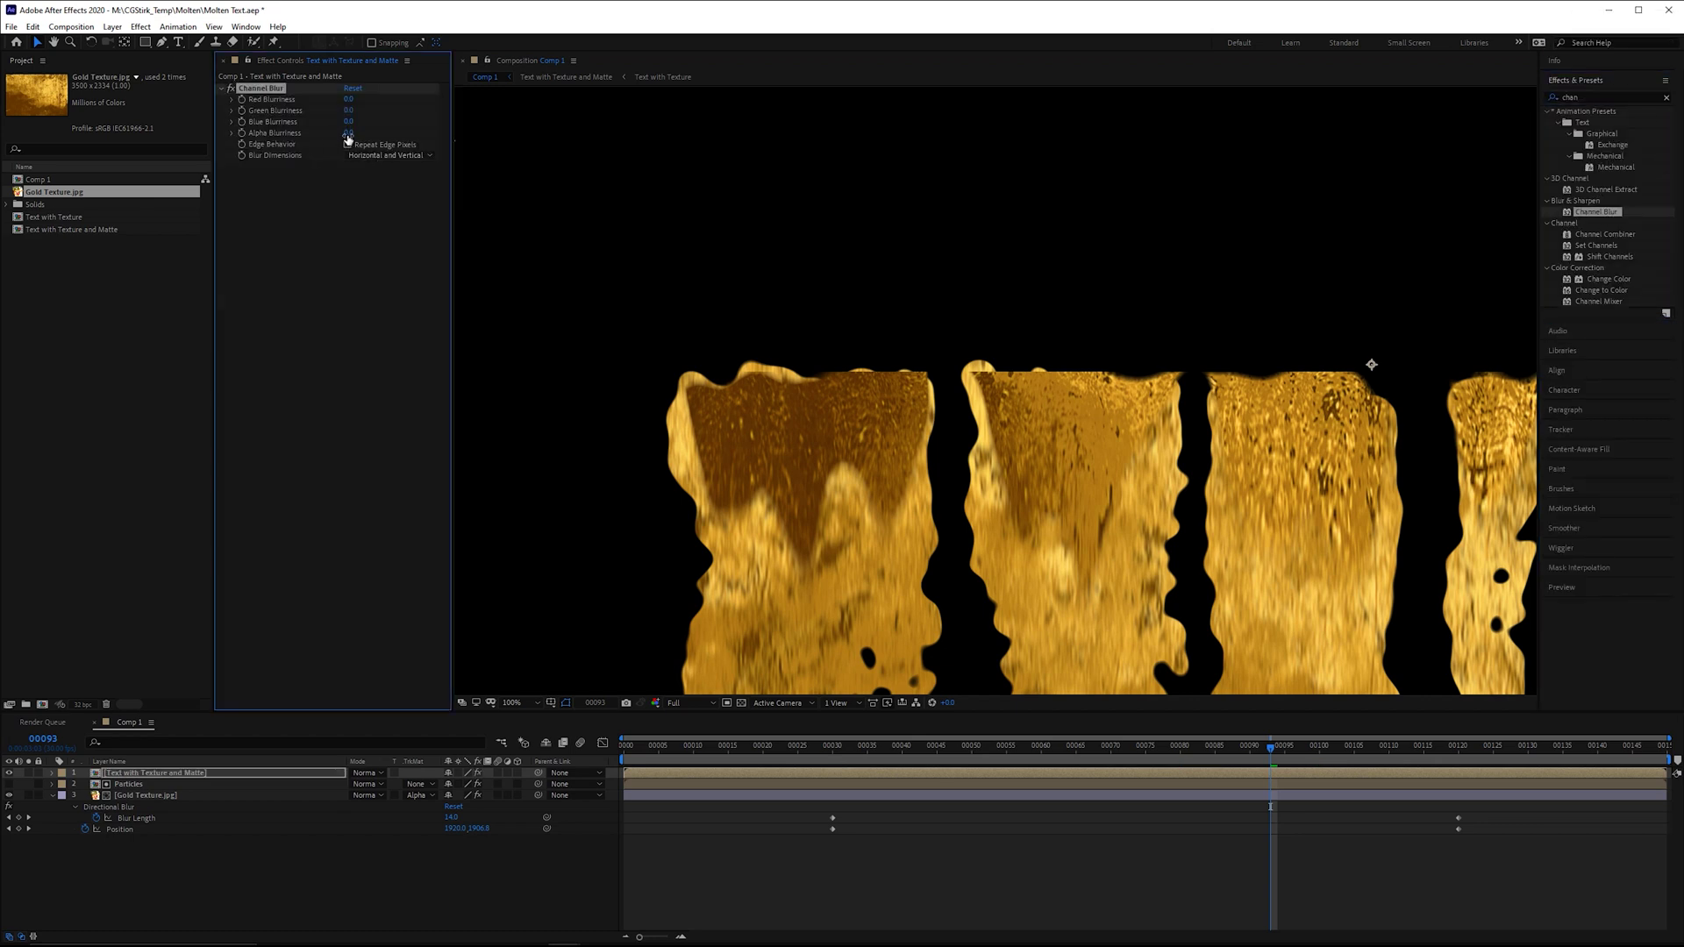
Keyframe Alpha Blurriness from 0 at frame 30 to 20 at frame 59
left_click(822, 747)
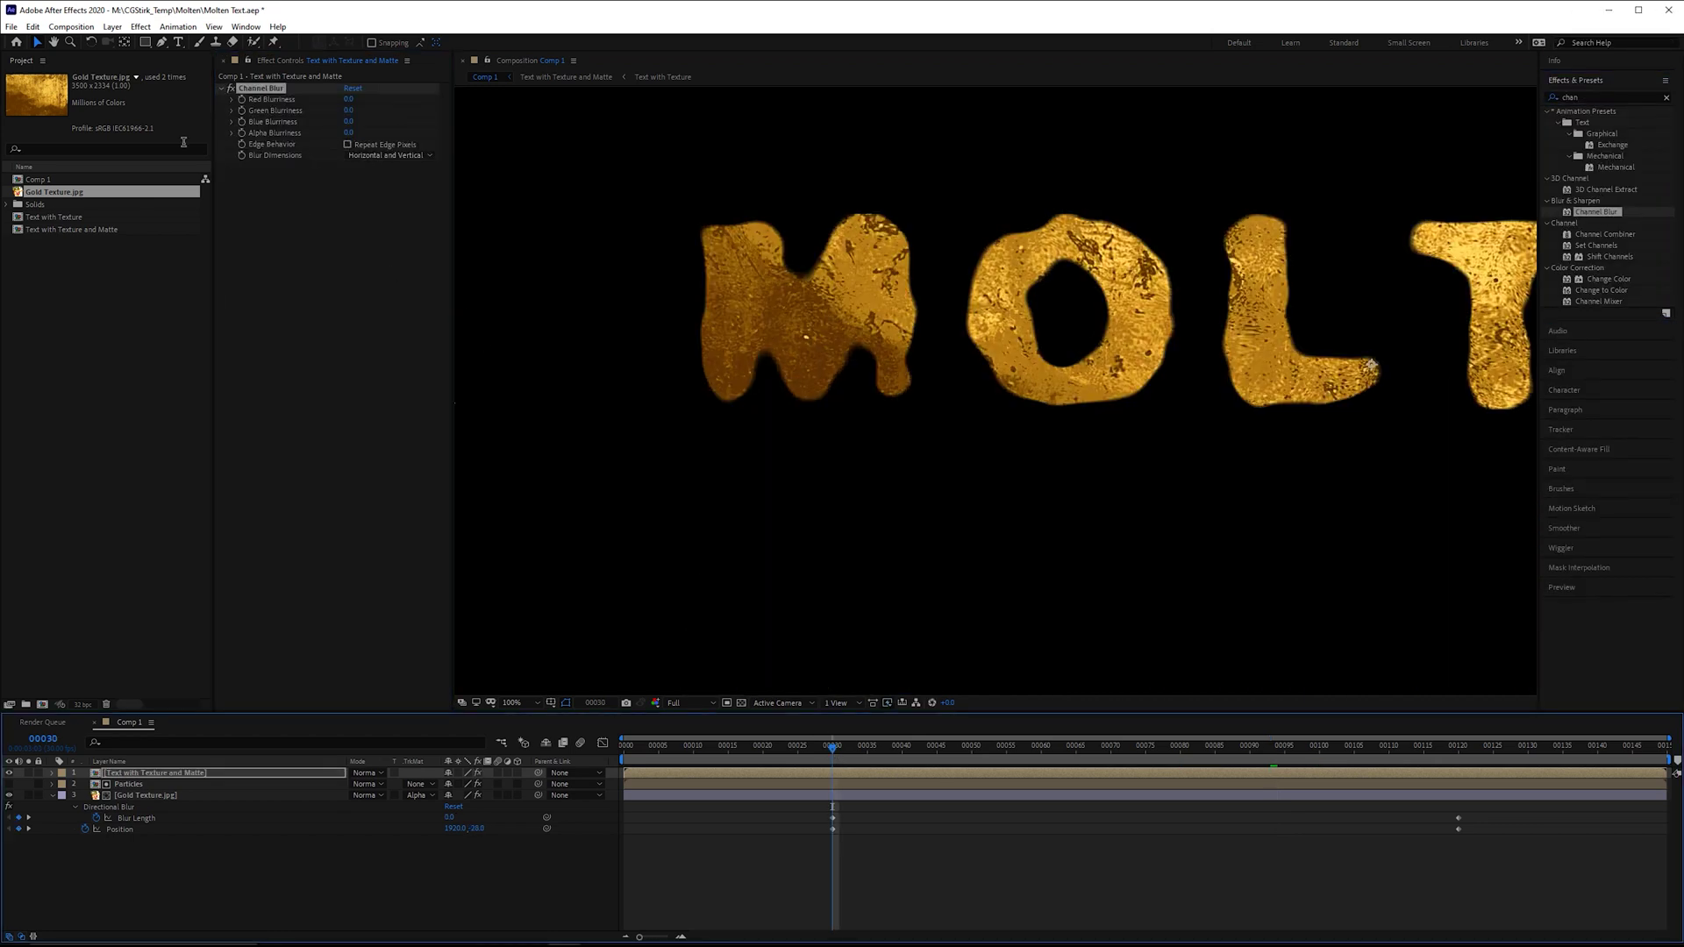
left_click(244, 134)
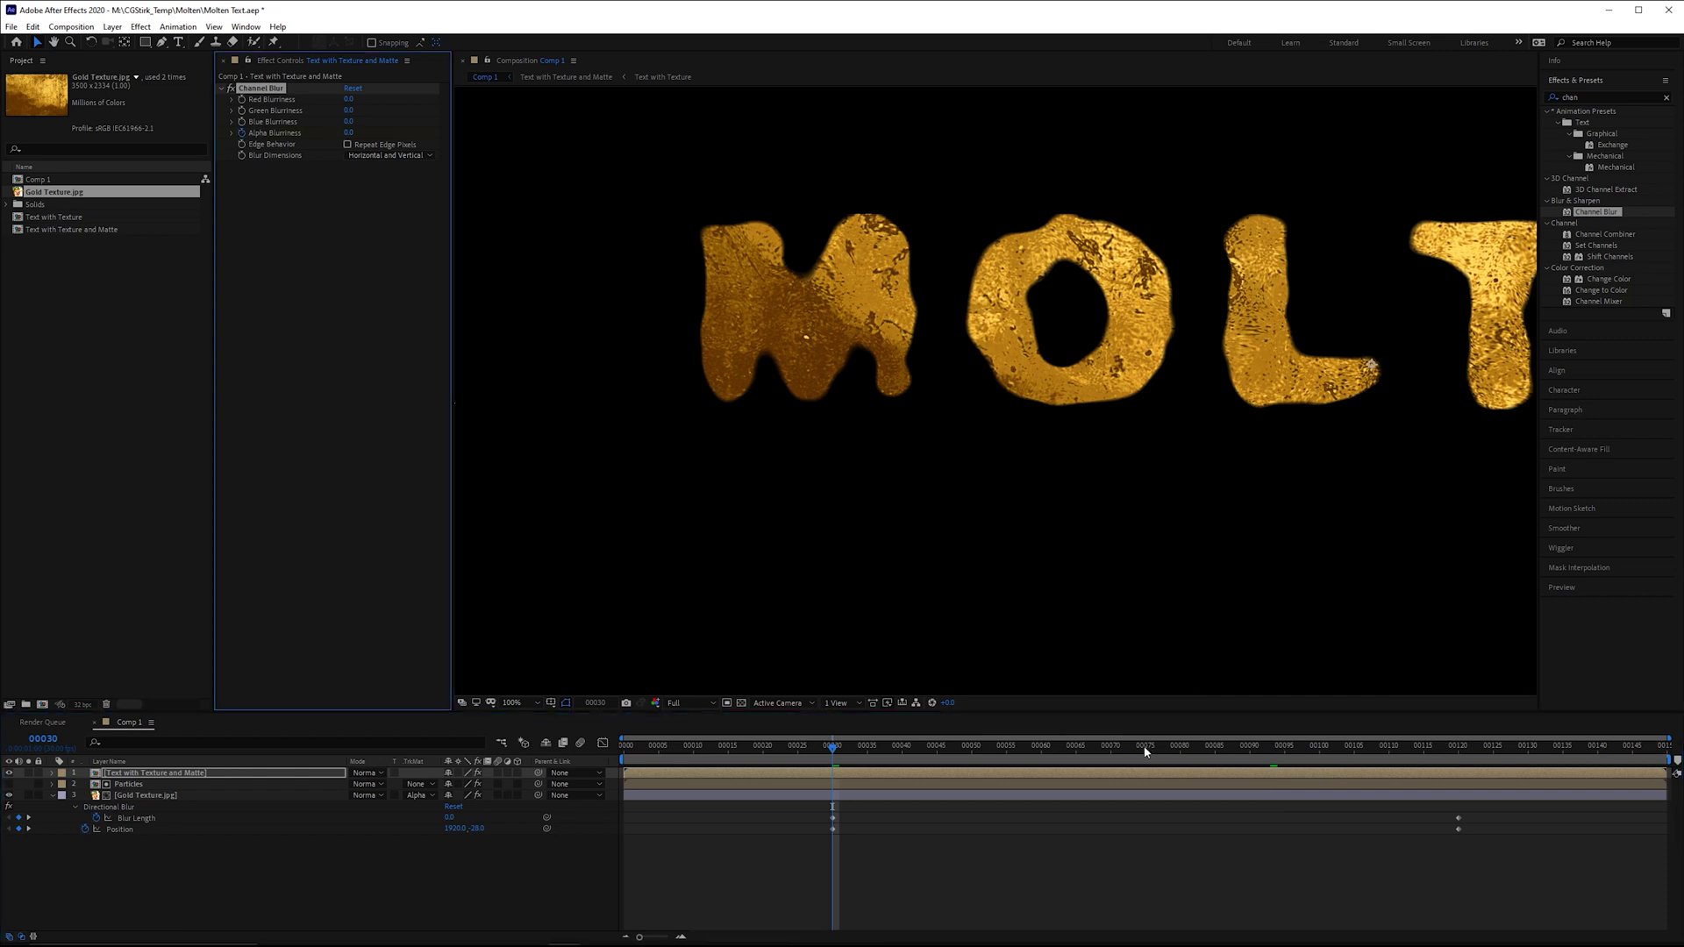
left_click_drag(966, 745, 1036, 742)
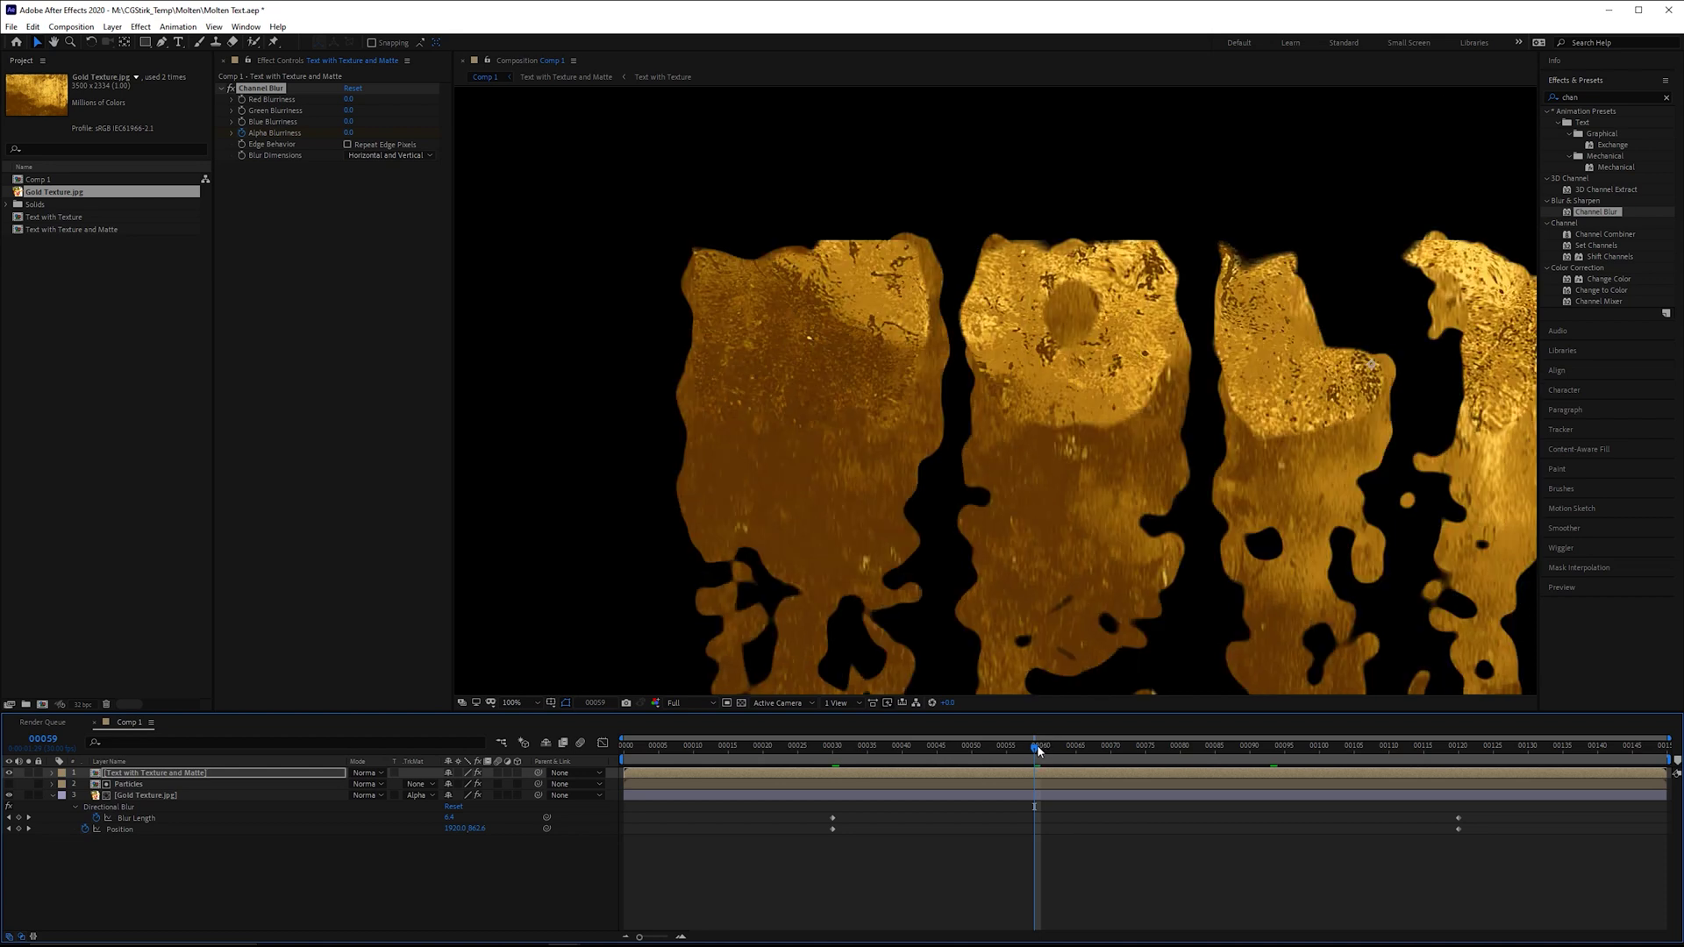
left_click(349, 134)
type("20")
key("Return")
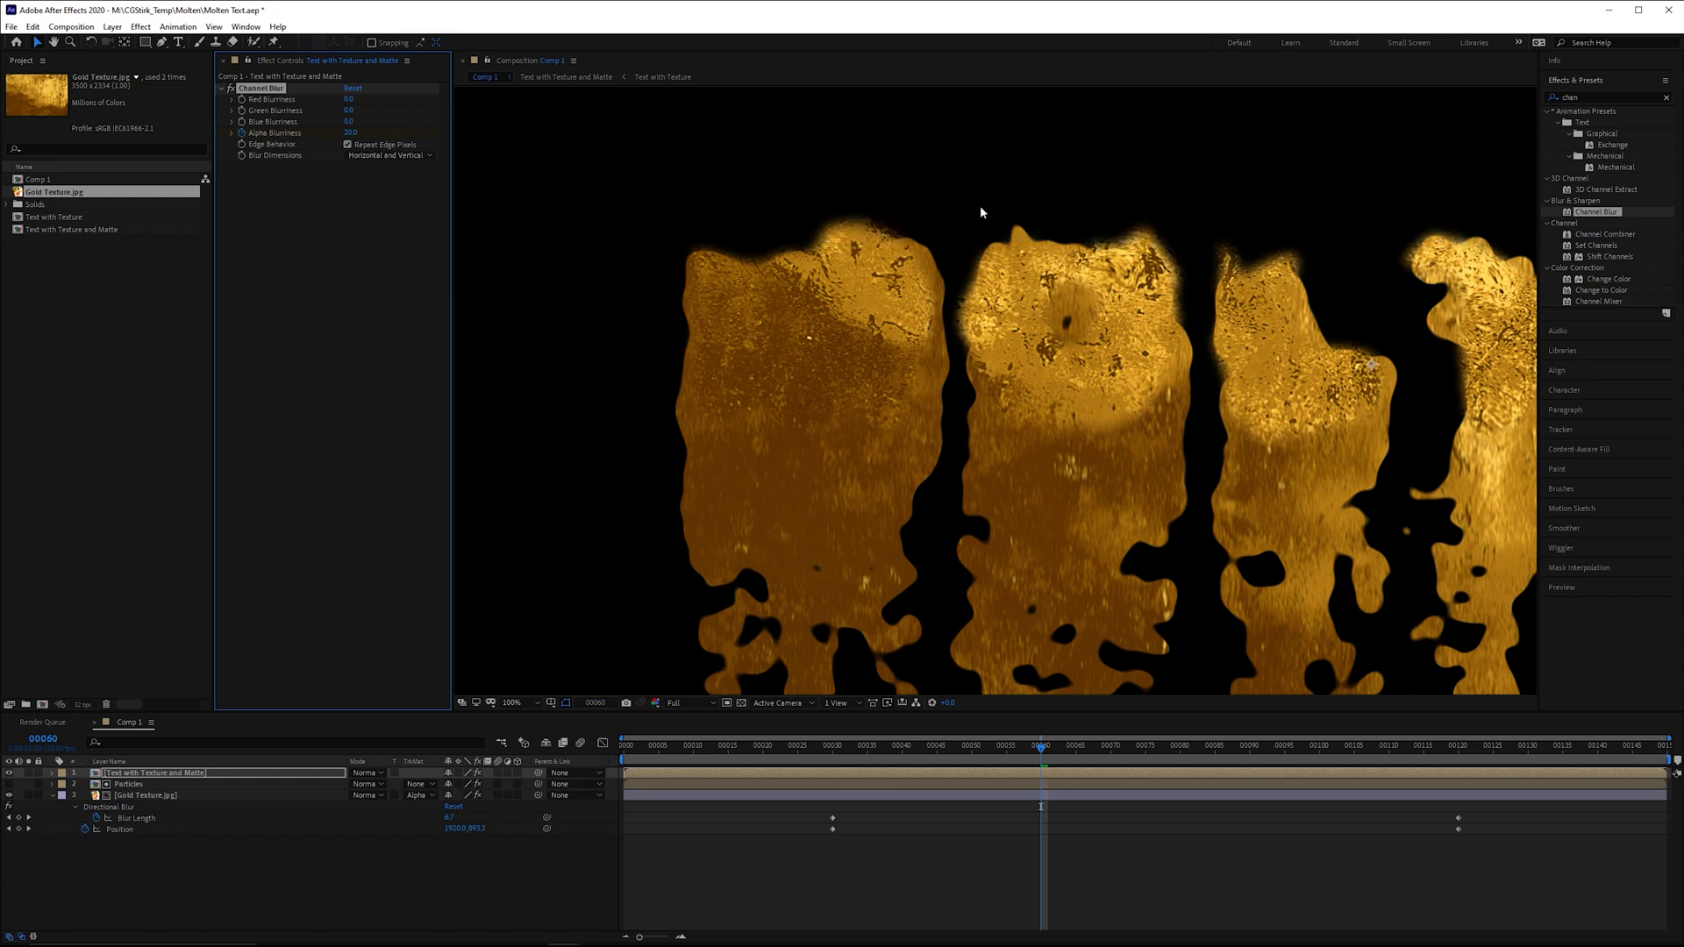
left_click_drag(977, 207, 928, 360)
scroll(938, 281, "up", 1)
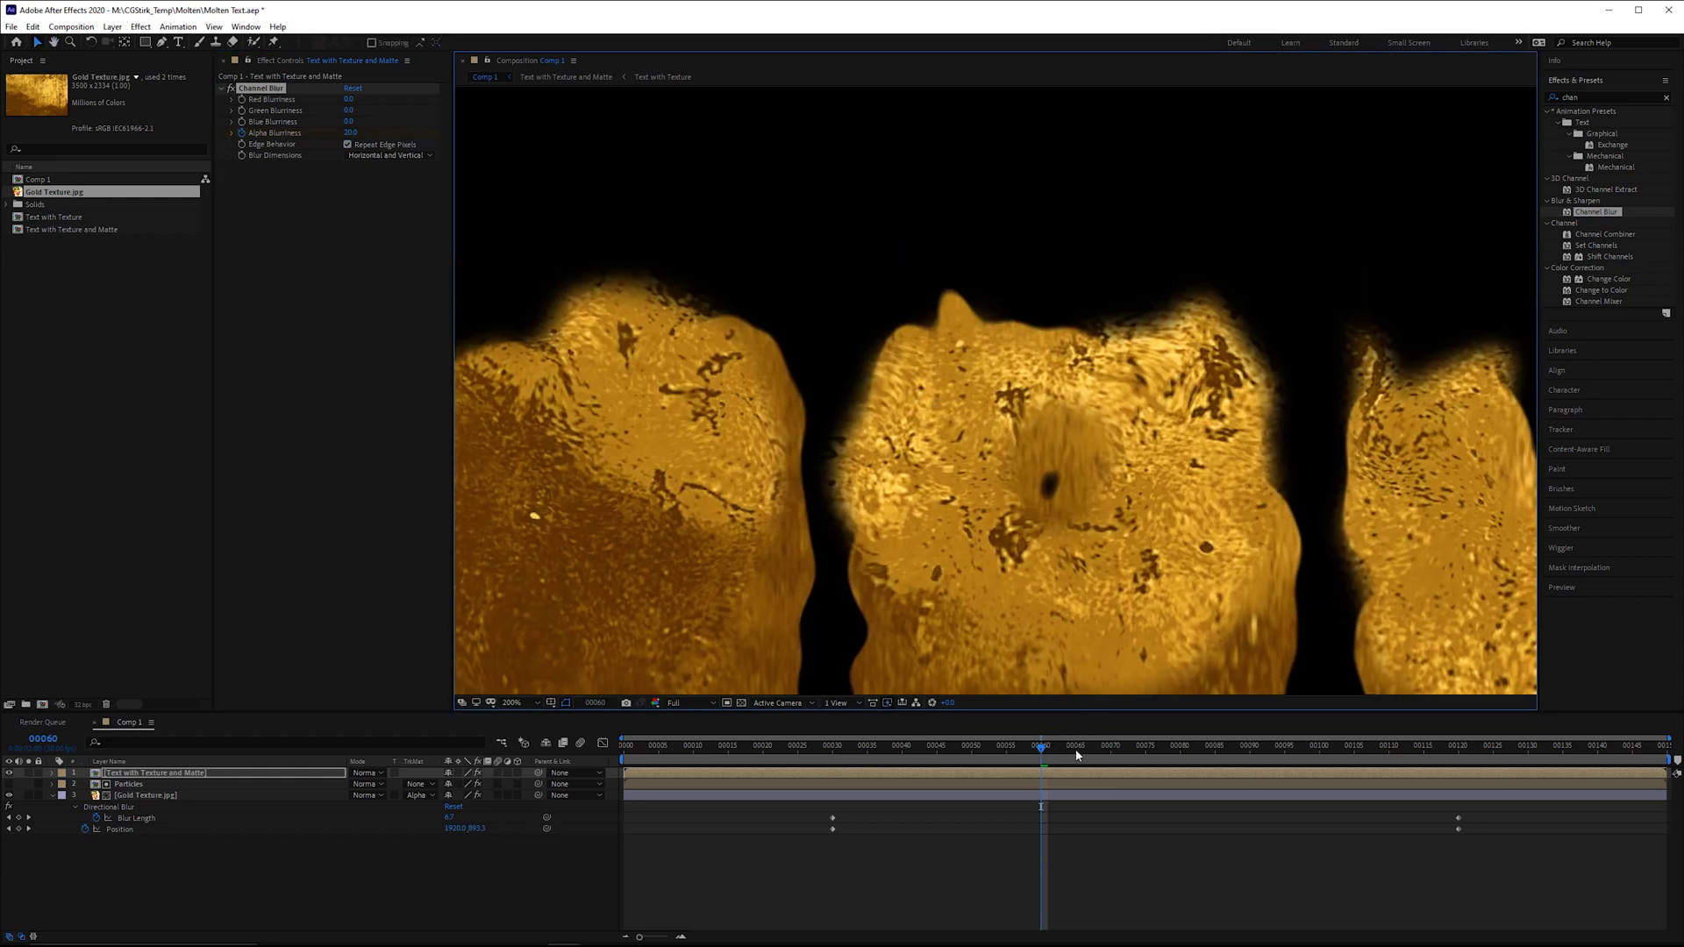
left_click(1083, 745)
scroll(1101, 426, "down", 2)
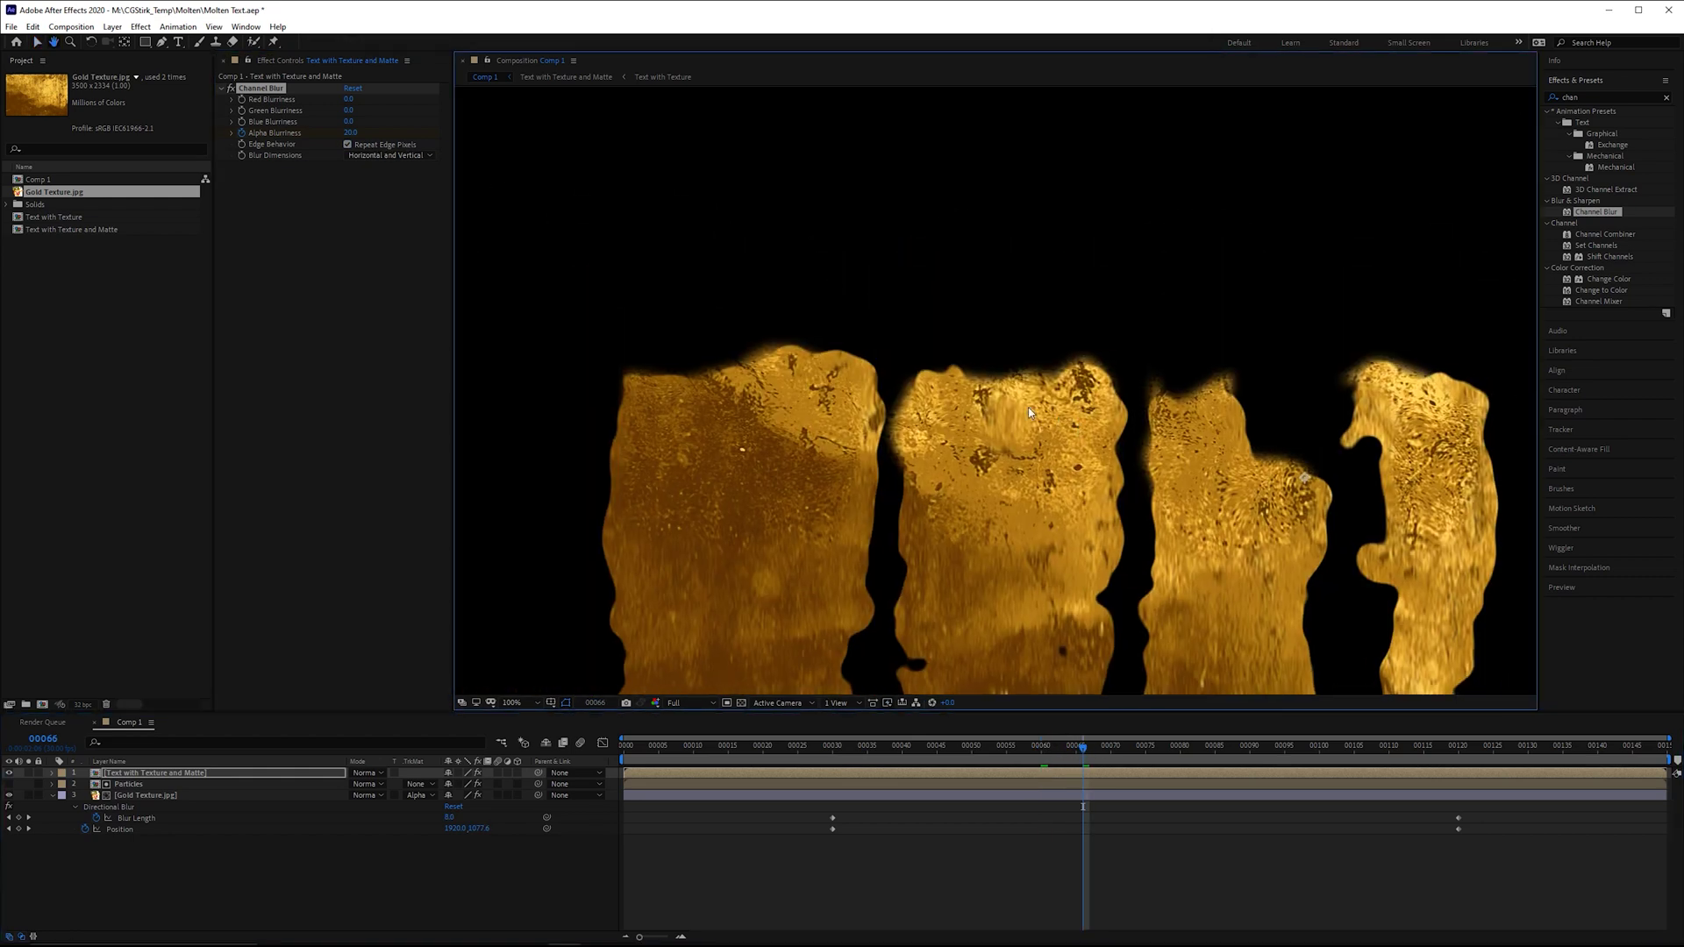
left_click(230, 93)
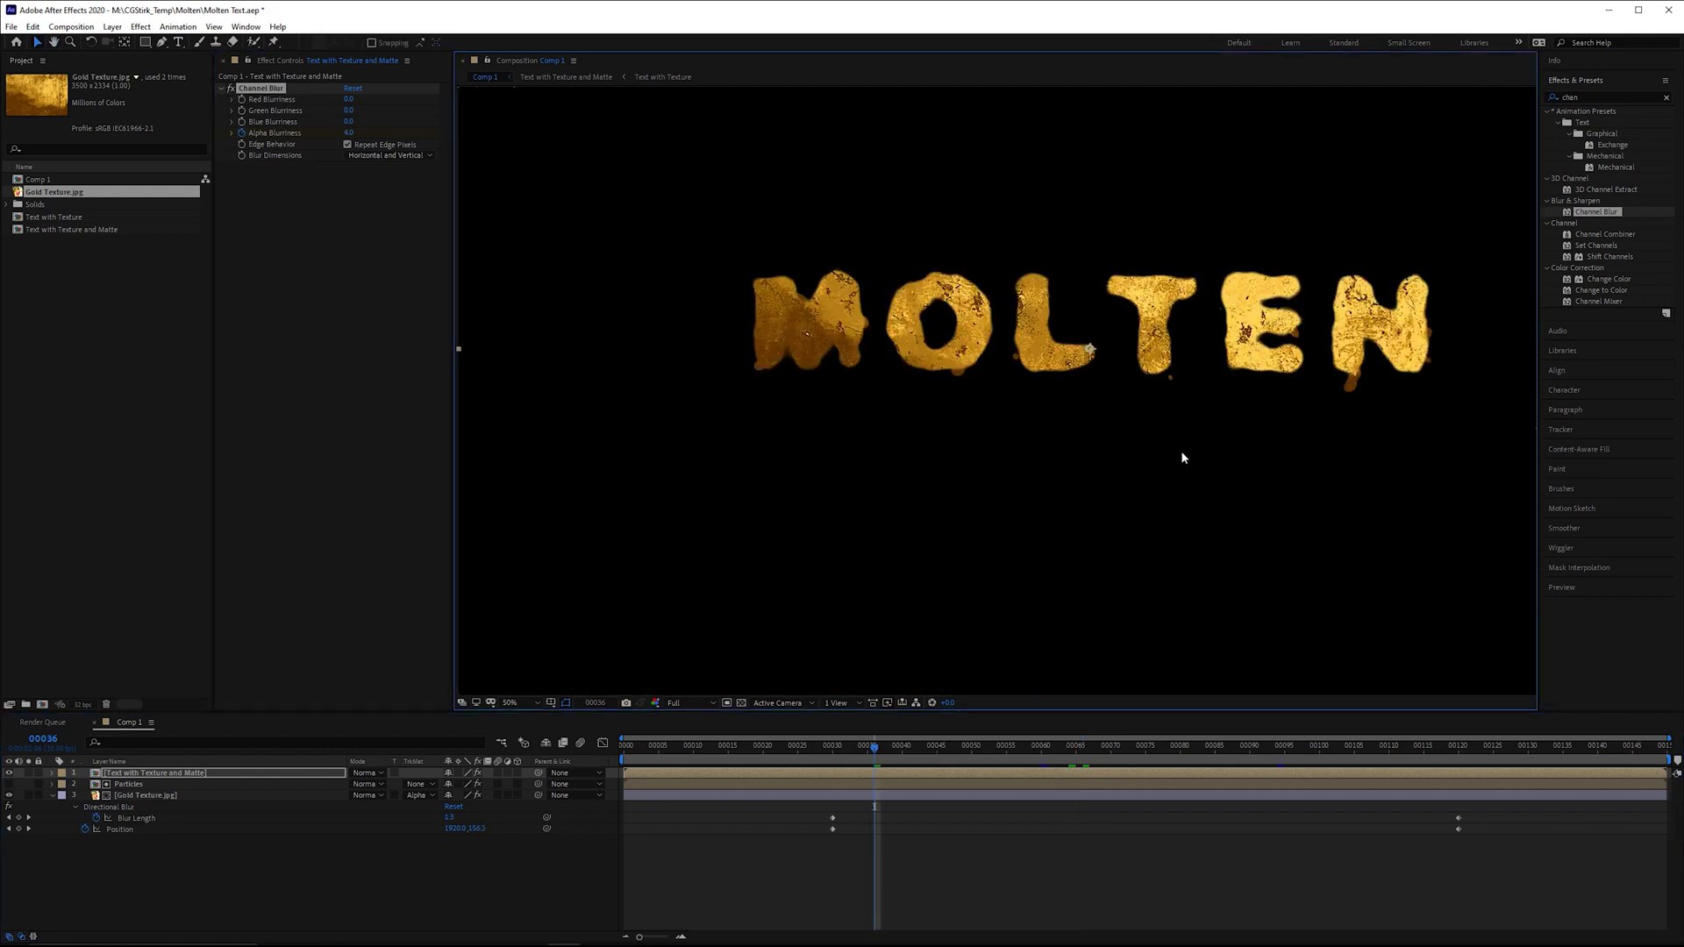
Add a new adjustment layer and name it 'CC Glass'
right_click(469, 870)
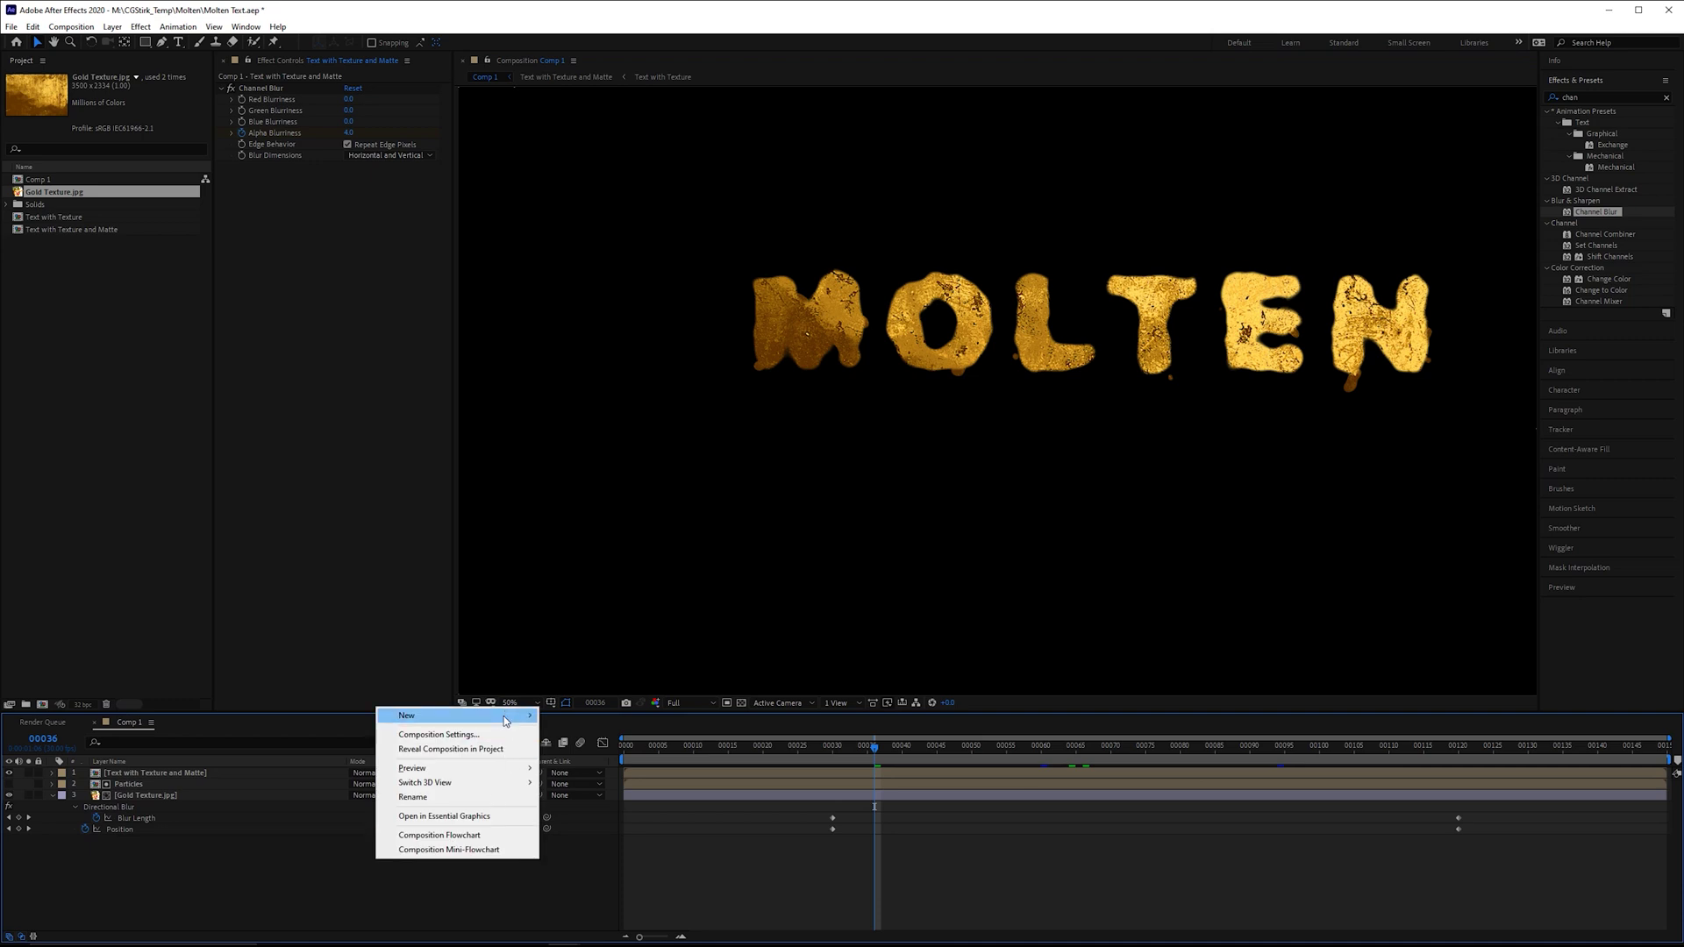
mouse_move(507, 717)
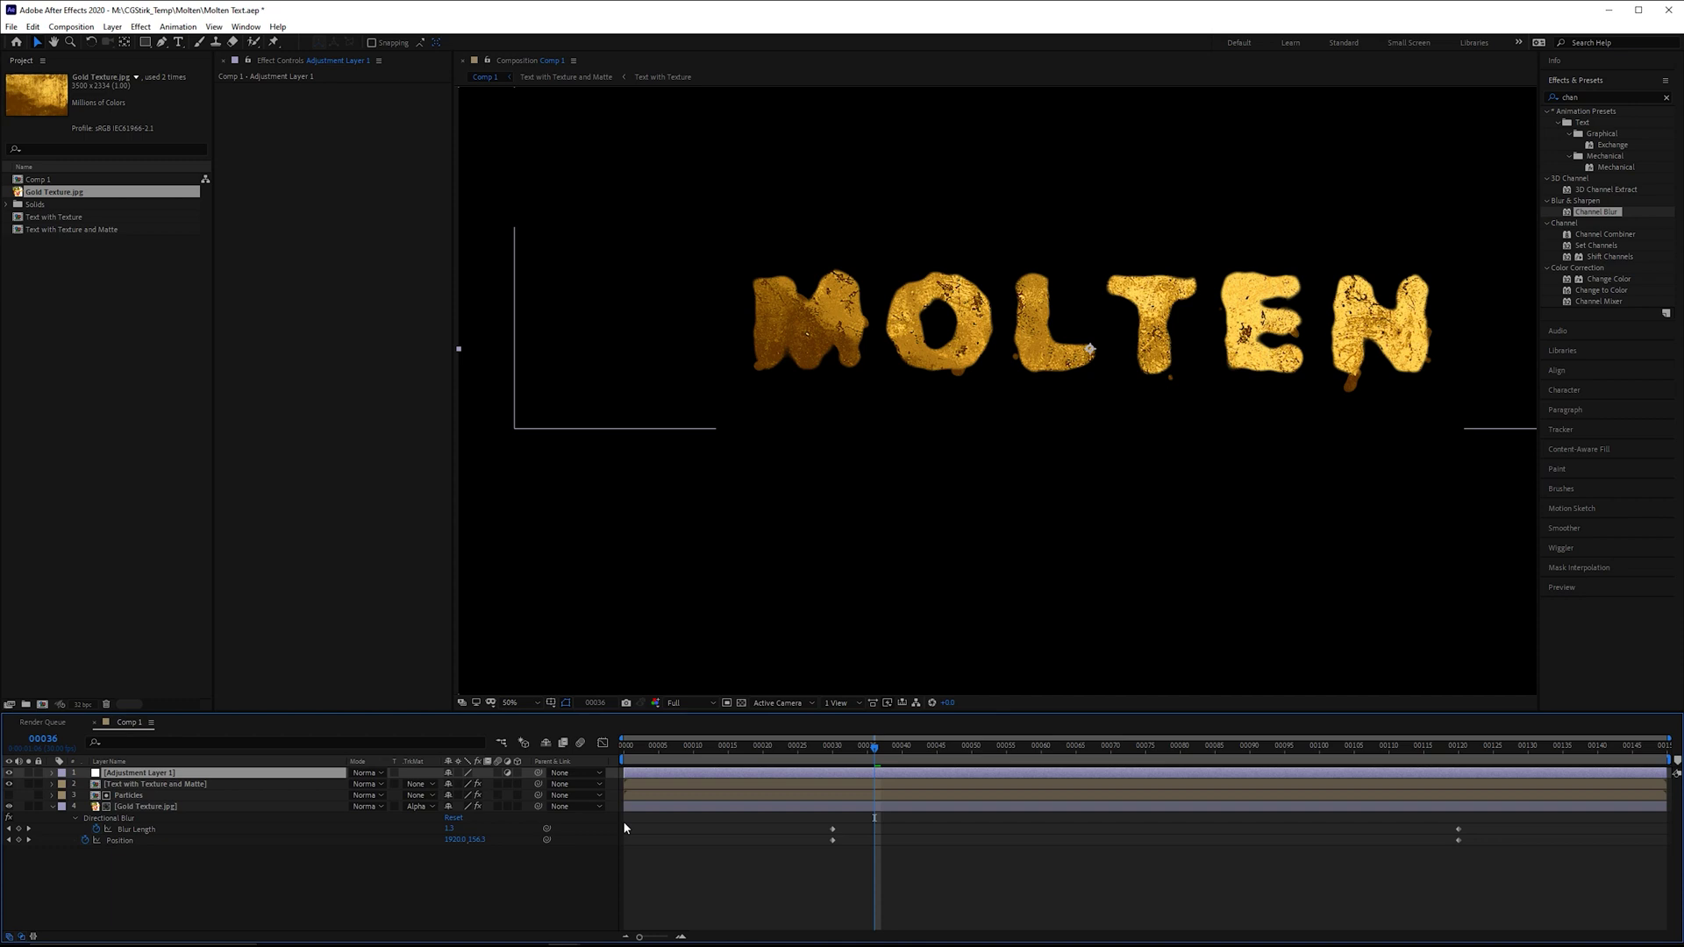
key("Return")
type("CC")
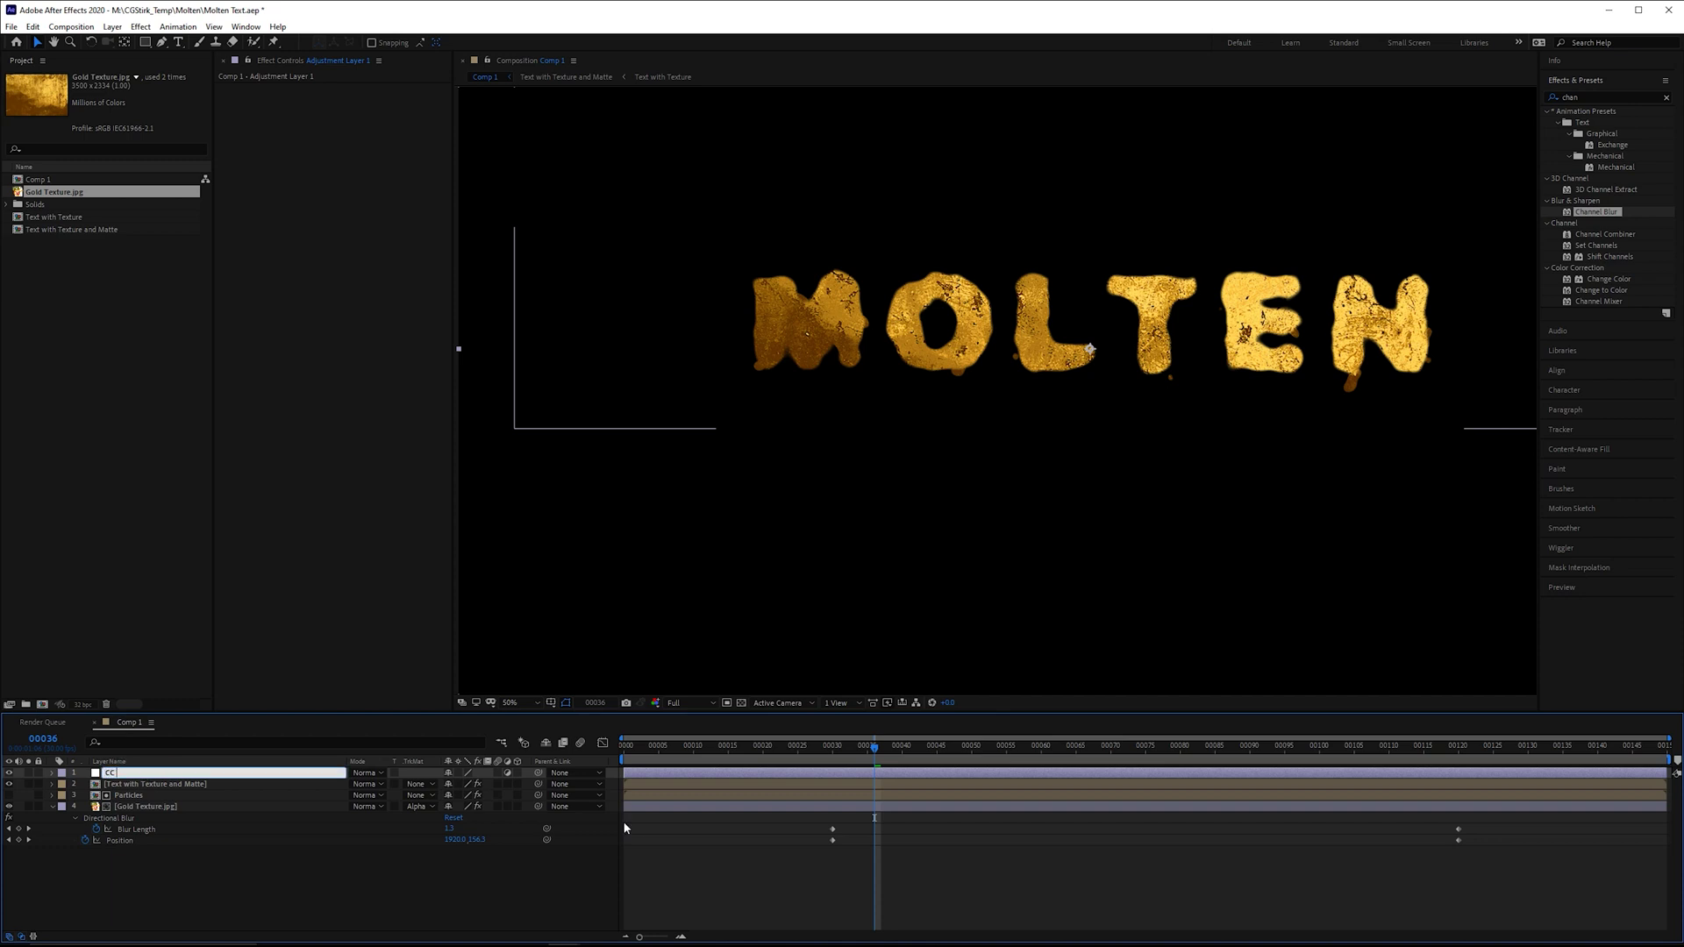
type(" Glass")
key("Return")
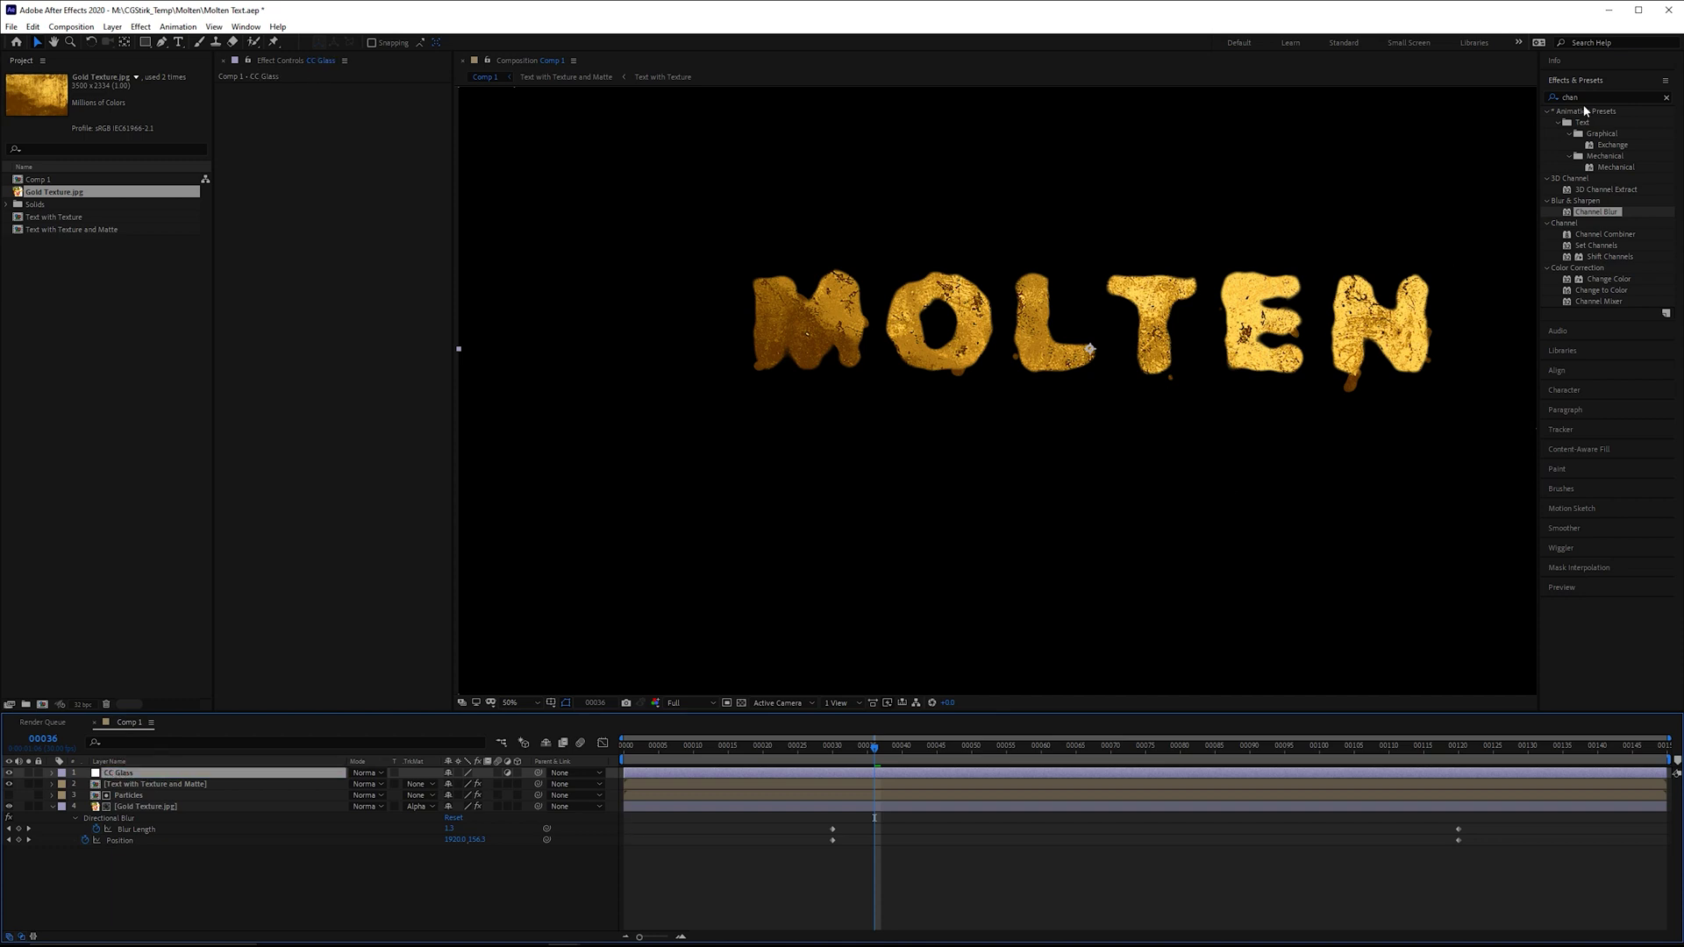
Apply the CC Glass effect to the adjustment layer and expand its surface settings
left_click(1585, 97)
type("cc glass")
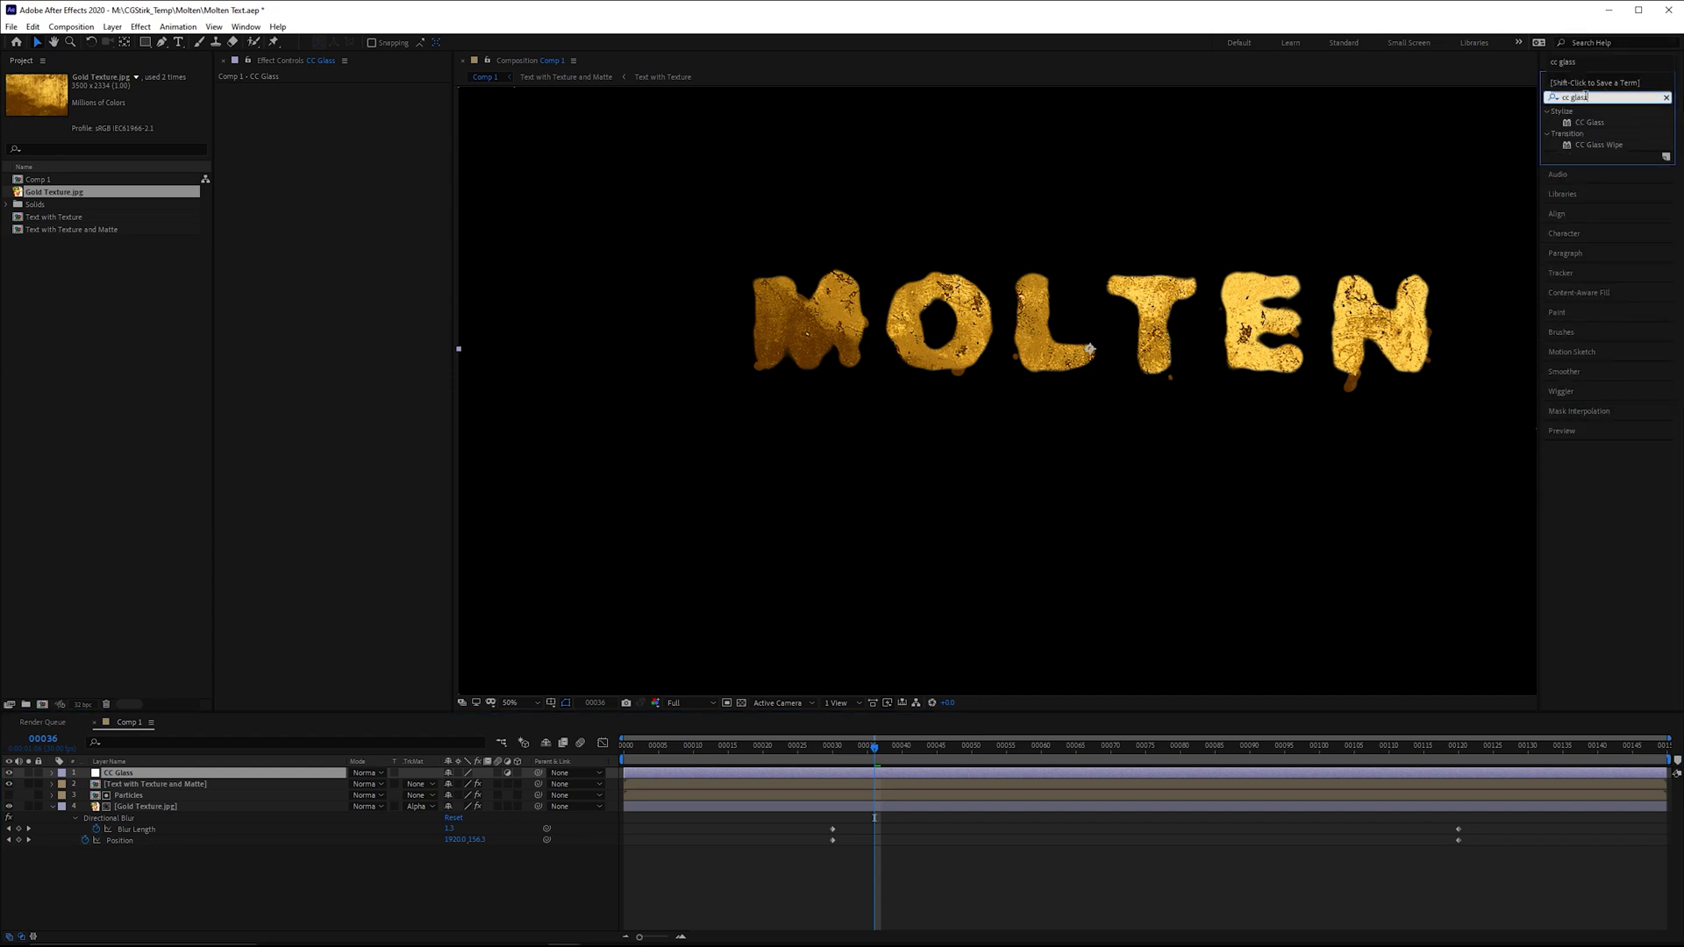
left_click_drag(1590, 122, 282, 141)
left_click(232, 99)
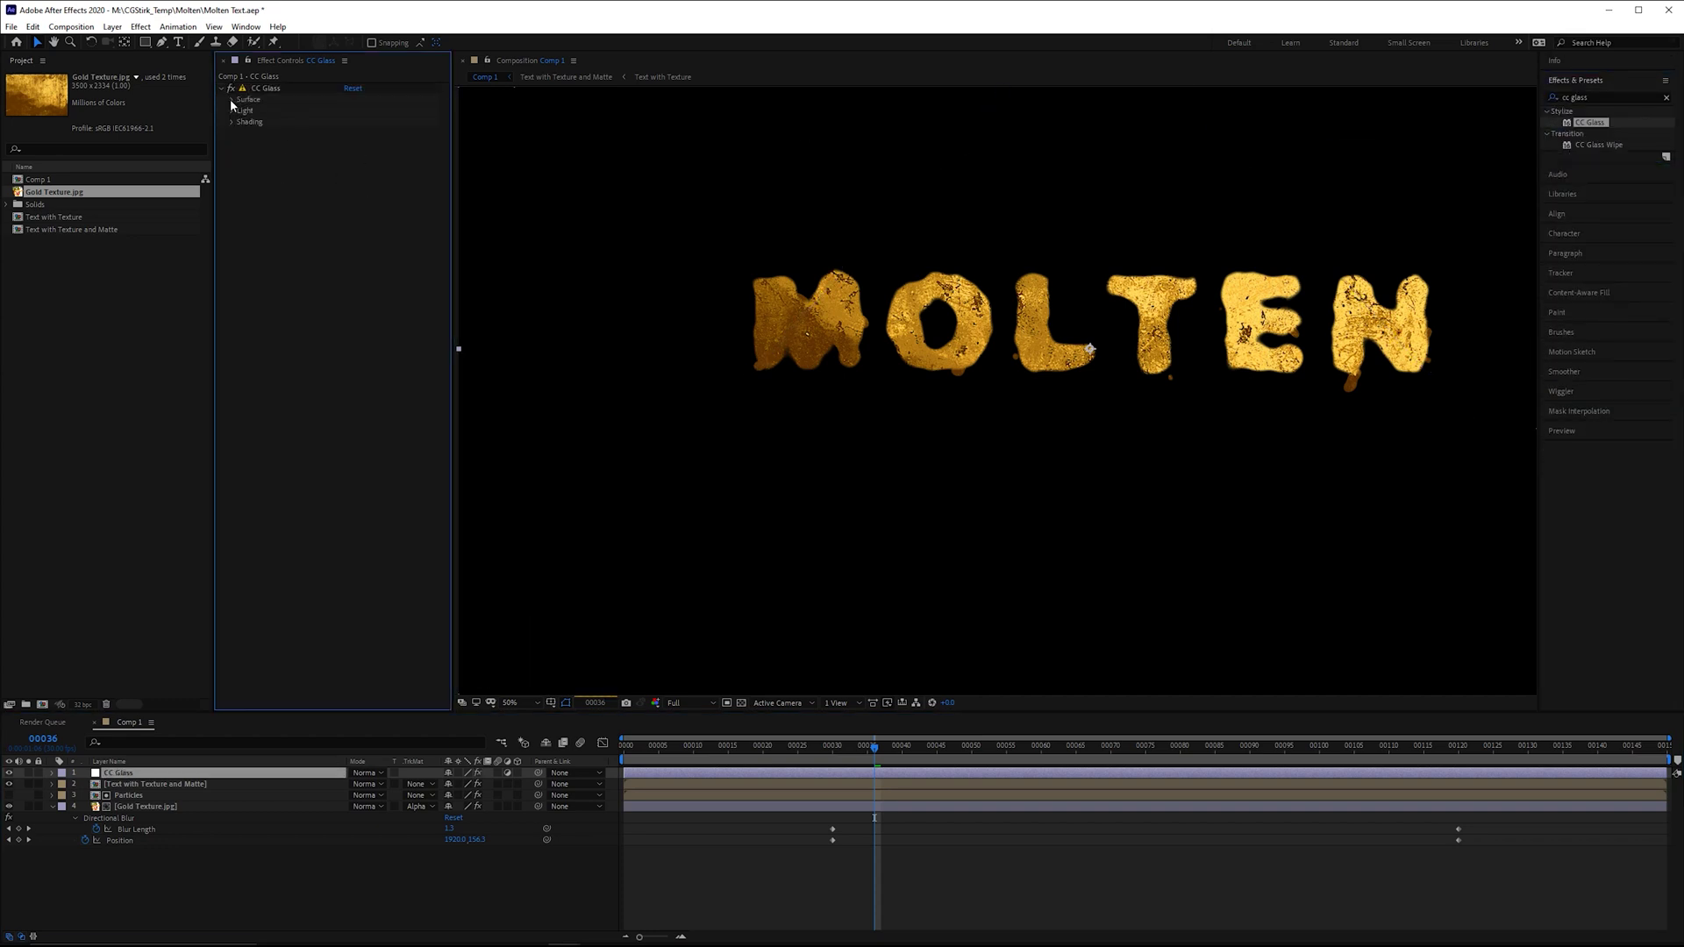
scroll(1075, 204, "up", 4)
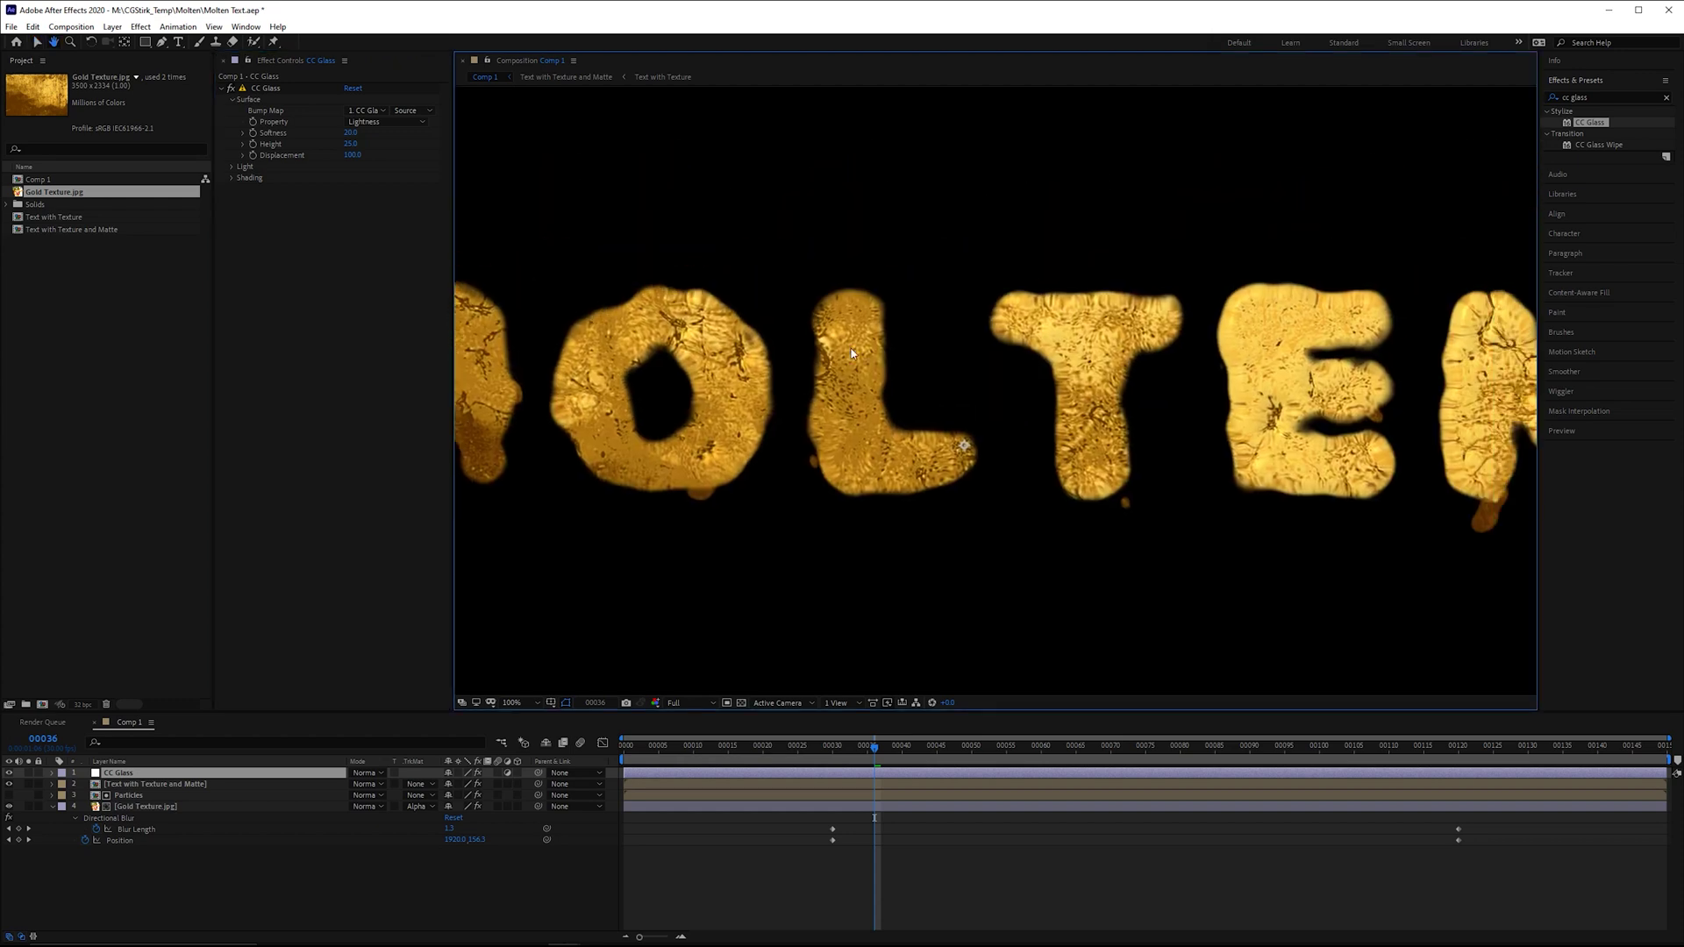
left_click_drag(1527, 347, 1002, 356)
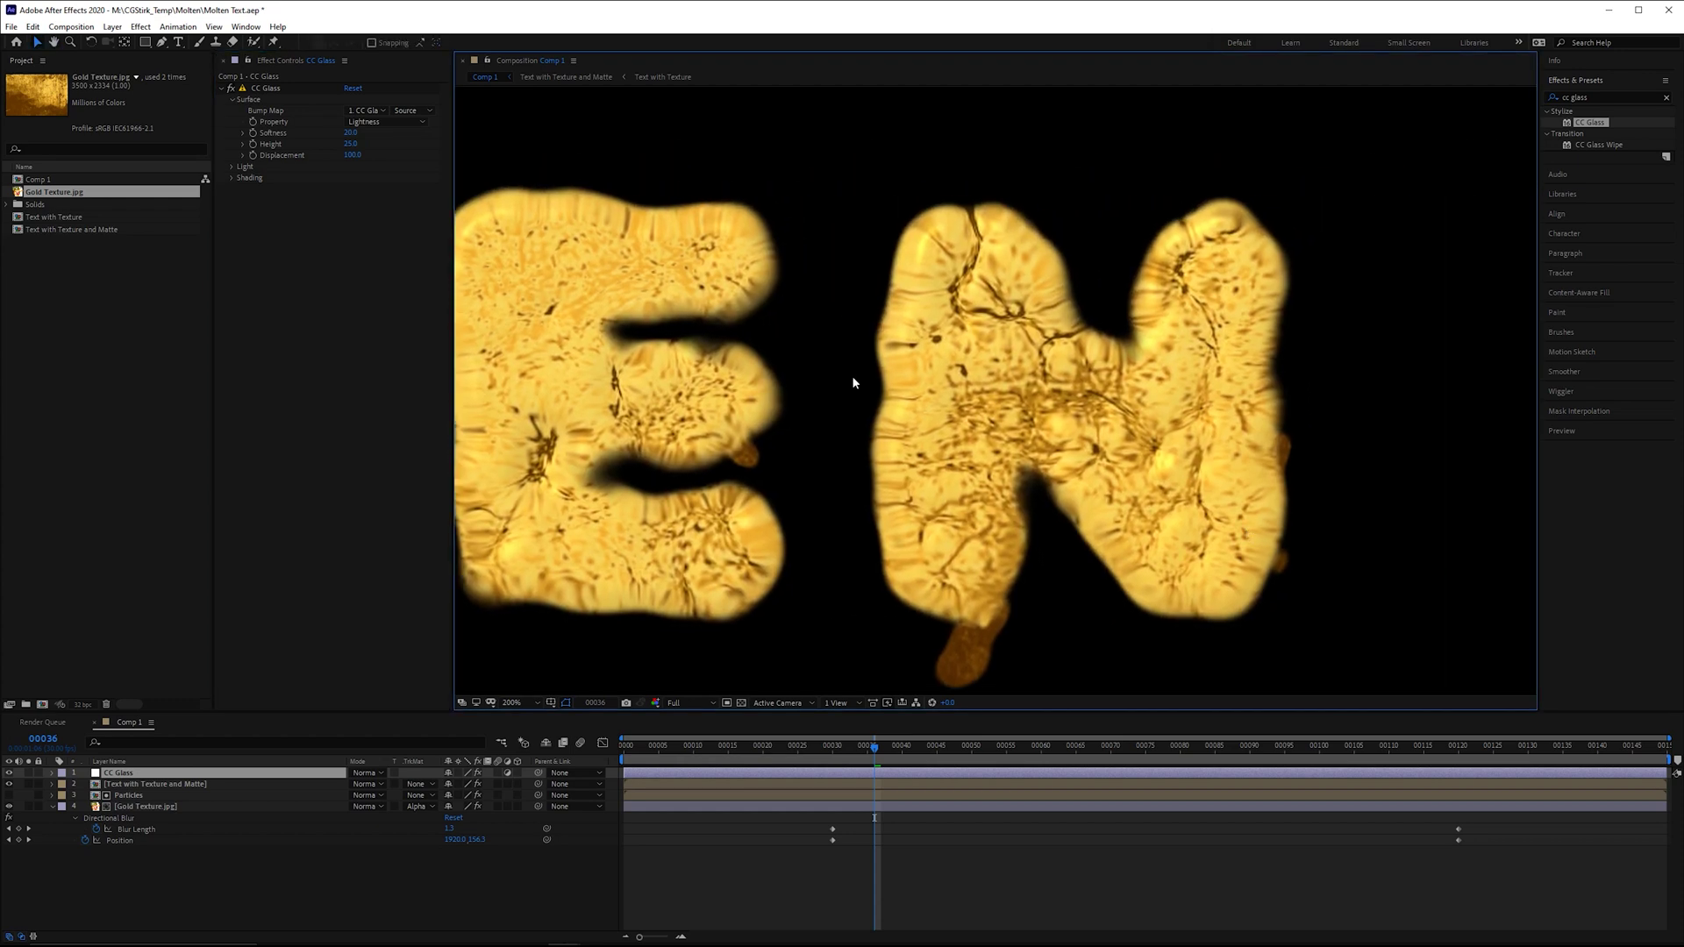
Set the CC Glass bump map to None and Height to 50
left_click(366, 110)
left_click(375, 125)
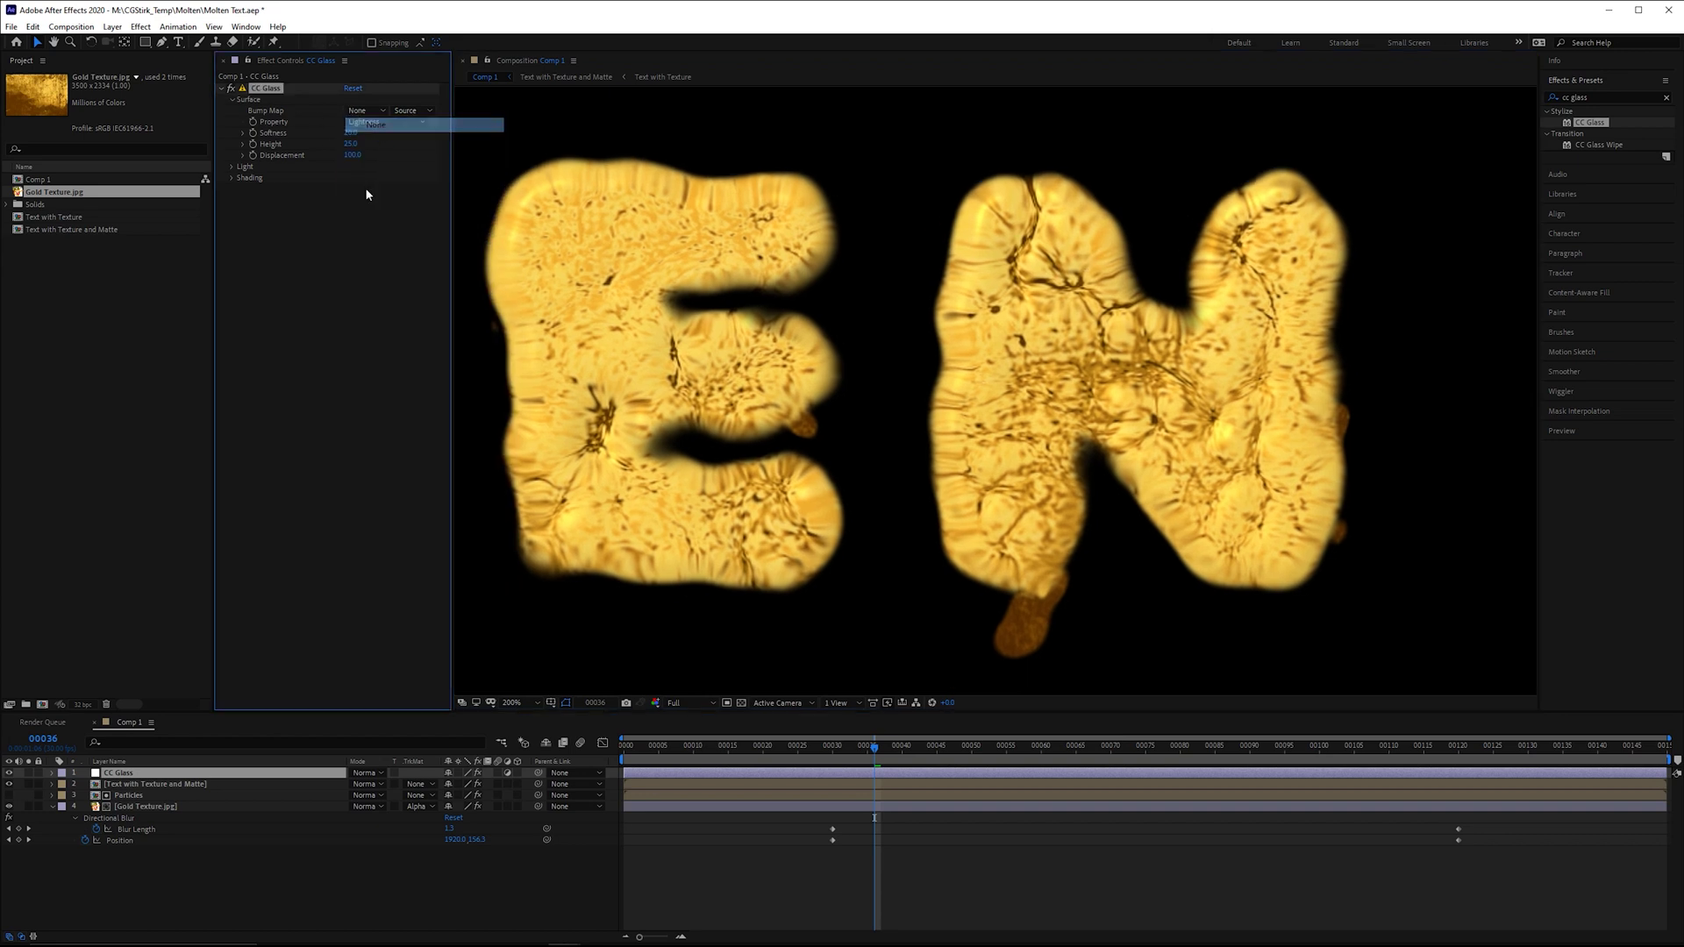
scroll(1199, 570, "down", 2)
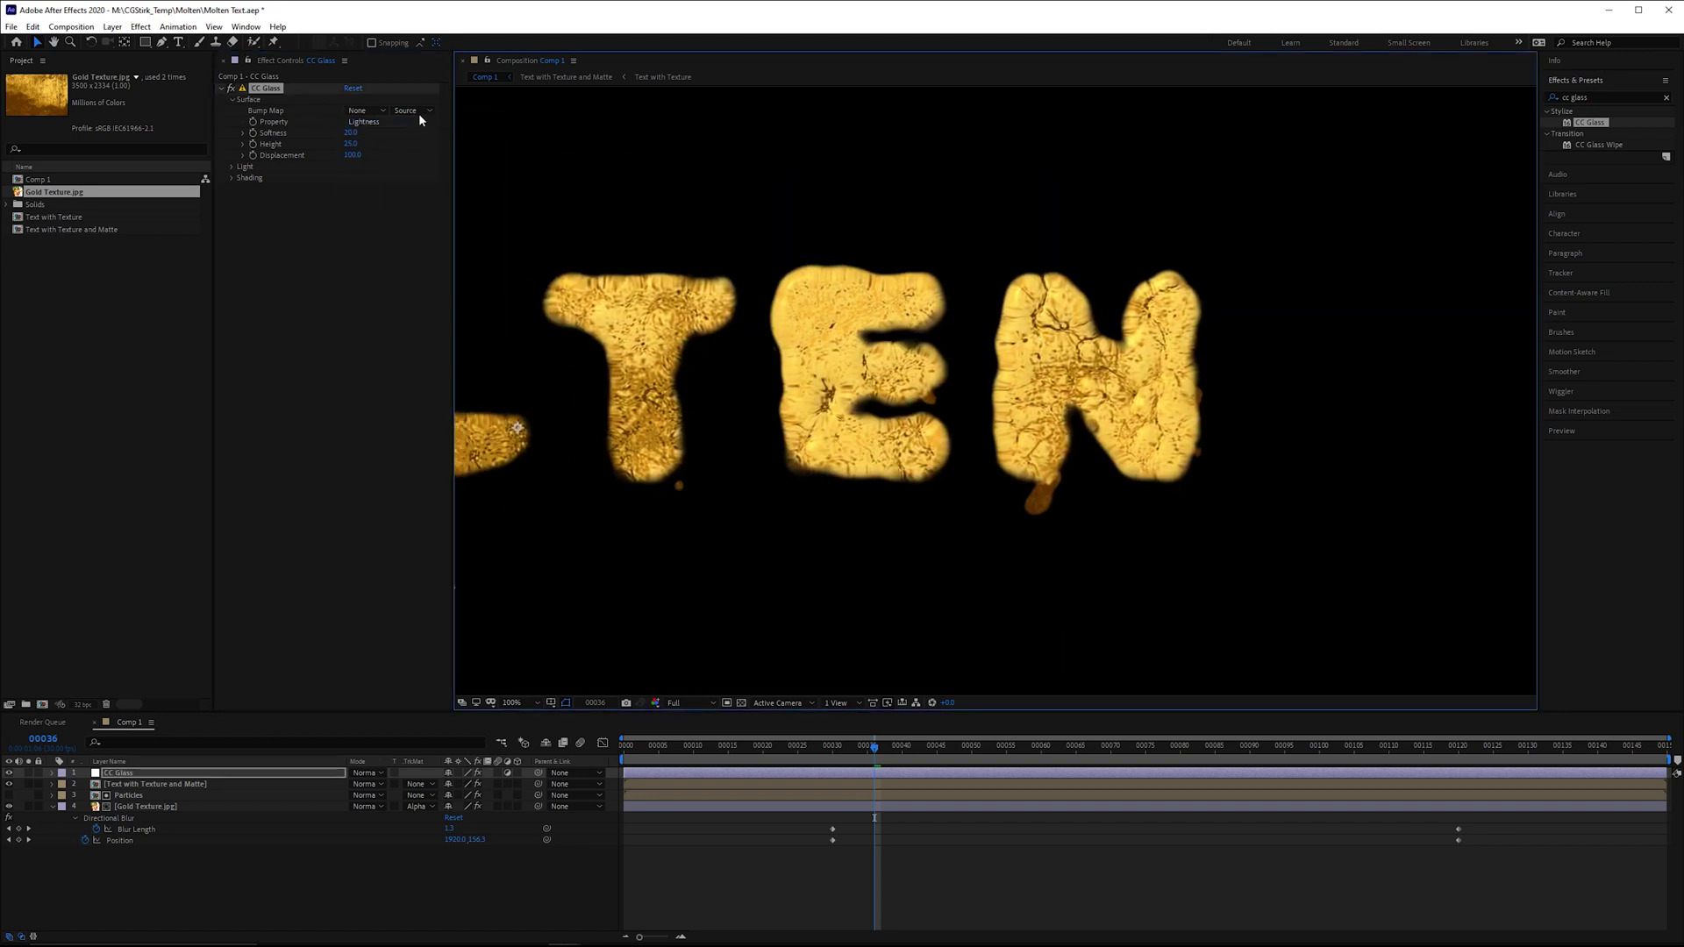
left_click(351, 144)
type("50")
key("Return")
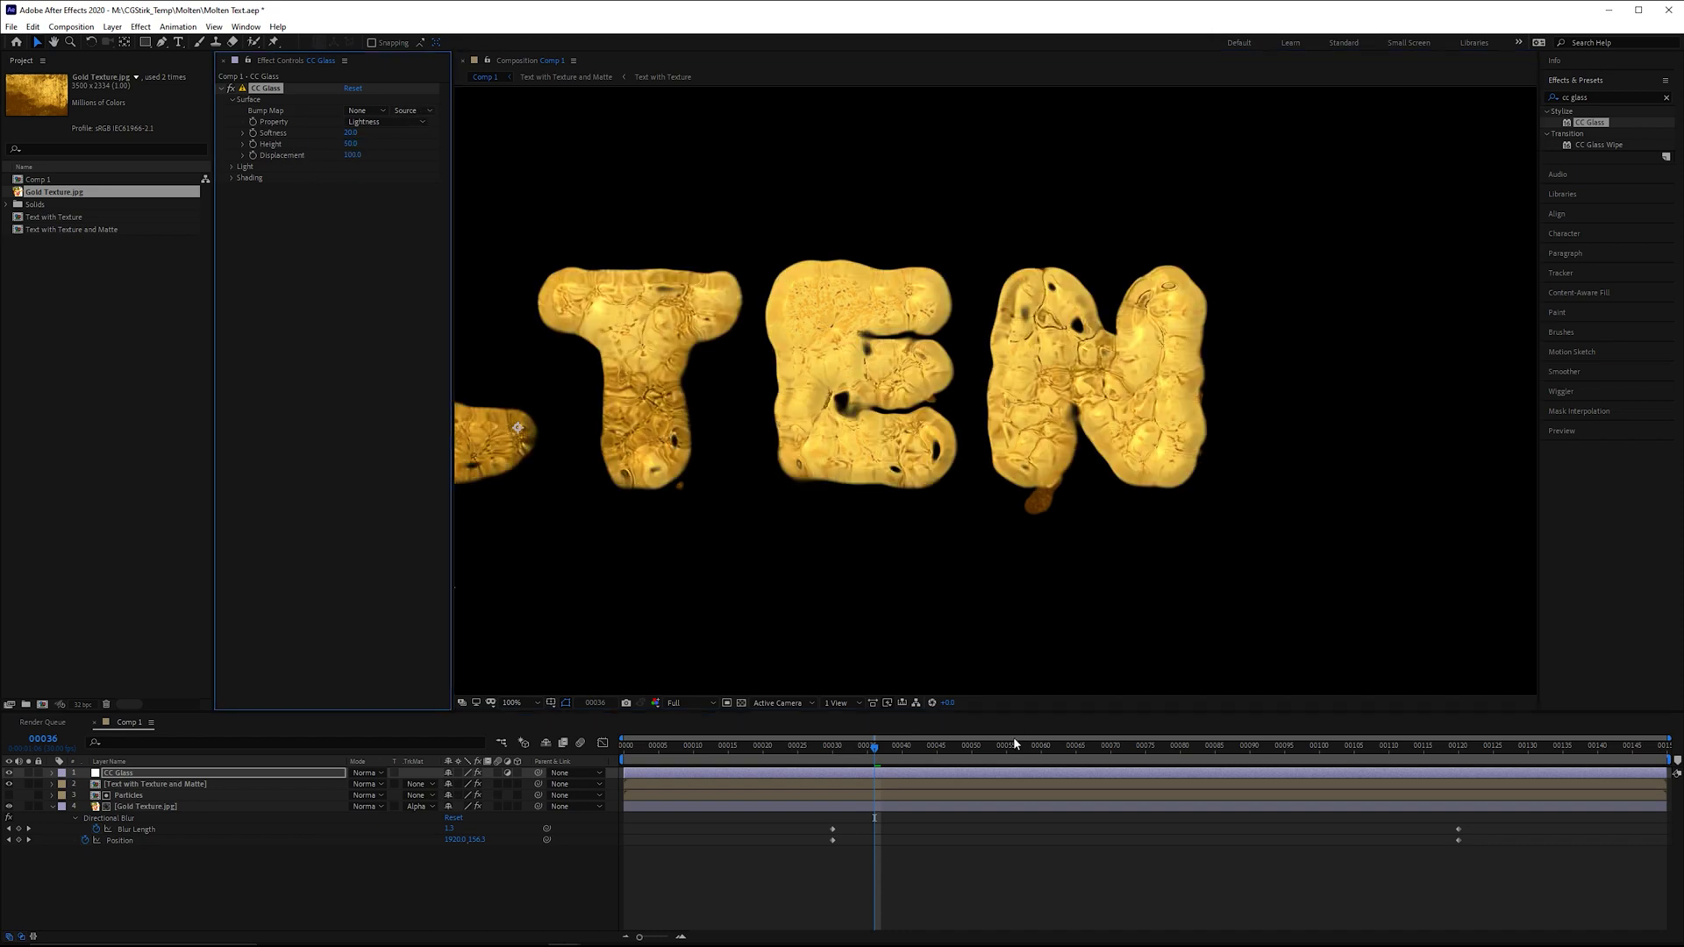
left_click(1013, 746)
scroll(1103, 372, "up", 1)
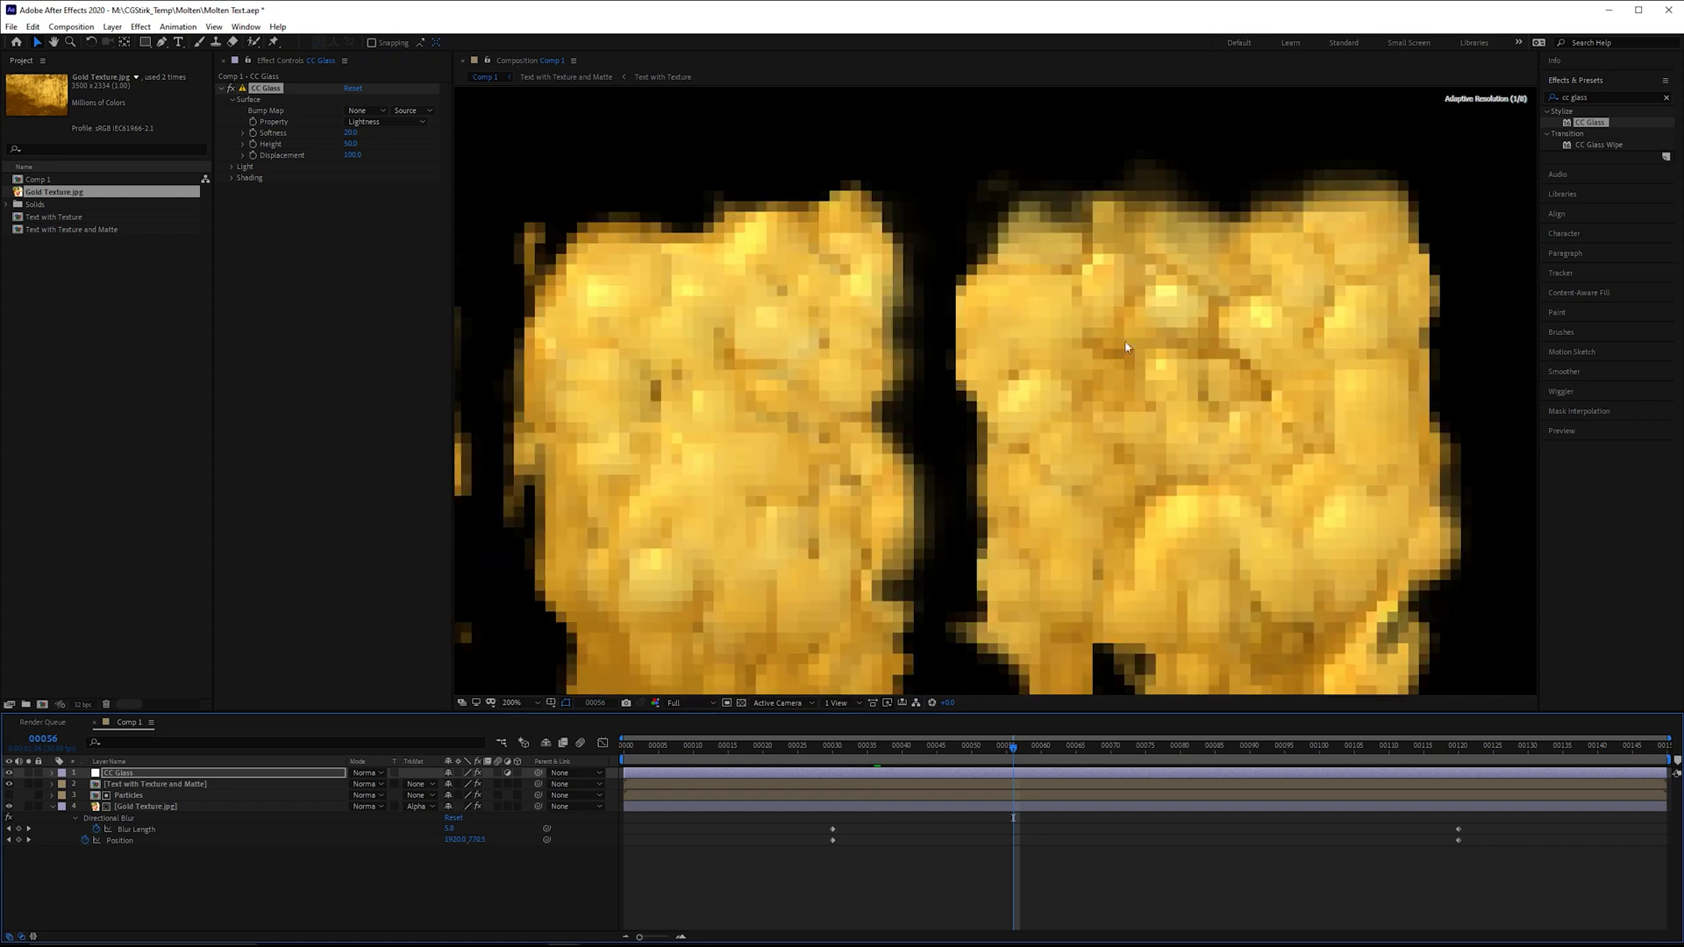
left_click_drag(1175, 329, 1322, 245)
scroll(1212, 317, "down", 1)
left_click_drag(915, 343, 1308, 307)
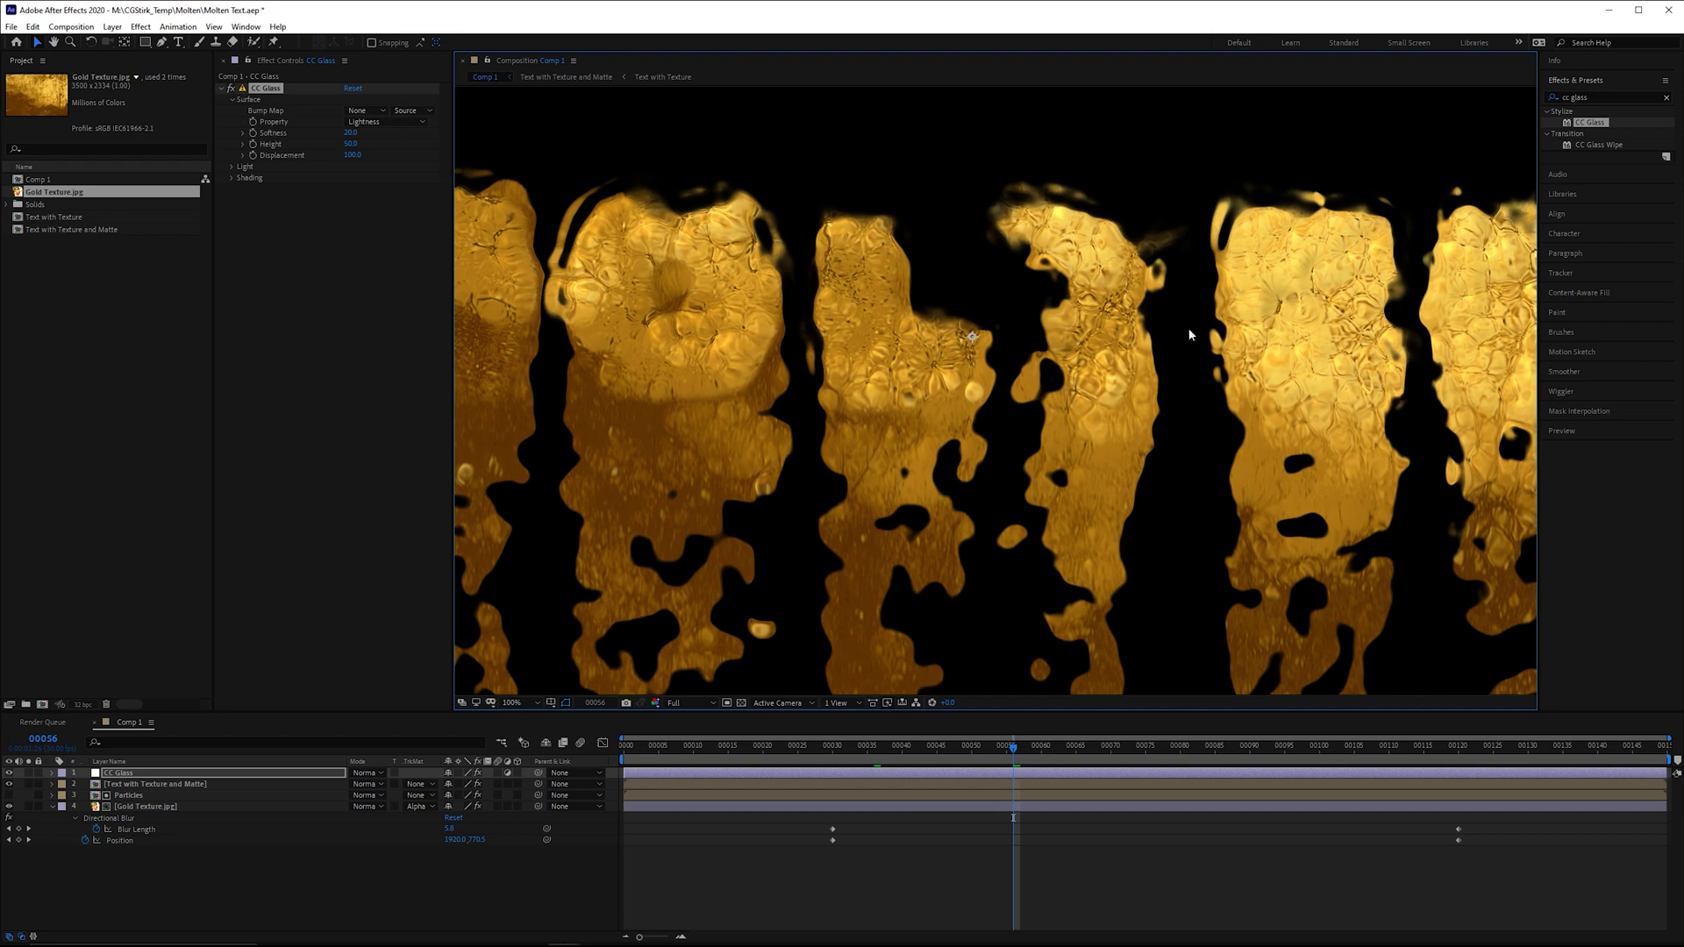
Raise CC Glass Specular to 100, adjust Metal, and collapse the Shading group
left_click(232, 178)
left_click_drag(953, 311, 1079, 316)
left_click_drag(352, 211, 565, 396)
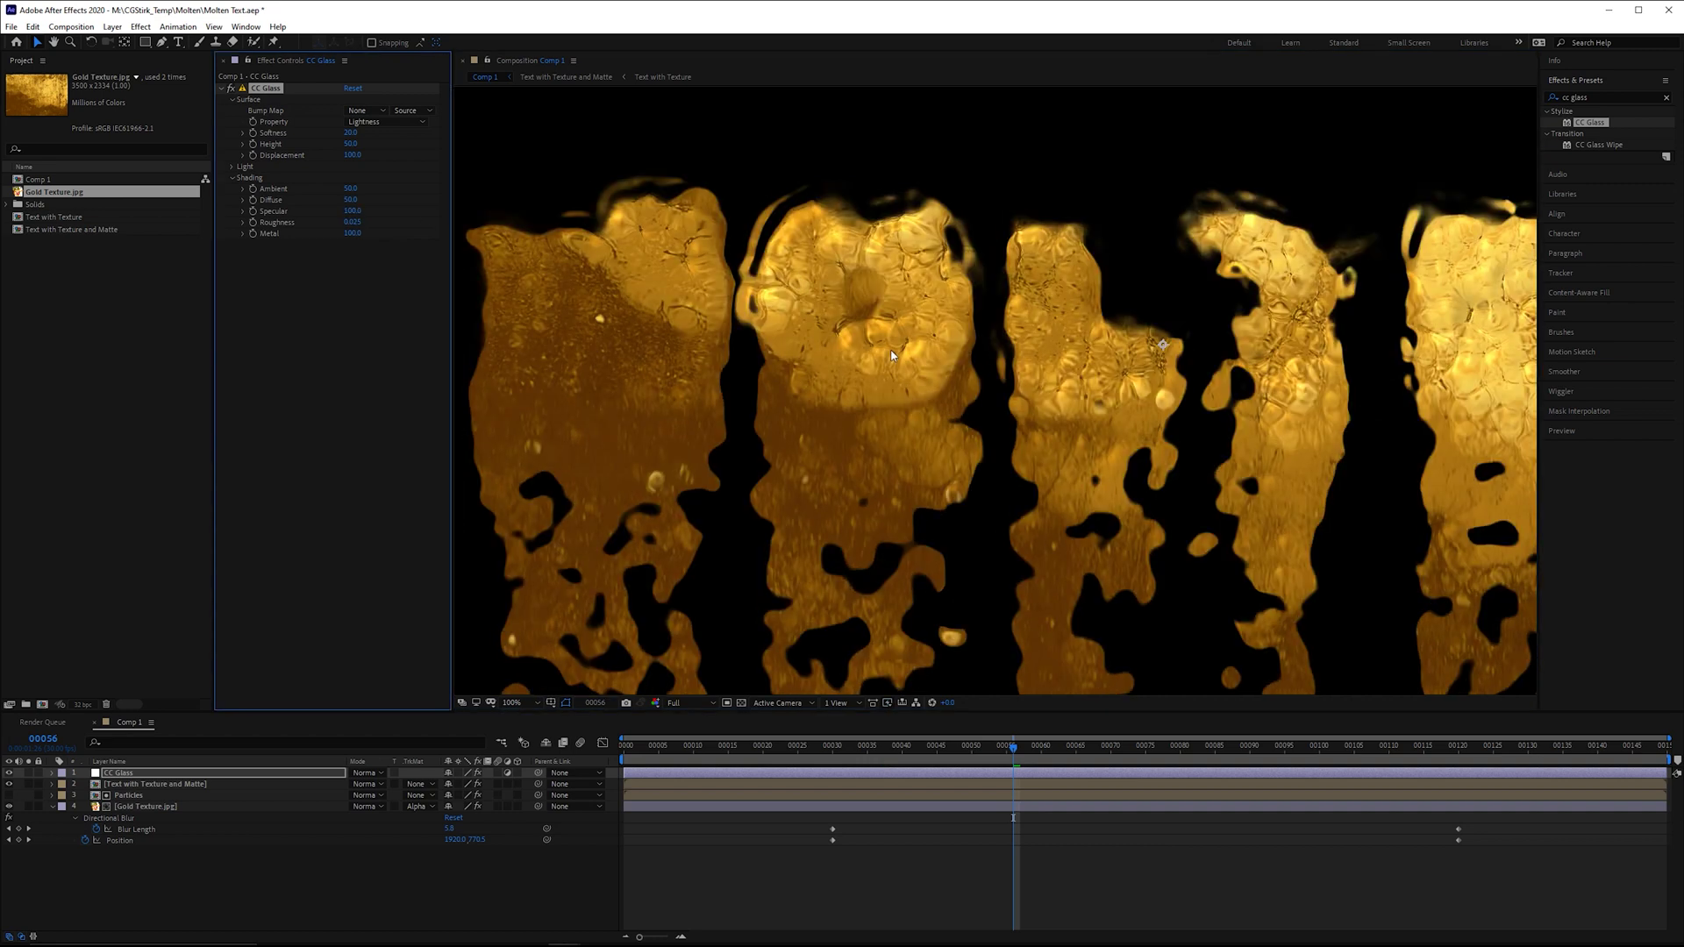
type("0")
key("Return")
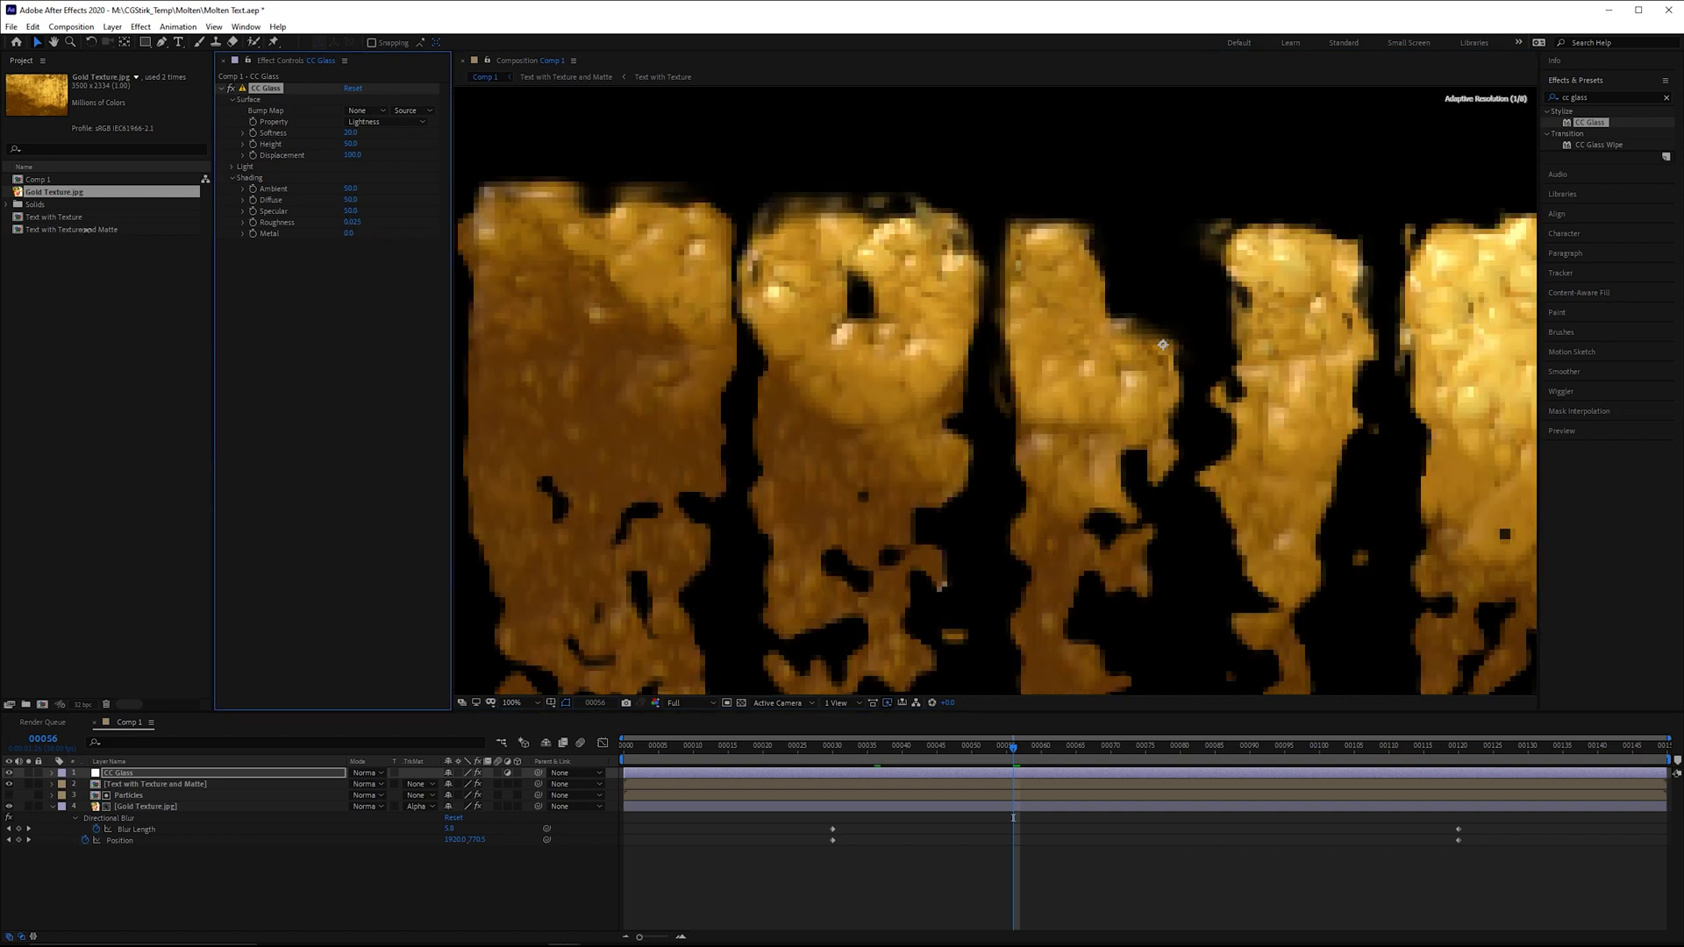
scroll(847, 249, "down", 1)
scroll(806, 254, "up", 1)
left_click_drag(842, 251, 552, 278)
key("v")
scroll(459, 250, "down", 3)
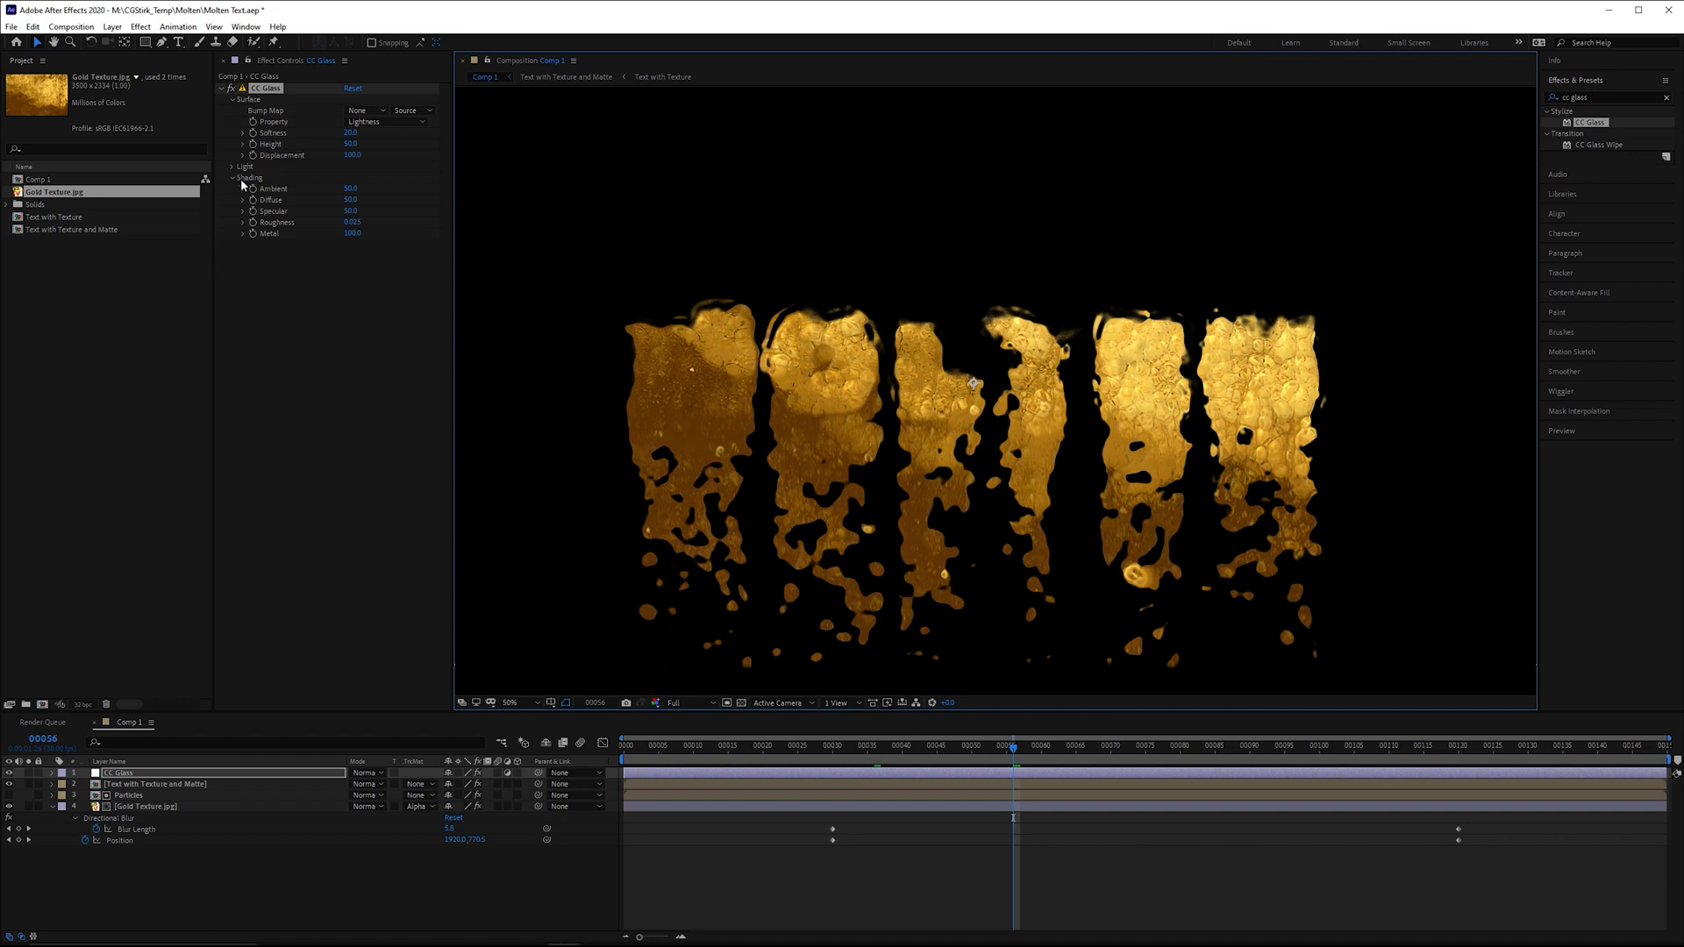
left_click(232, 177)
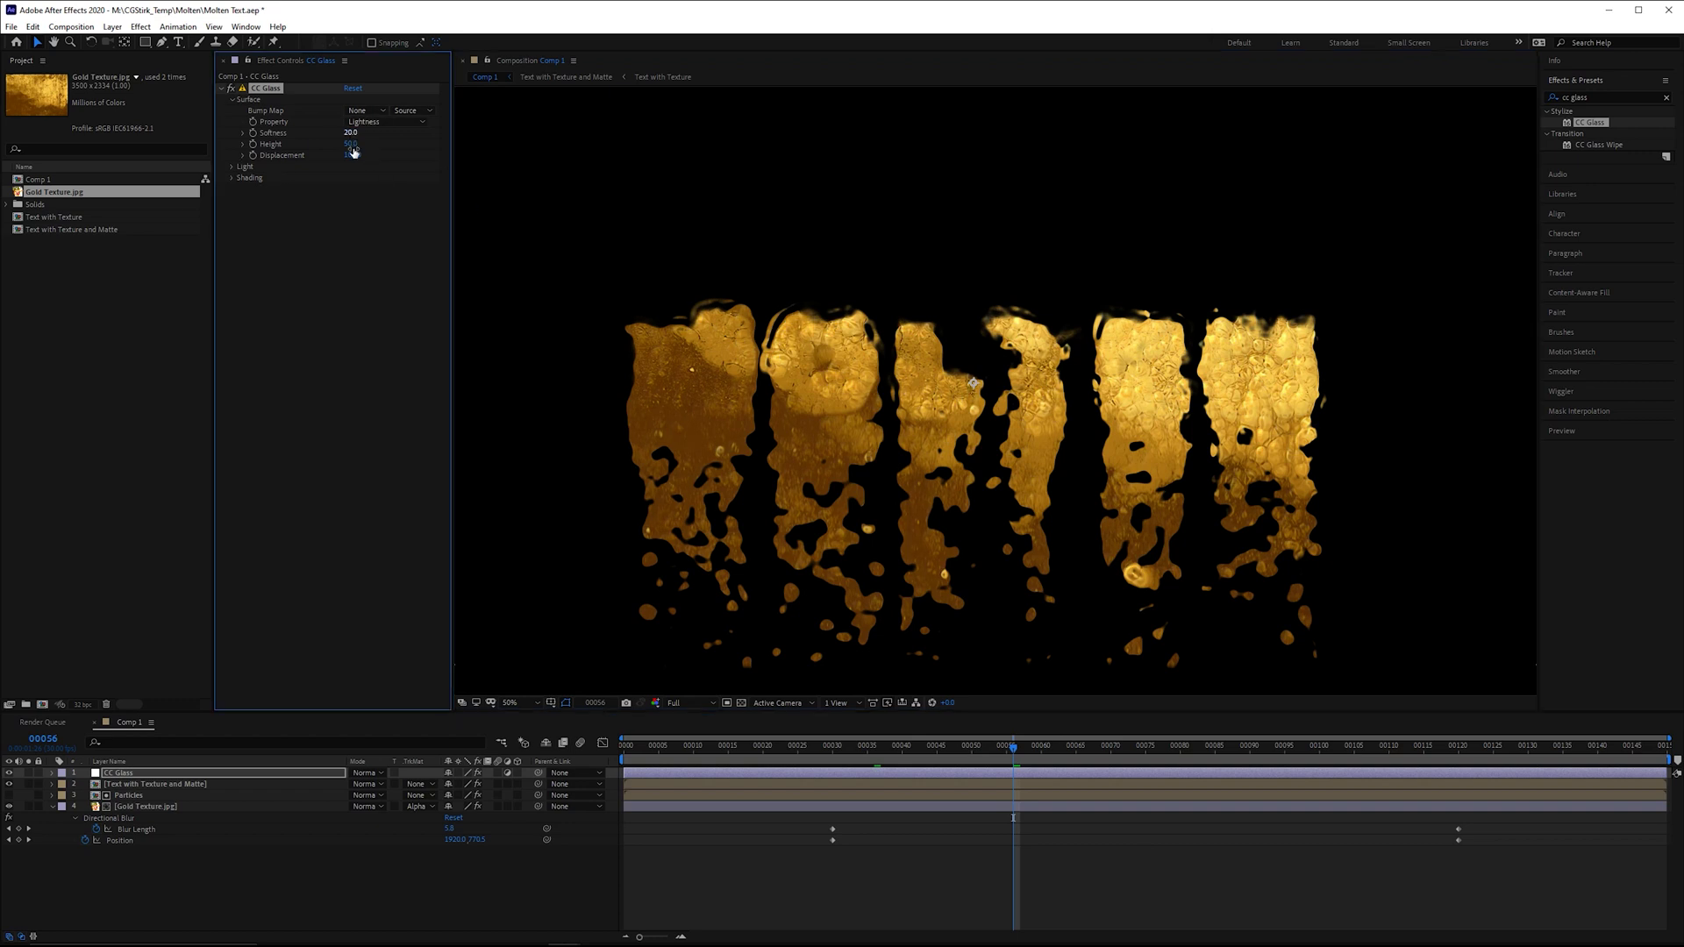
Set CC Glass Height to 10 at frame 30, then back to 50 at frame 60
left_click_drag(839, 756, 833, 757)
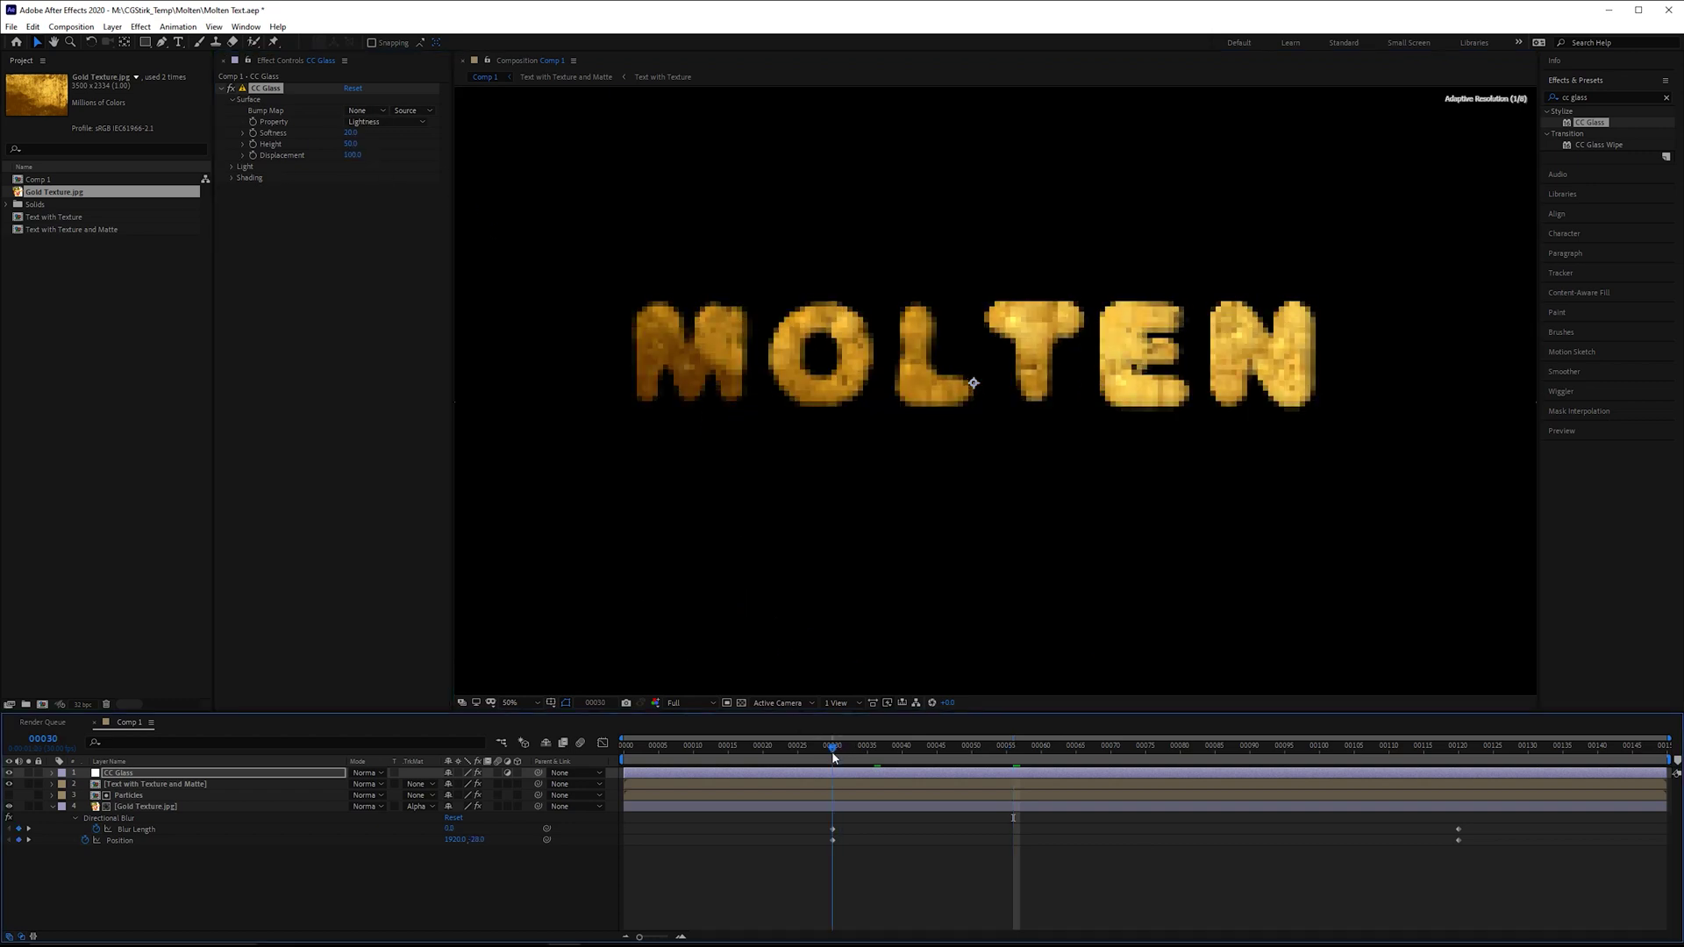
left_click(346, 145)
type("10")
key("Return")
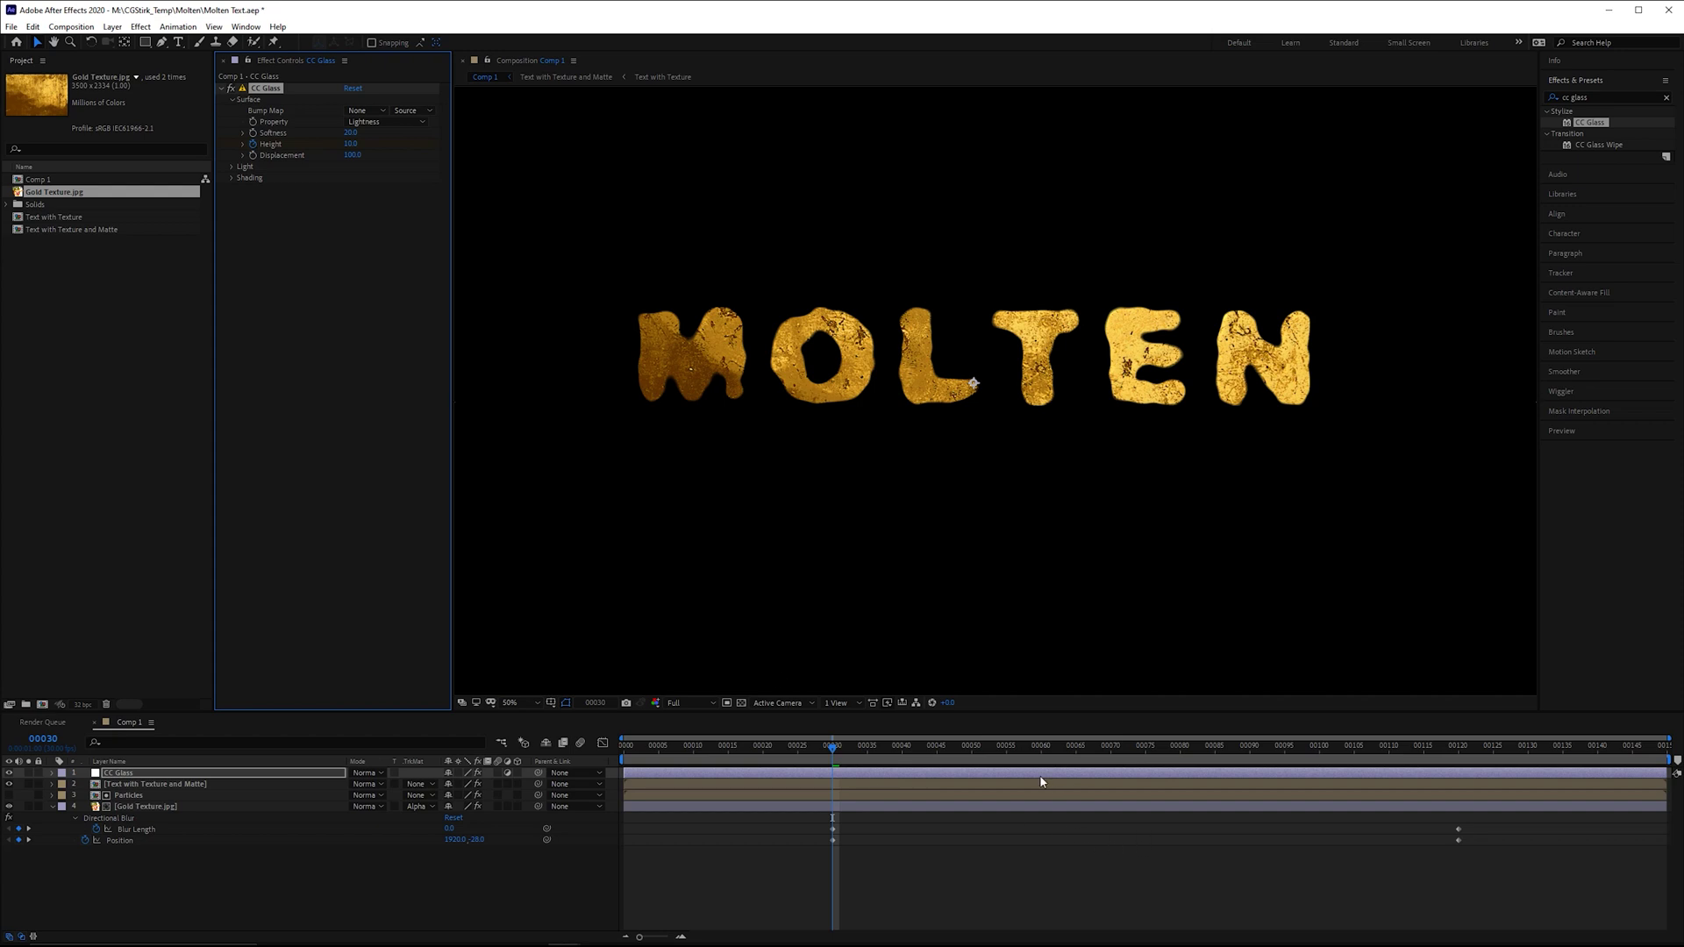
left_click_drag(1031, 751, 1044, 729)
left_click(359, 143)
key("Return")
Test higher CC Glass Displacement, then select all layers and open Pre-compose
left_click_drag(1042, 751, 1070, 751)
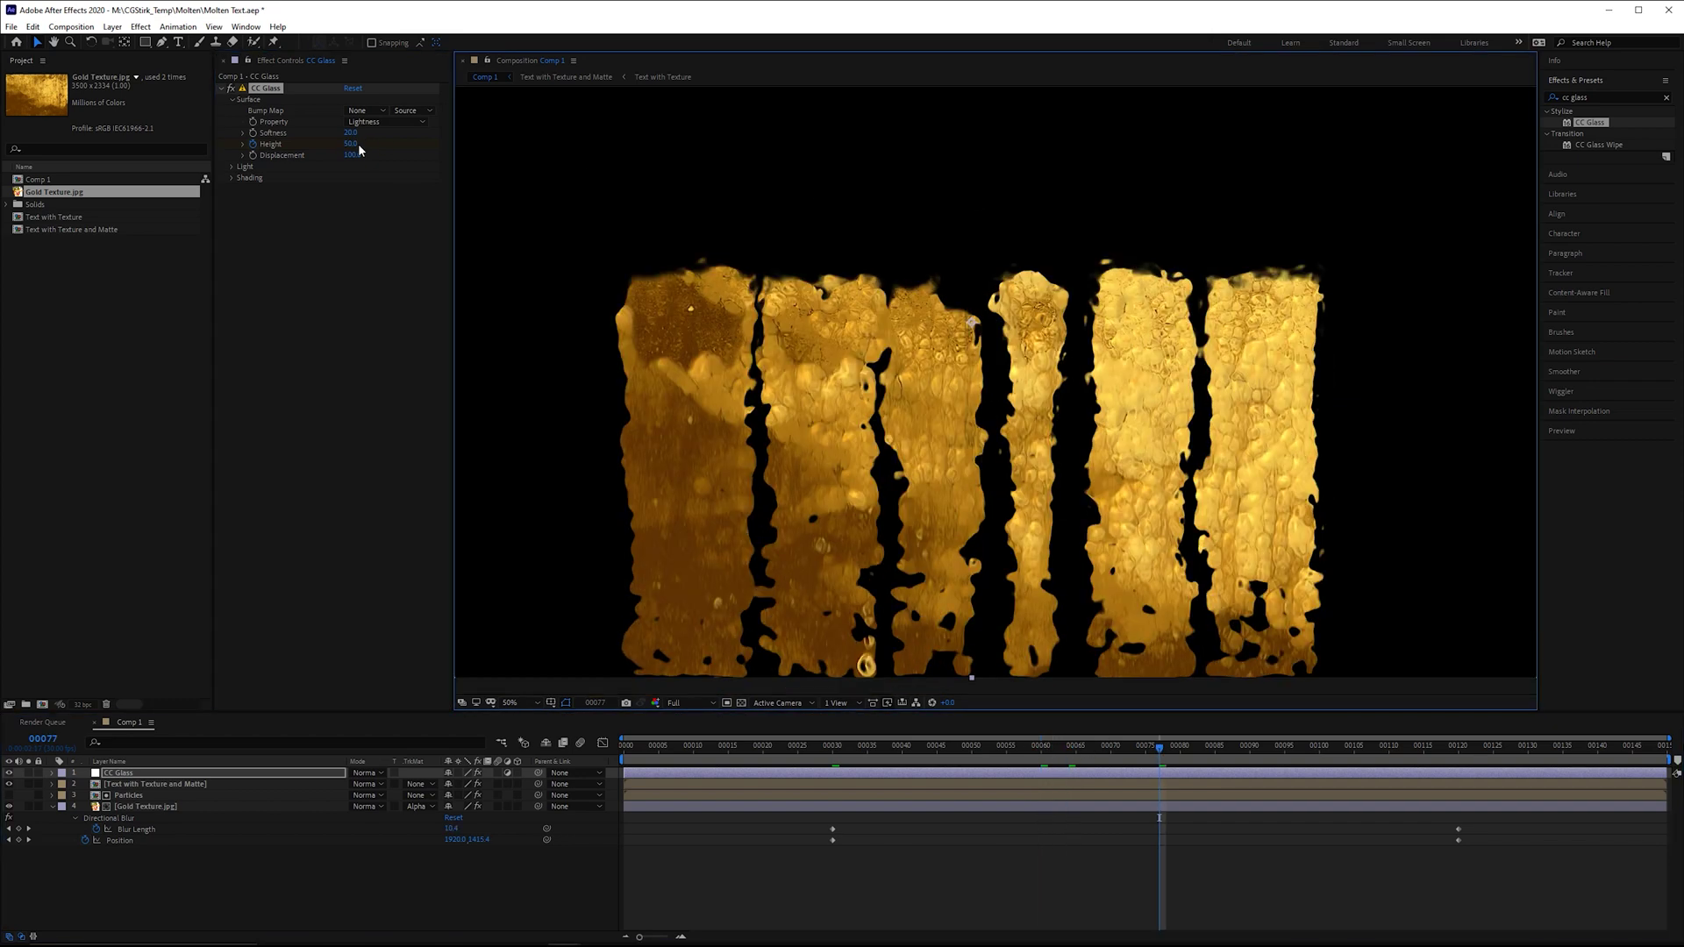
left_click(355, 147)
left_click_drag(352, 154, 612, 161)
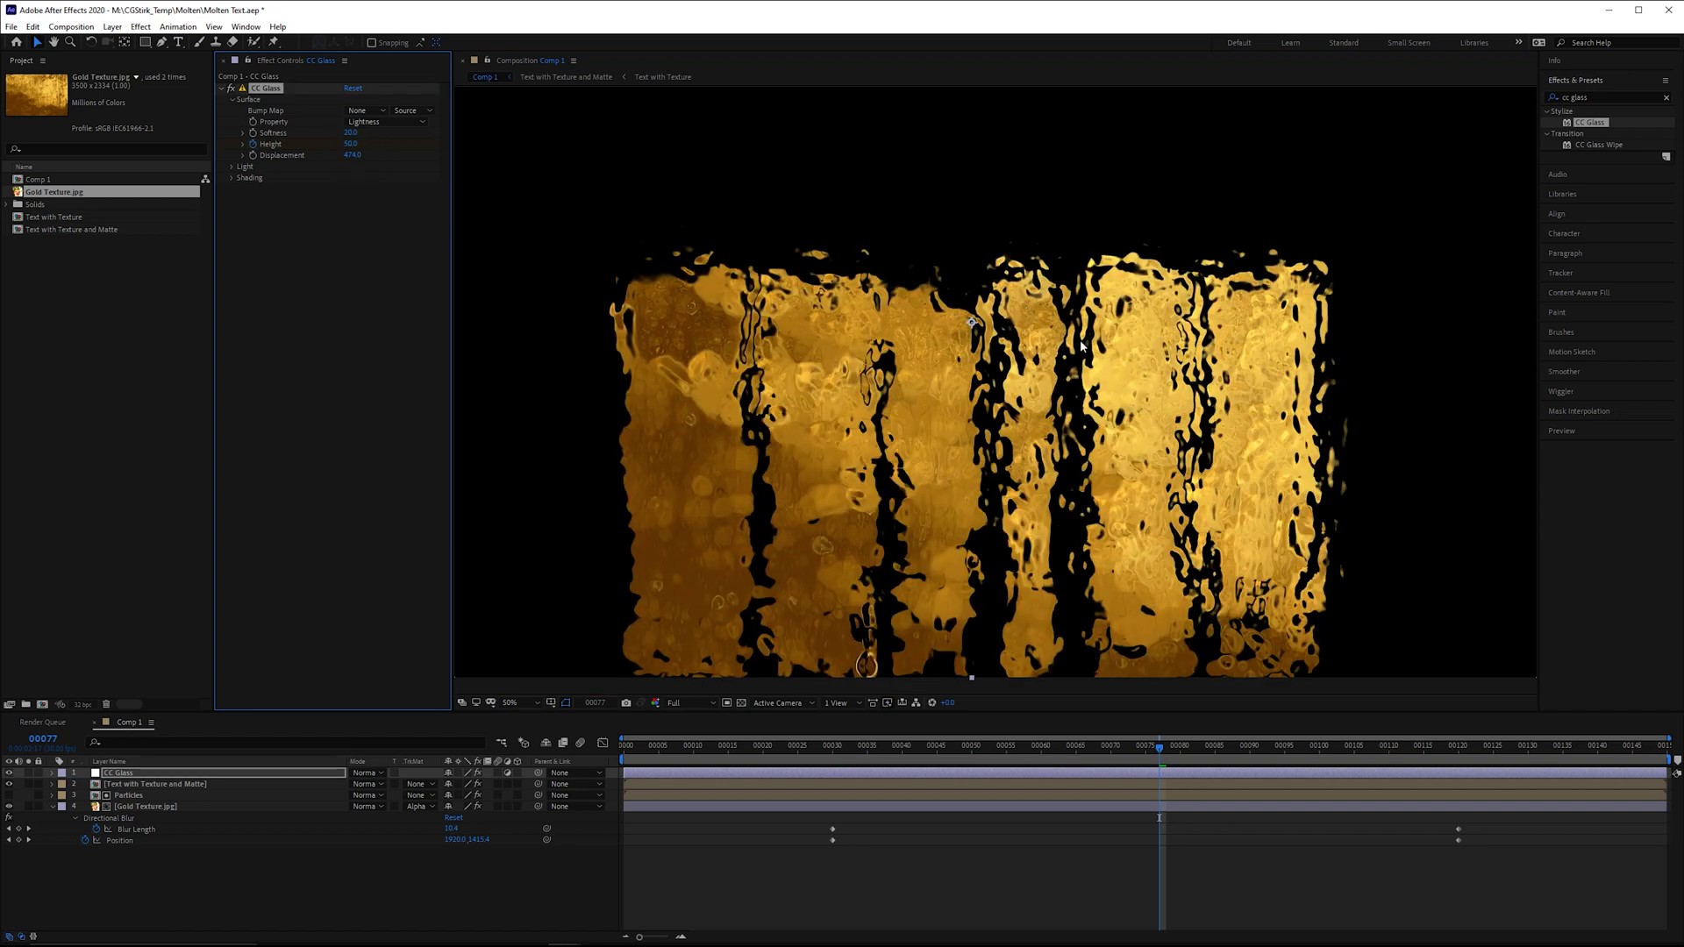
scroll(1060, 355, "up", 2)
key("ctrl+z")
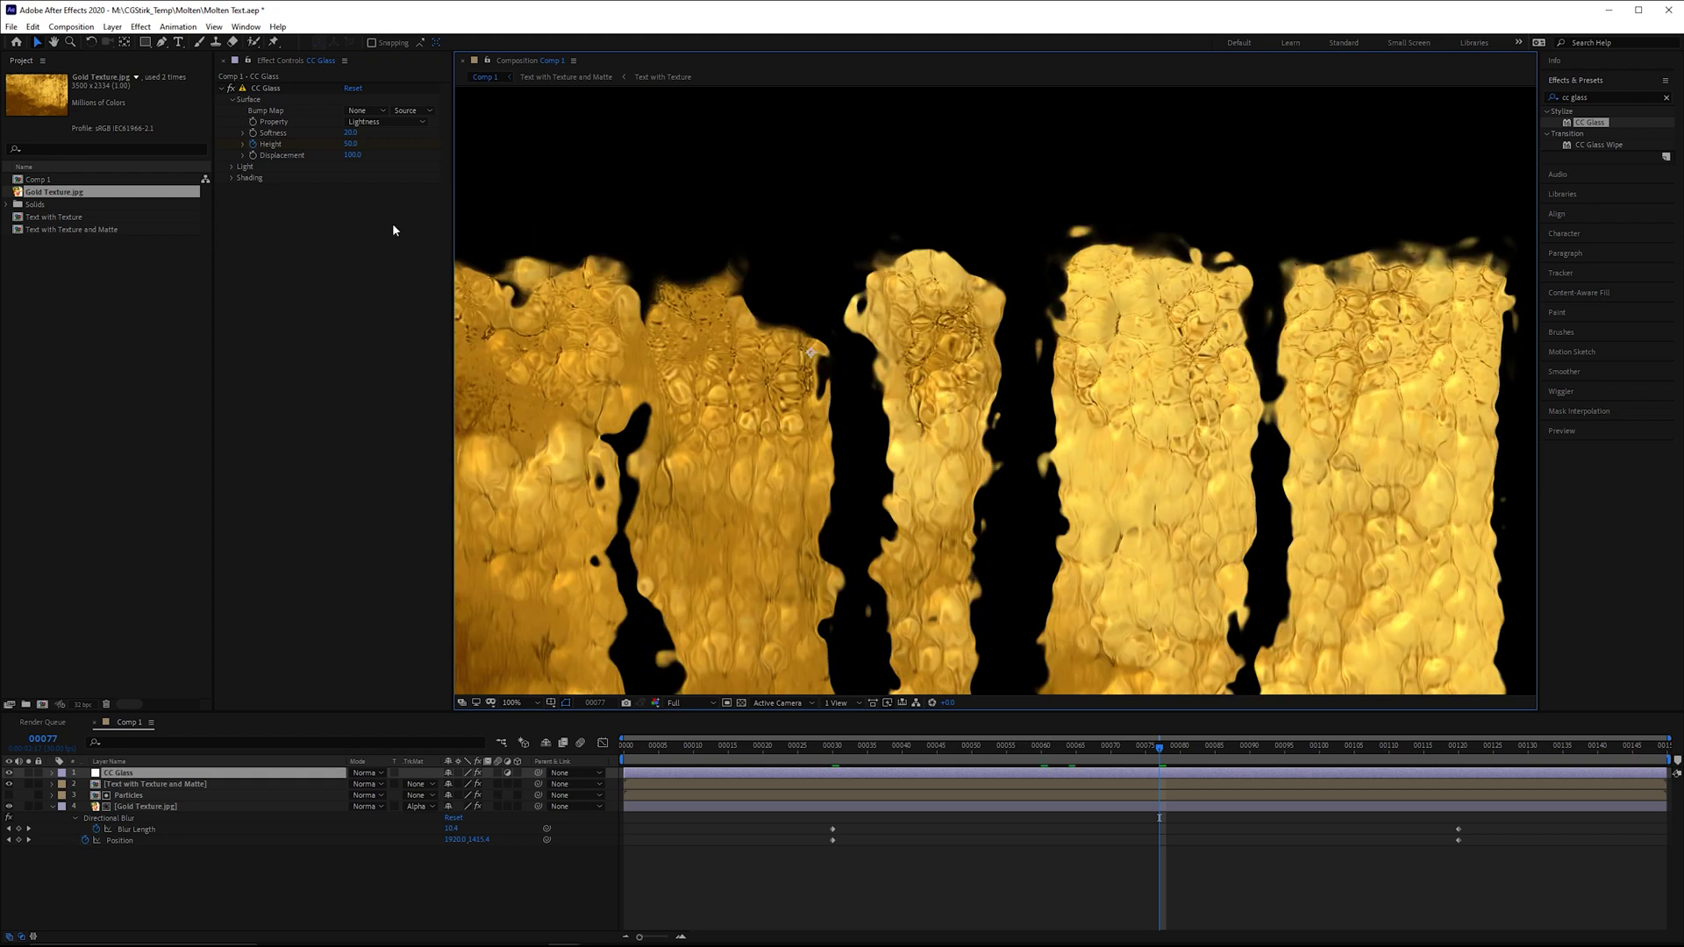
left_click_drag(350, 156, 386, 155)
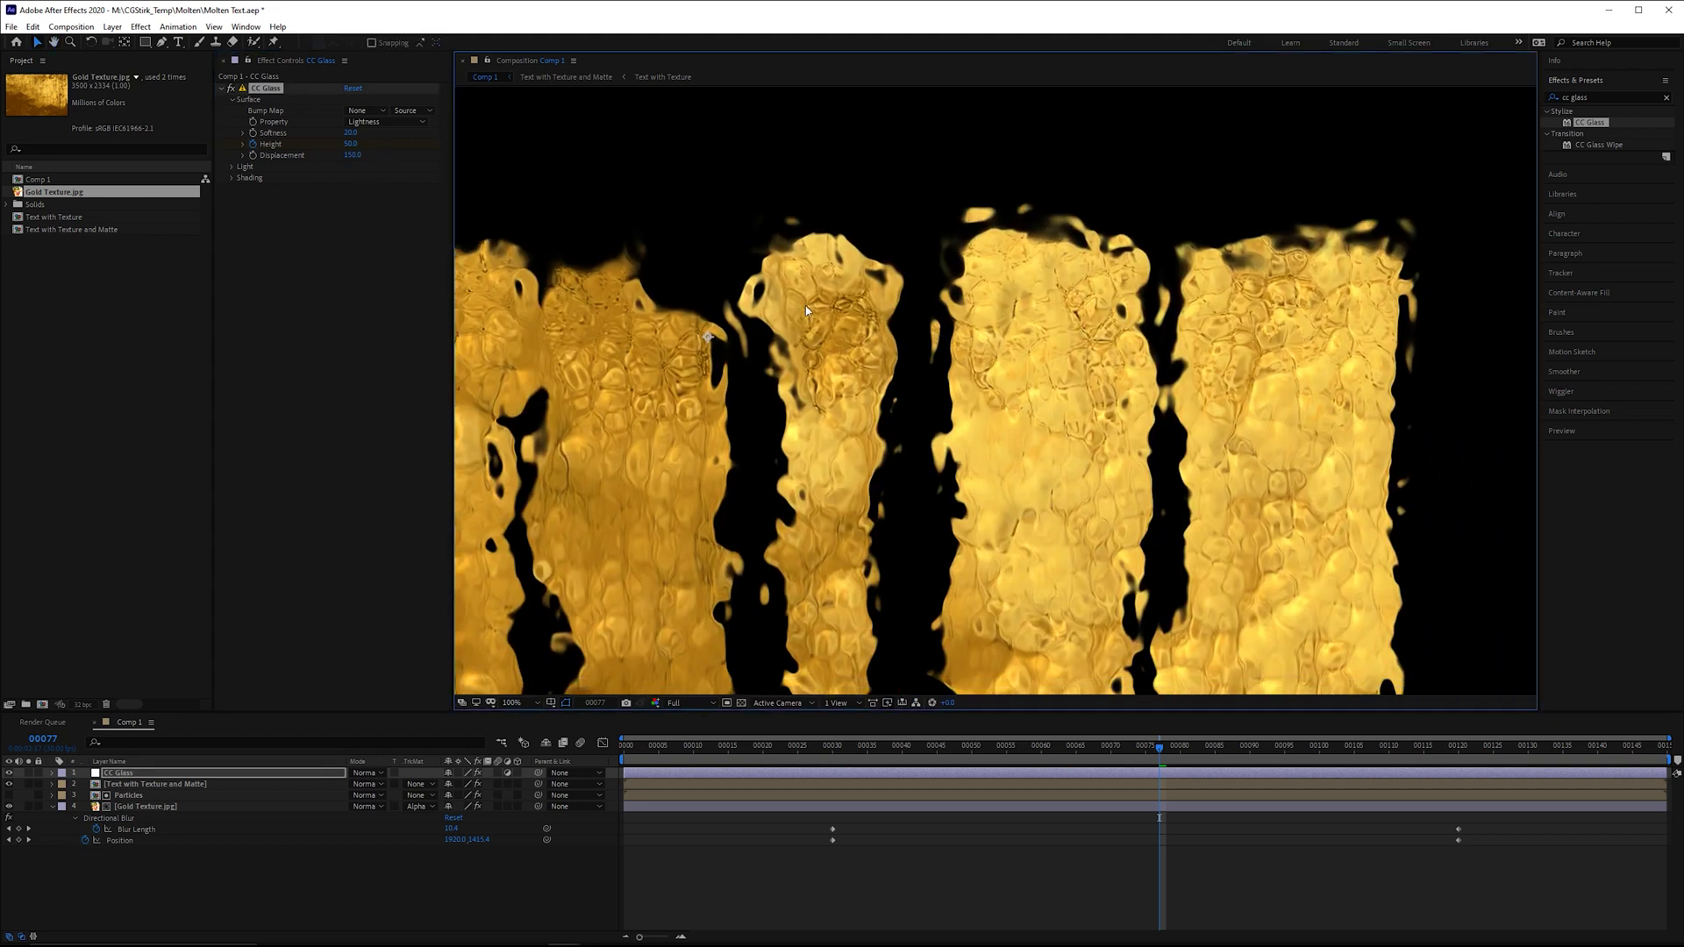
key("ctrl+a")
key("ctrl+shift+c")
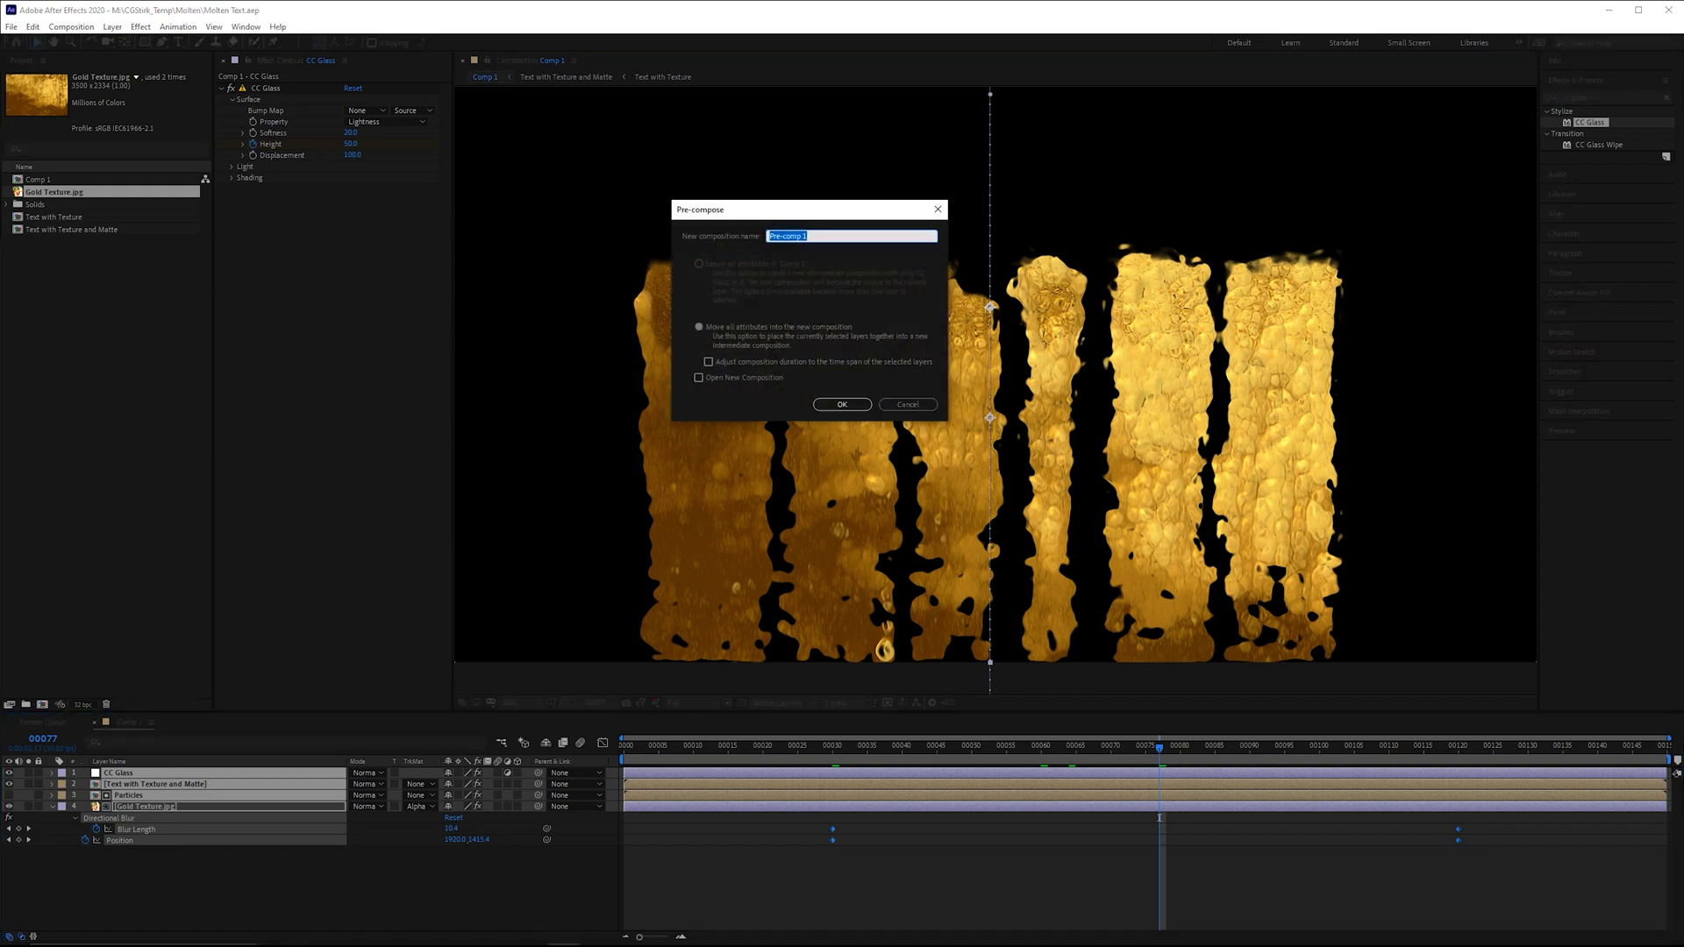
Nest the layers as 'Text with Particles' and import colorful-grunge-texture-25.jpg
type("Text with Particles")
key("Return")
left_click(95, 450)
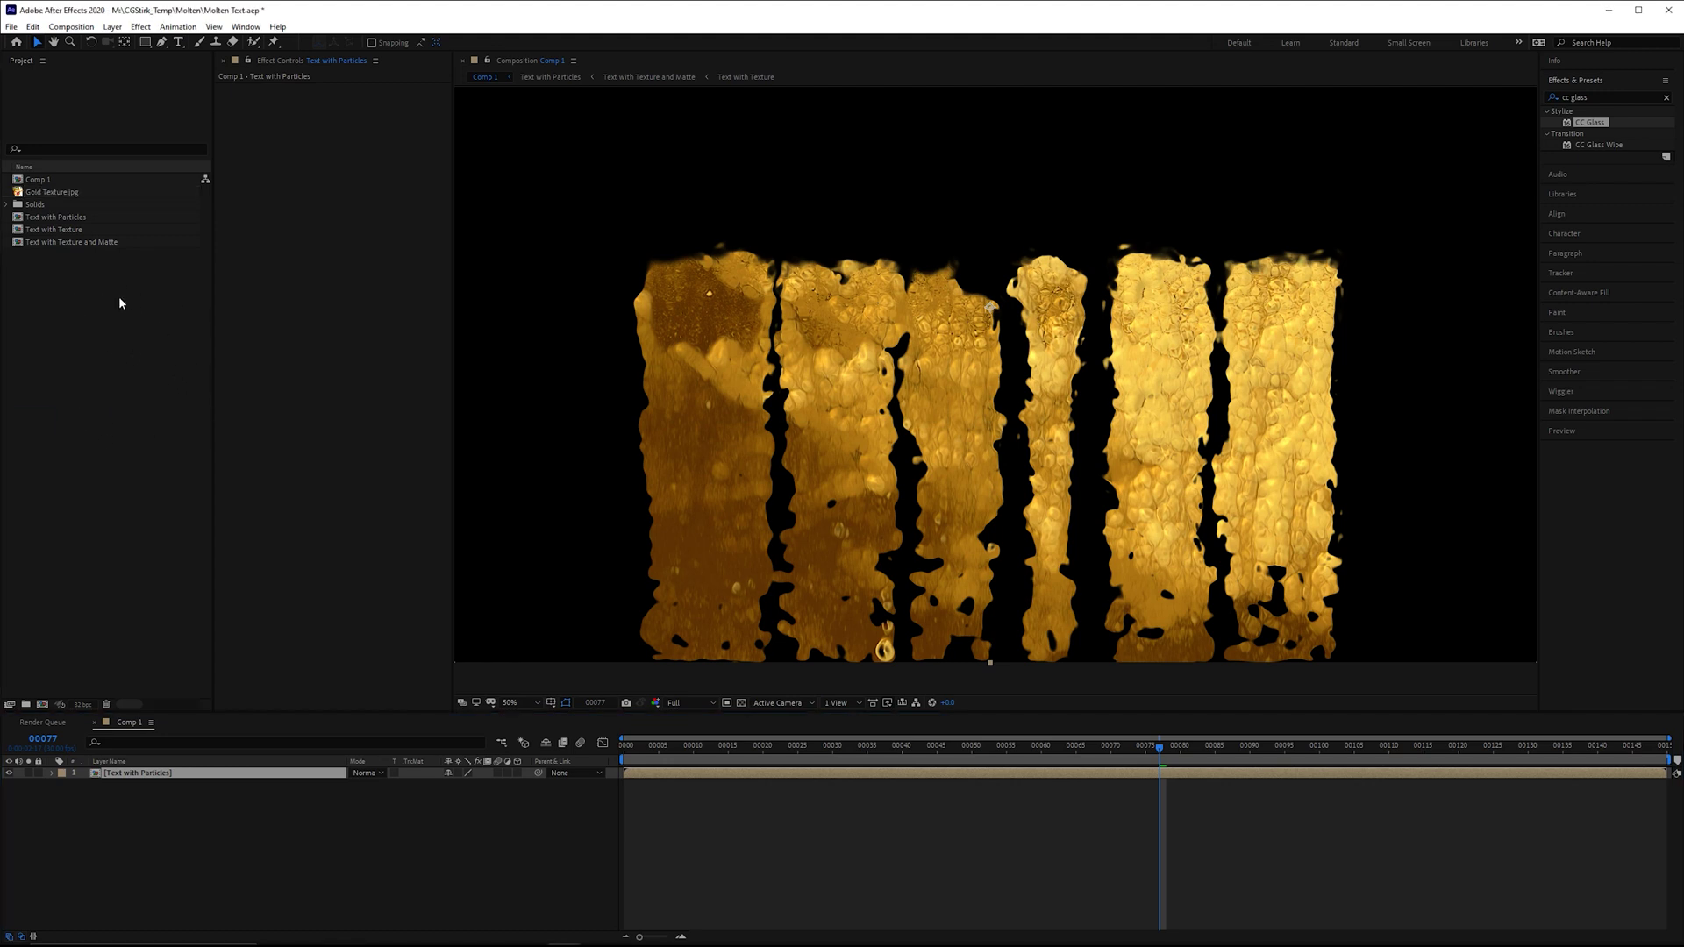
left_click_drag(121, 298, 121, 300)
Put the grunge texture under the text, desaturate it with Hue/Saturation, and scale to 77%
left_click_drag(91, 180, 324, 870)
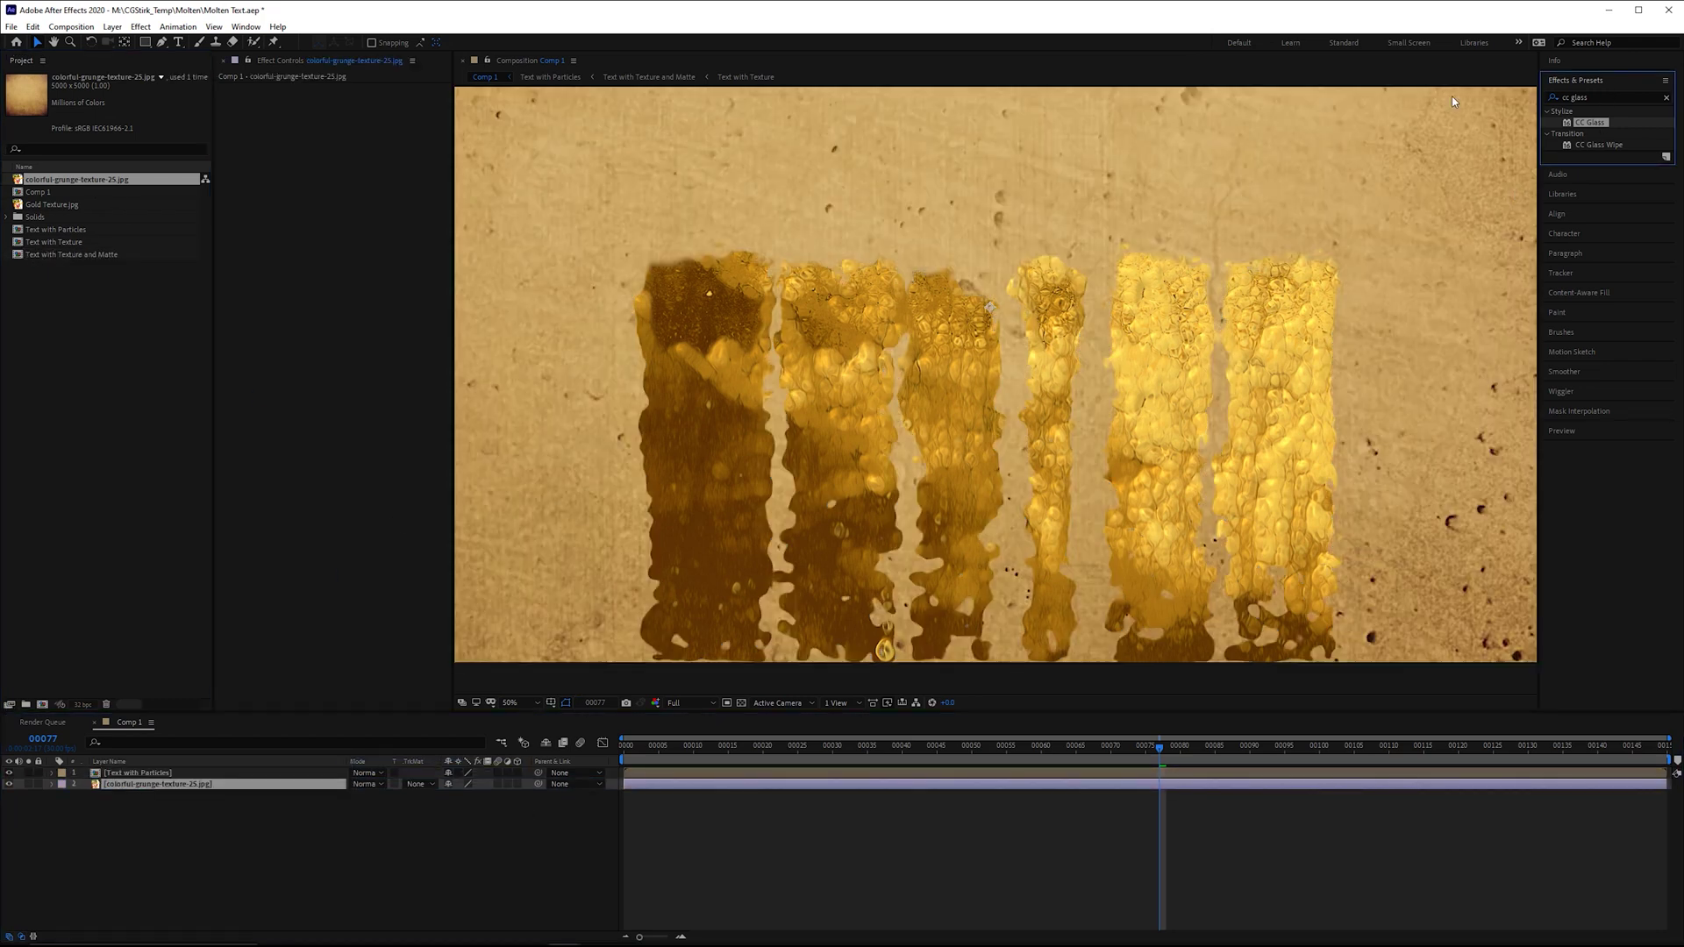
double_click(1633, 96)
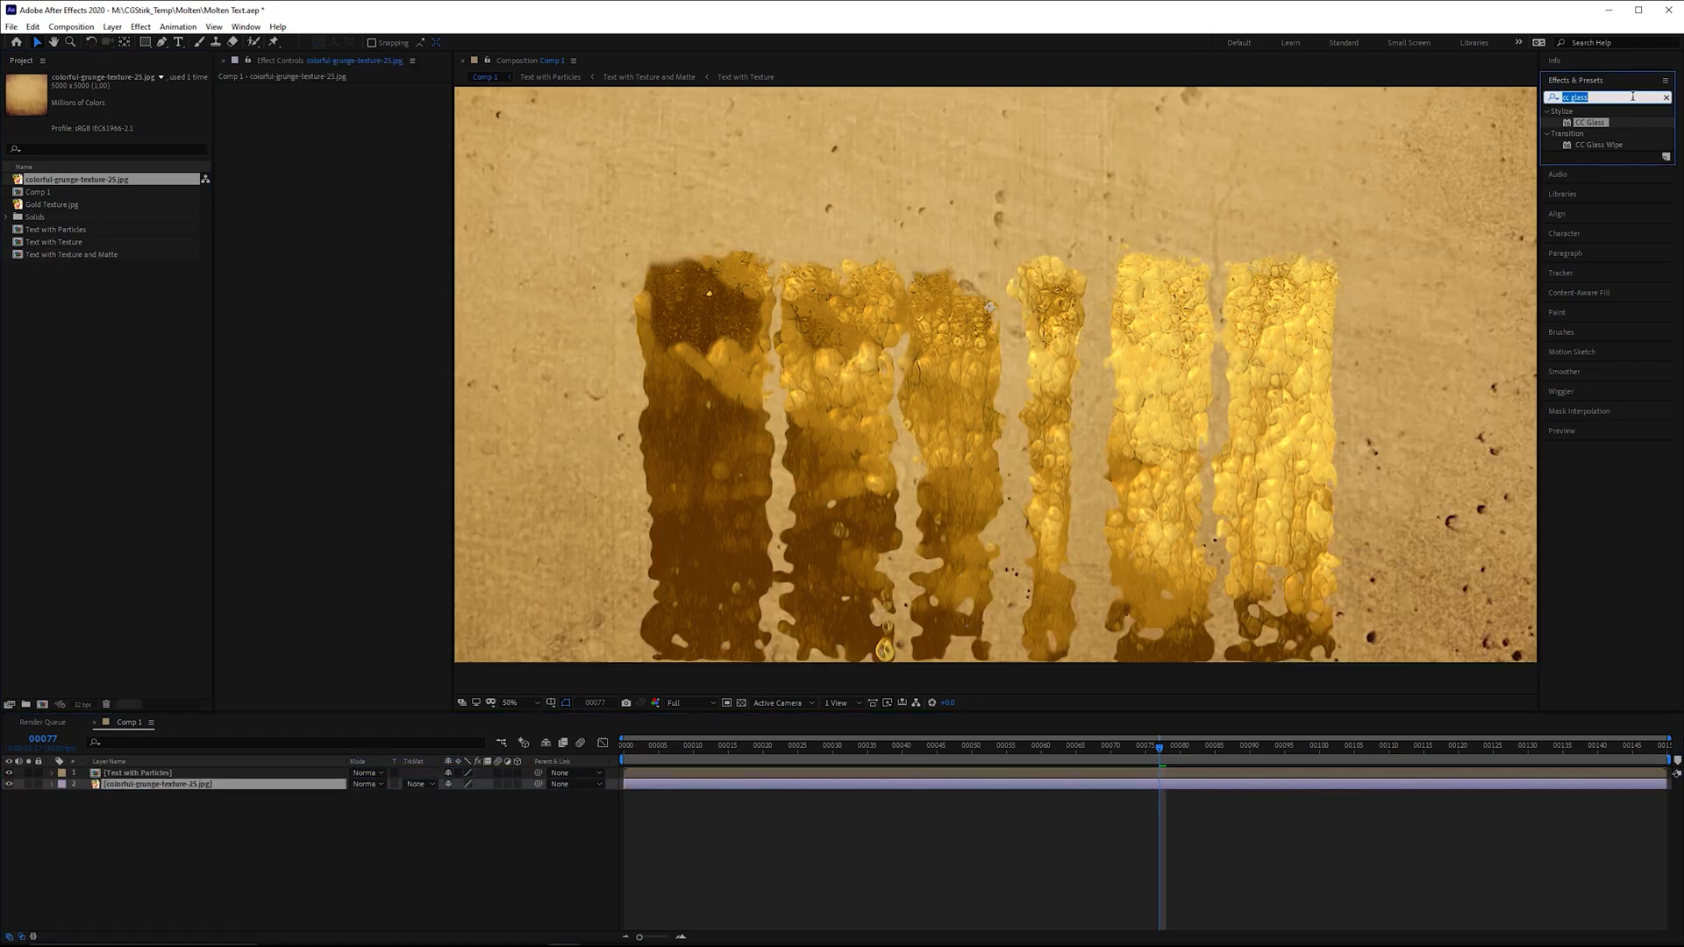
type("hue")
left_click_drag(1612, 167, 1141, 263)
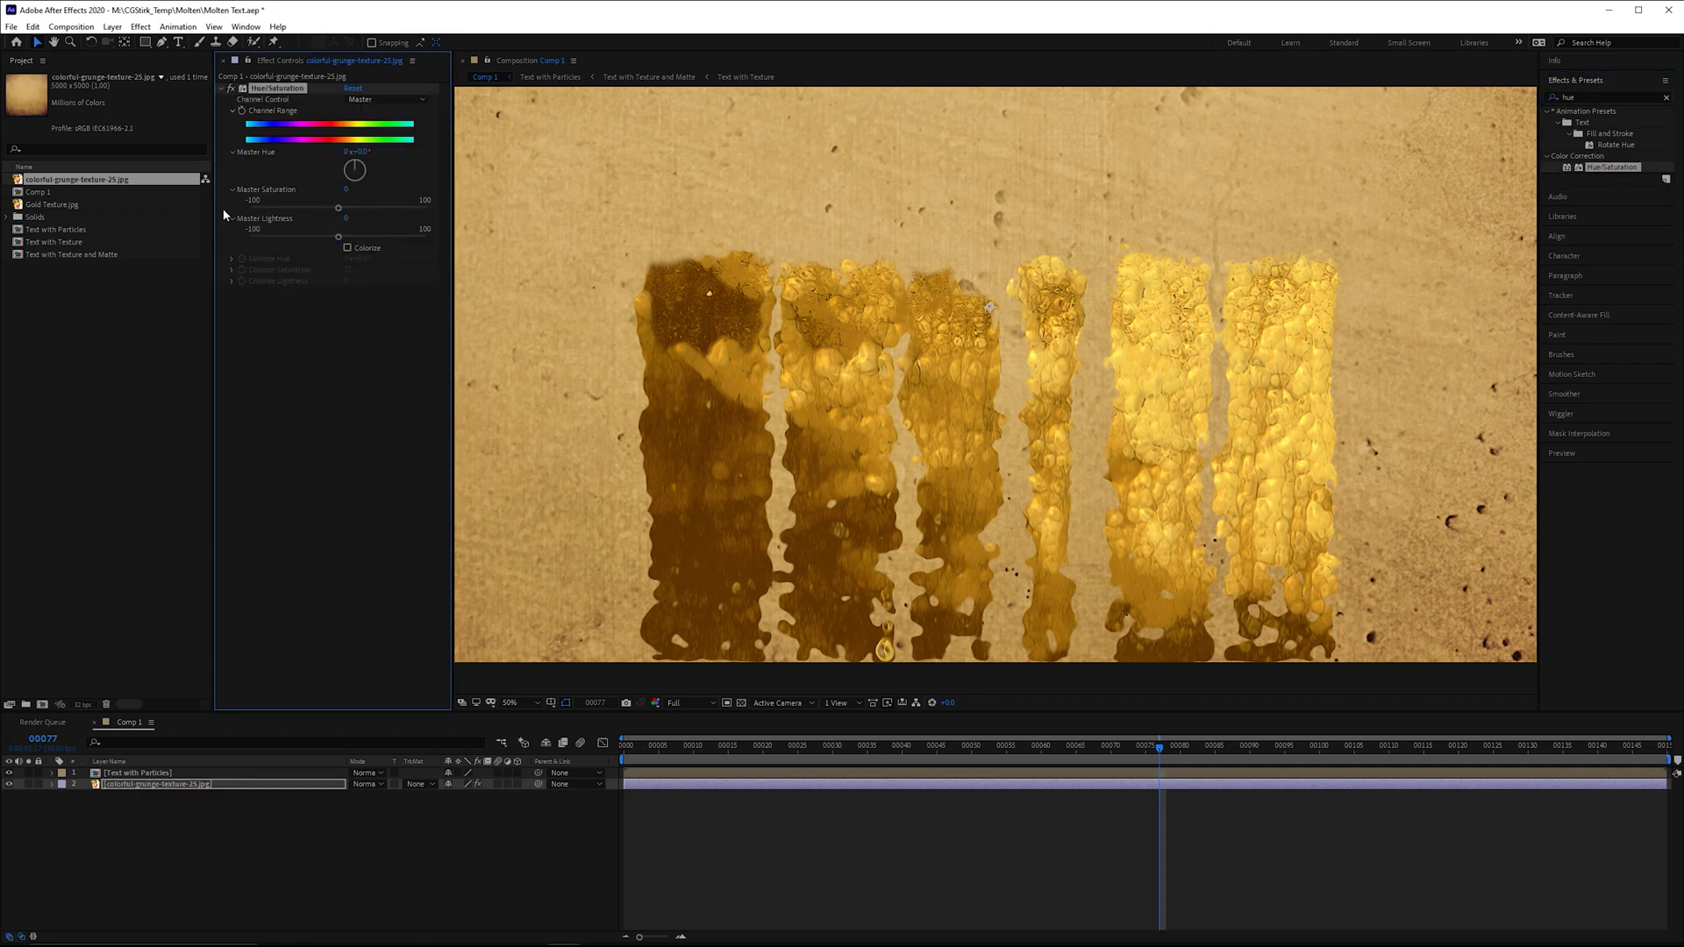
left_click_drag(338, 208, 220, 209)
scroll(729, 315, "down", 2)
key("s")
left_click_drag(464, 796, 440, 795)
Add CC Vignette and Curves to the background, bending the curve down to darken it
double_click(1610, 96)
type("vig")
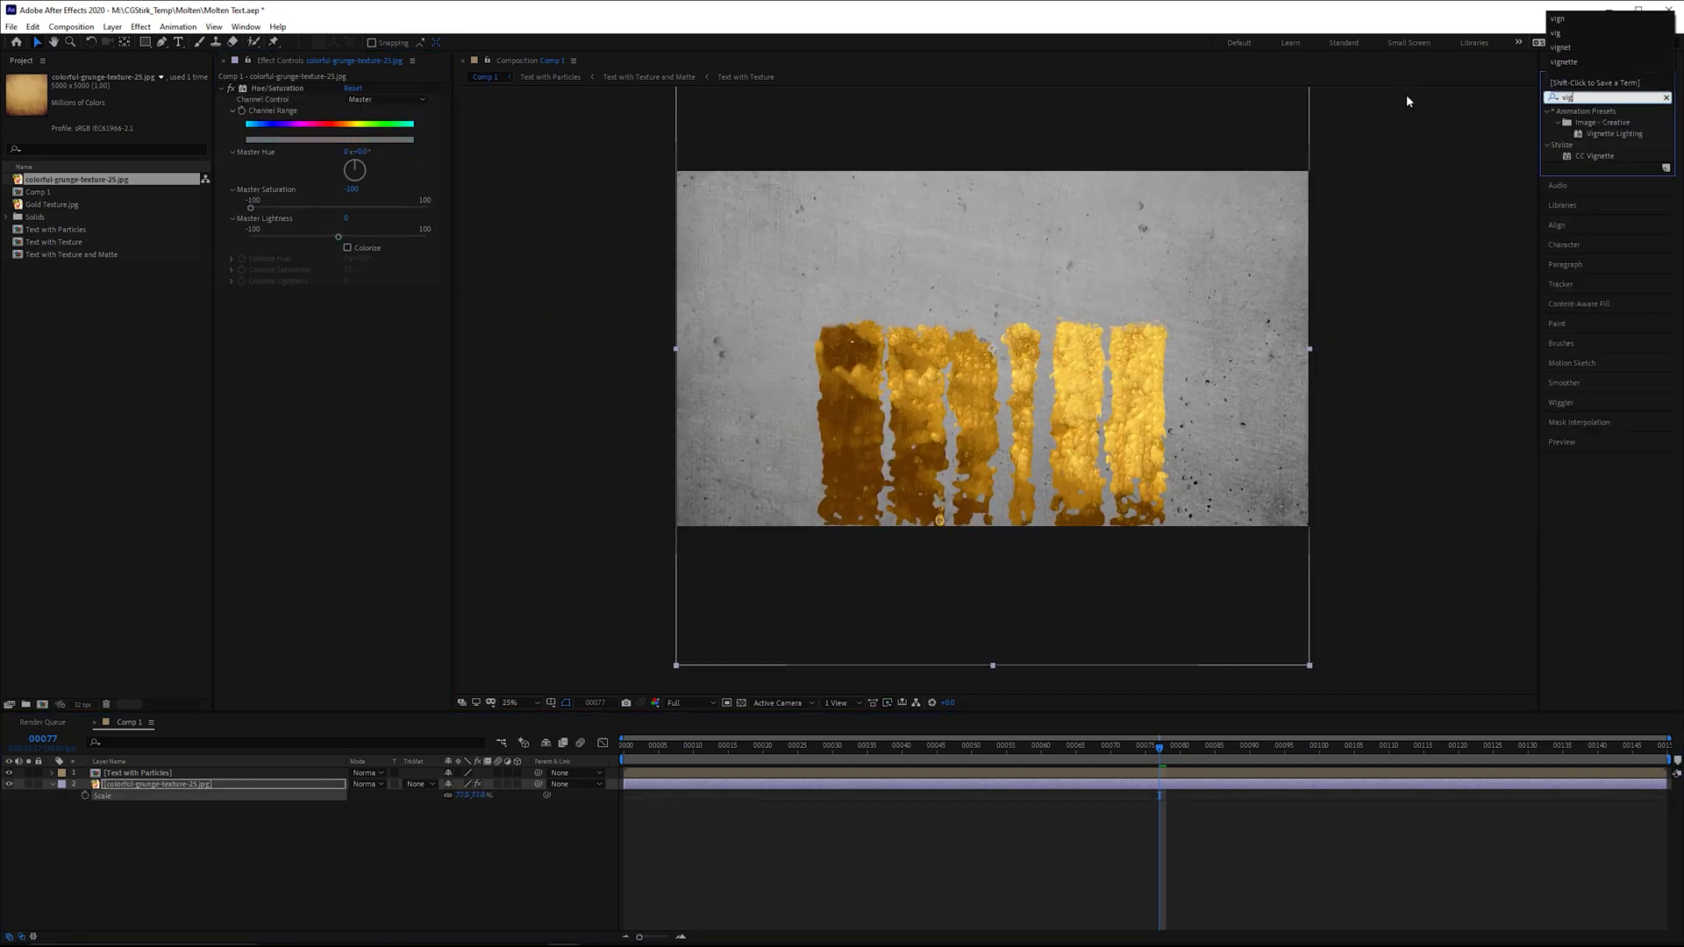
left_click_drag(1594, 156, 360, 306)
double_click(1590, 96)
type("curves")
left_click_drag(1598, 155, 352, 291)
left_click_drag(290, 462, 353, 465)
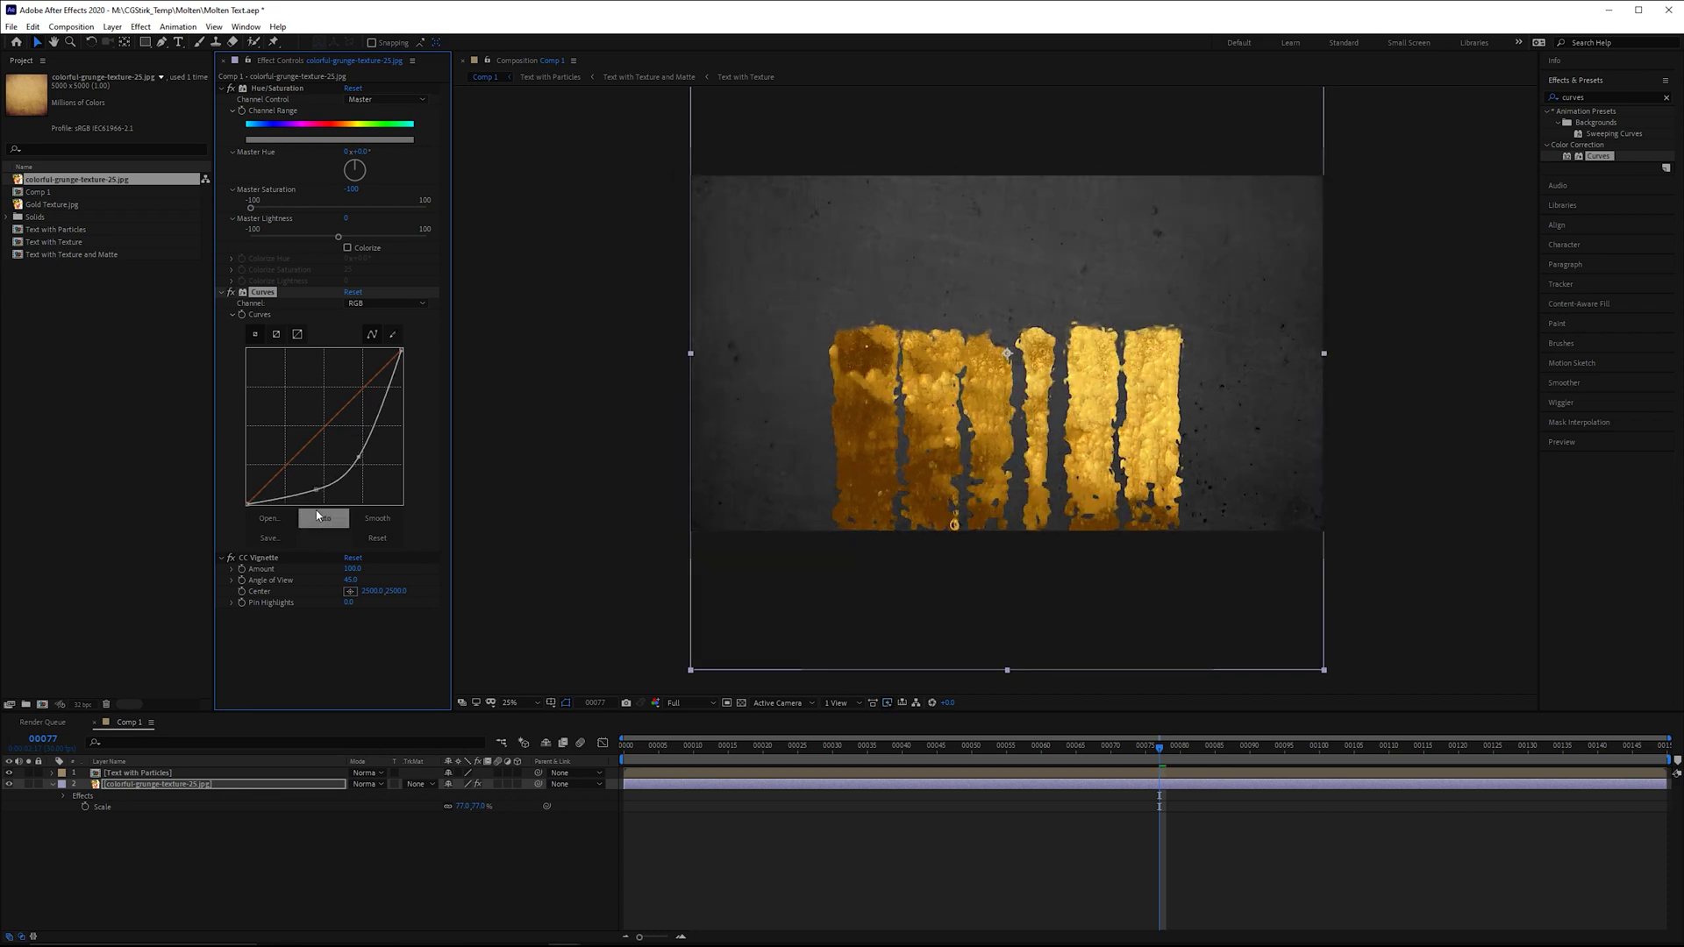
Duplicate the Text with Particles layer and name the copy 'Glow'
left_click(219, 774)
key("shift+slash")
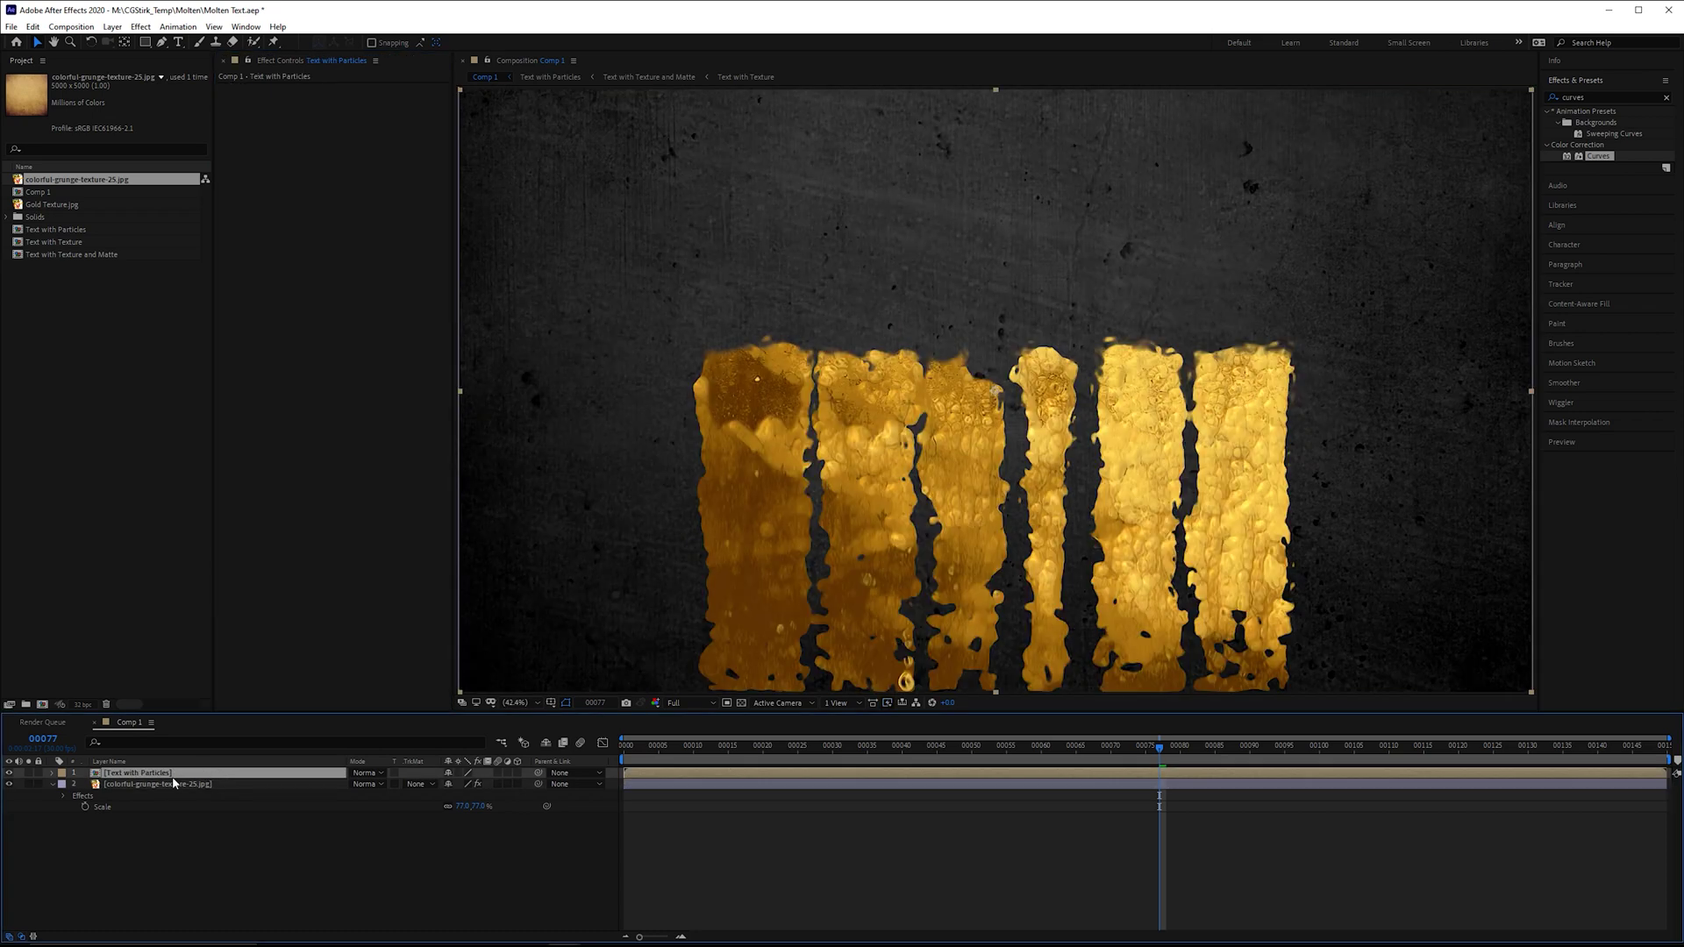
key("ctrl+d")
key("Return")
type("Glow")
key("Return")
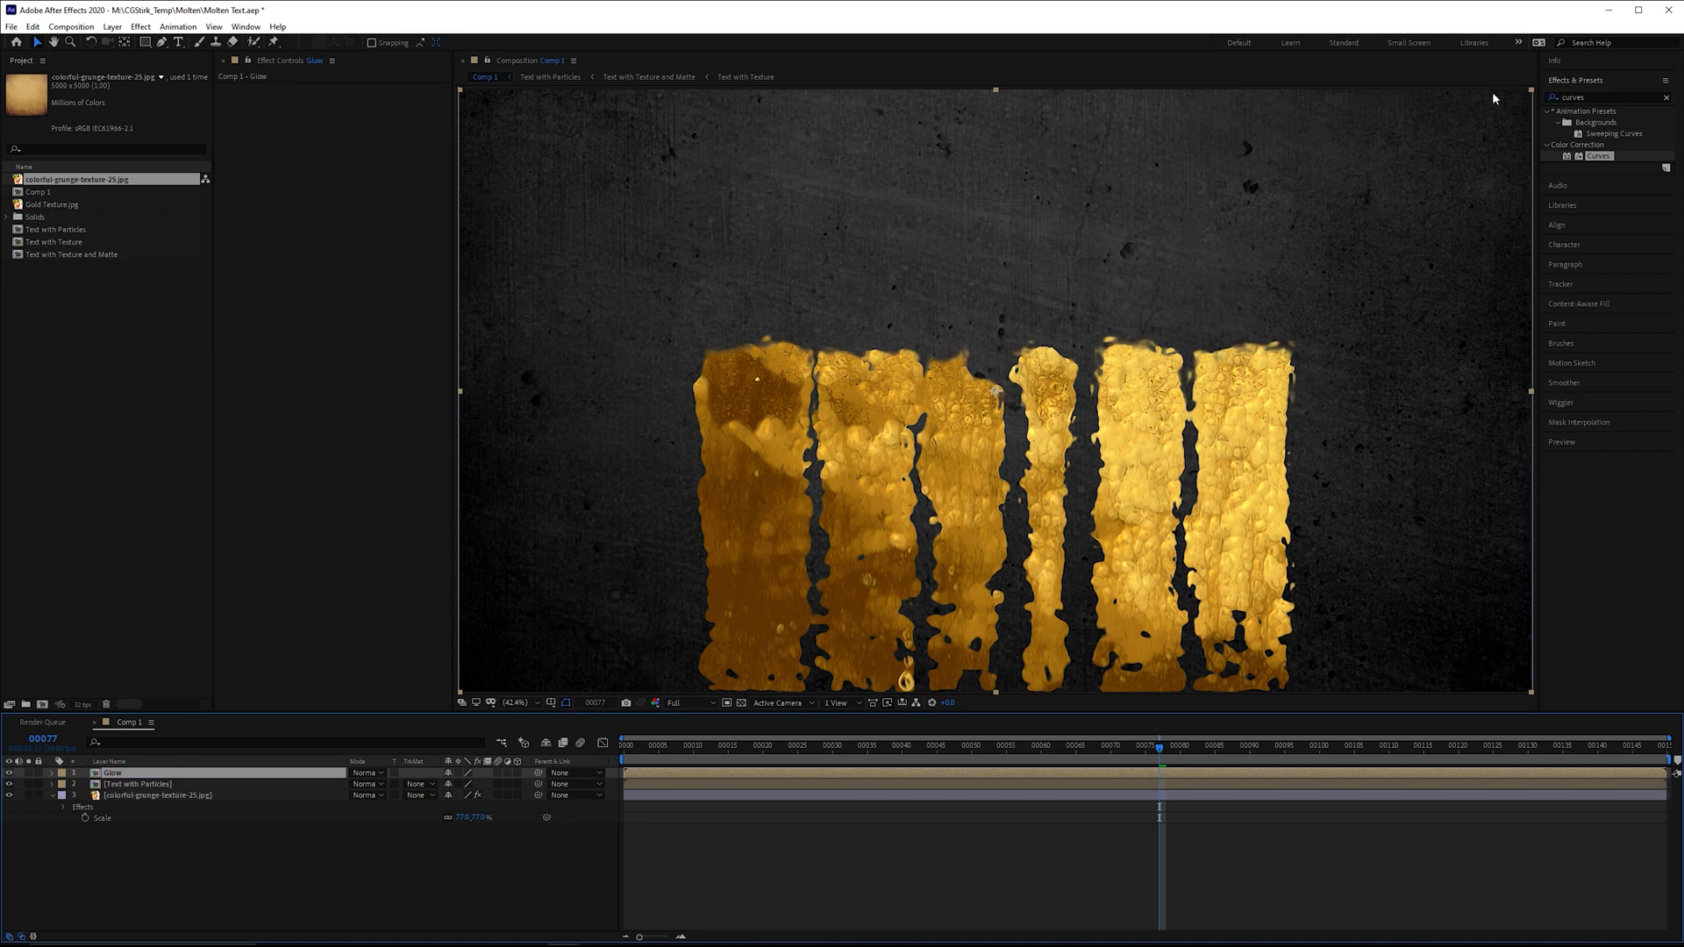
Apply Fast Box Blur to the Glow layer with a Blur Radius of 100
left_click_drag(1587, 98, 1491, 112)
type("fast")
left_click_drag(1614, 179, 719, 237)
left_click(351, 99)
type("100.0")
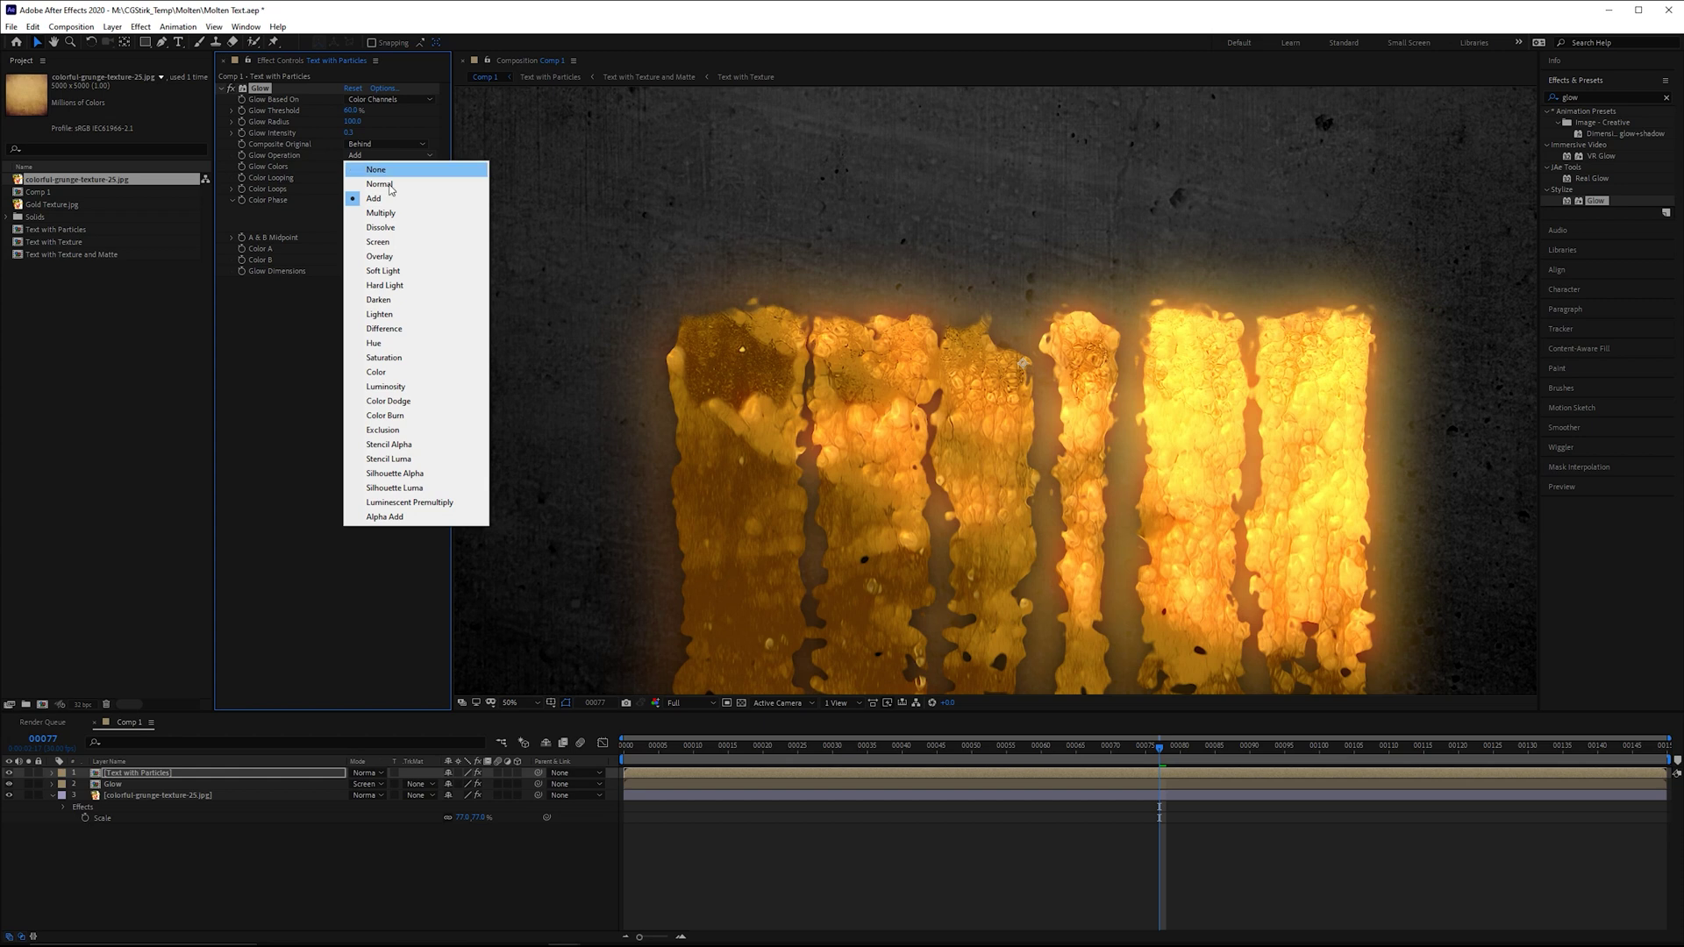
Set Glow Operation to Screen, trying Add briefly and undoing it
left_click(379, 242)
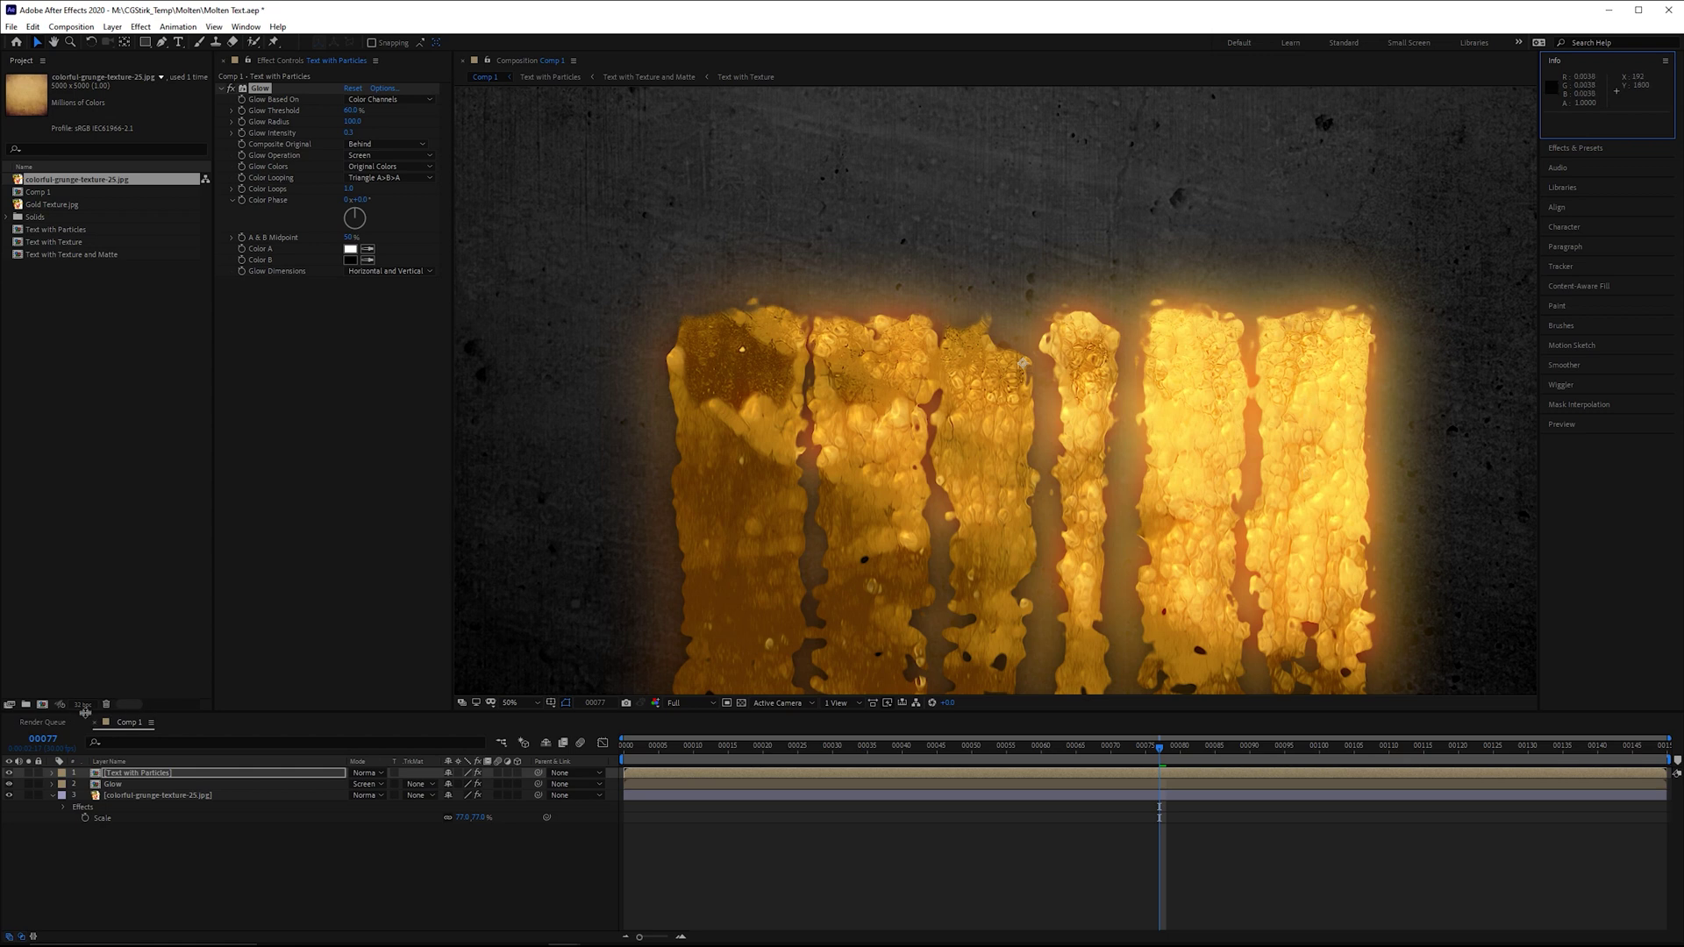
left_click(421, 155)
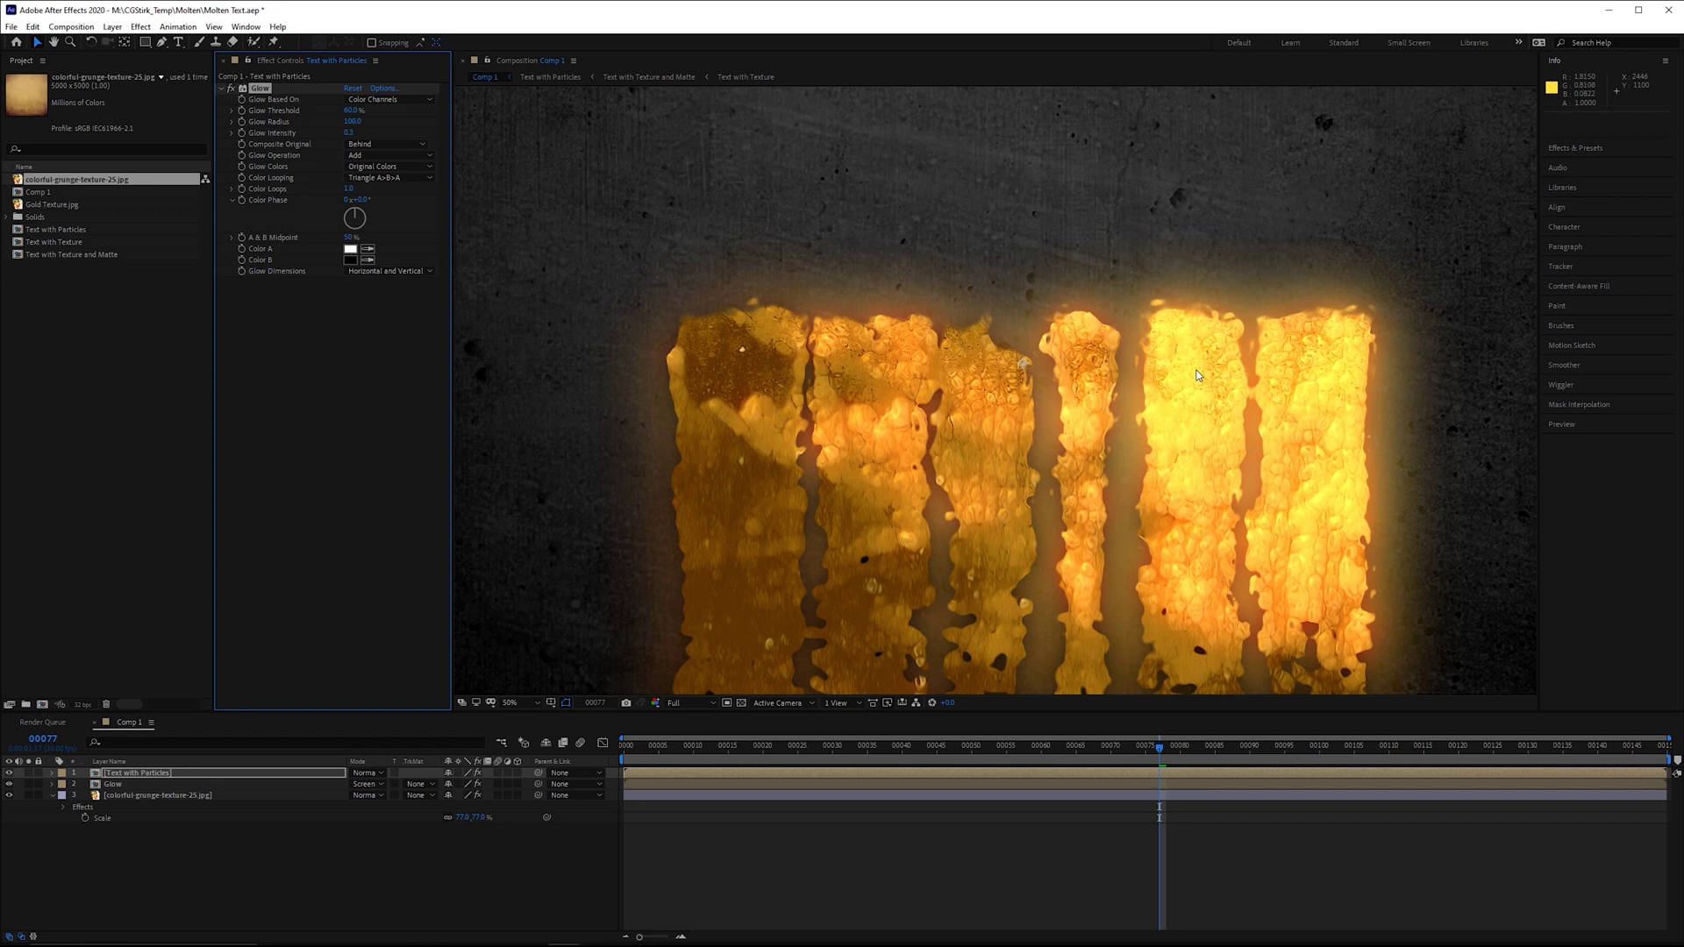
scroll(1197, 370, "up", 2)
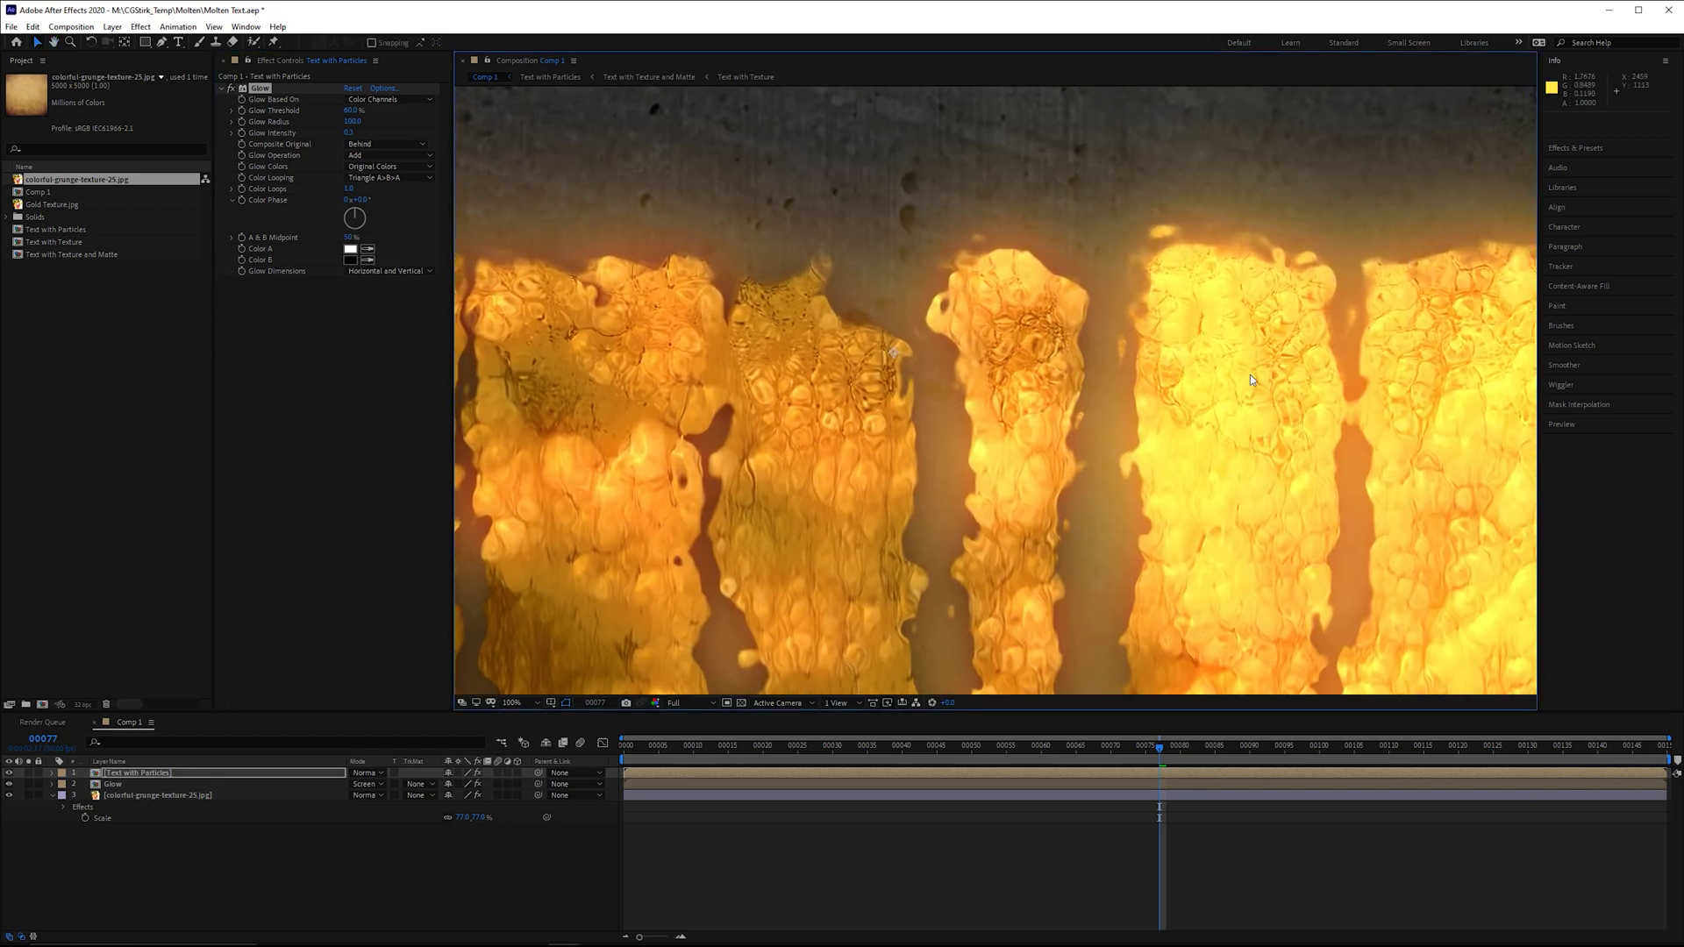
scroll(1253, 375, "down", 2)
key("ctrl+z")
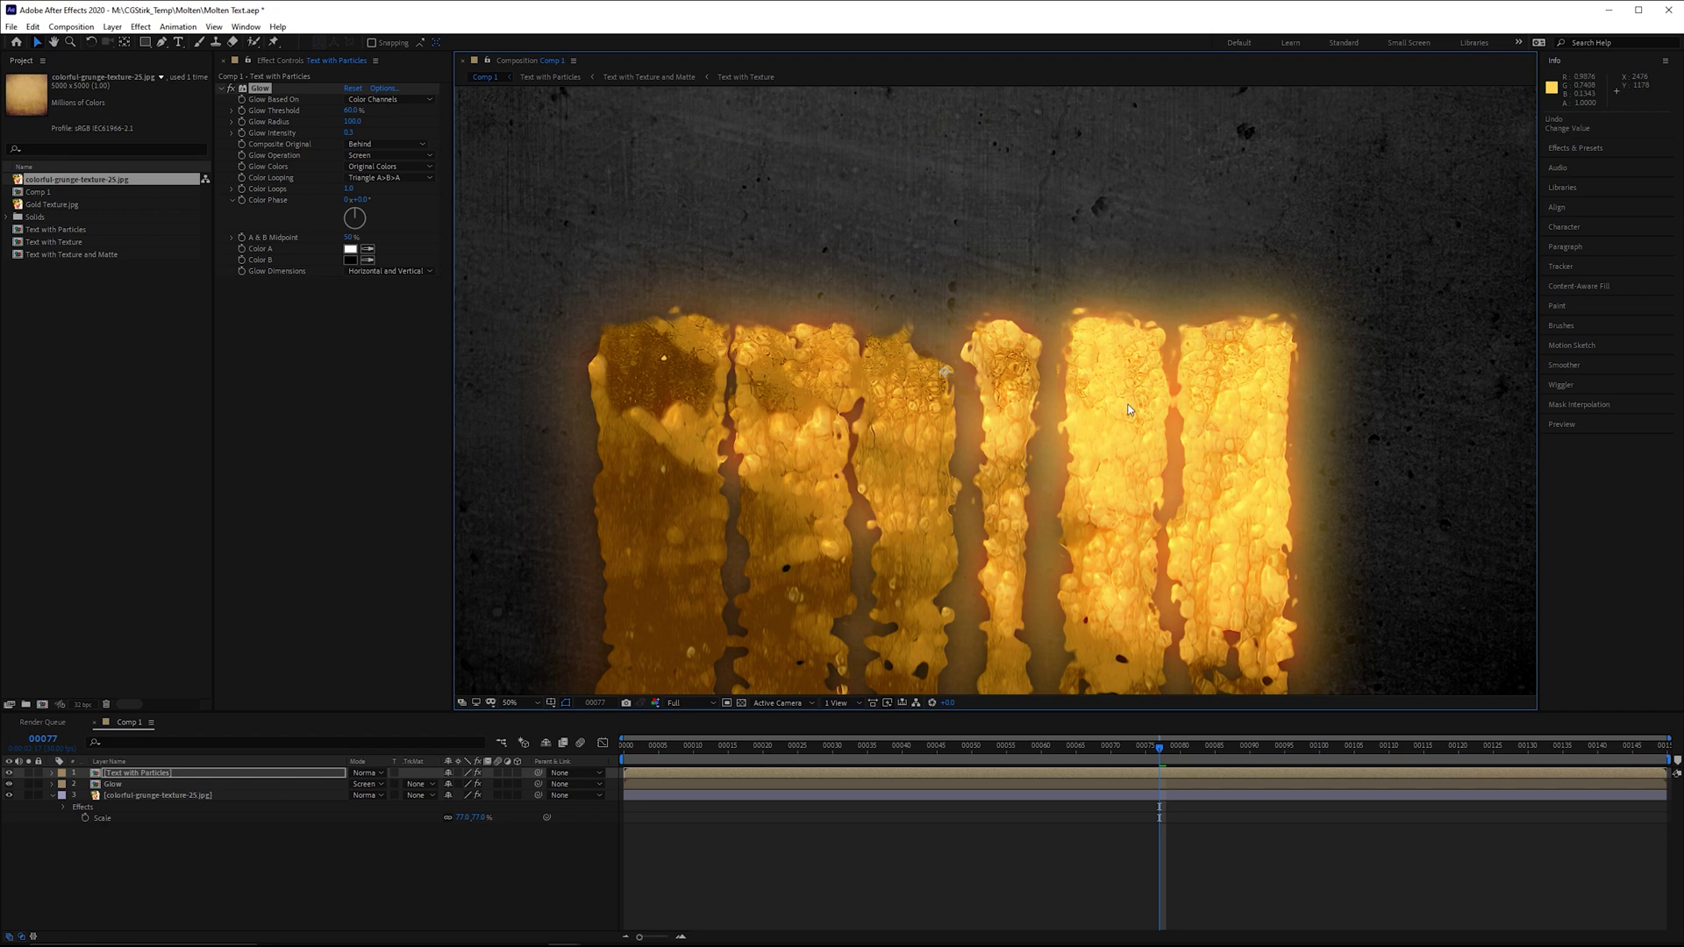
Replace the text layer's Glow effect with Real Glow at intensity 15
left_click(287, 132)
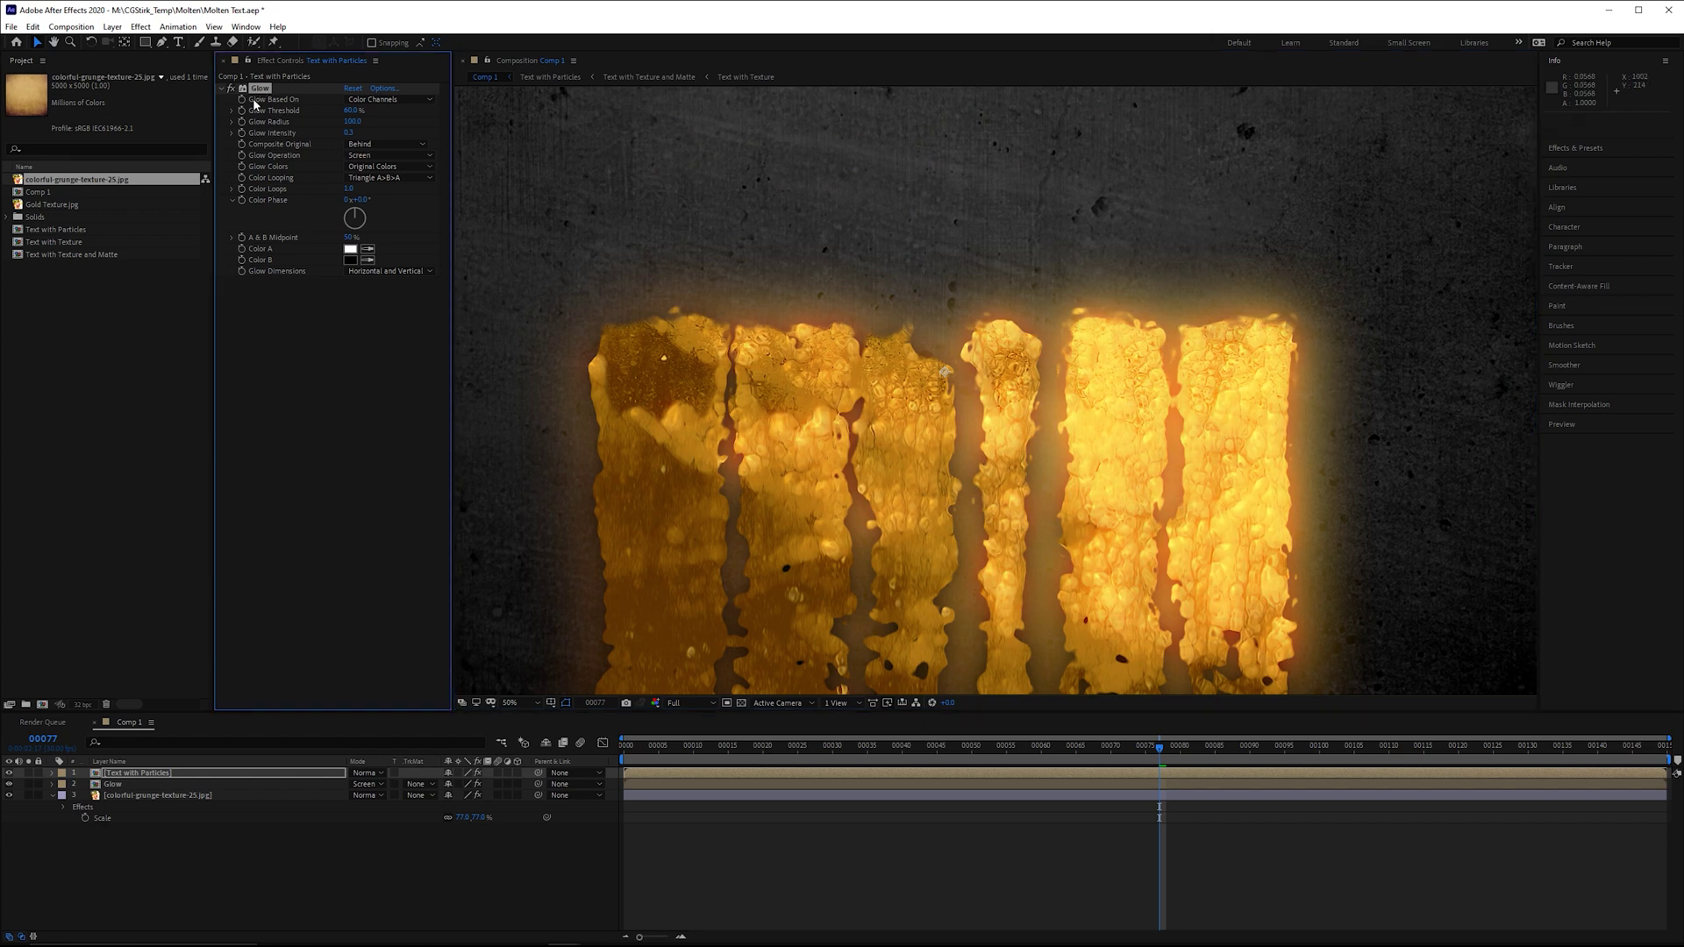
key("Delete")
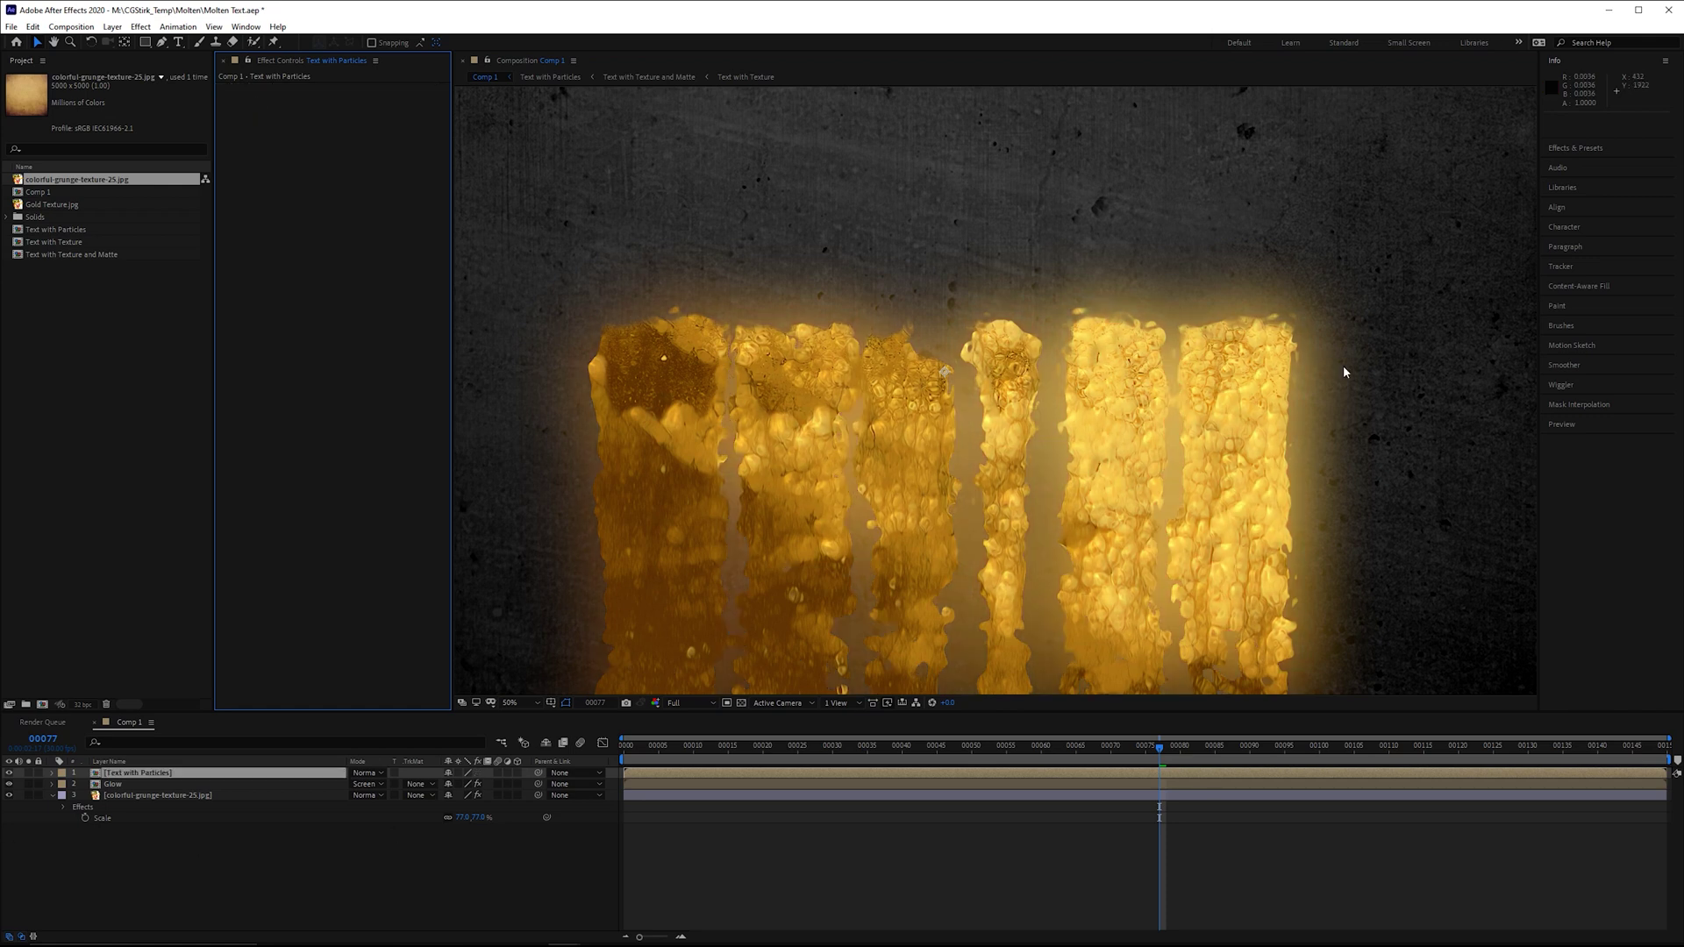
left_click(1590, 148)
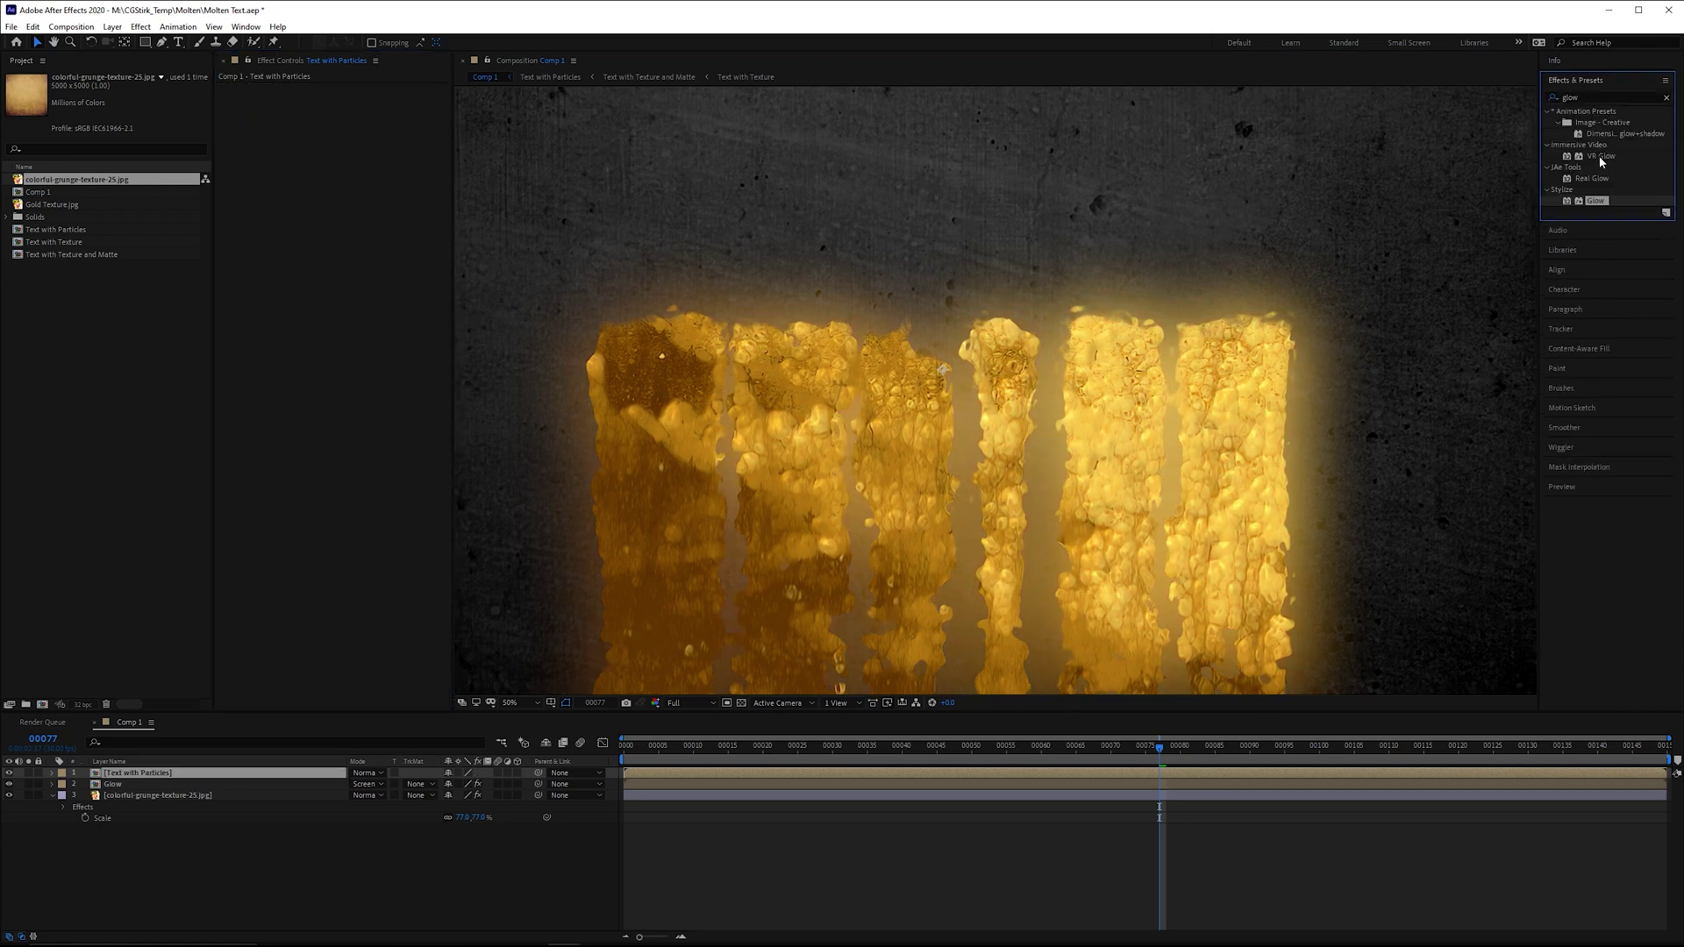
left_click(1610, 179)
left_click_drag(1610, 183, 438, 255)
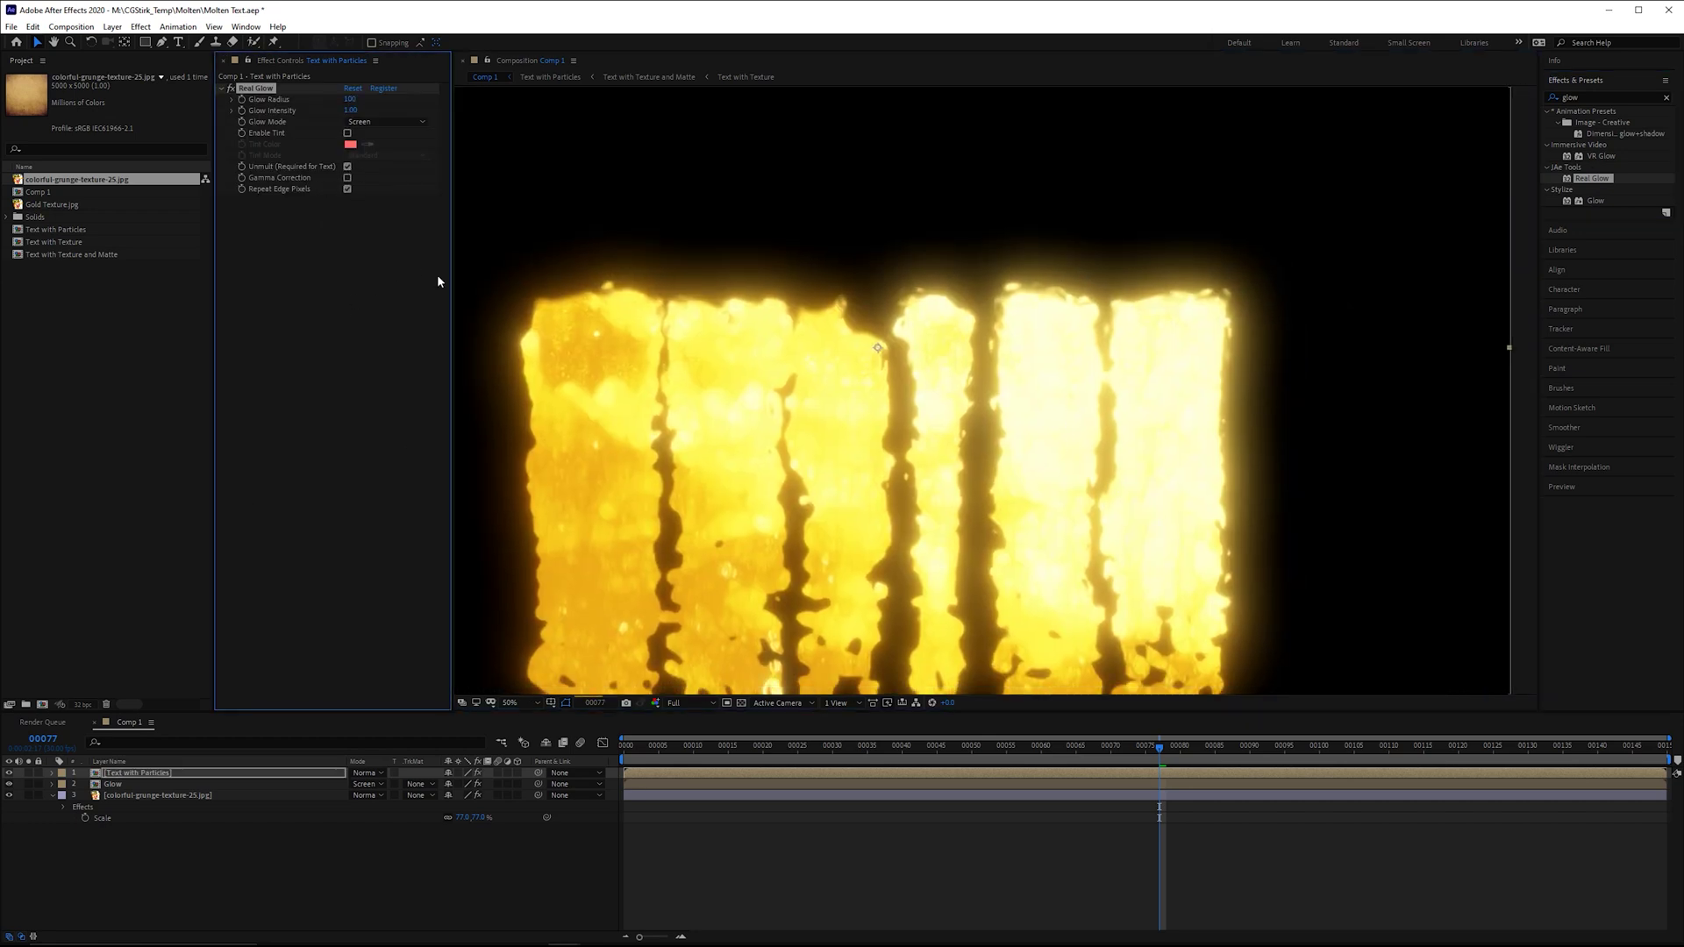
left_click(349, 110)
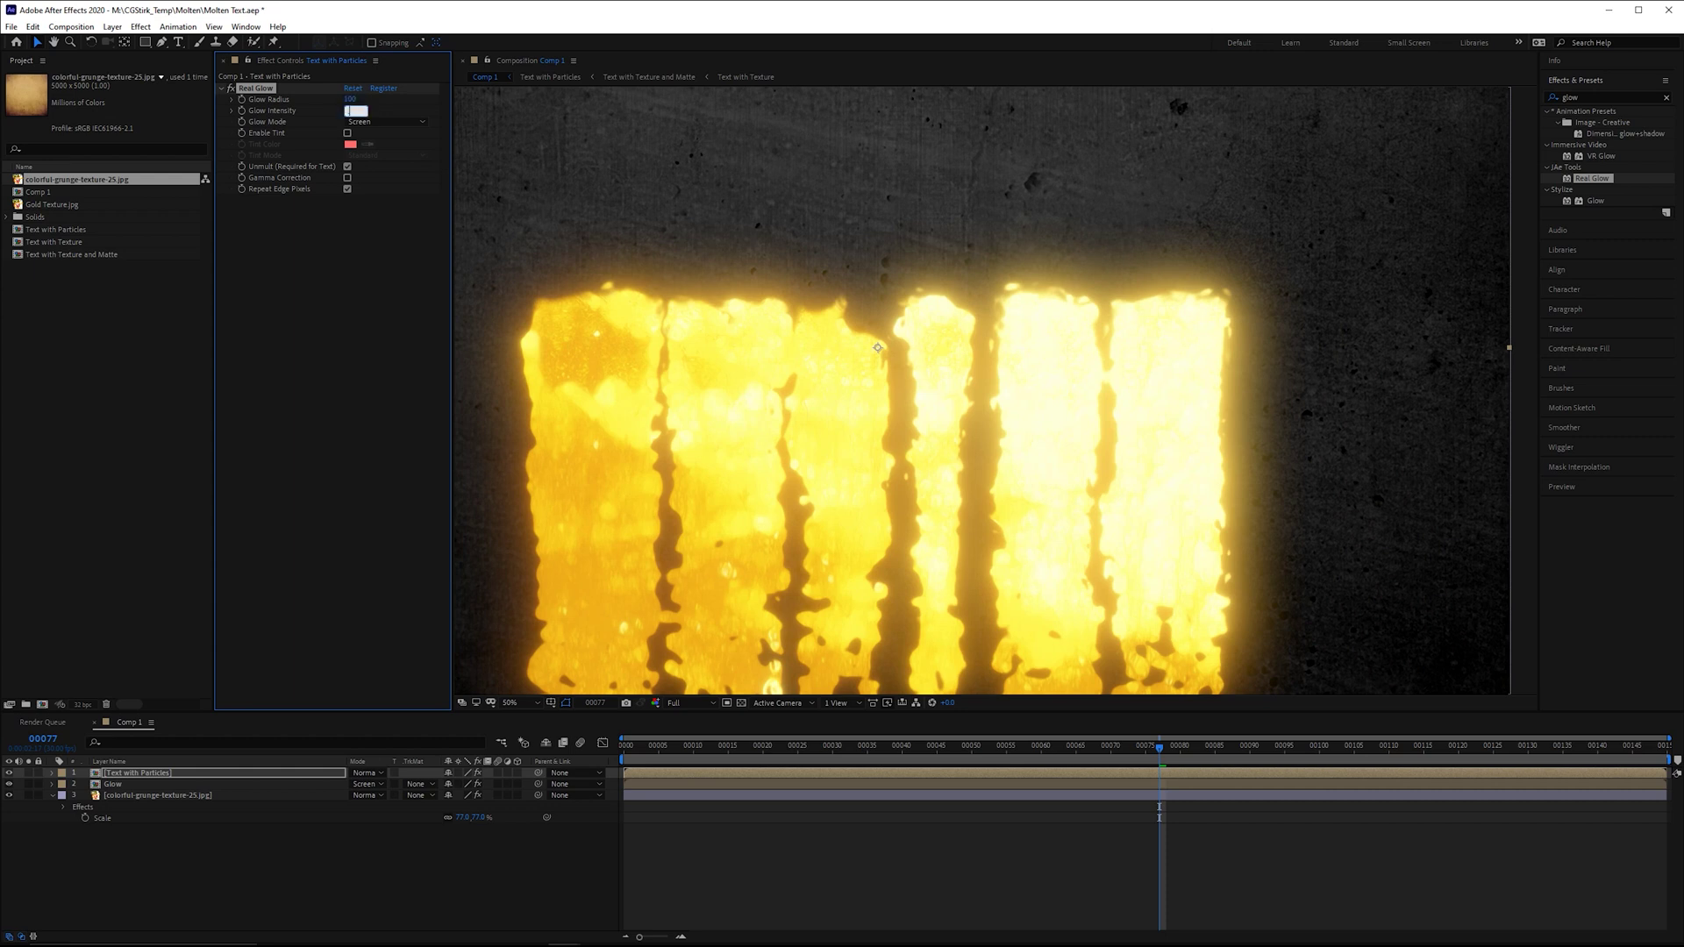
key("Return")
Add a new adjustment layer named CC and move it above Text with Particles
left_click_drag(1025, 418, 1065, 408)
left_click(114, 784)
right_click(174, 871)
mouse_move(263, 735)
left_click(384, 837)
key("Return")
type("CC")
key("Return")
left_click(330, 796)
left_click_drag(328, 786, 321, 769)
Apply Curves to the CC layer, darkening the shadows and brightening the highlights
left_click(1579, 98)
type("curves")
double_click(1598, 155)
left_click_drag(293, 253, 302, 263)
left_click_drag(370, 191, 361, 193)
left_click_drag(303, 262, 301, 262)
scroll(998, 356, "down", 2)
left_click_drag(1006, 360, 1029, 339)
scroll(1029, 340, "up", 2)
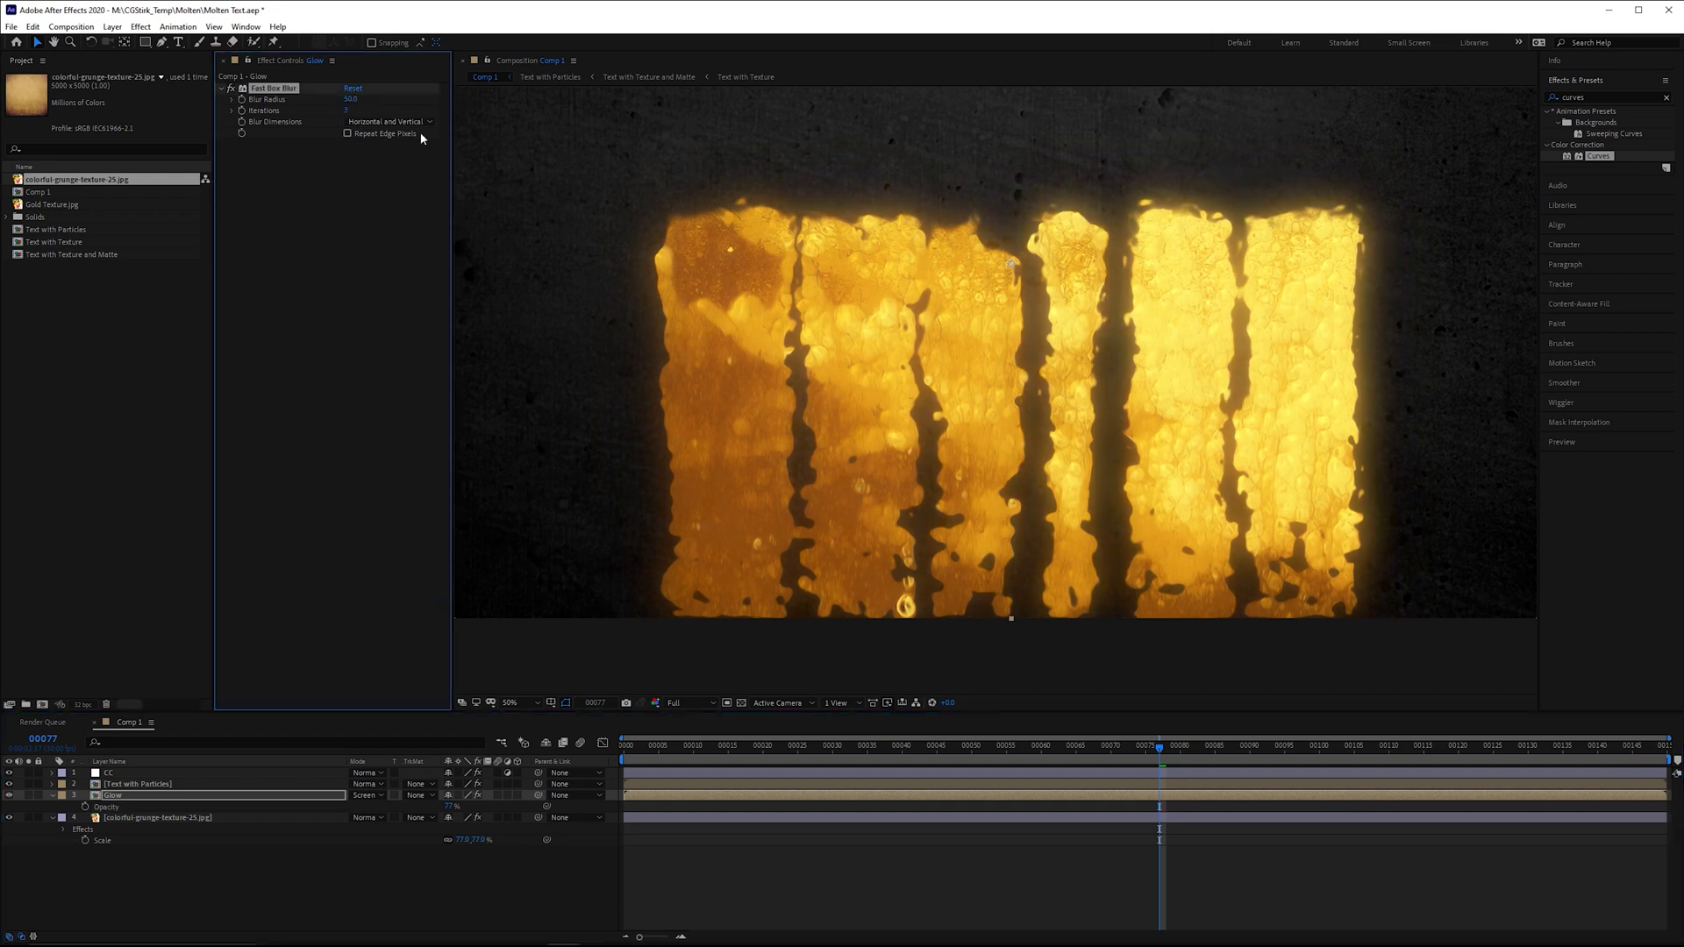
Widen the glow's Fast Box Blur radius to 93 and search the effects for 'tur'
left_click_drag(350, 99, 361, 96)
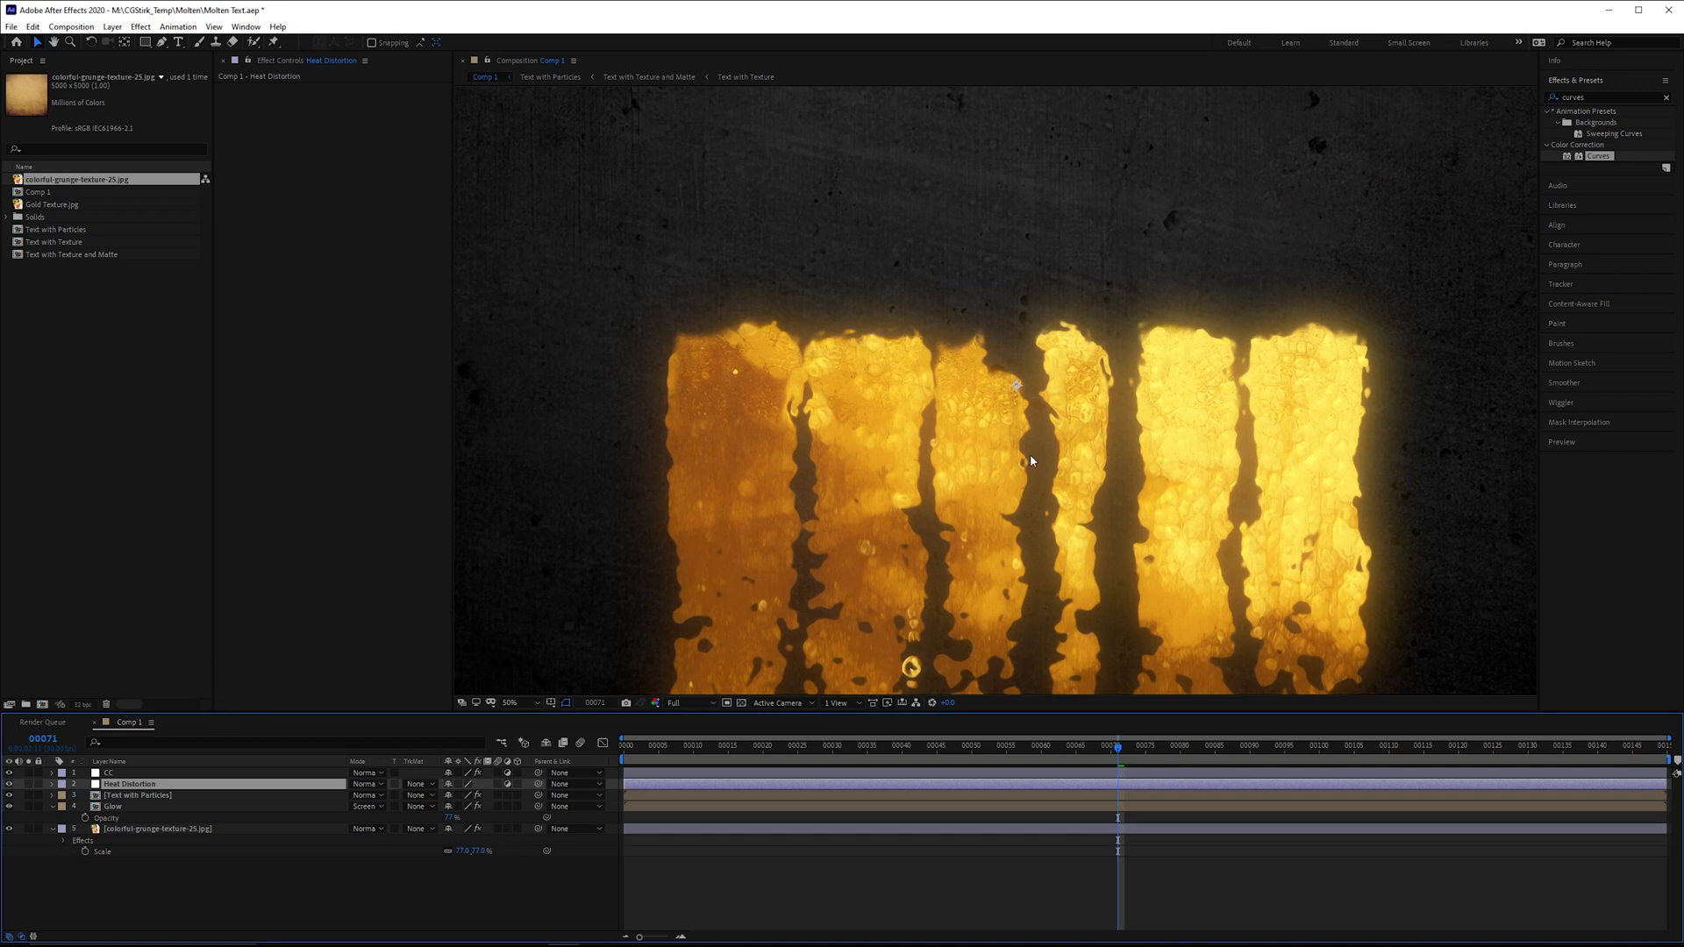
left_click(1595, 96)
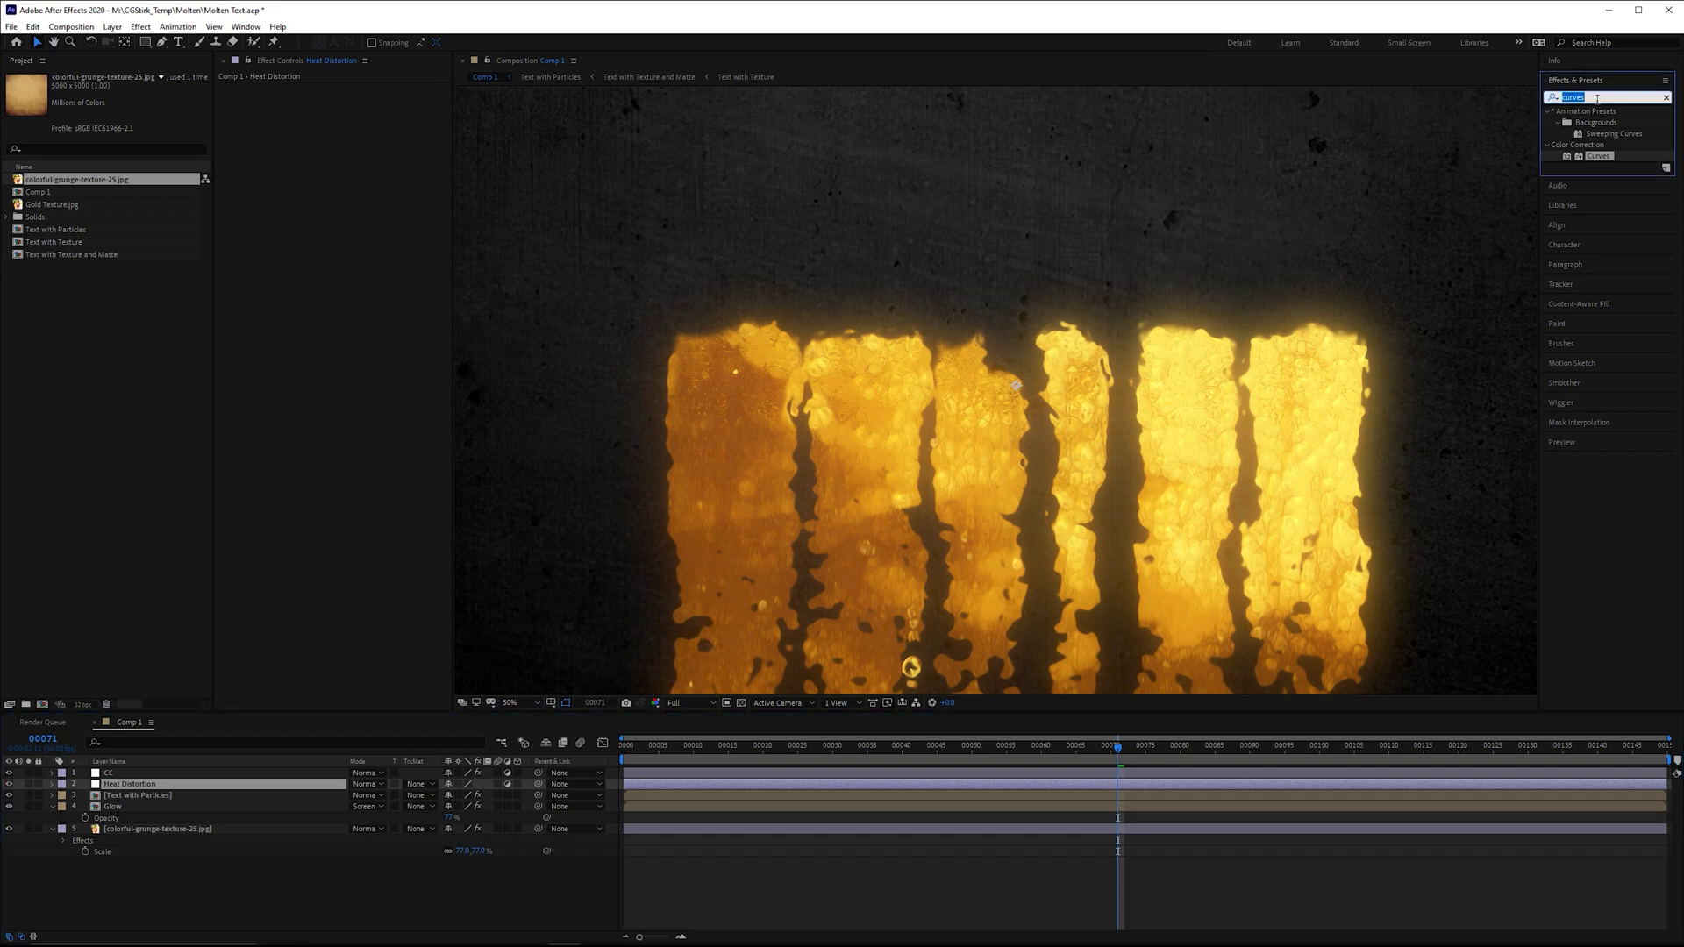
type("tur")
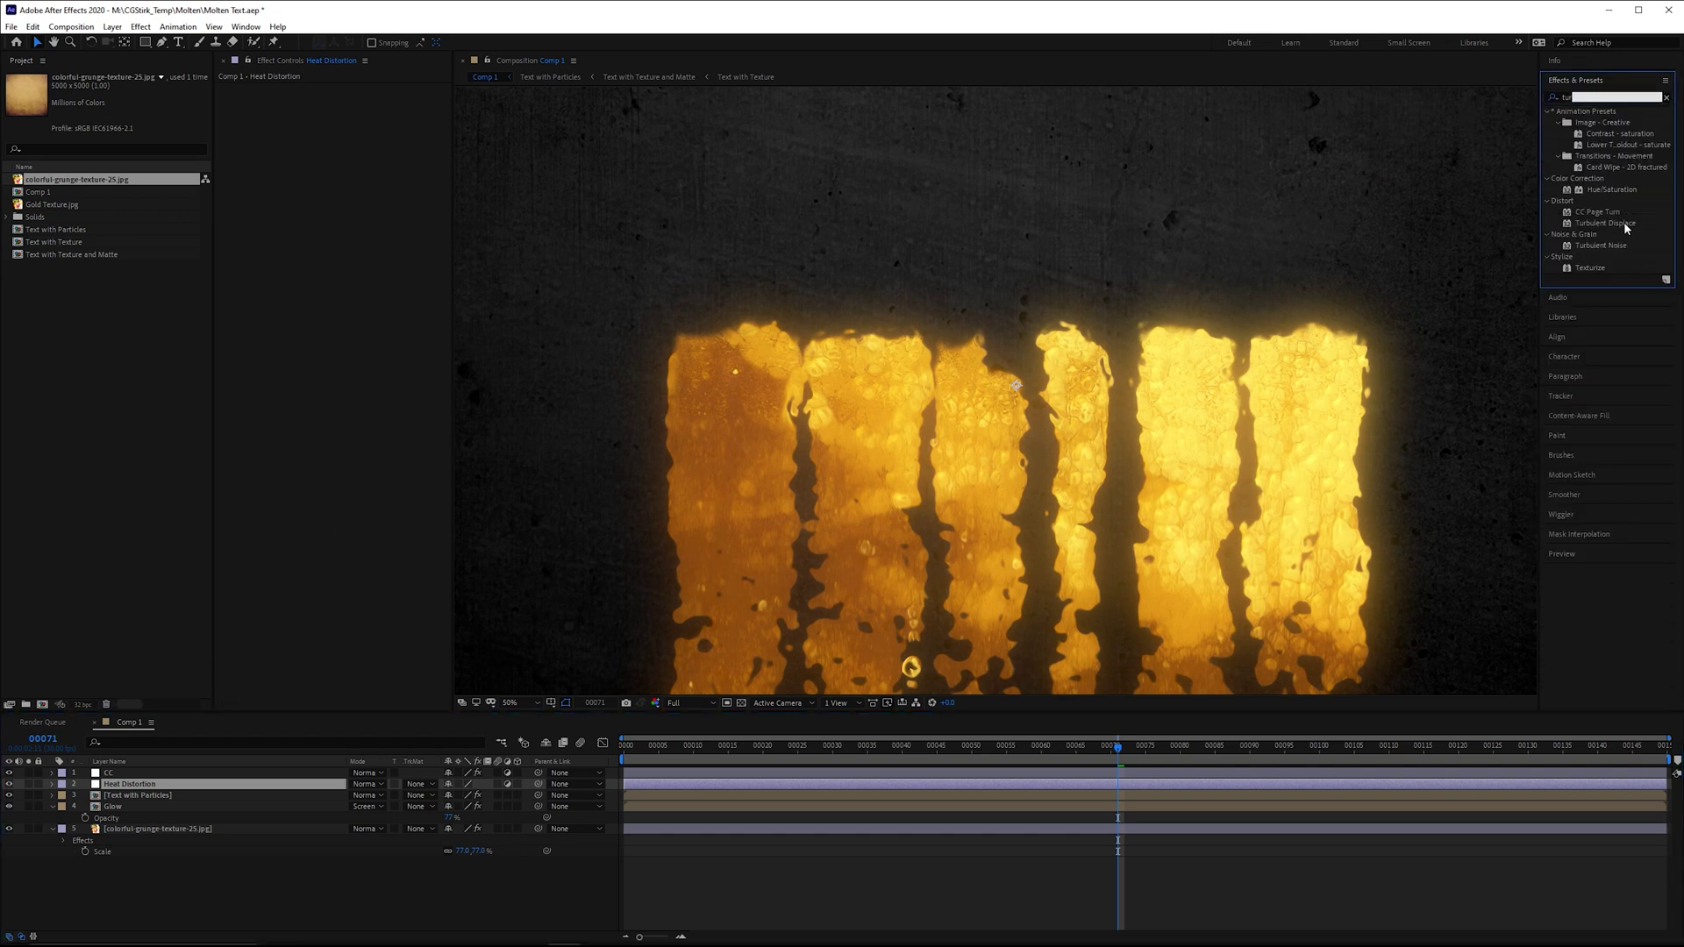
left_click(1601, 223)
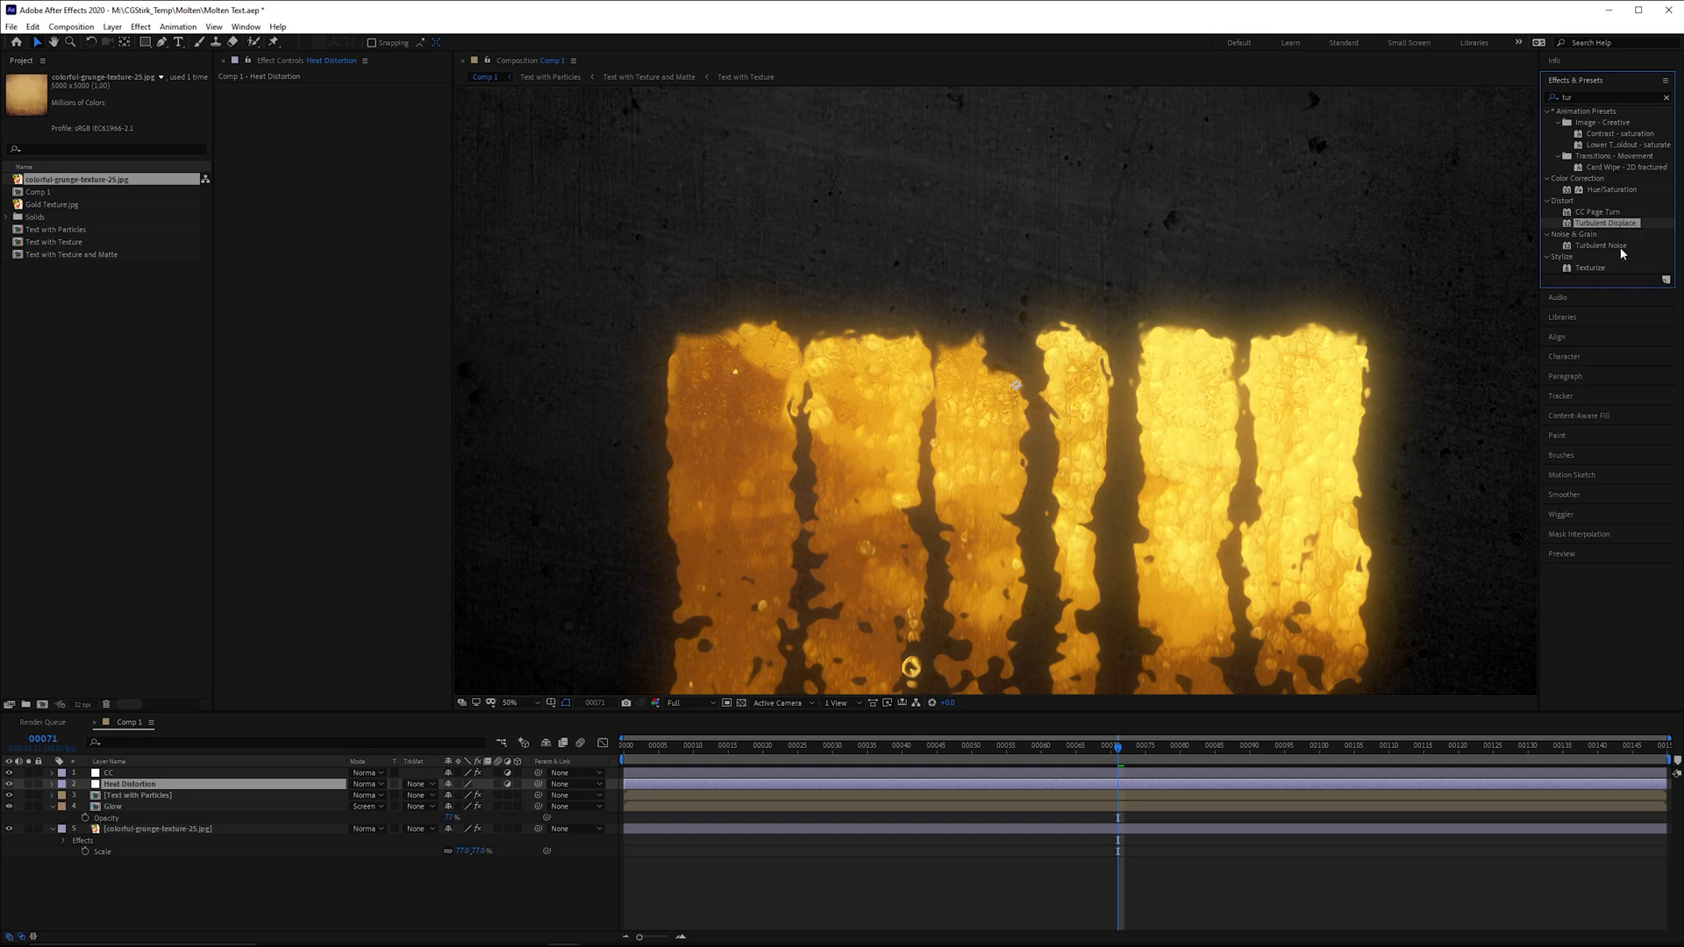
Apply Heat Distortion to the adjustment layer and edit its Distortion Amount
left_click(1547, 99)
type("heat")
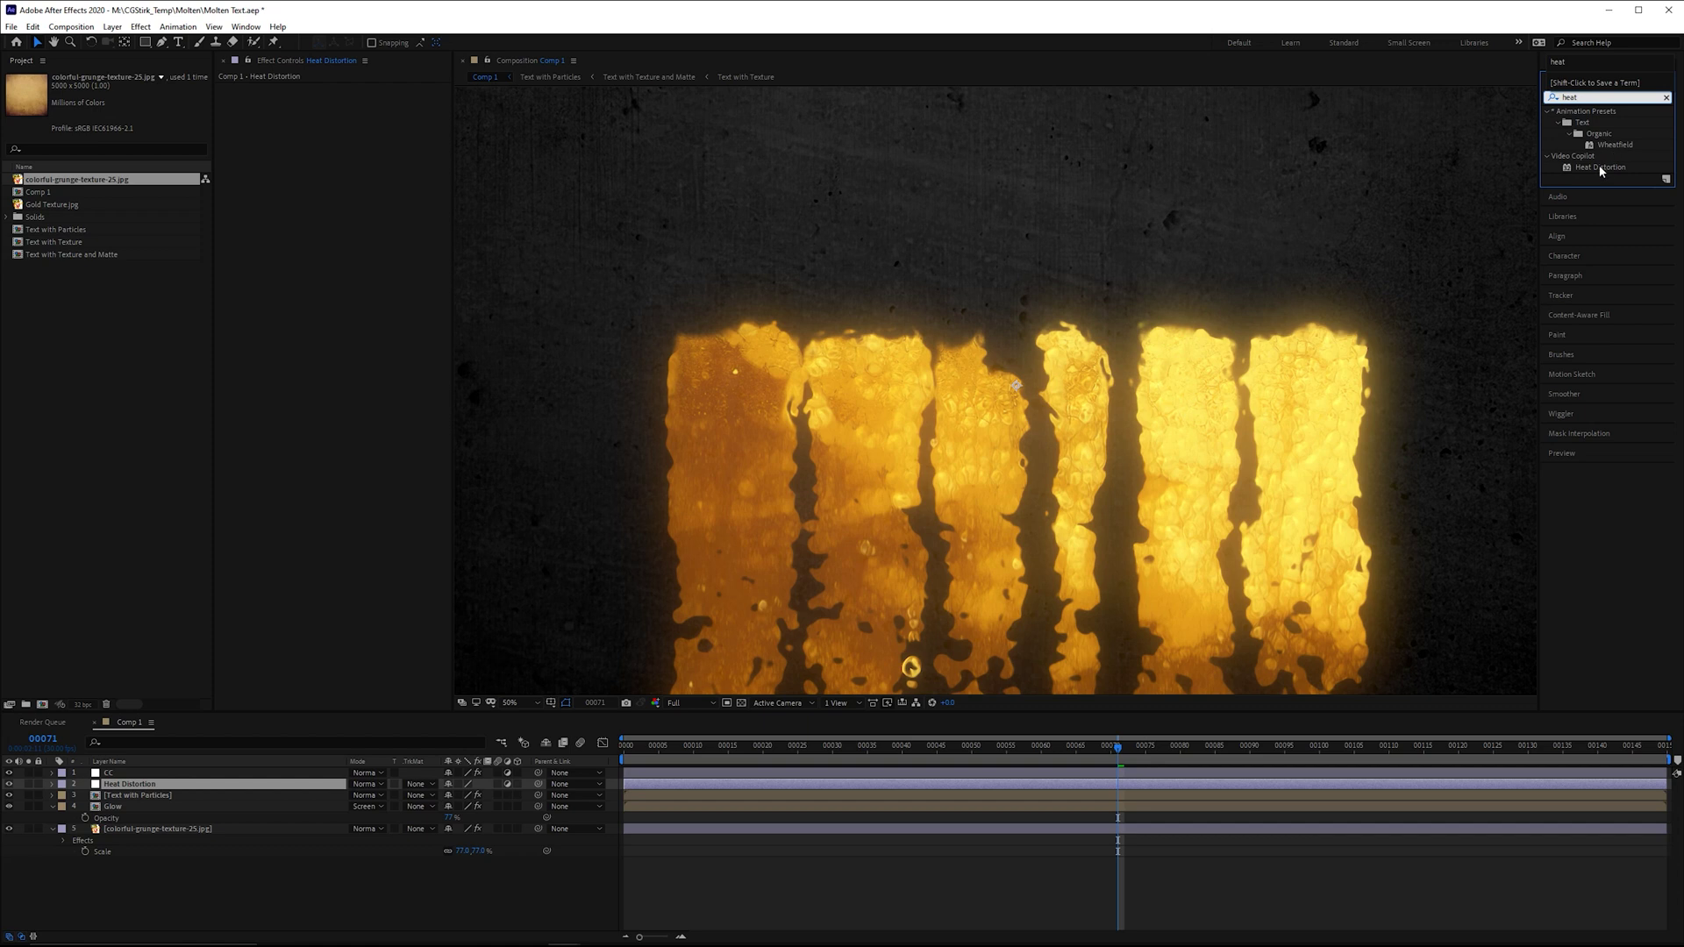
left_click_drag(1600, 171, 354, 161)
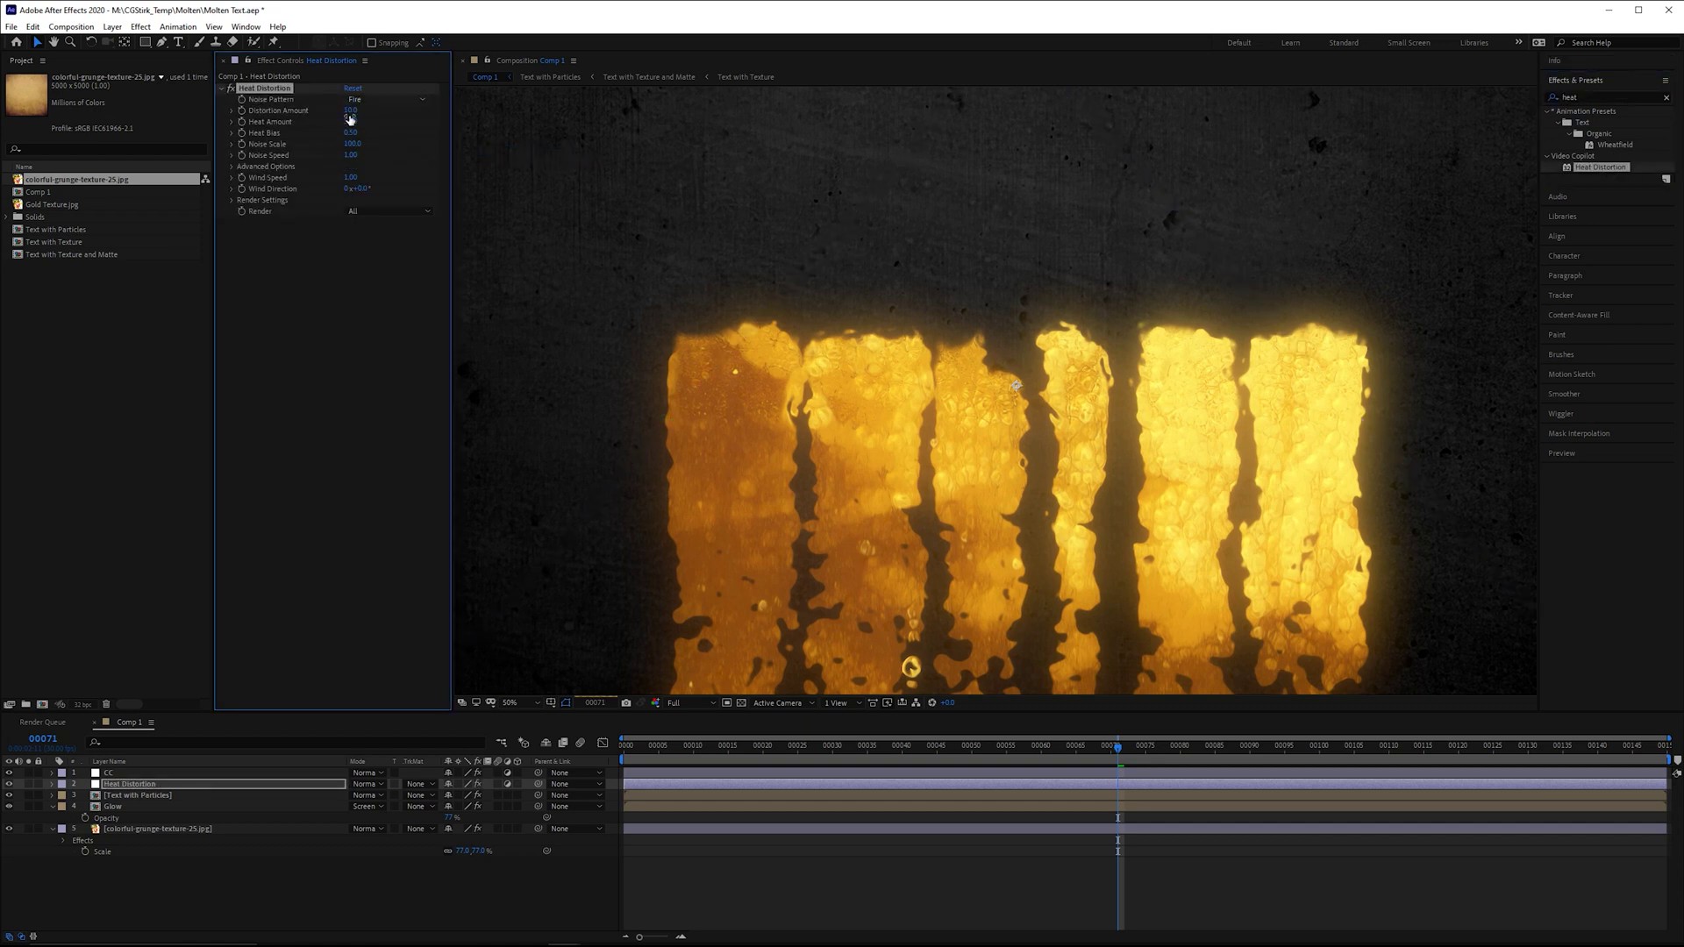
left_click(352, 111)
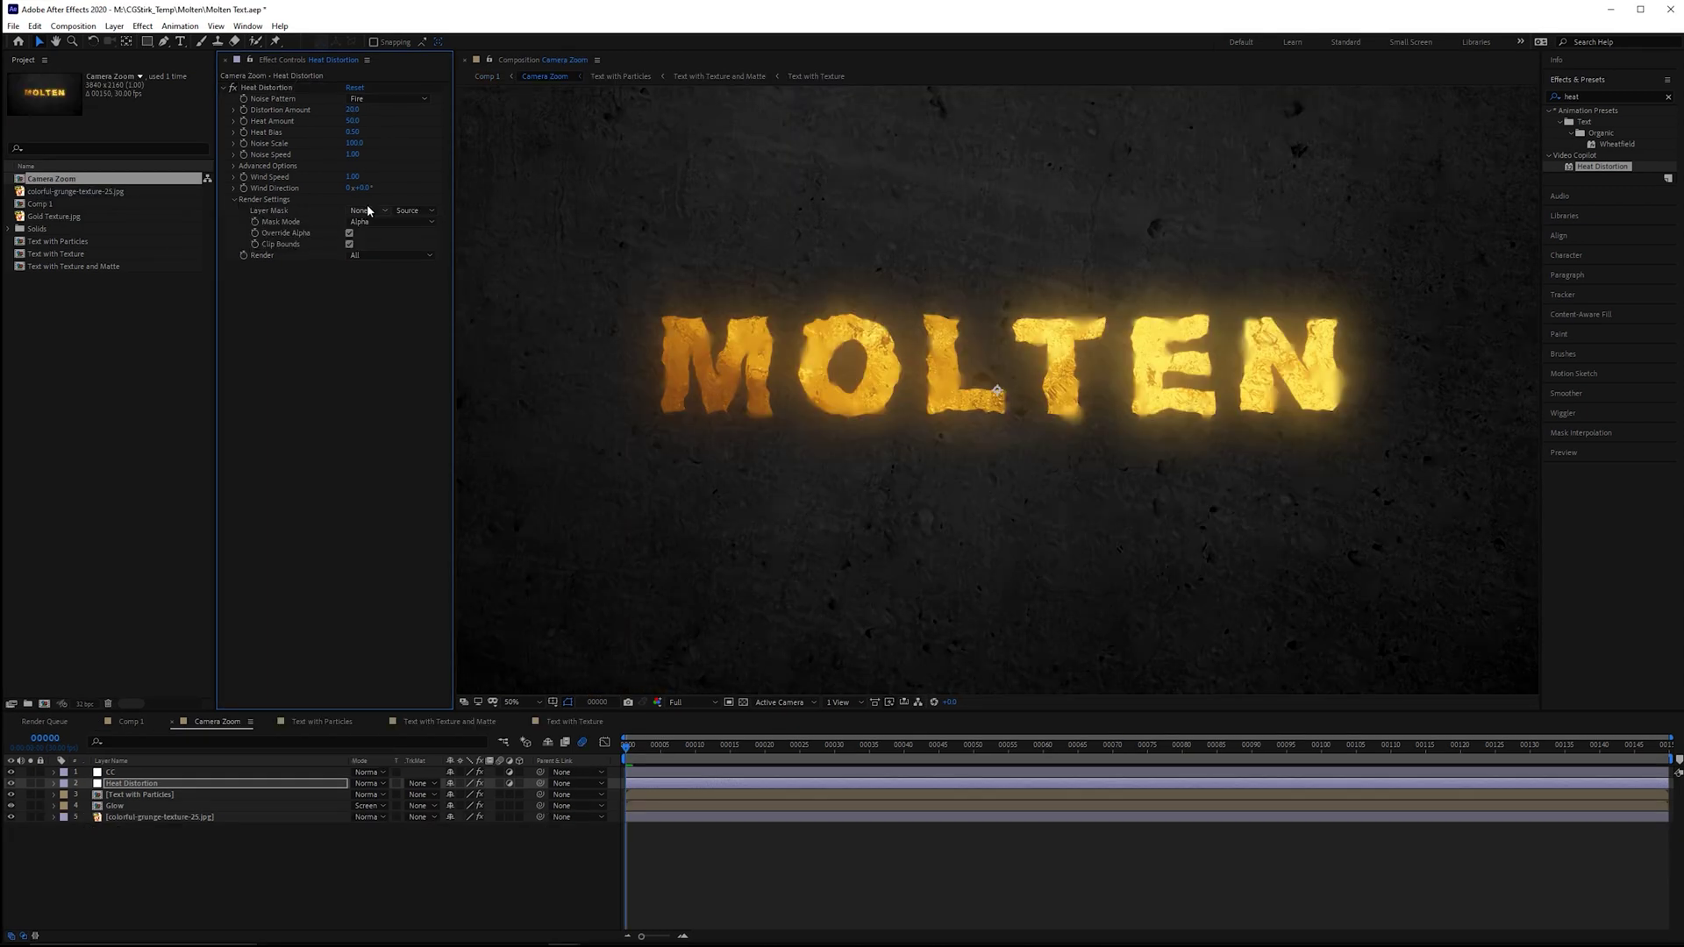
Mask the Heat Distortion with the Text with Particles layer in Luminance mode
left_click(370, 211)
left_click(448, 273)
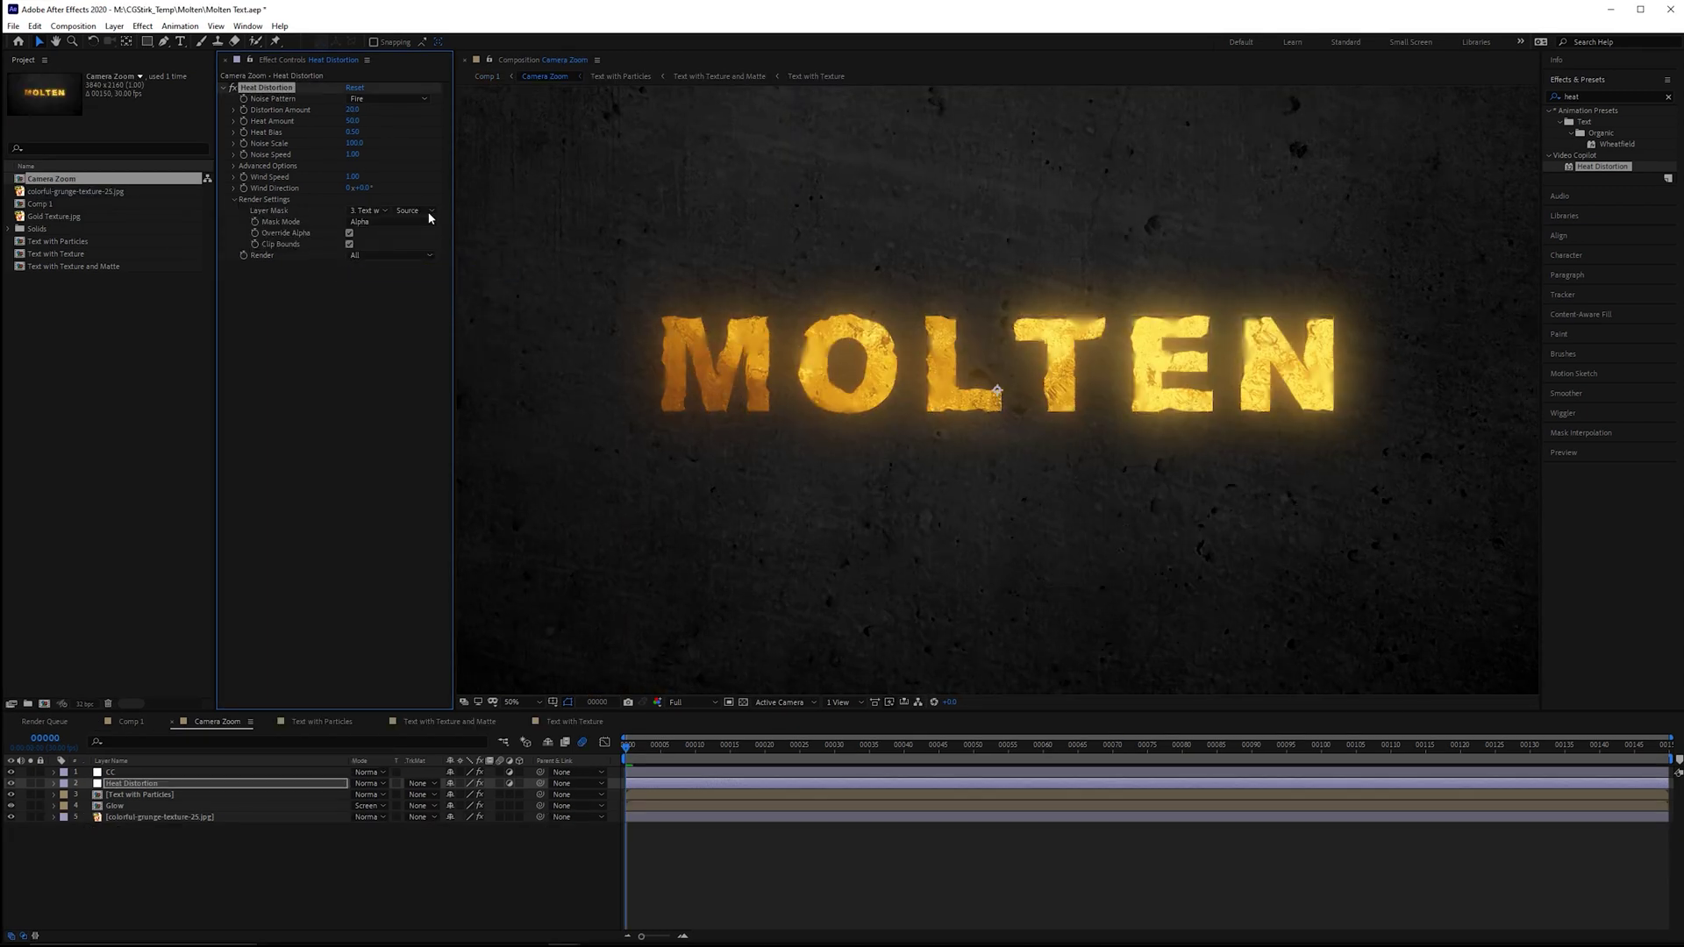
left_click(416, 210)
left_click(421, 252)
left_click(391, 222)
left_click(391, 249)
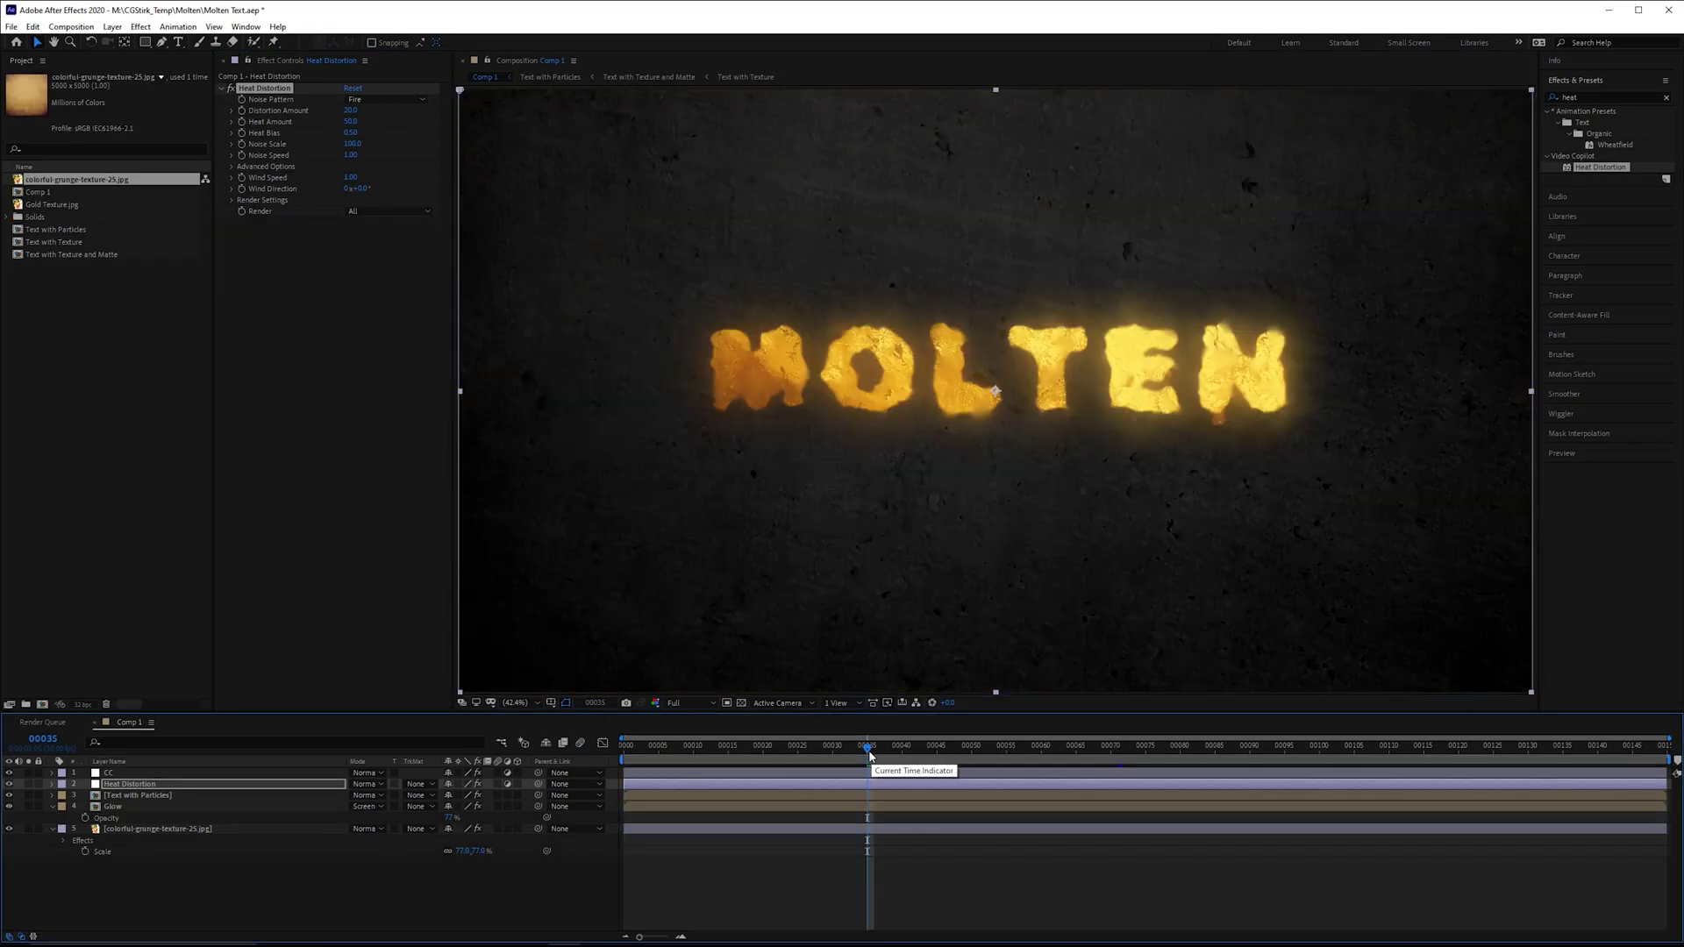
Pre-compose all Comp 1 layers at frame 0 into a precomp named Camera Zoom
left_click_drag(842, 750, 744, 749)
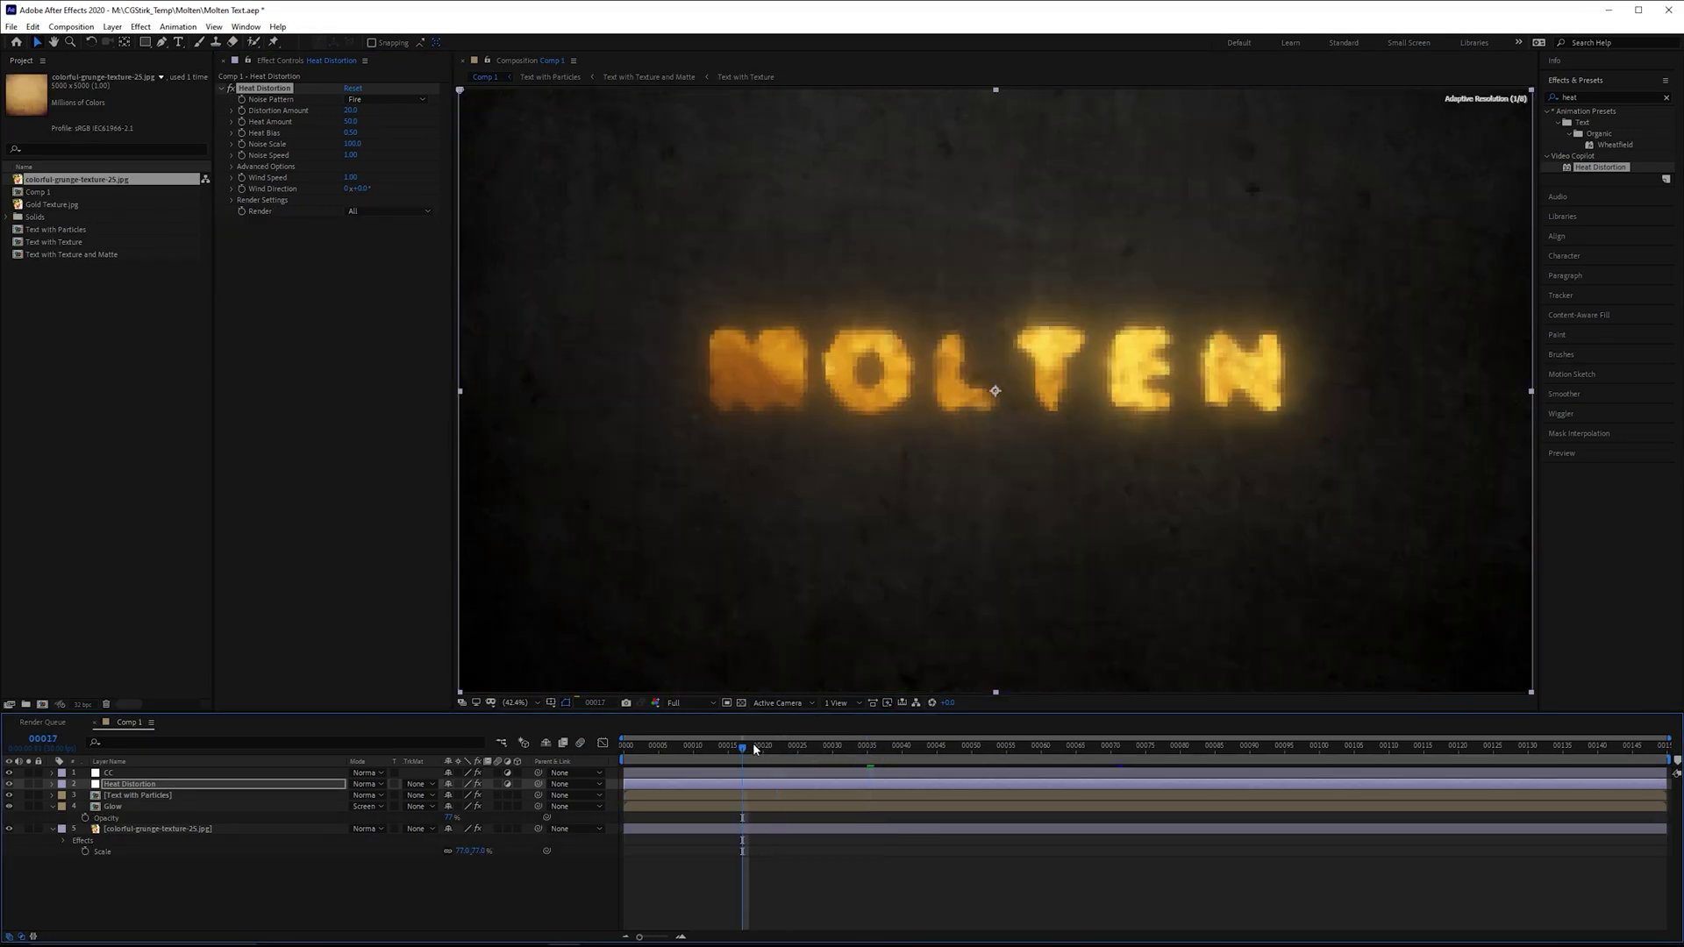
key("Home")
key("ctrl+a")
key("ctrl+shift+c")
type("Ca")
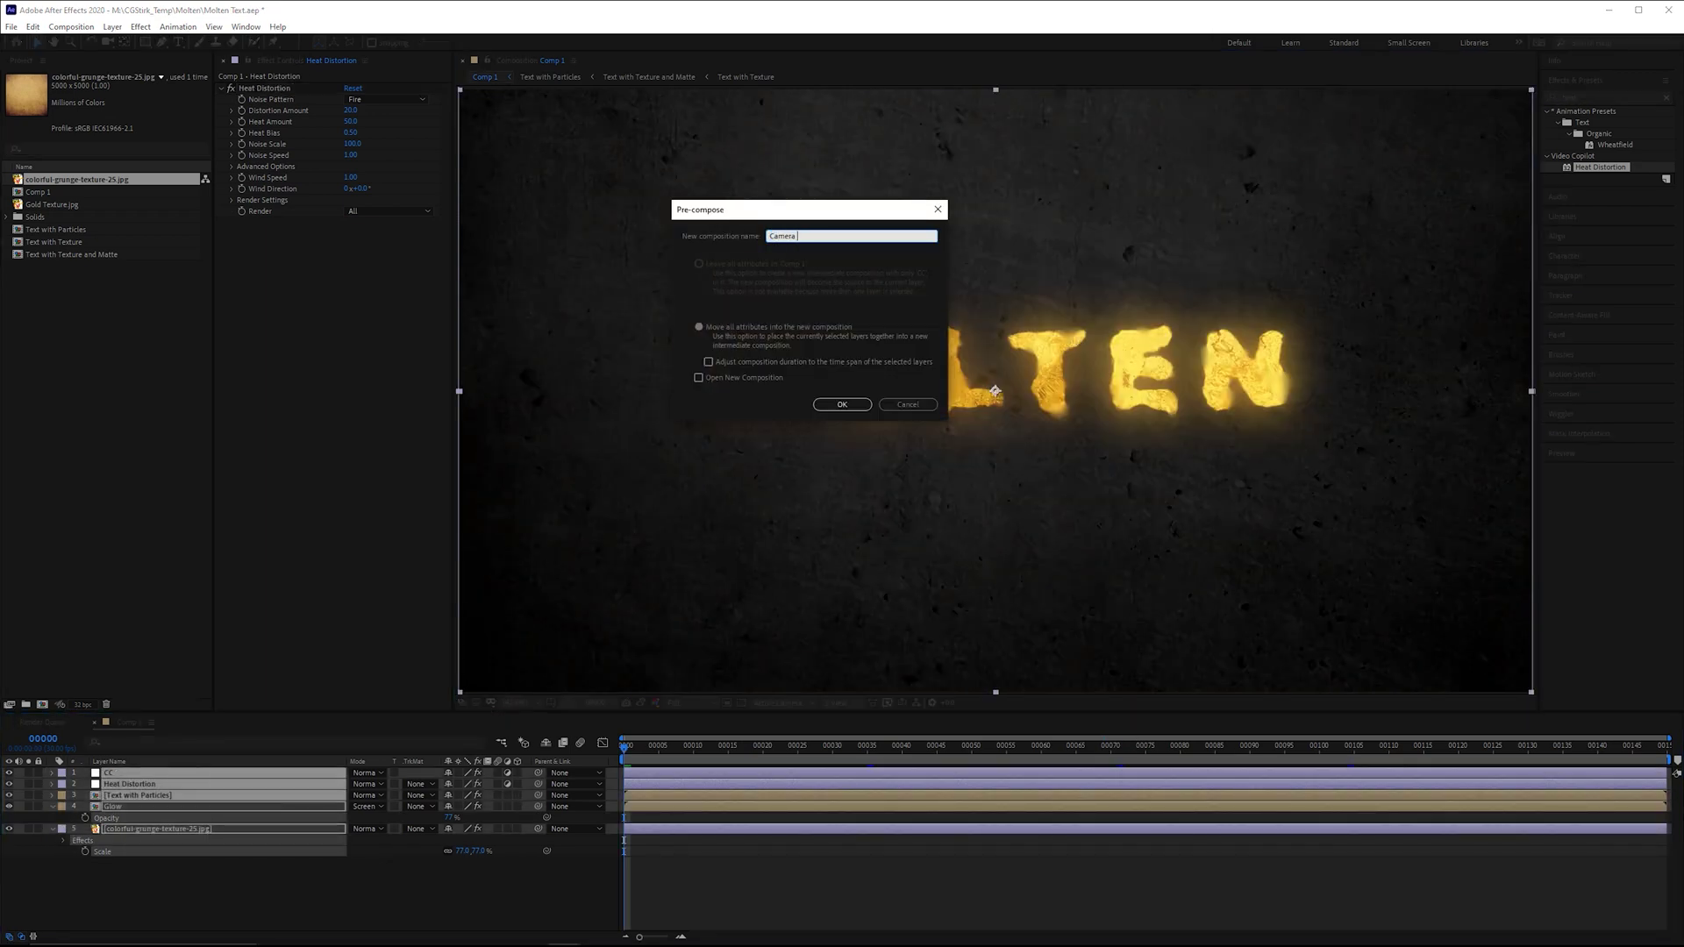
key("Return")
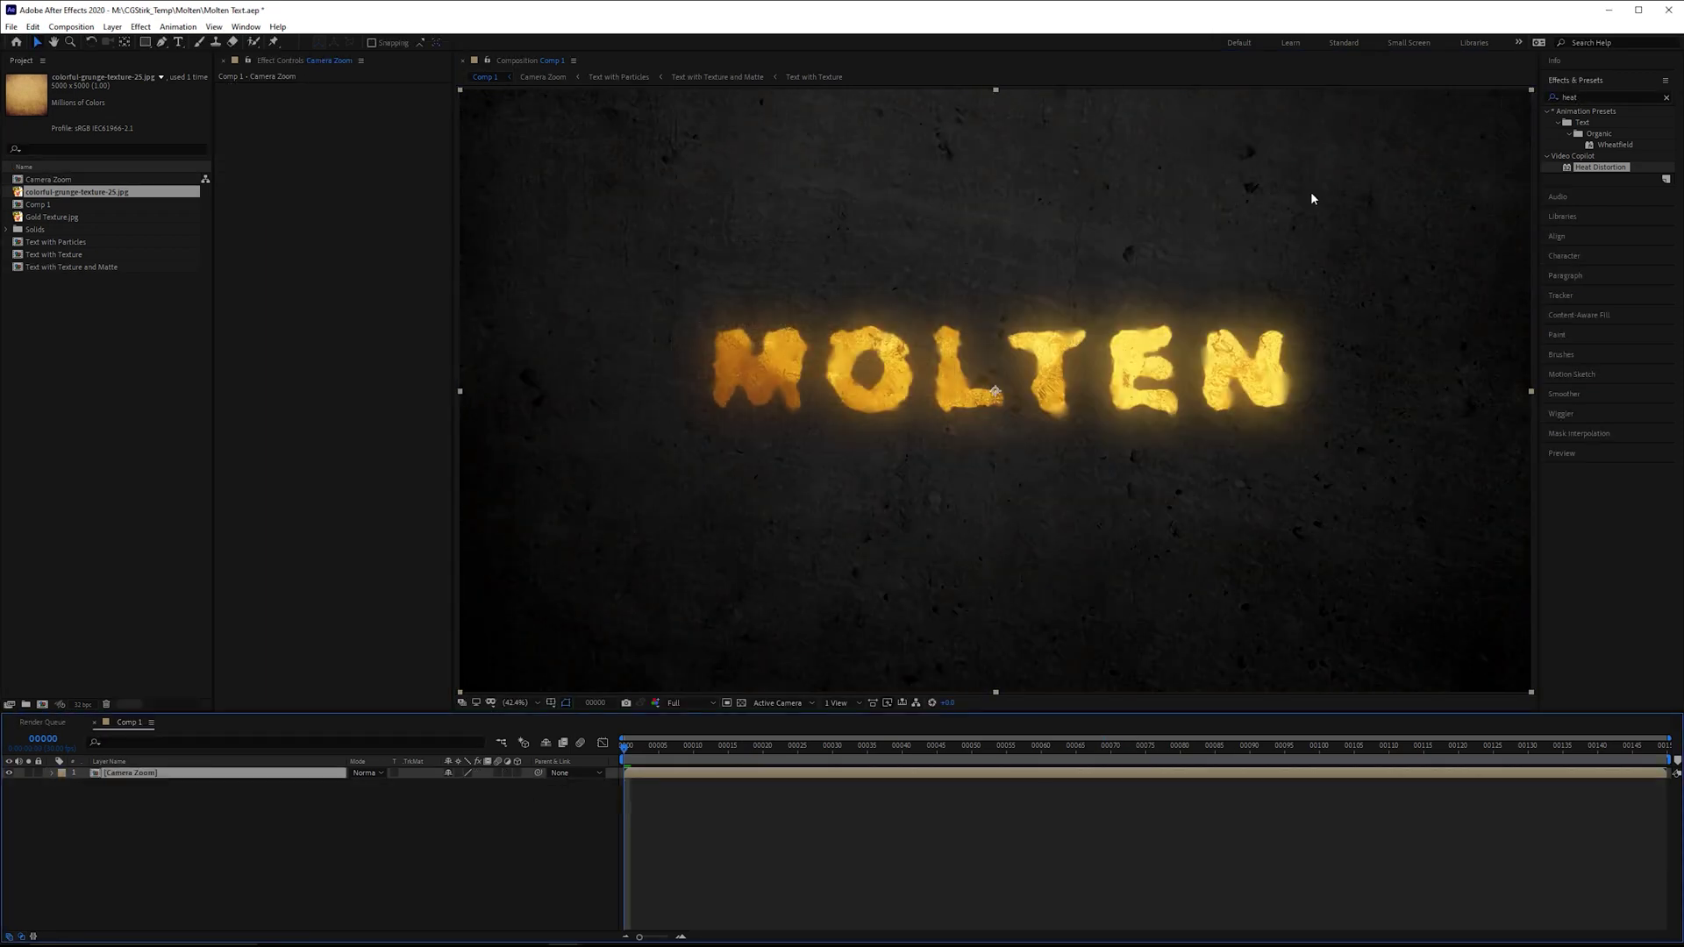
Set a starting Scale keyframe on Camera Zoom and move later in time
key("s")
left_click(85, 785)
left_click_drag(714, 752, 1477, 744)
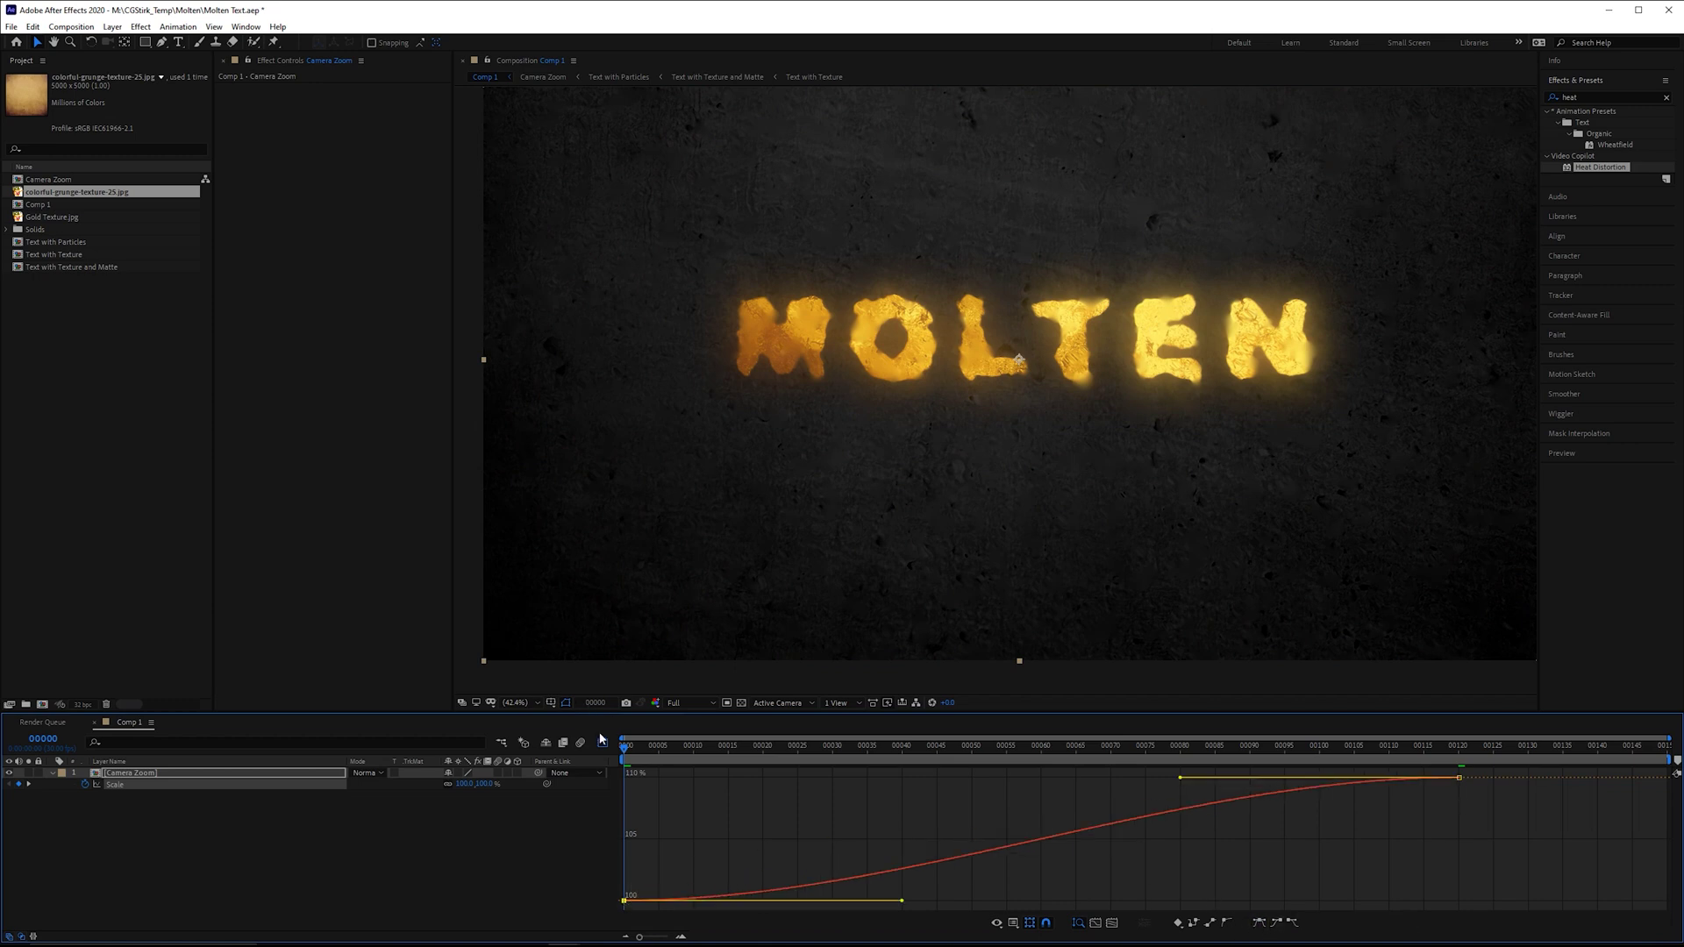
Drill down through the nested precomps to Text with Texture and select the MOLTEN layer
left_click(602, 743)
scroll(1274, 396, "up", 1)
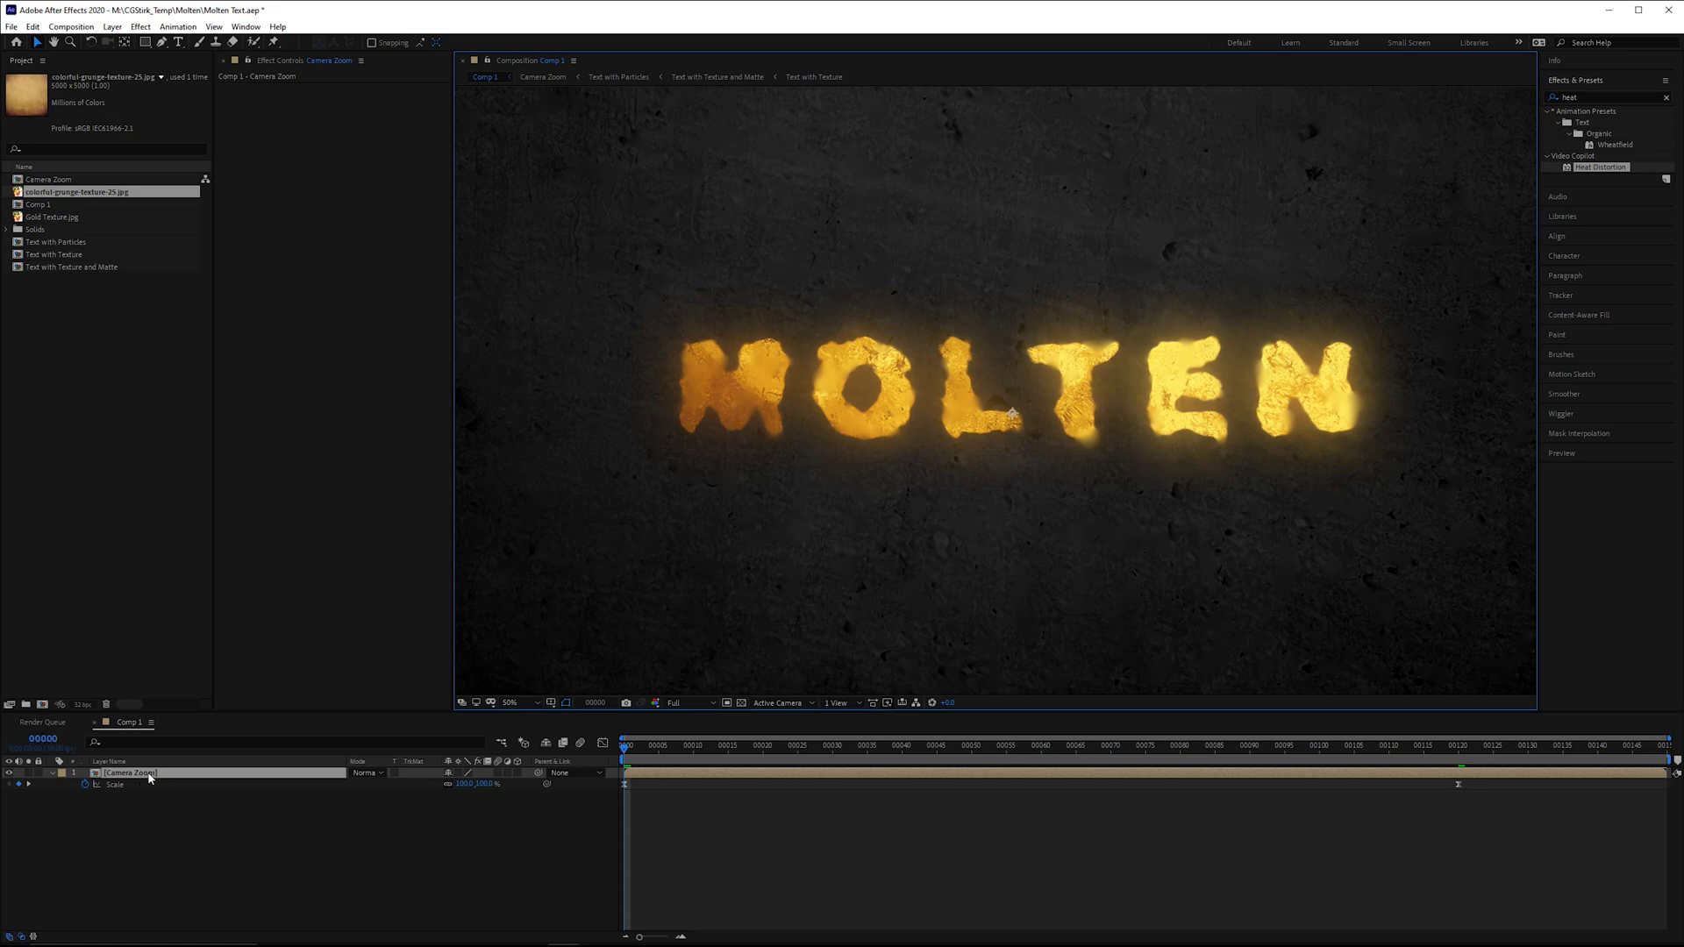
double_click(150, 777)
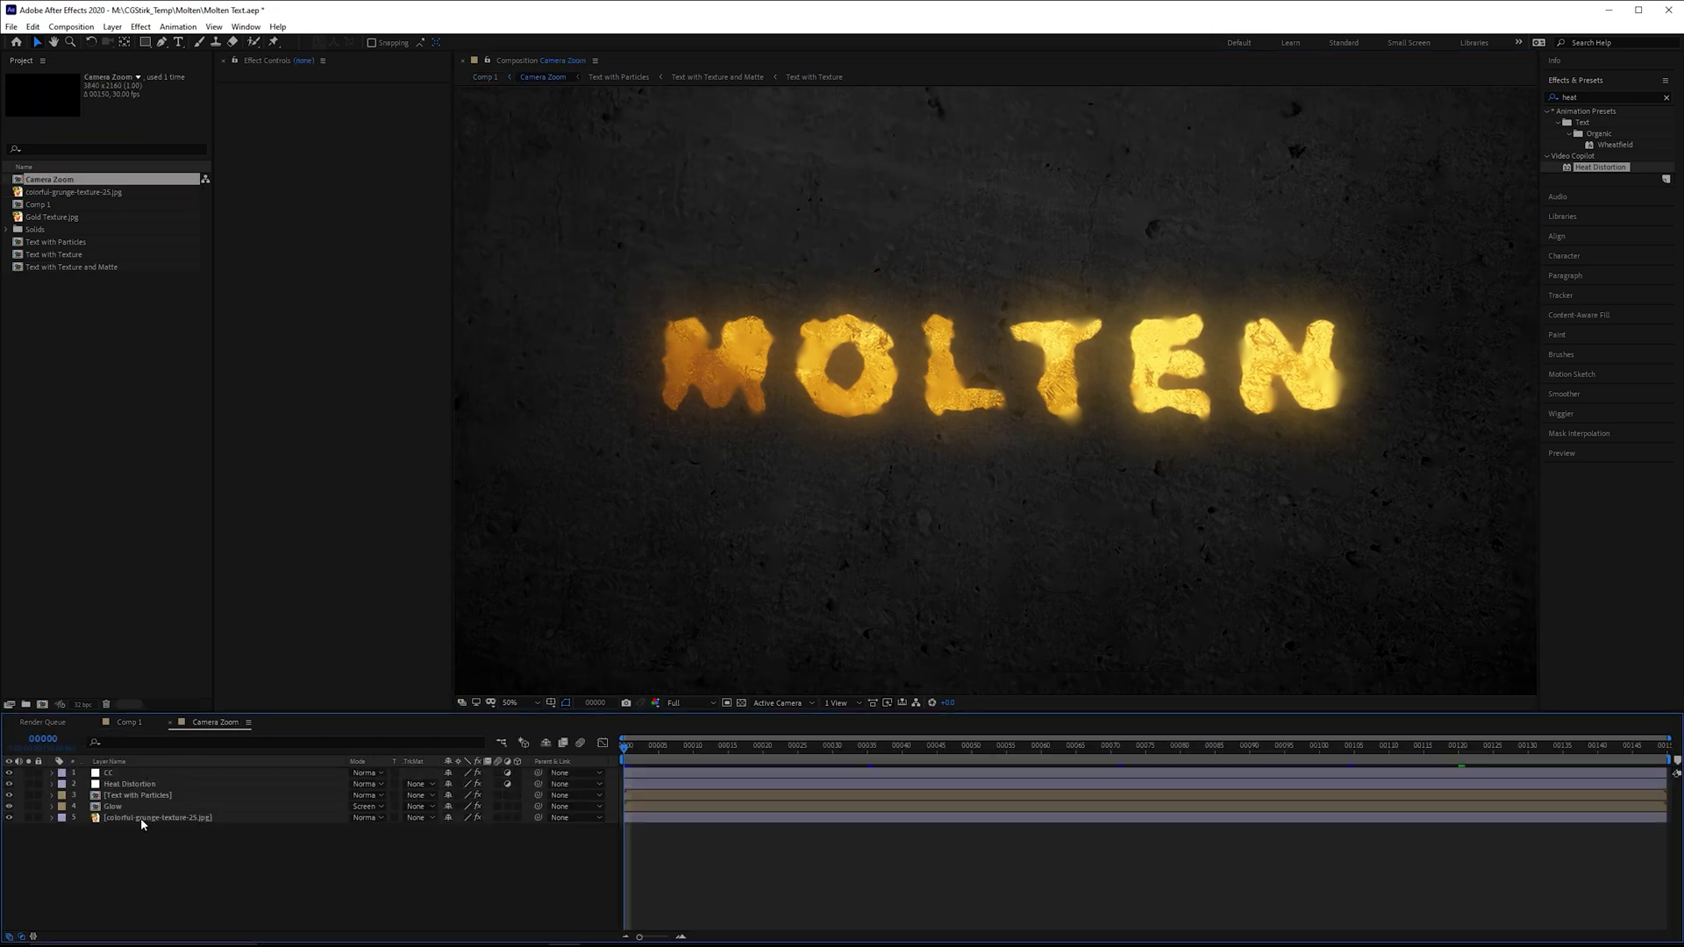
double_click(145, 795)
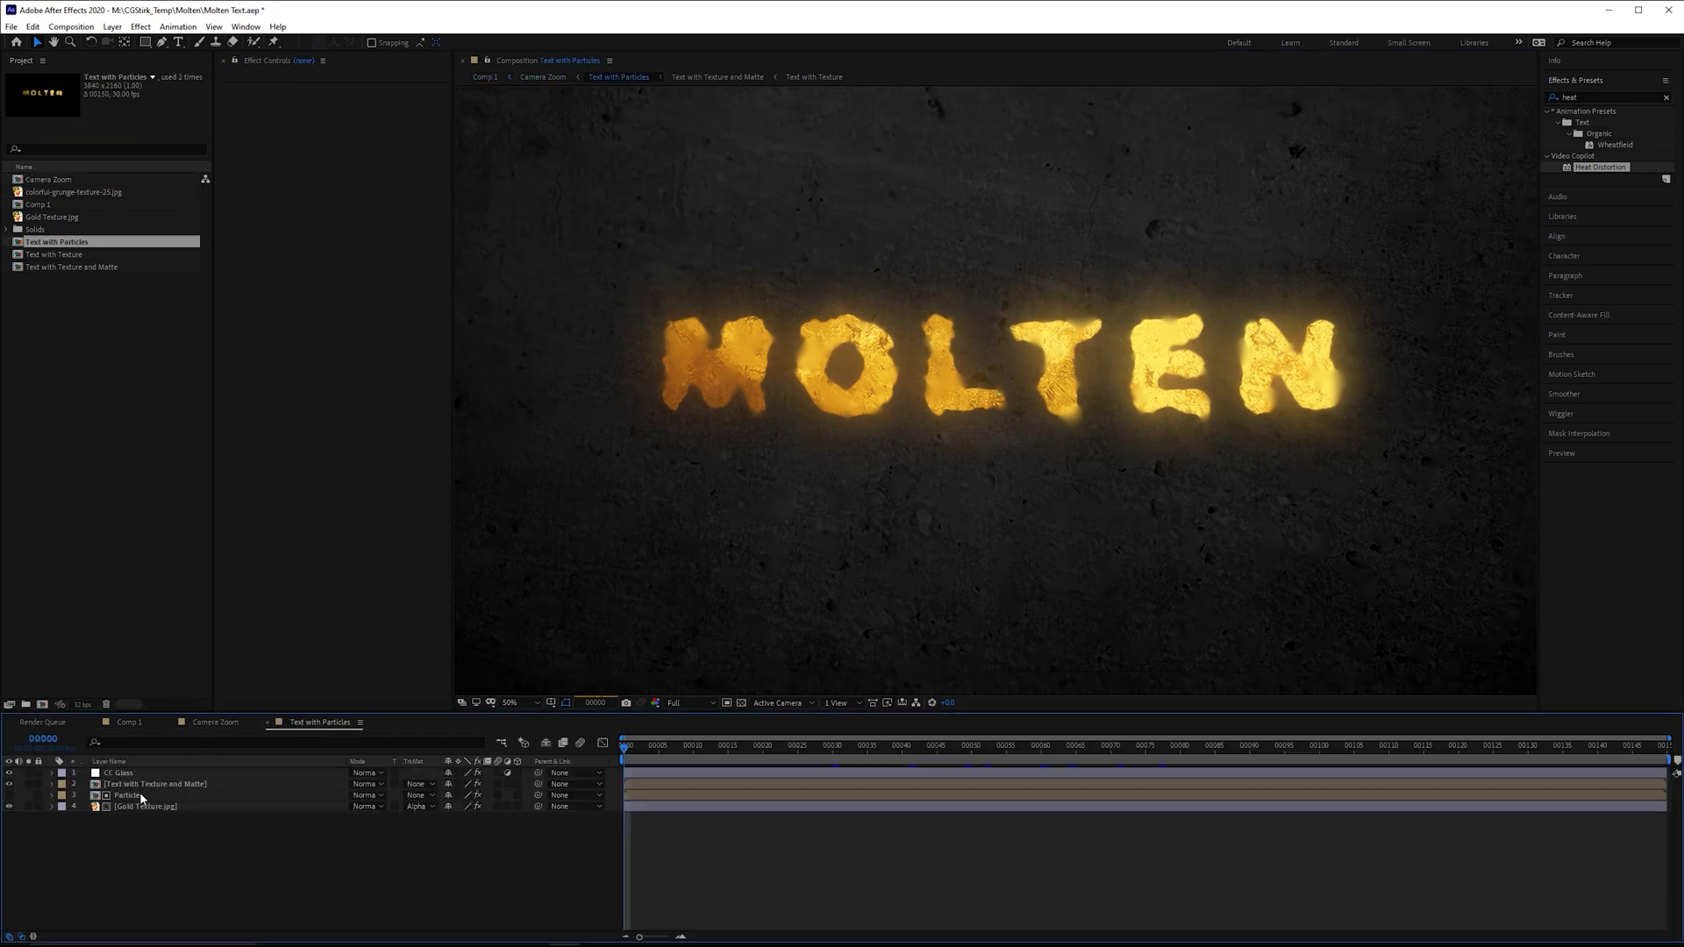
double_click(149, 795)
double_click(150, 783)
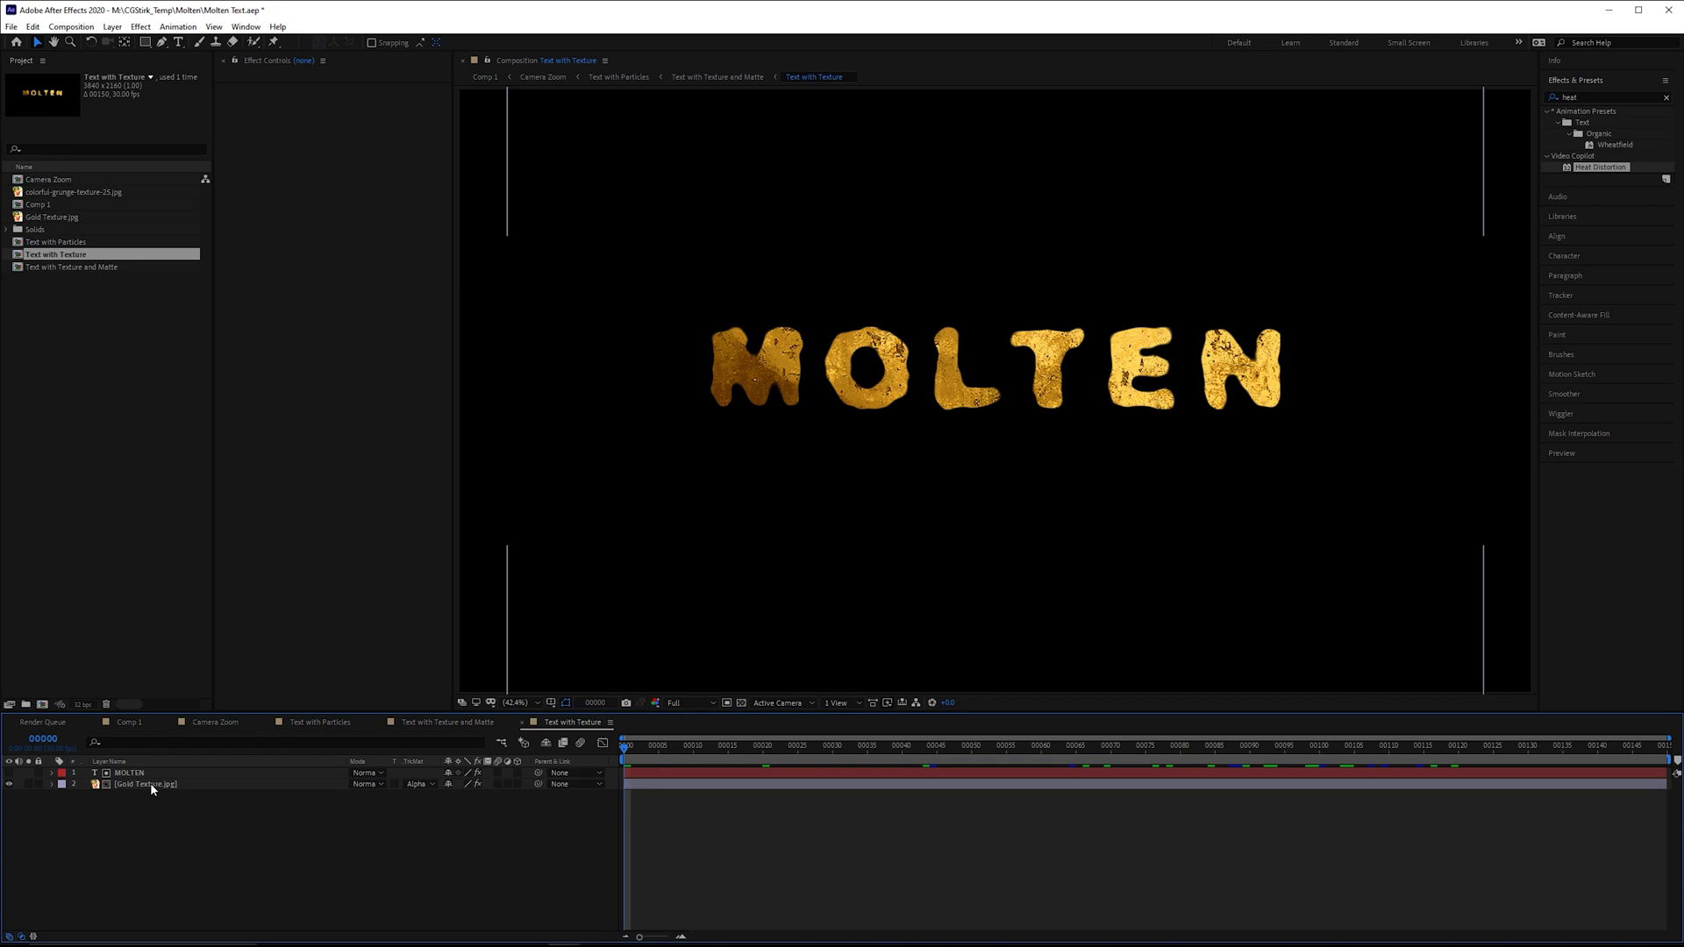
left_click(150, 783)
left_click(153, 773)
Set the MOLTEN layer's Roughen Edges Border to 0 at frame 30
key("u")
left_click(833, 749)
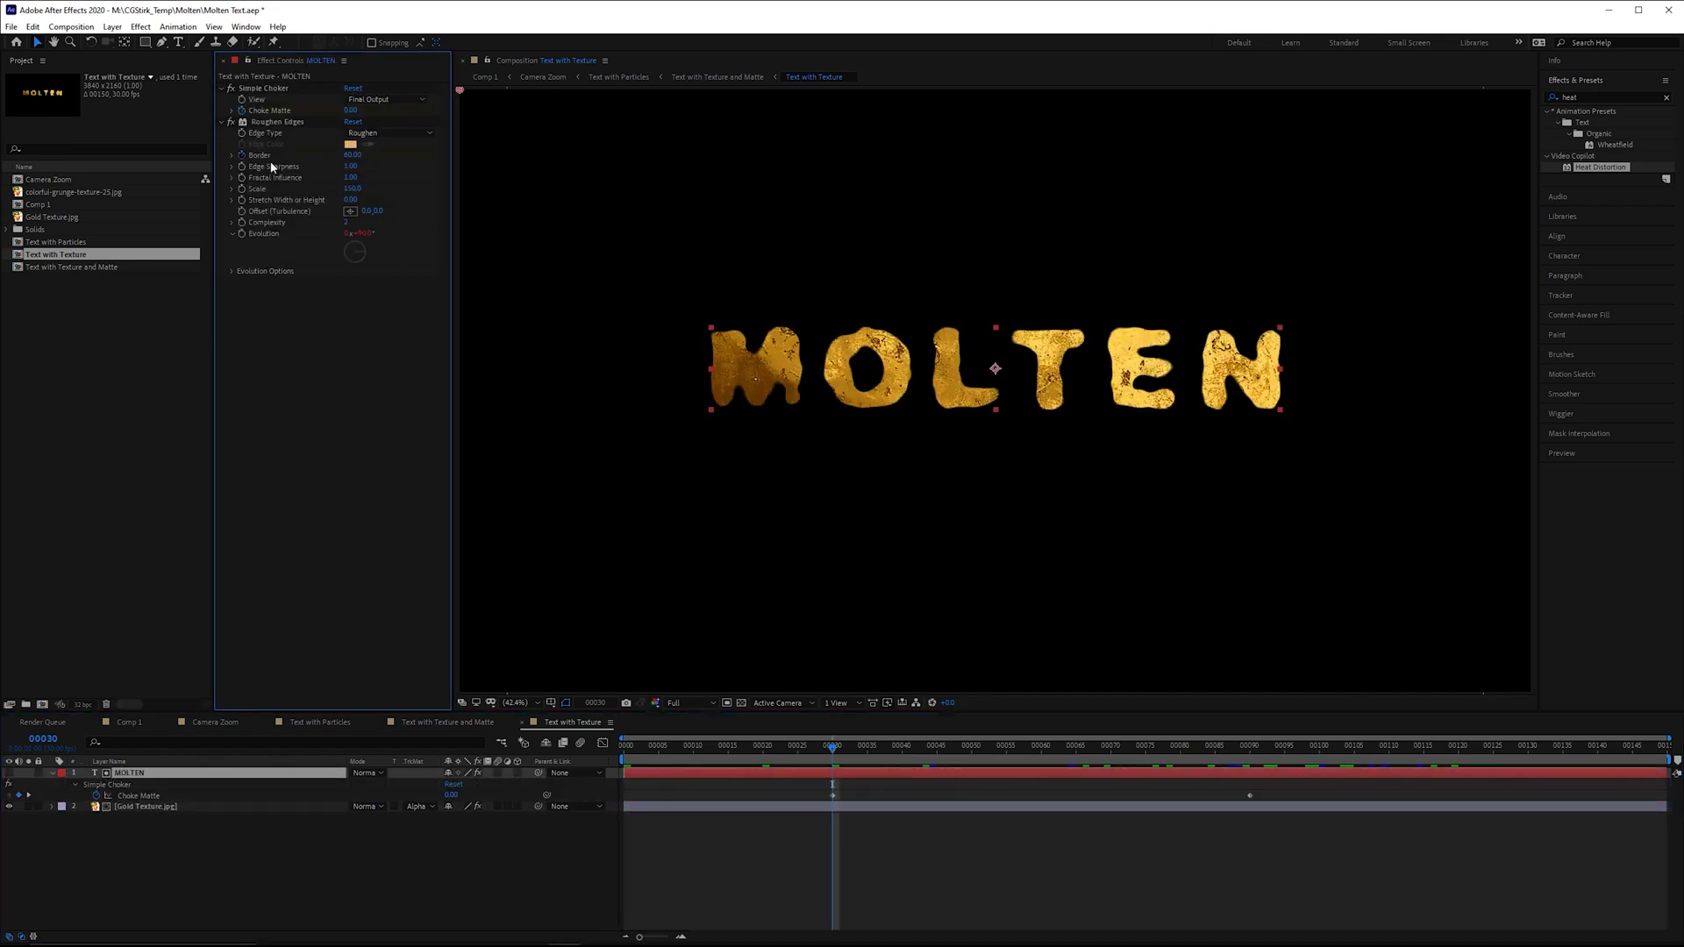
left_click(352, 156)
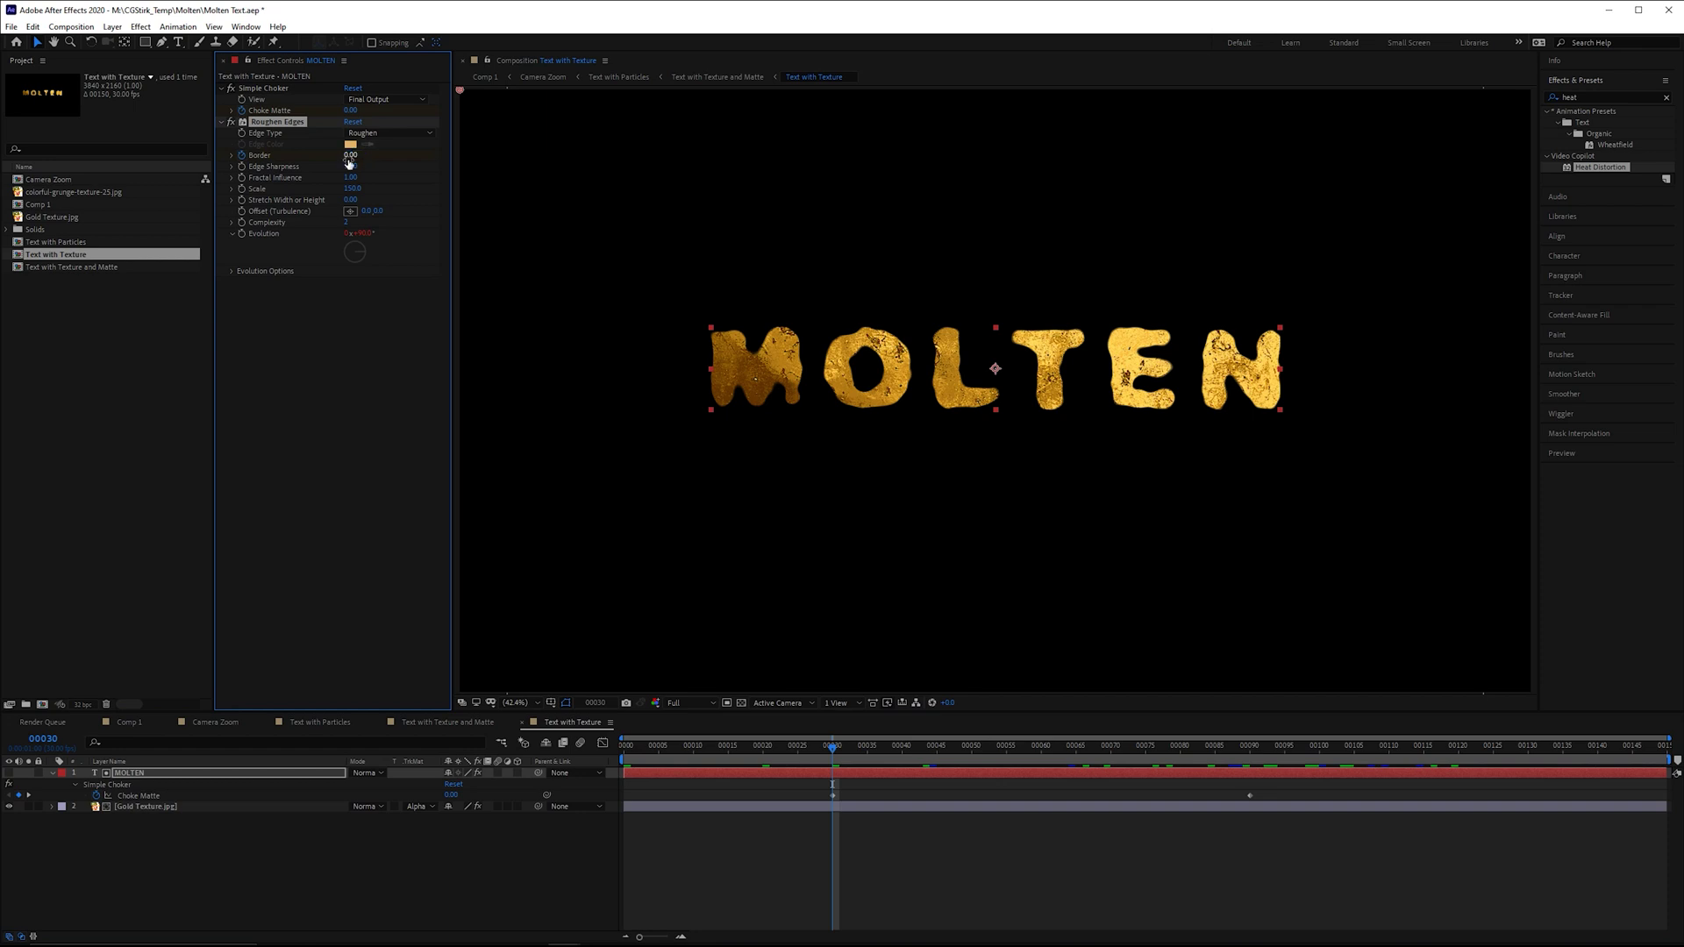
type("0")
key("Return")
Restore Roughen Edges Border to 60 at frame 90, then return to frame 27
left_click(1248, 754)
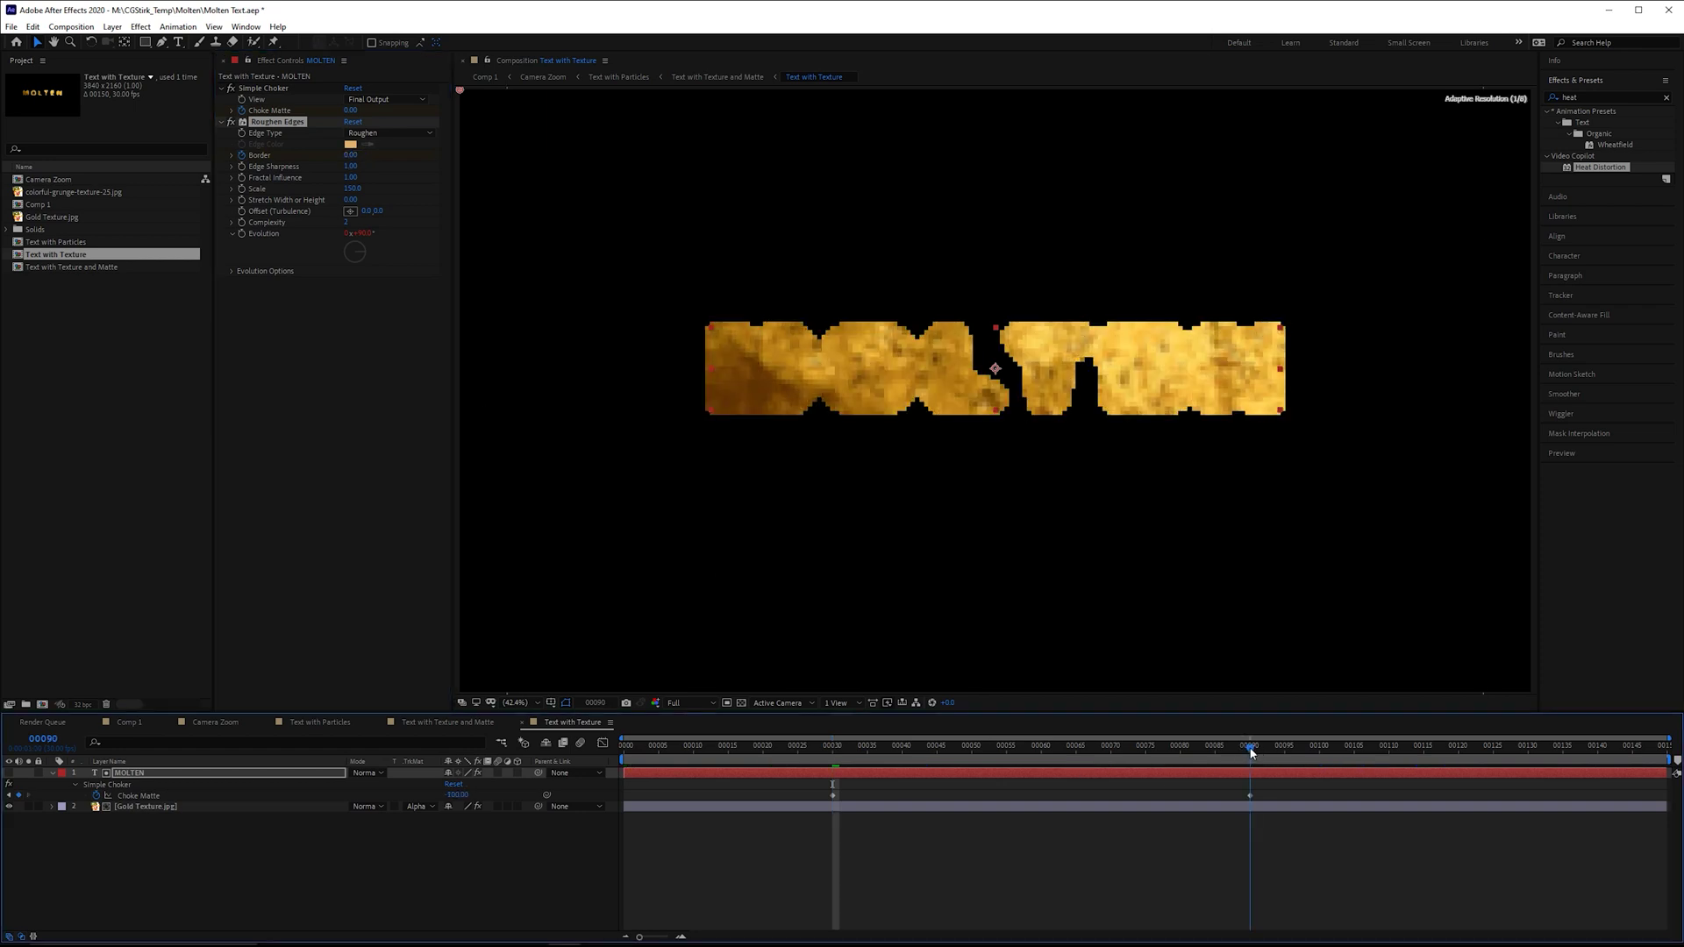
left_click(351, 155)
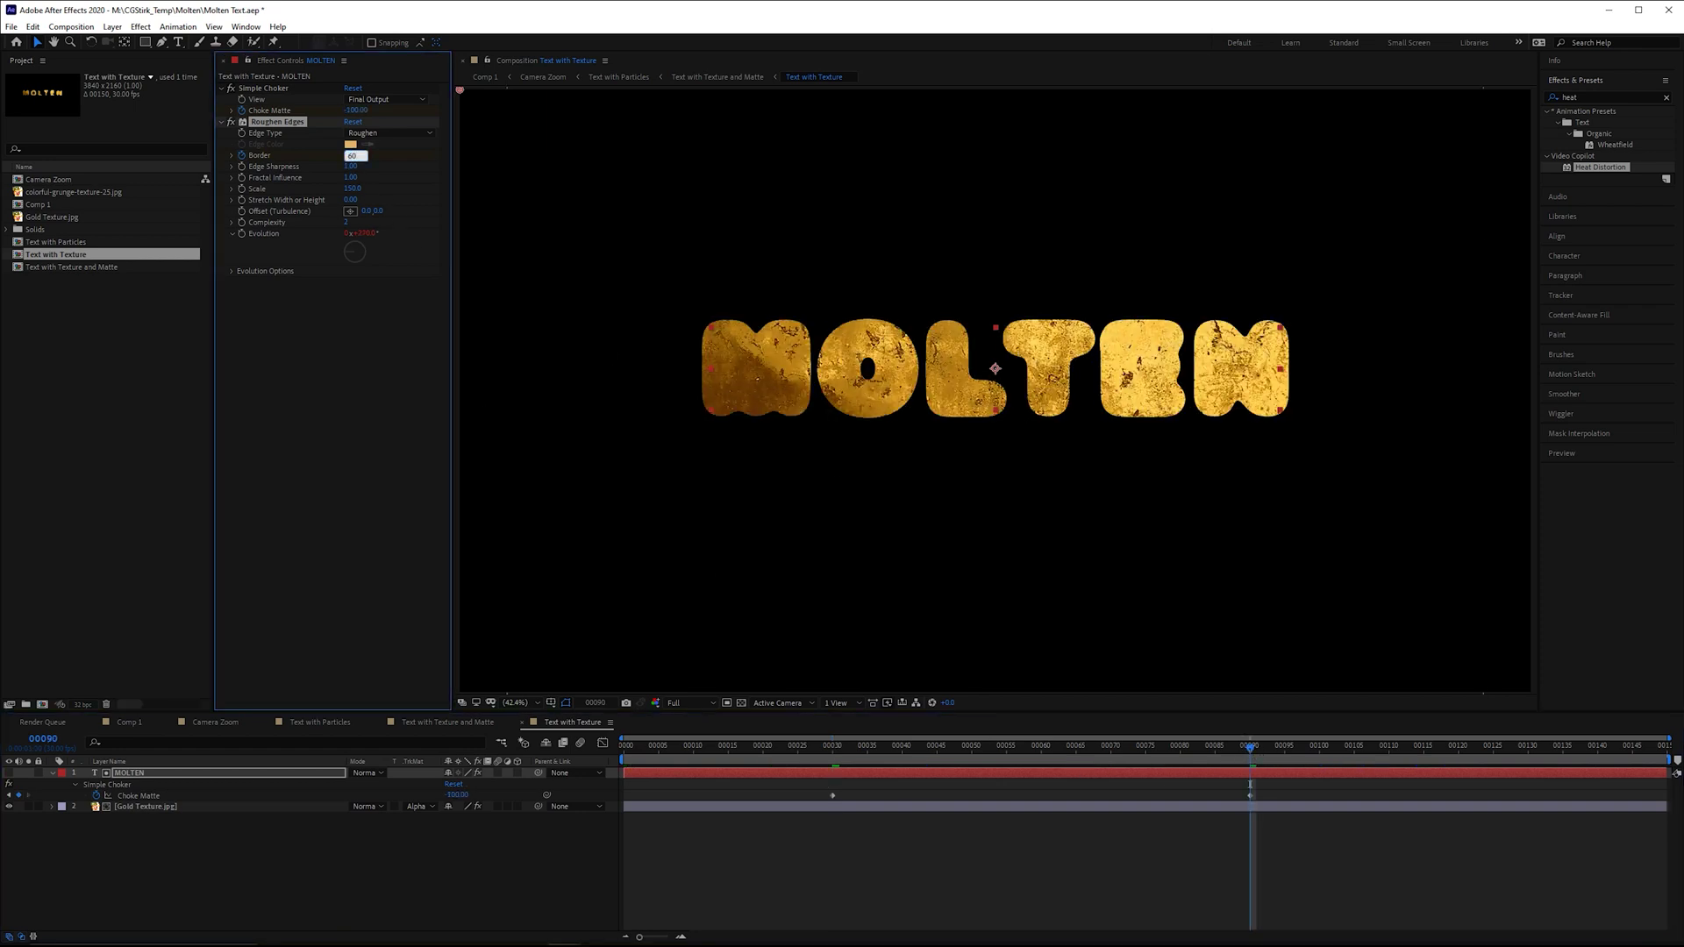
type("60")
key("Return")
left_click(808, 746)
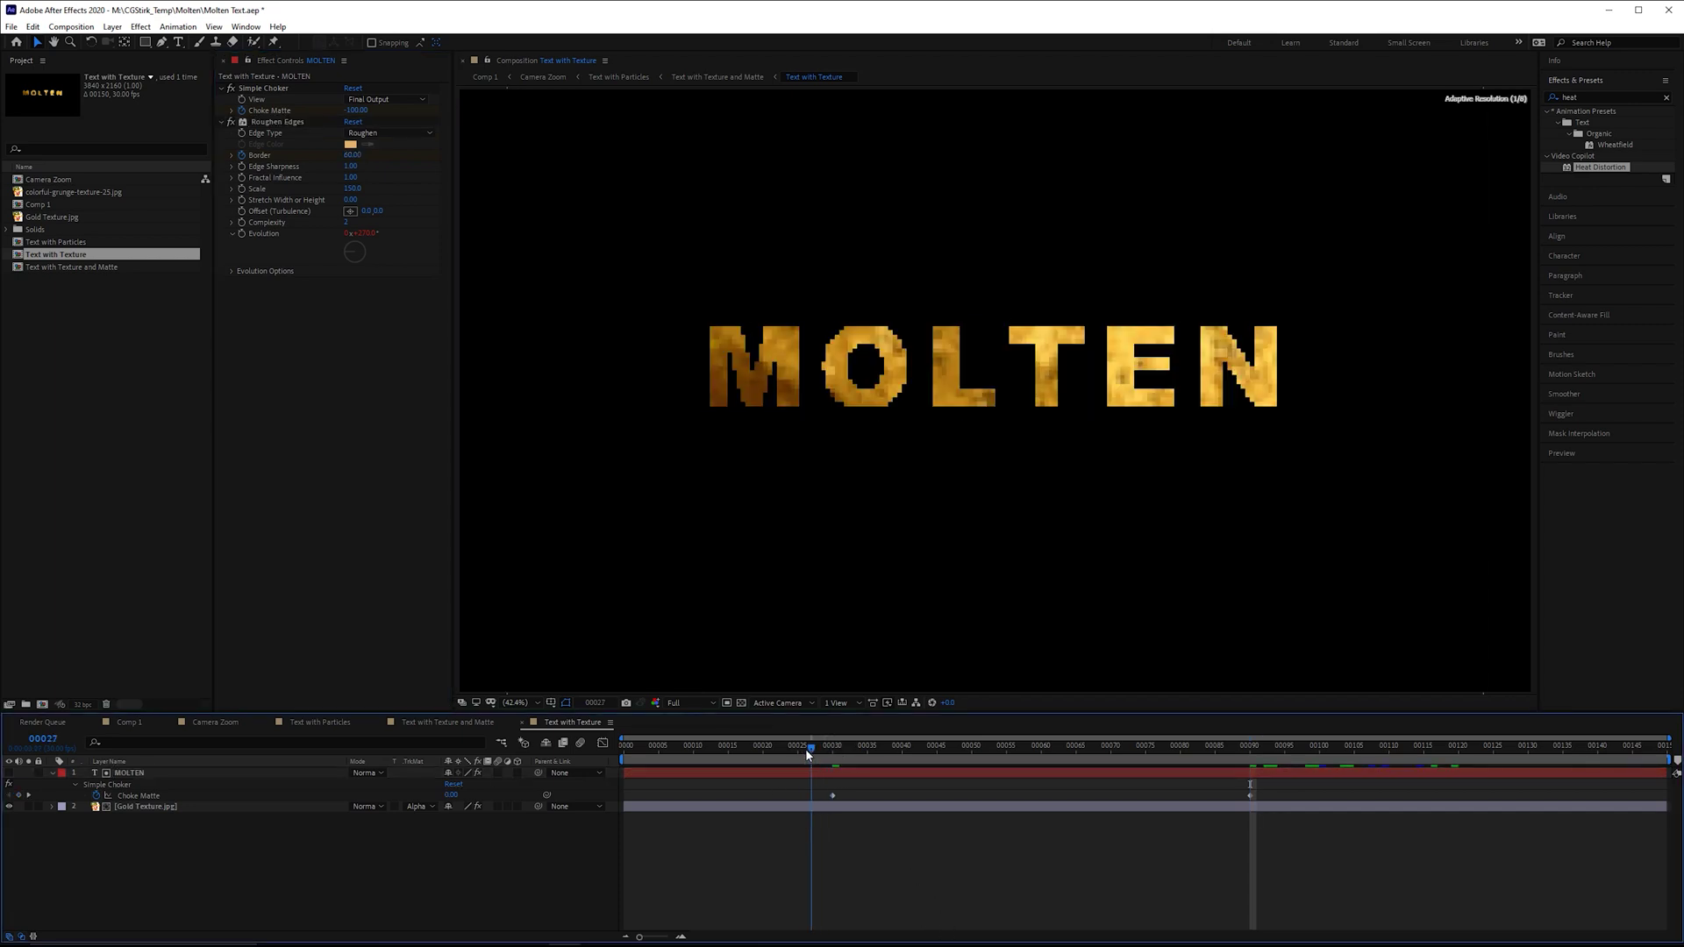
Switch to the Text with Particles composition and enable the Motion Blur switch on all four layers
left_click_drag(805, 750, 777, 748)
left_click(448, 723)
left_click(320, 723)
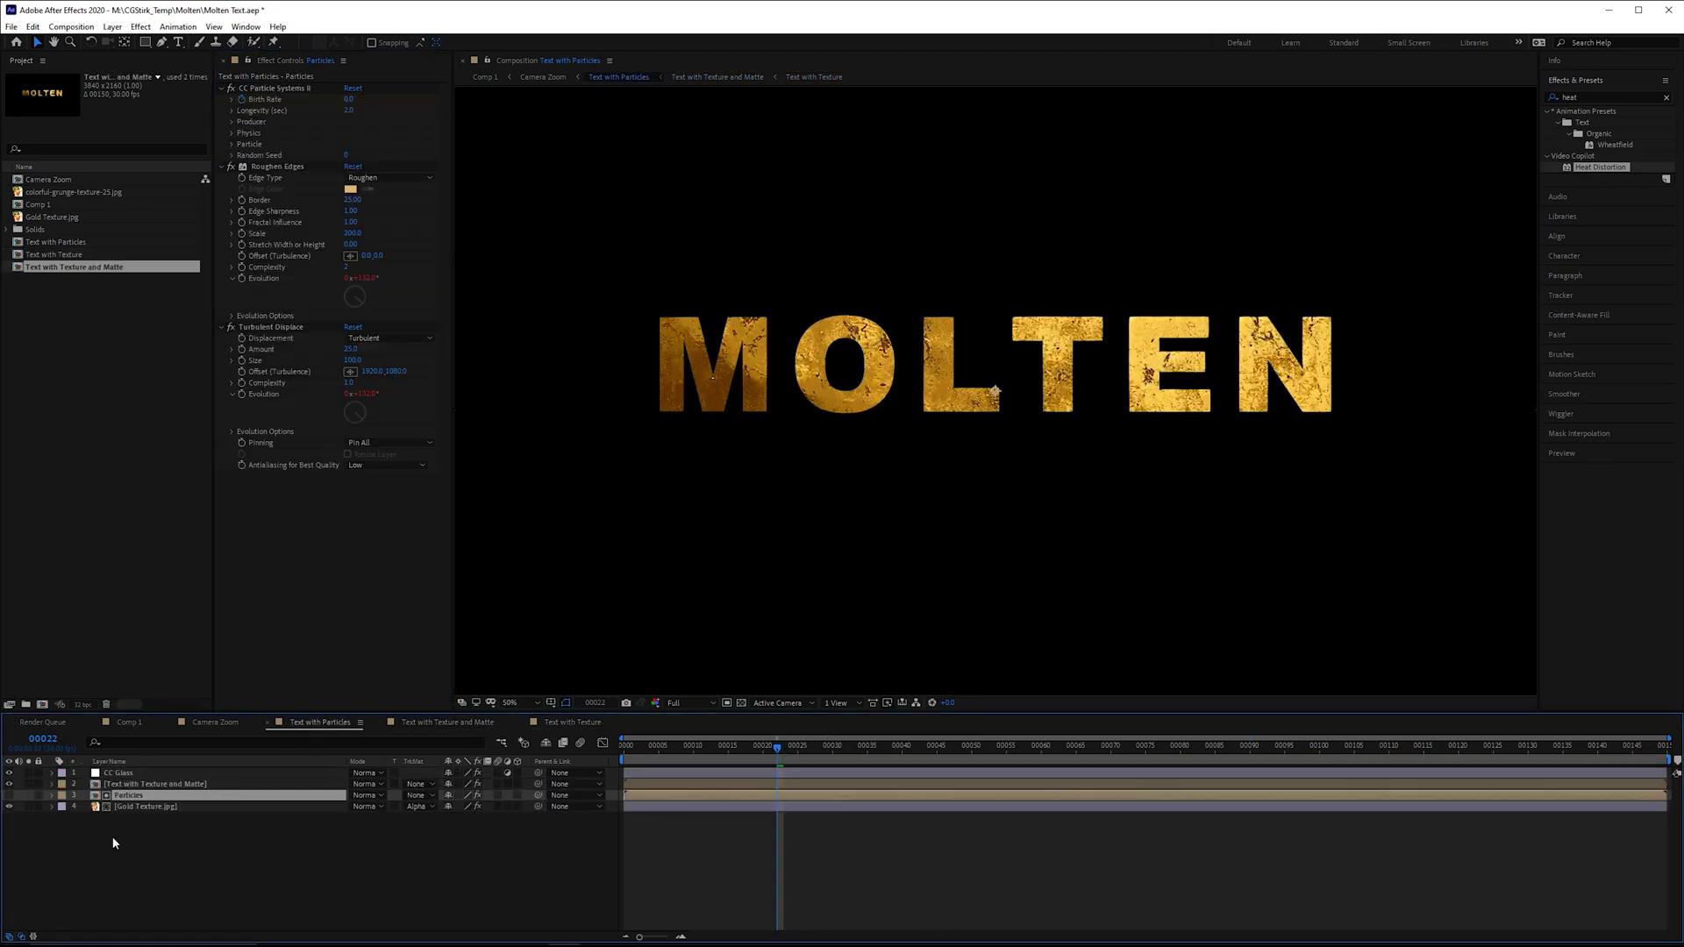
left_click(266, 832)
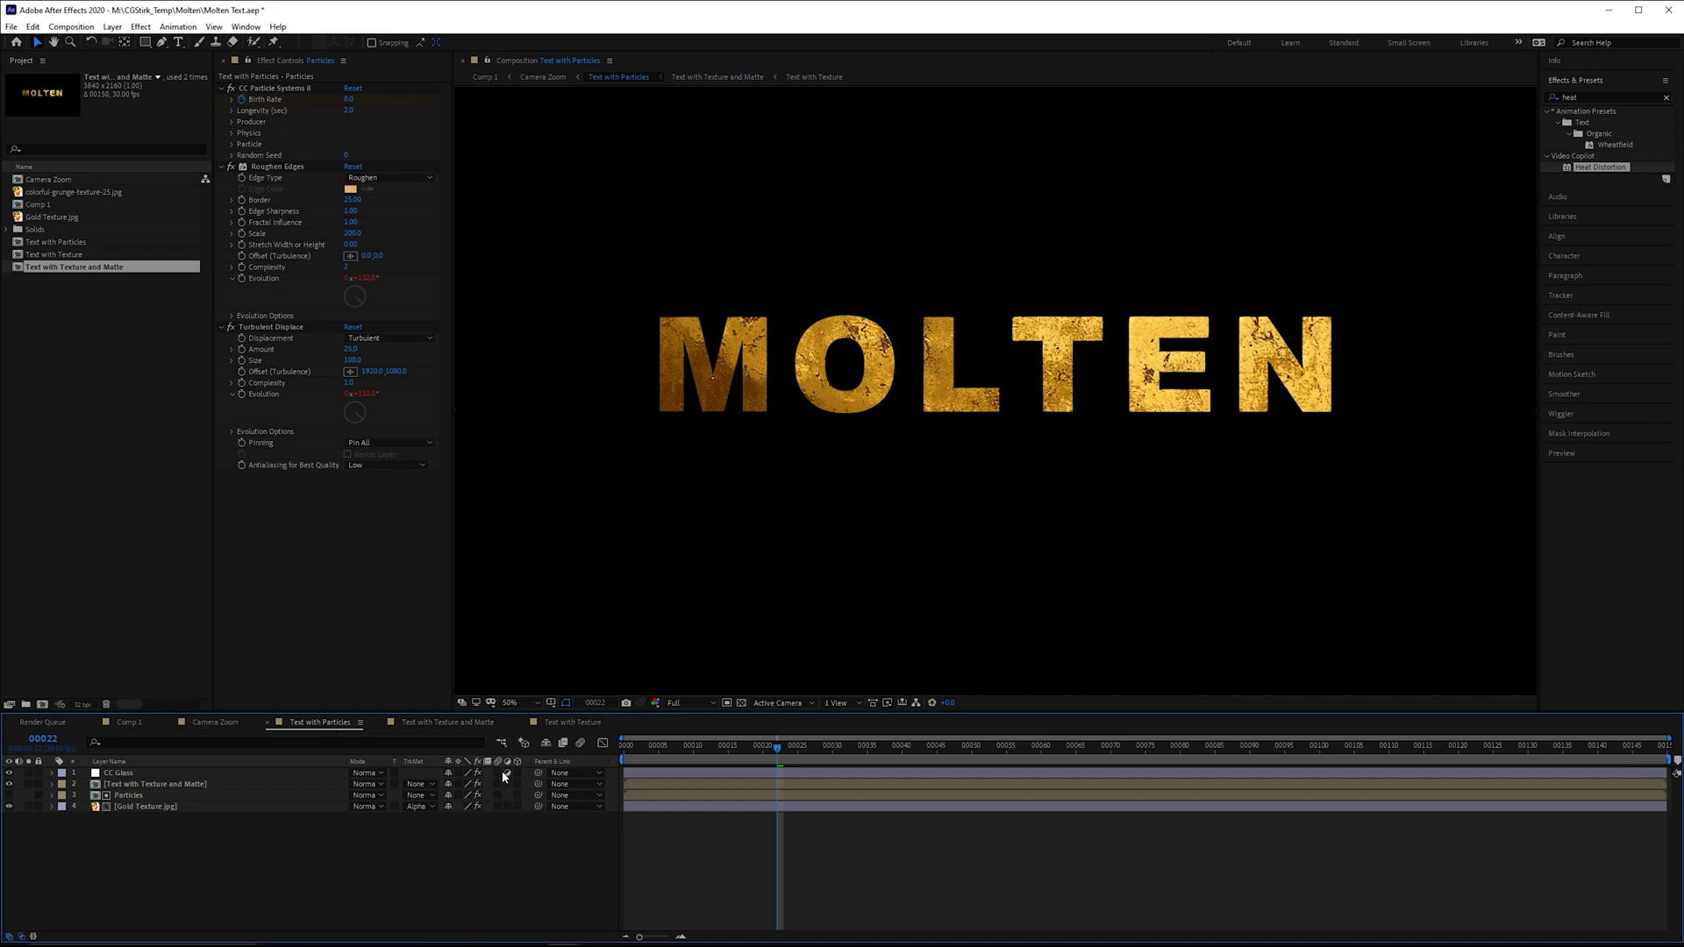
left_click_drag(498, 777, 498, 817)
Return to Comp 1 and turn on its composition Motion Blur toggle
left_click(129, 722)
left_click(580, 744)
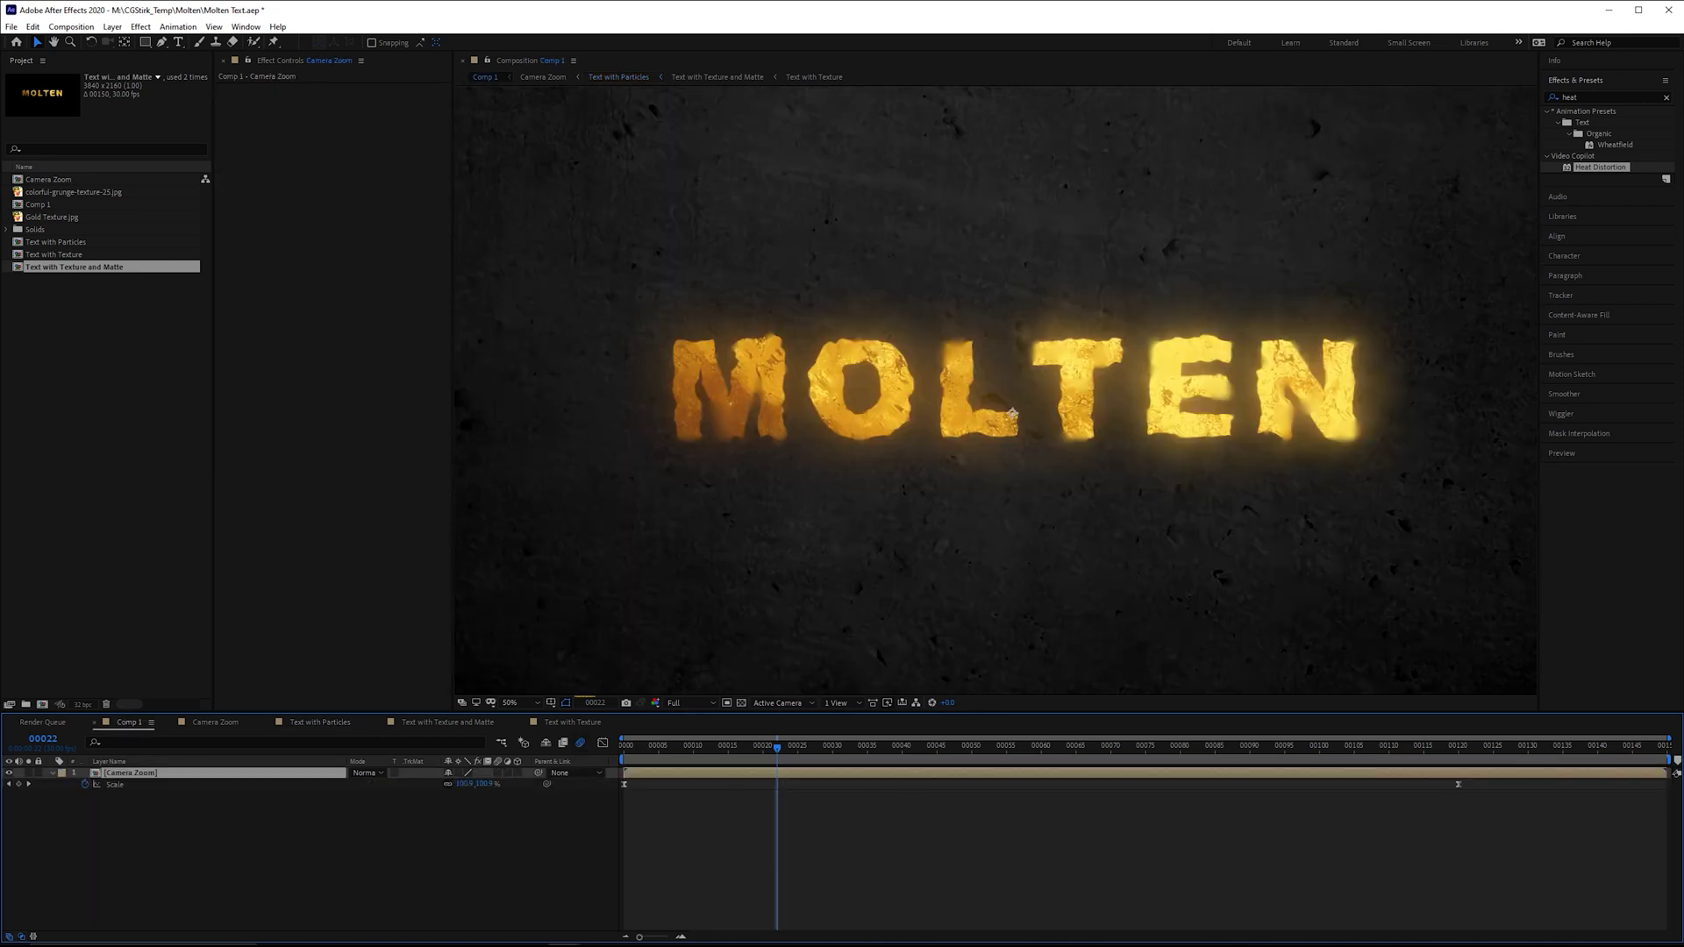